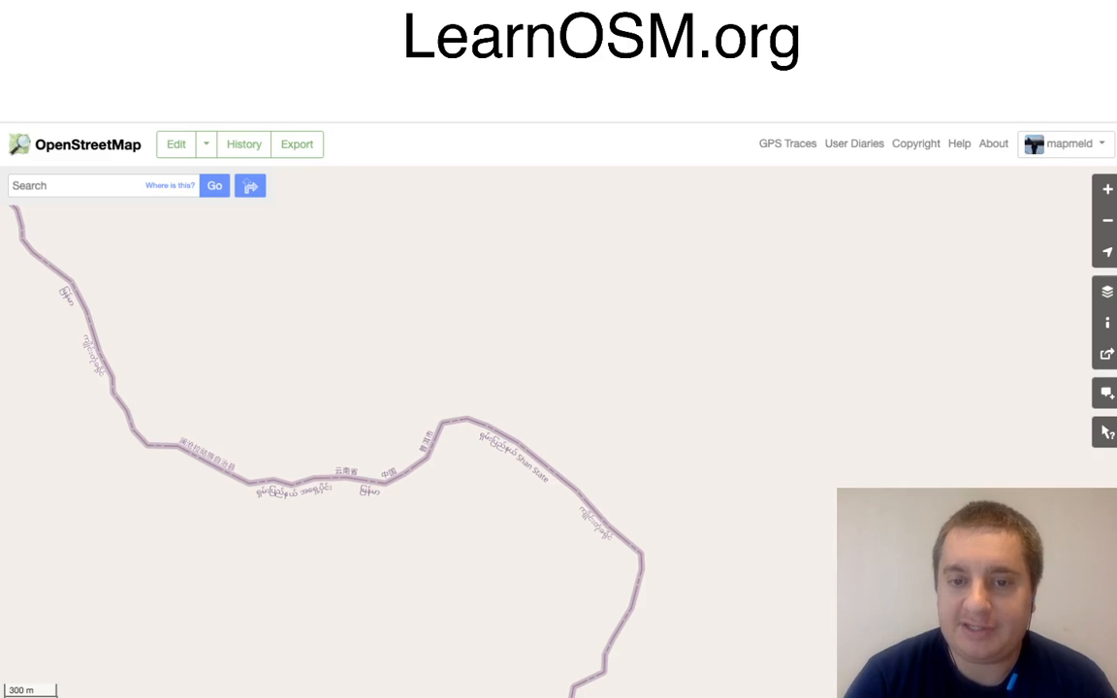
Step: Examine the mapped roads along the China–Myanmar border at several zoom levels, from street detail to the wider region
scroll(539, 512, "up", 2)
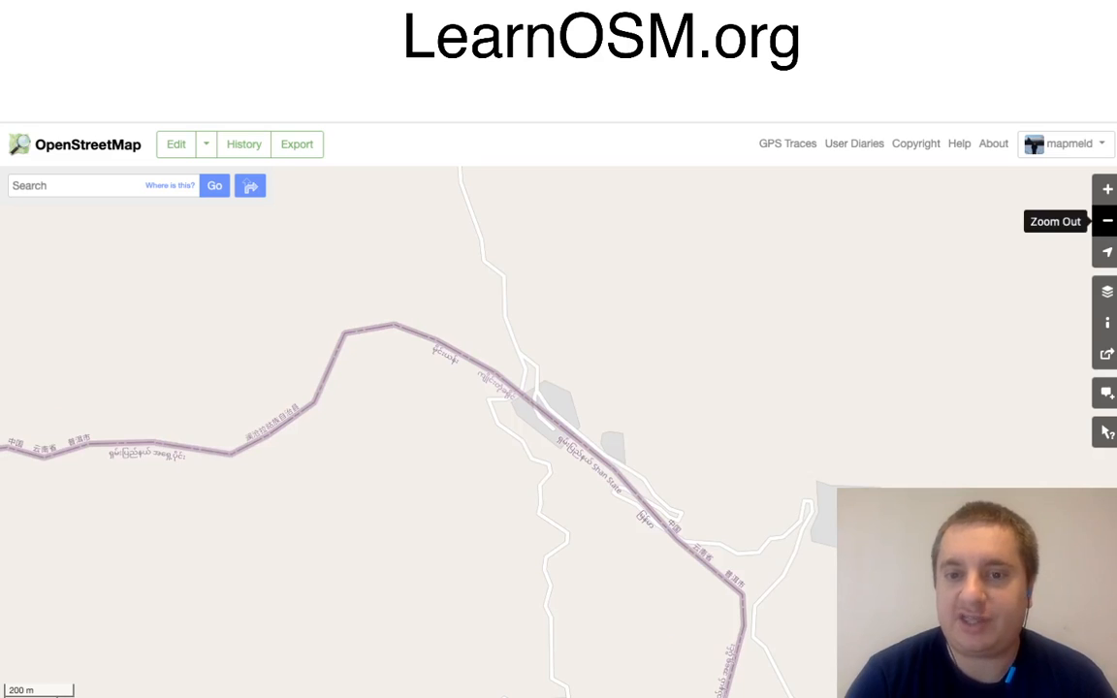
left_click(1108, 222)
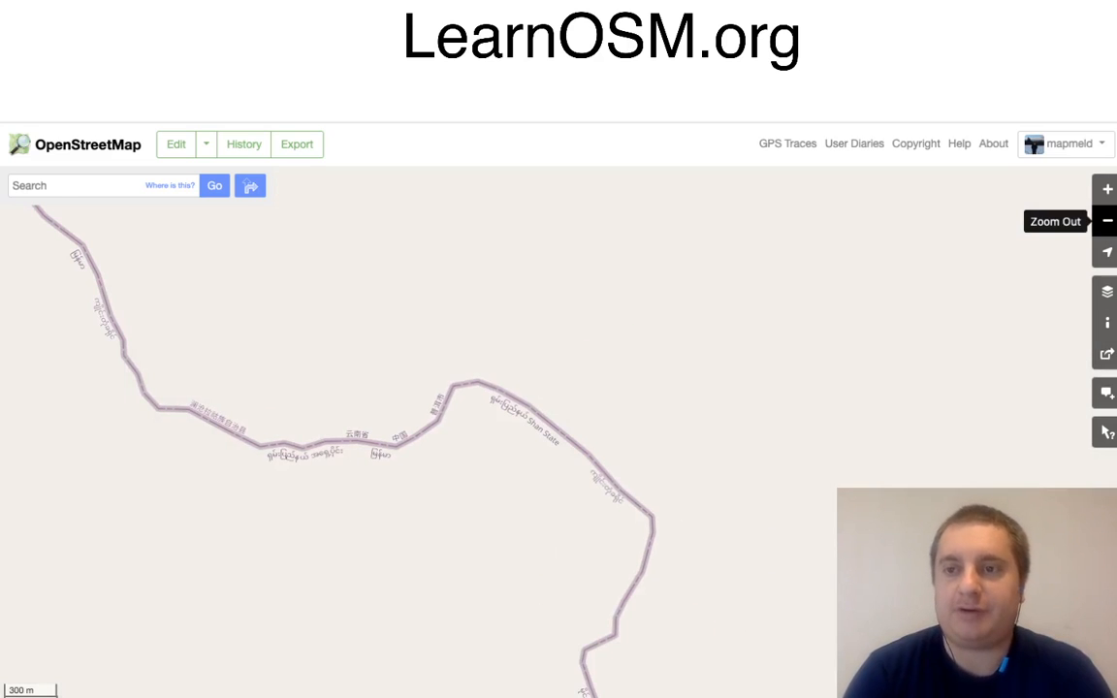
left_click(1108, 190)
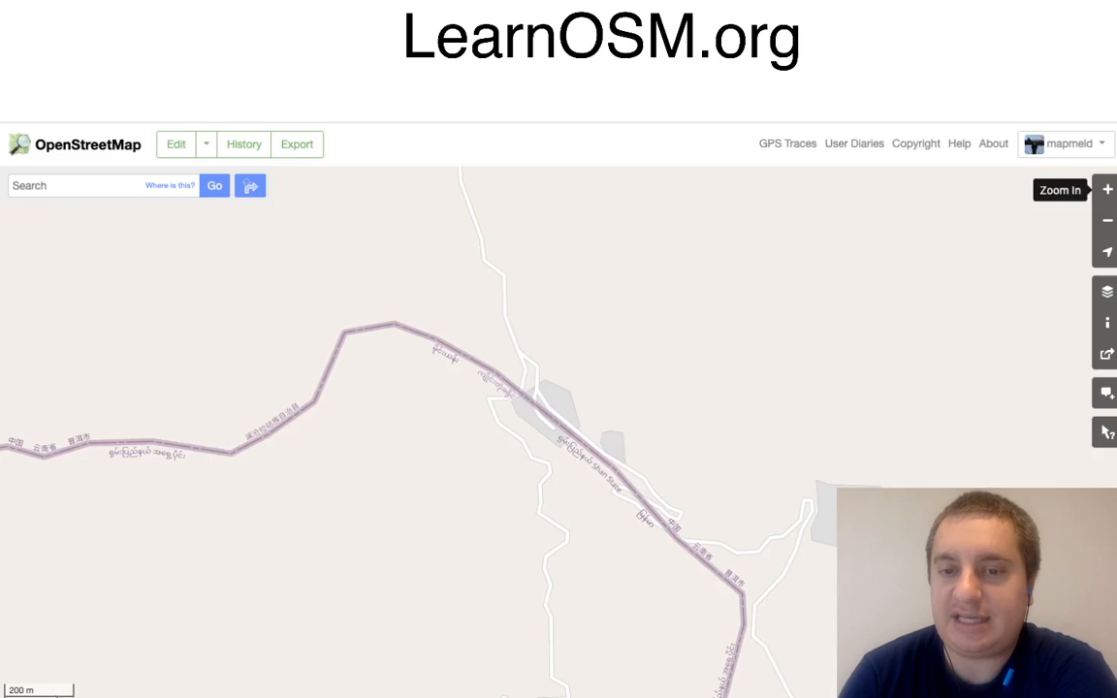
left_click_drag(756, 388, 686, 306)
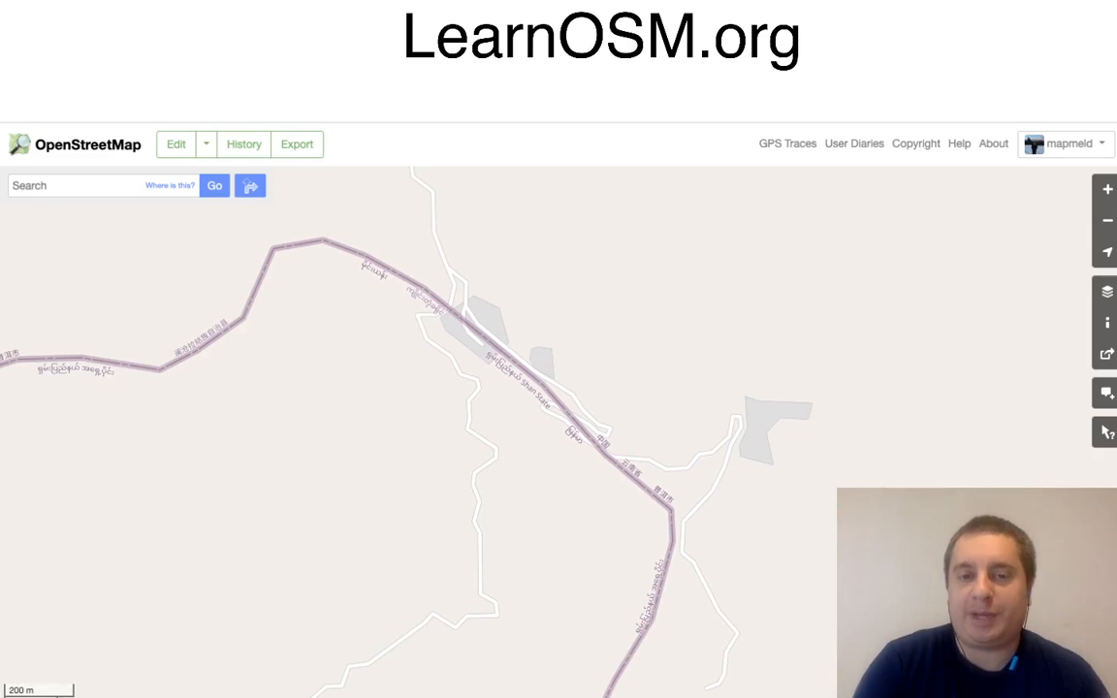
left_click_drag(686, 306, 765, 431)
left_click_drag(582, 350, 616, 482)
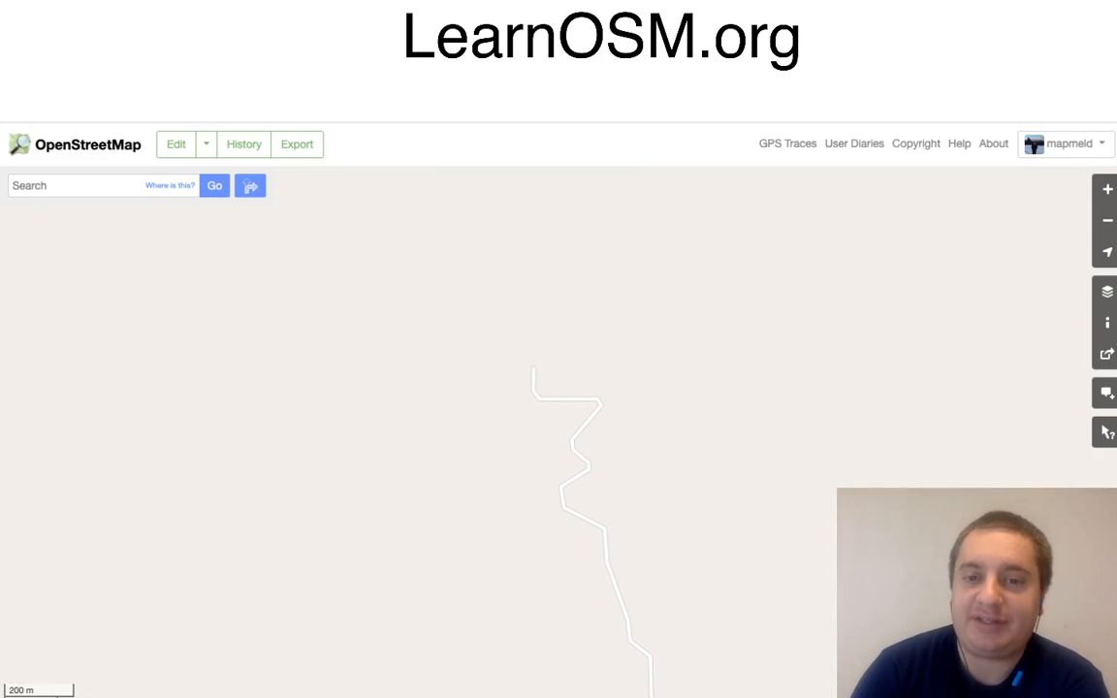
scroll(582, 417, "up", 2)
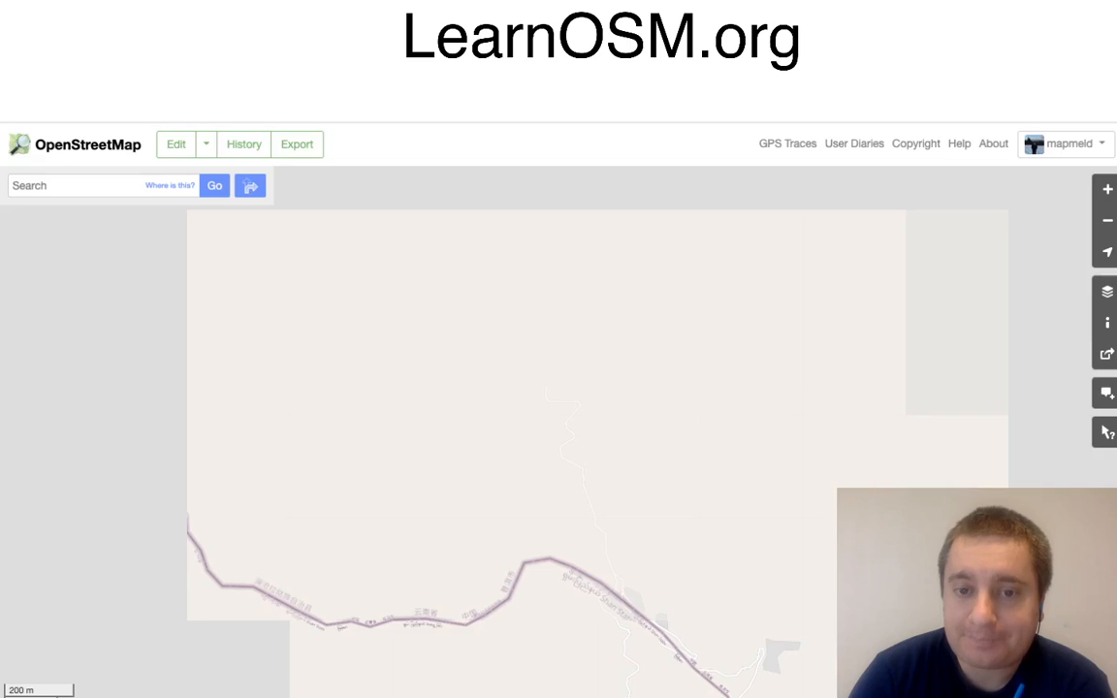
scroll(582, 417, "down", 2)
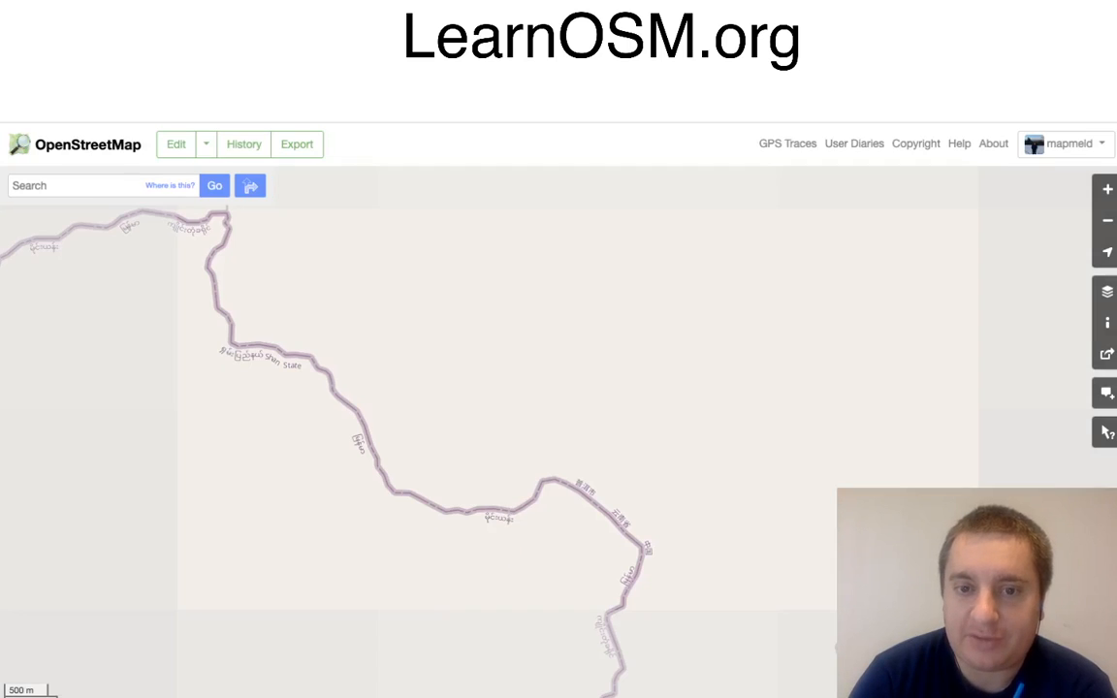
scroll(582, 417, "down", 3)
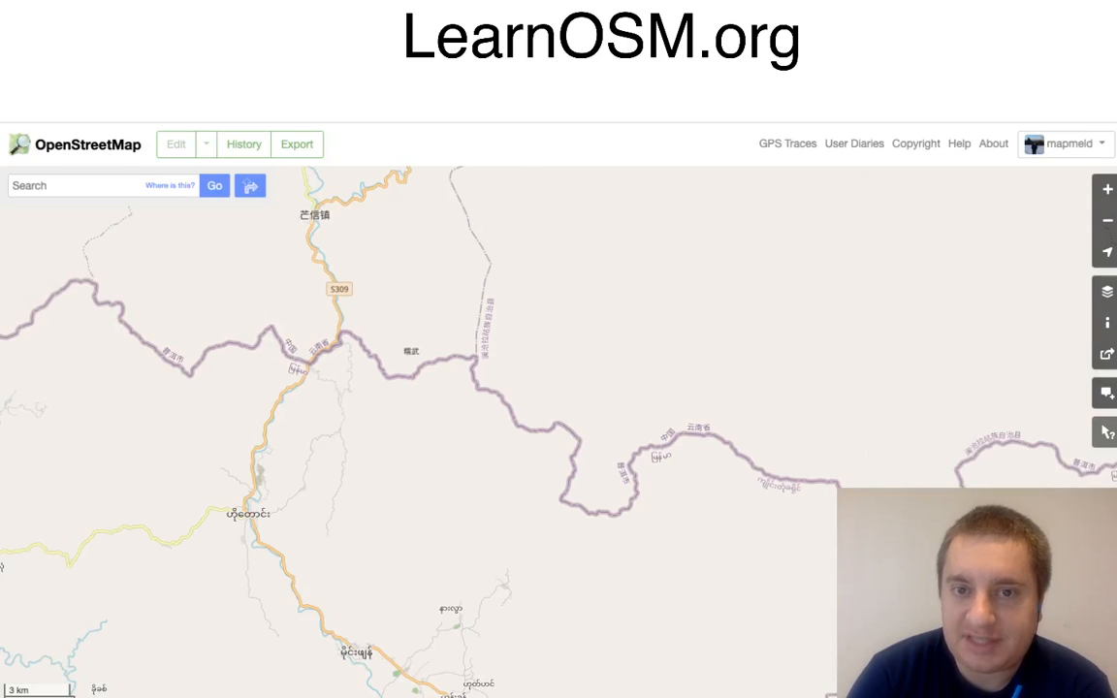
scroll(560, 405, "down", 3)
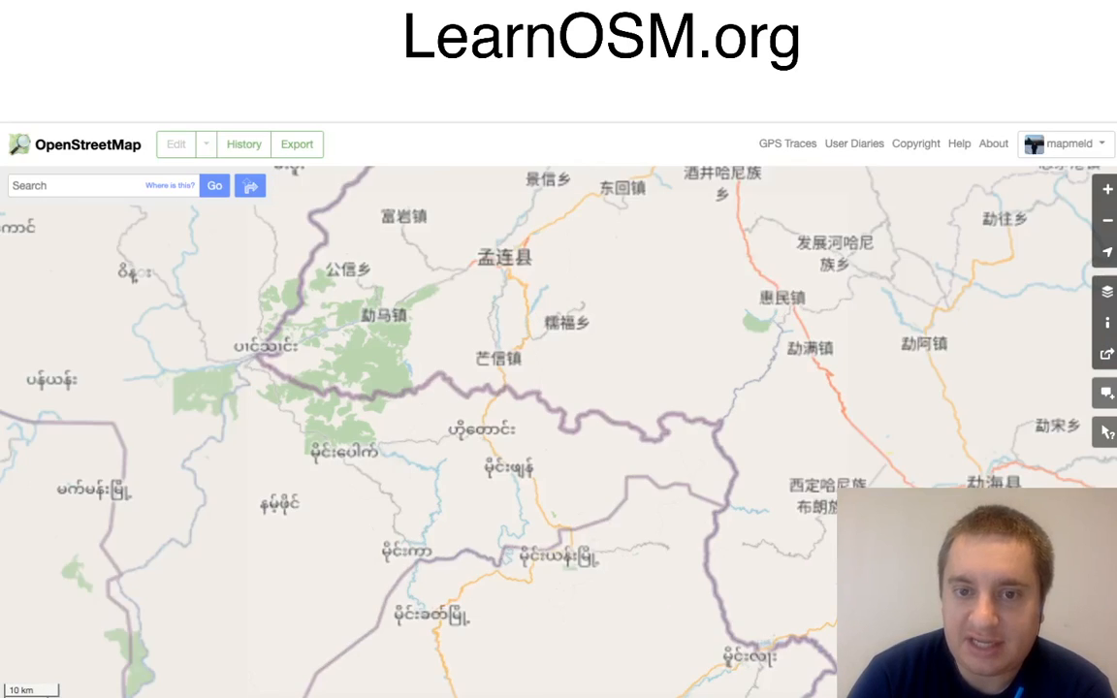
scroll(559, 388, "up", 3)
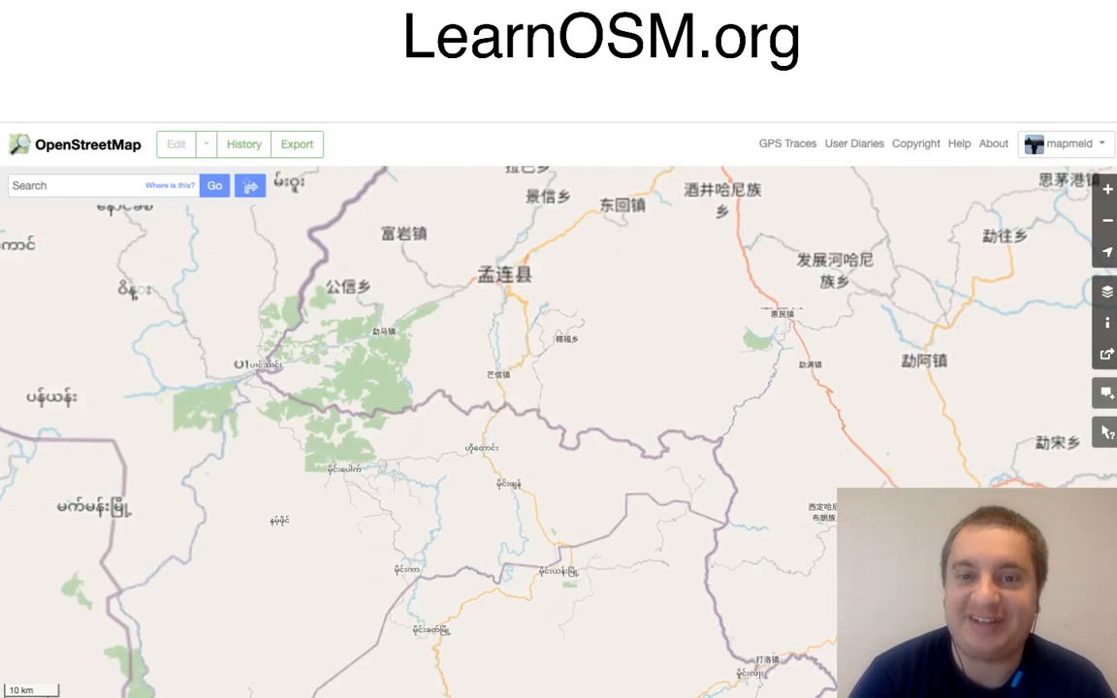
scroll(558, 388, "up", 3)
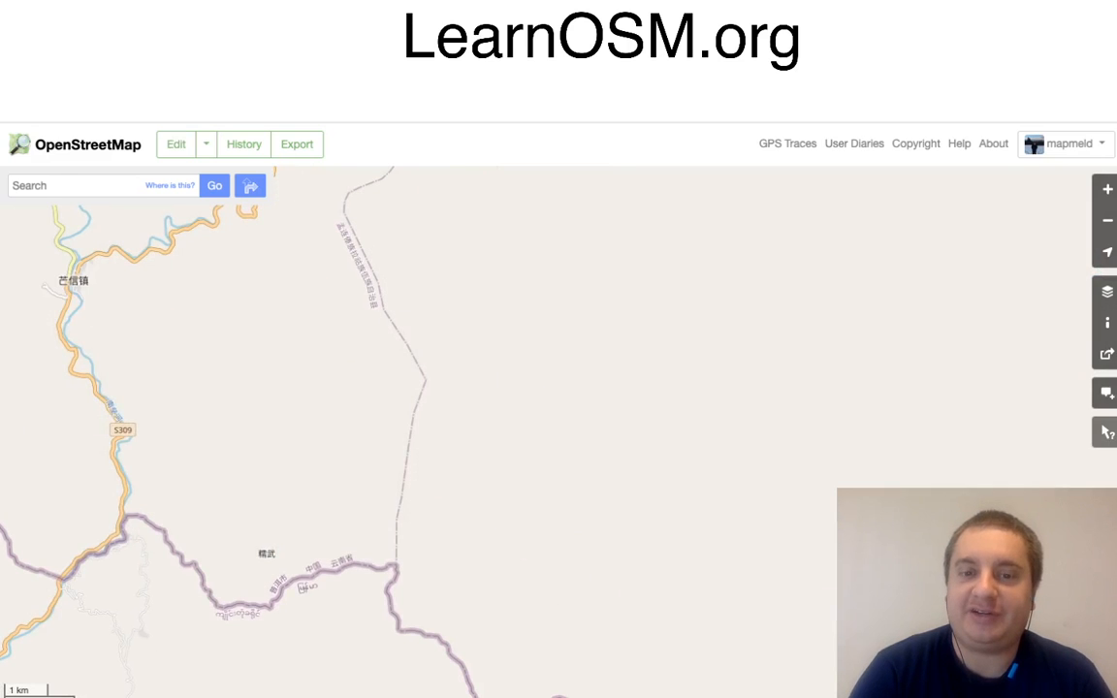
Step: Search the sparsely mapped area east of road S309, between 糯福乡 and the border, for places lacking roads
left_click_drag(558, 339, 601, 577)
scroll(509, 431, "down", 1)
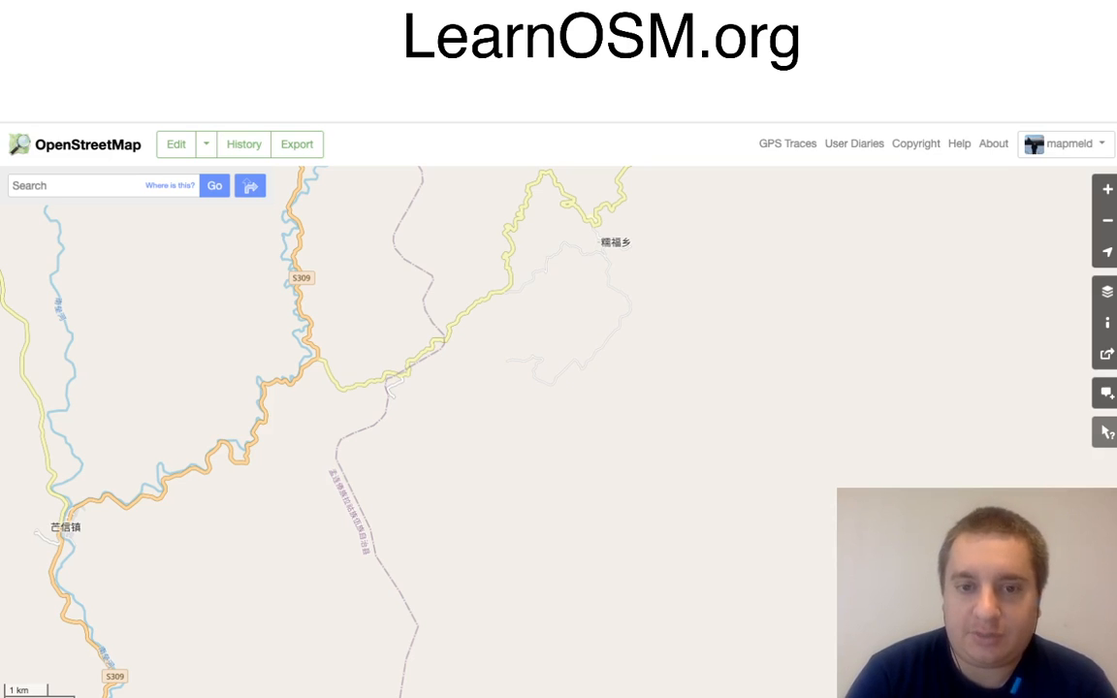
left_click_drag(559, 523, 544, 287)
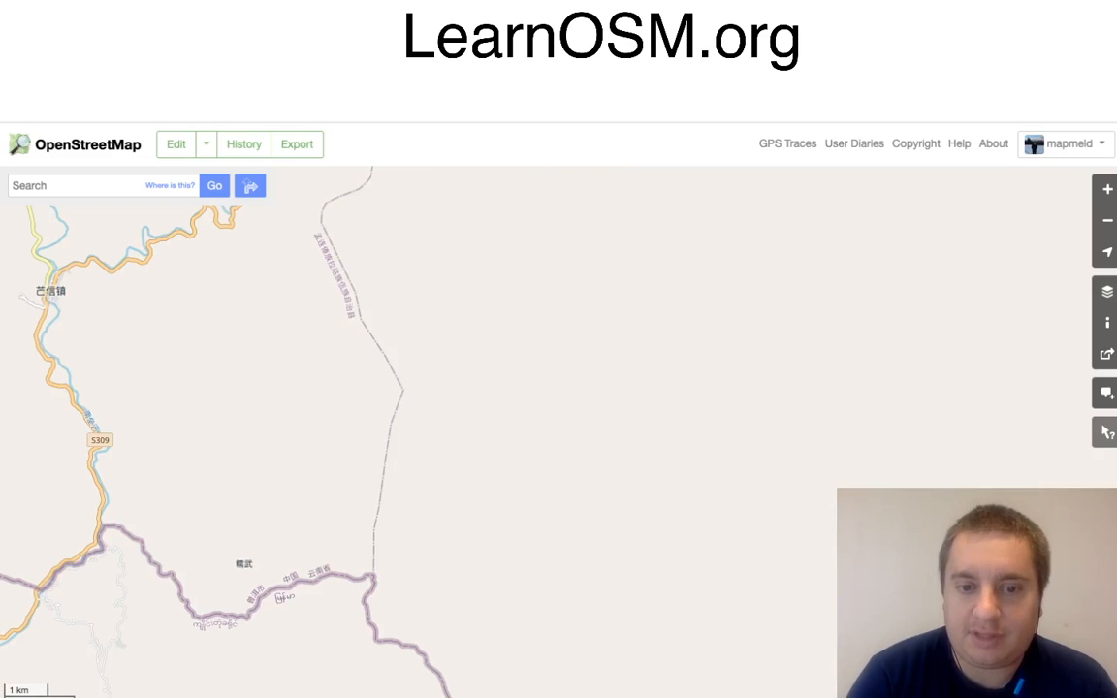
left_click_drag(551, 485, 588, 563)
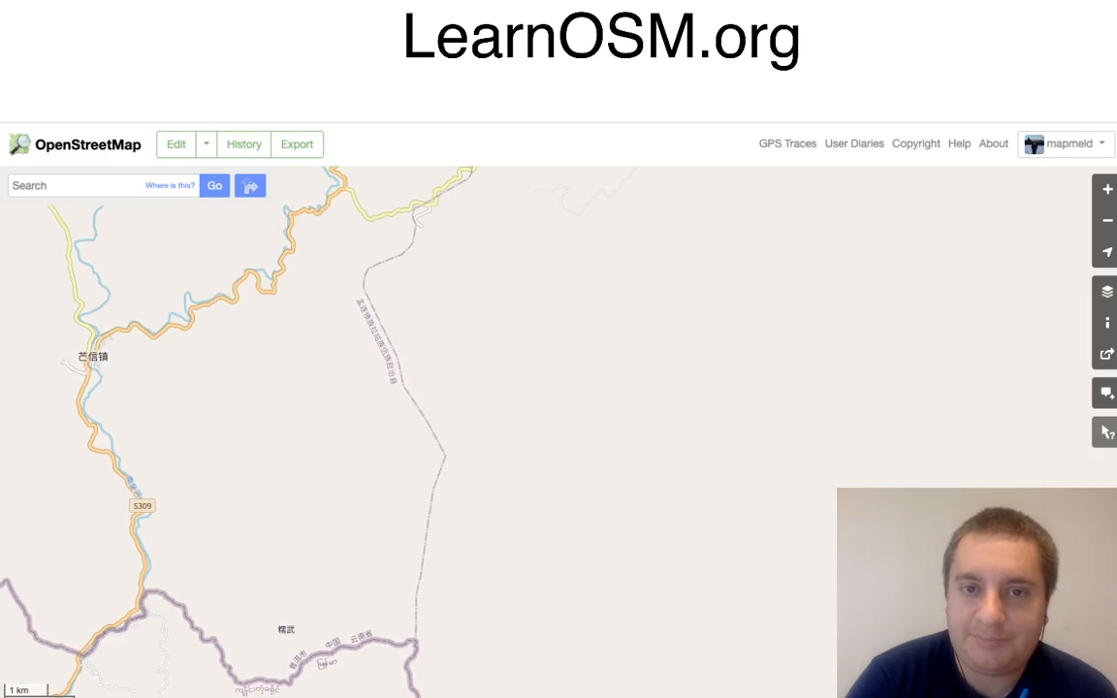
left_click_drag(553, 388, 555, 432)
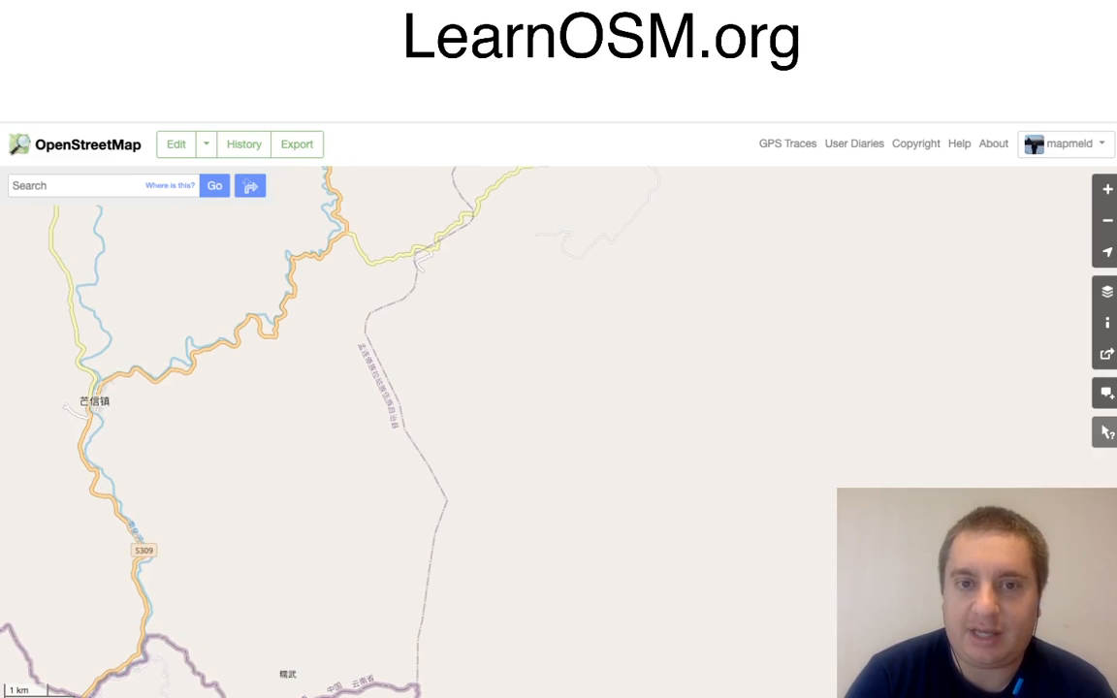
left_click_drag(553, 572, 544, 234)
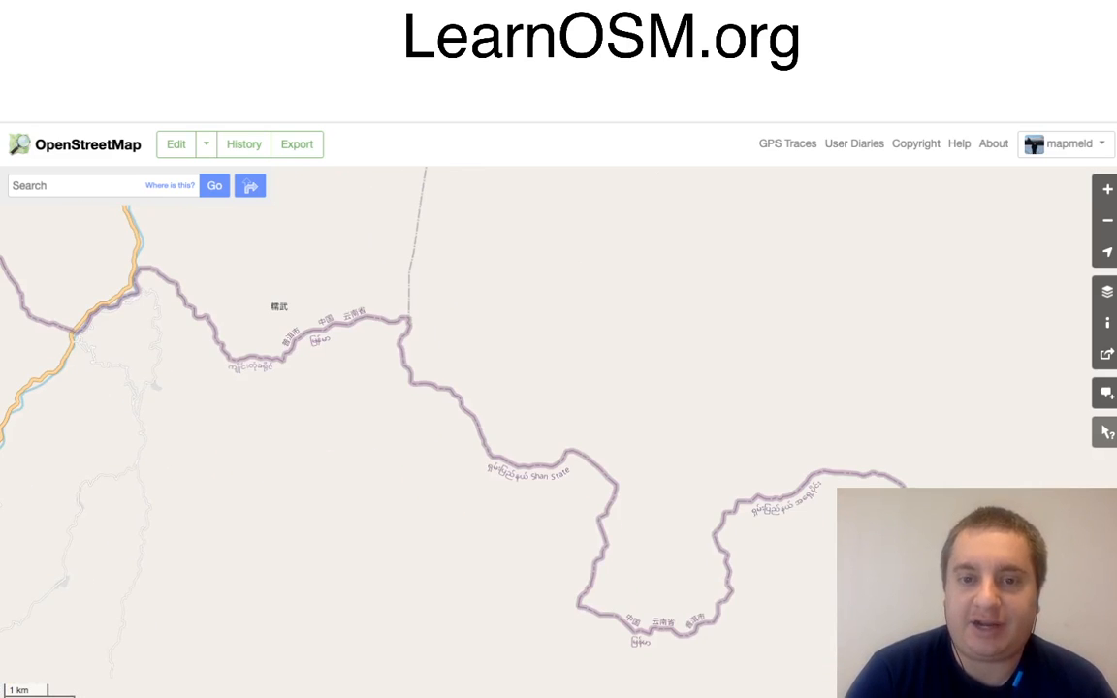
scroll(521, 406, "up", 1)
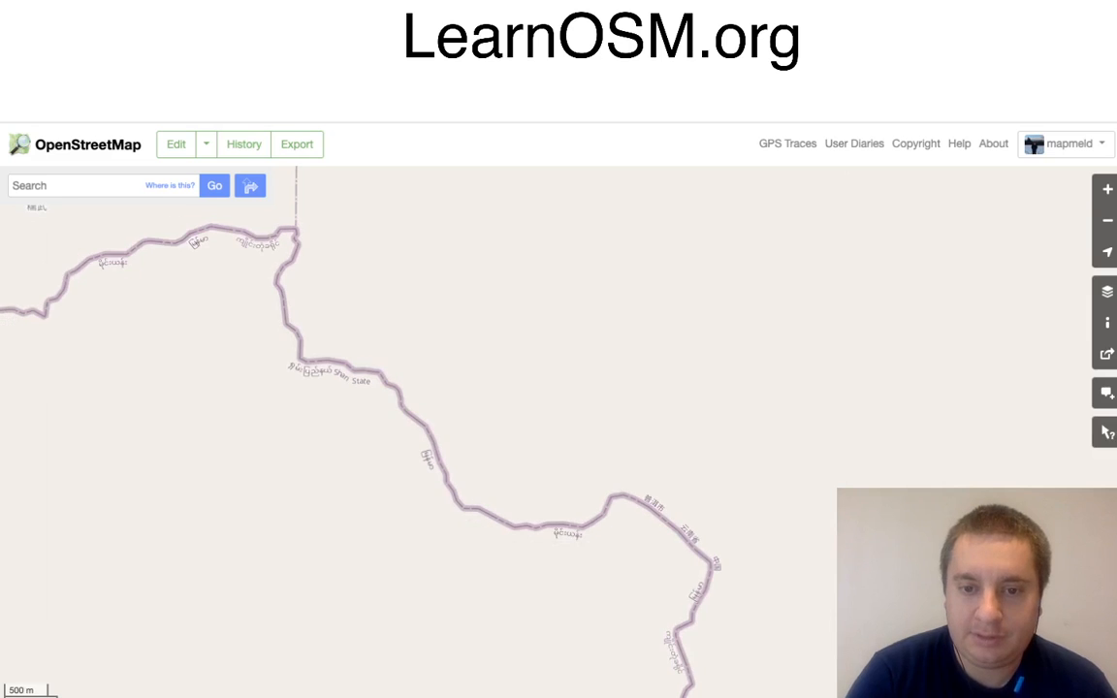
scroll(521, 436, "up", 1)
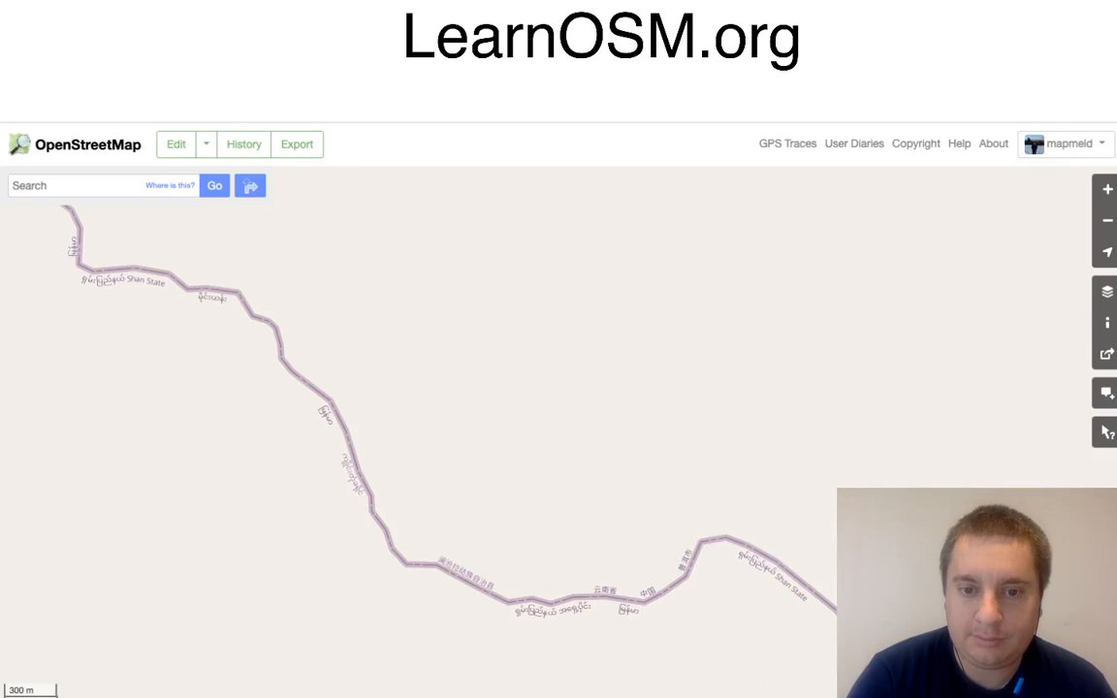
left_click_drag(588, 529, 522, 400)
scroll(522, 399, "down", 1)
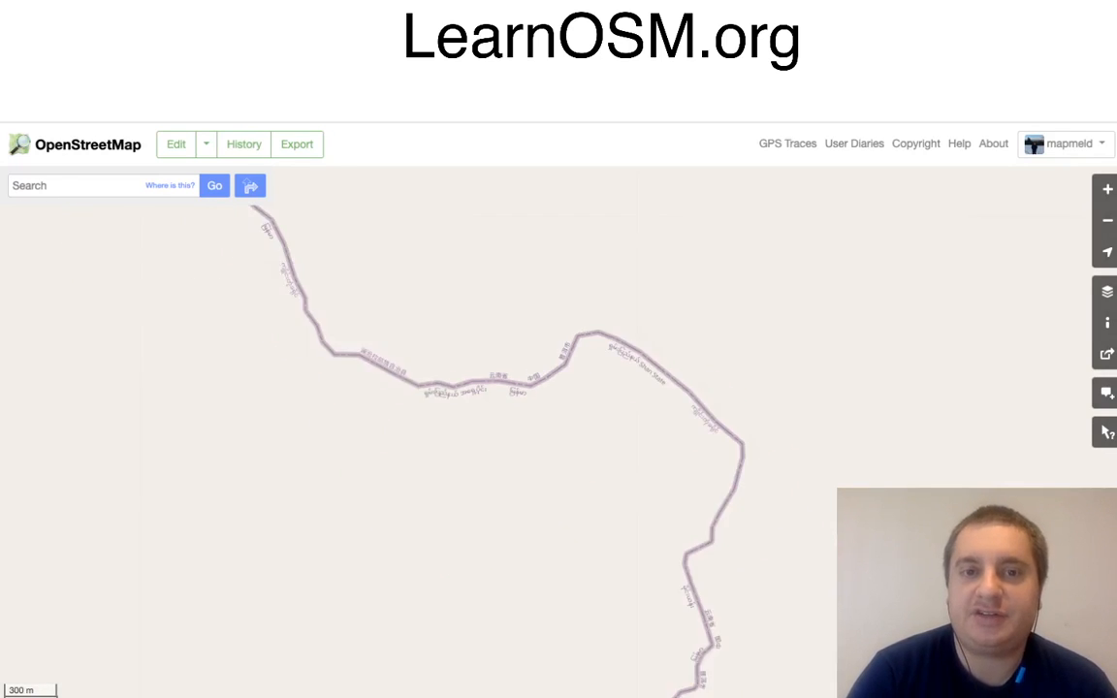
scroll(523, 398, "down", 3)
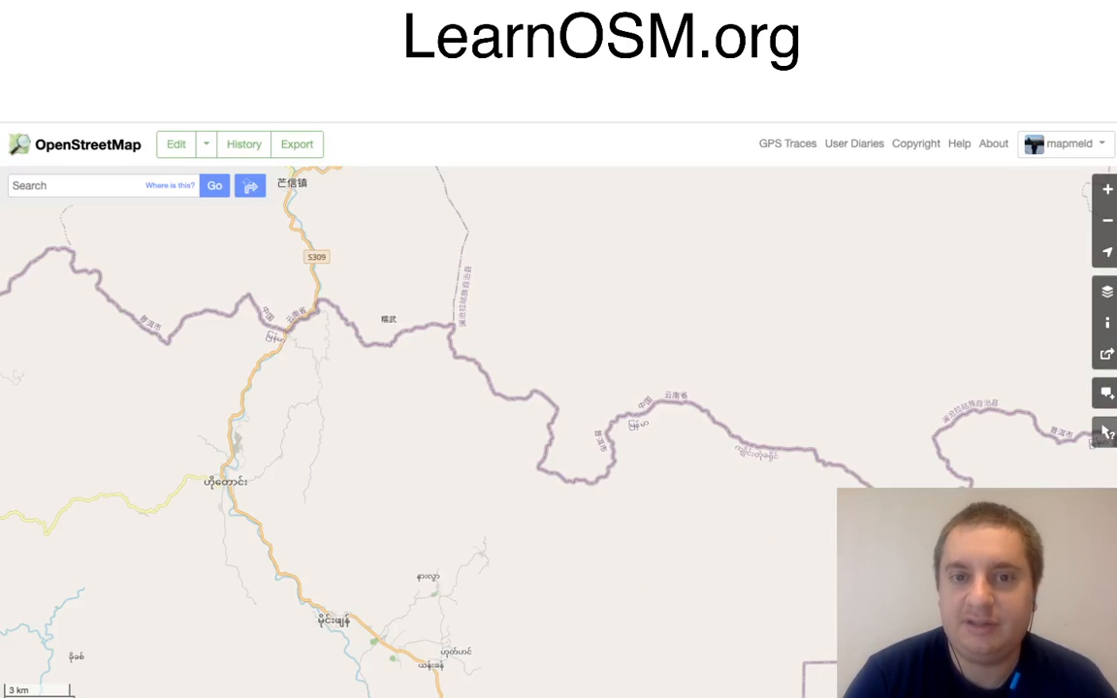
left_click_drag(524, 398, 522, 588)
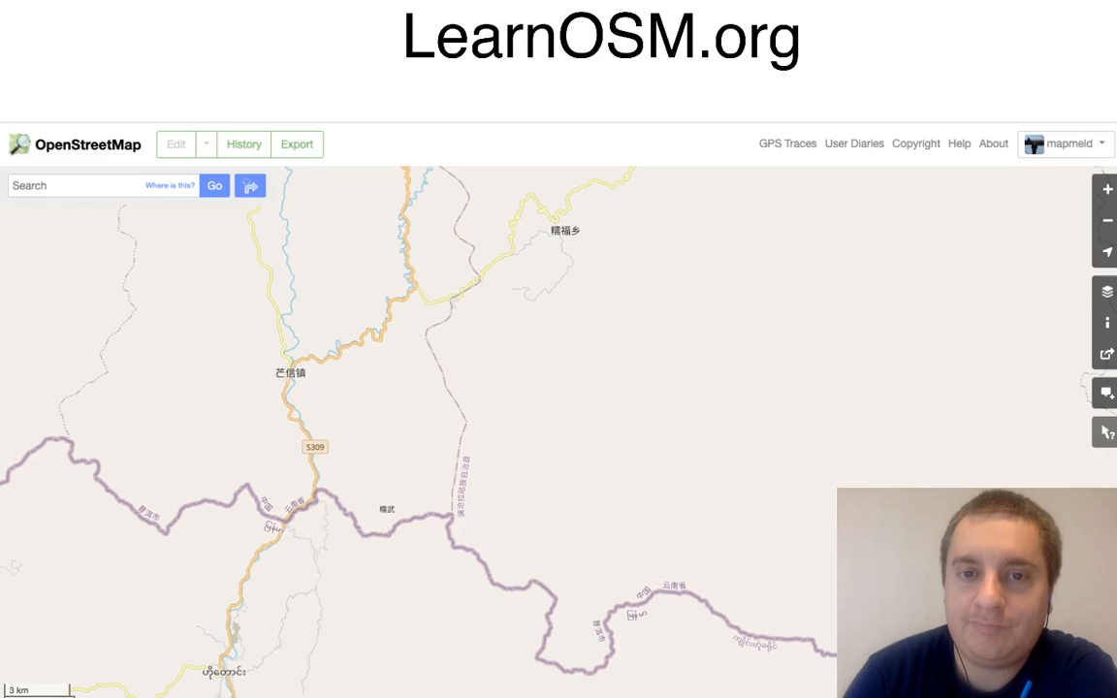
Step: Open the area around the winding minor road south of 糯福乡 in the map editor
scroll(490, 296, "up", 1)
scroll(483, 302, "up", 1)
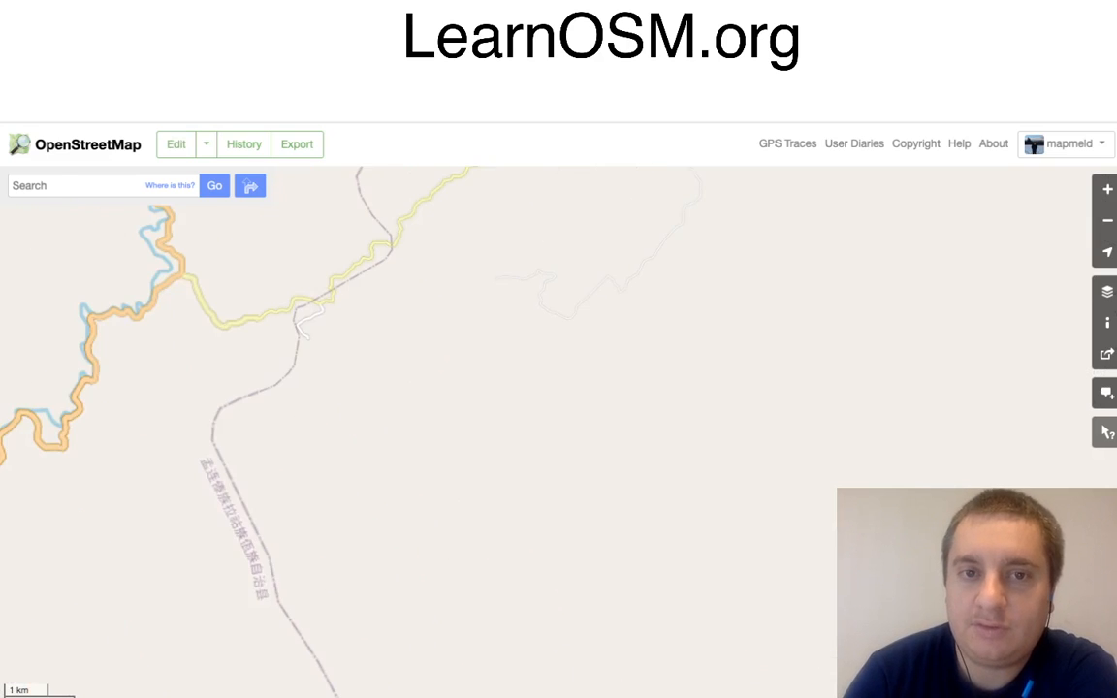
scroll(523, 291, "up", 2)
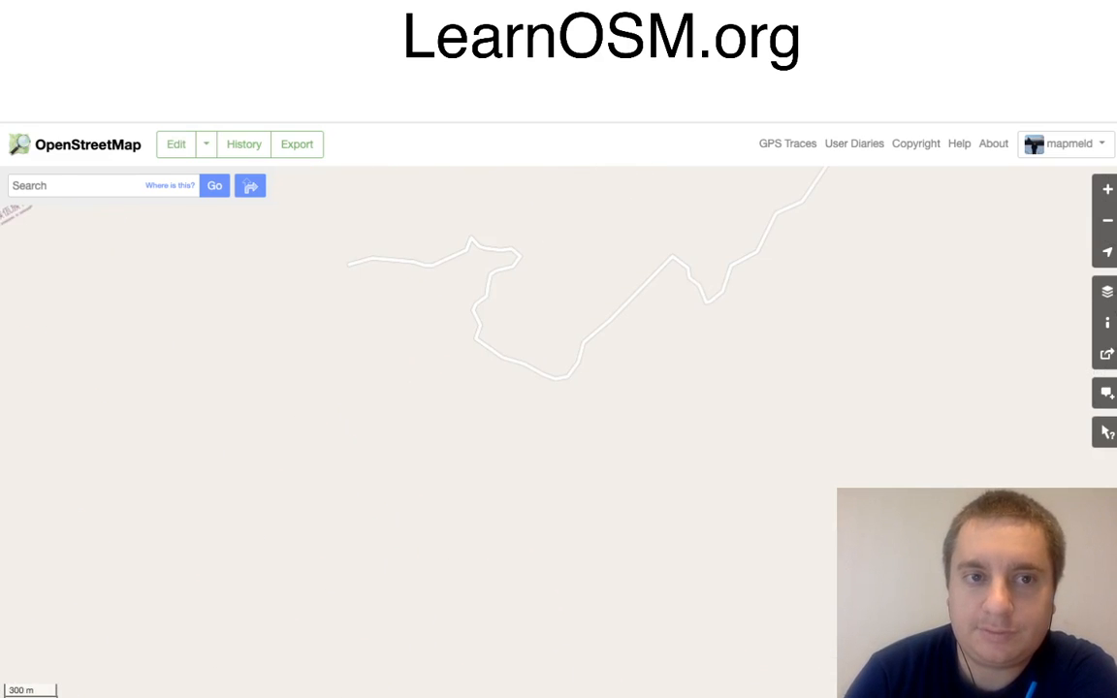
left_click(207, 144)
left_click(215, 181)
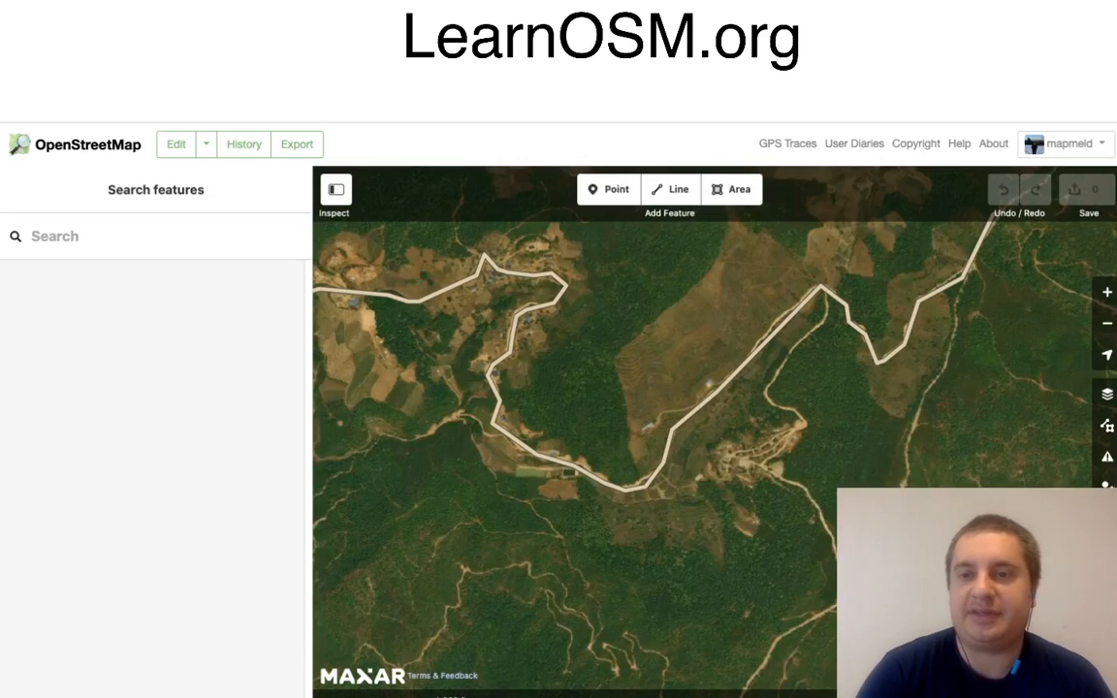
Step: Inspect the attributes of the existing winding road, then deselect it
left_click_drag(679, 388, 642, 392)
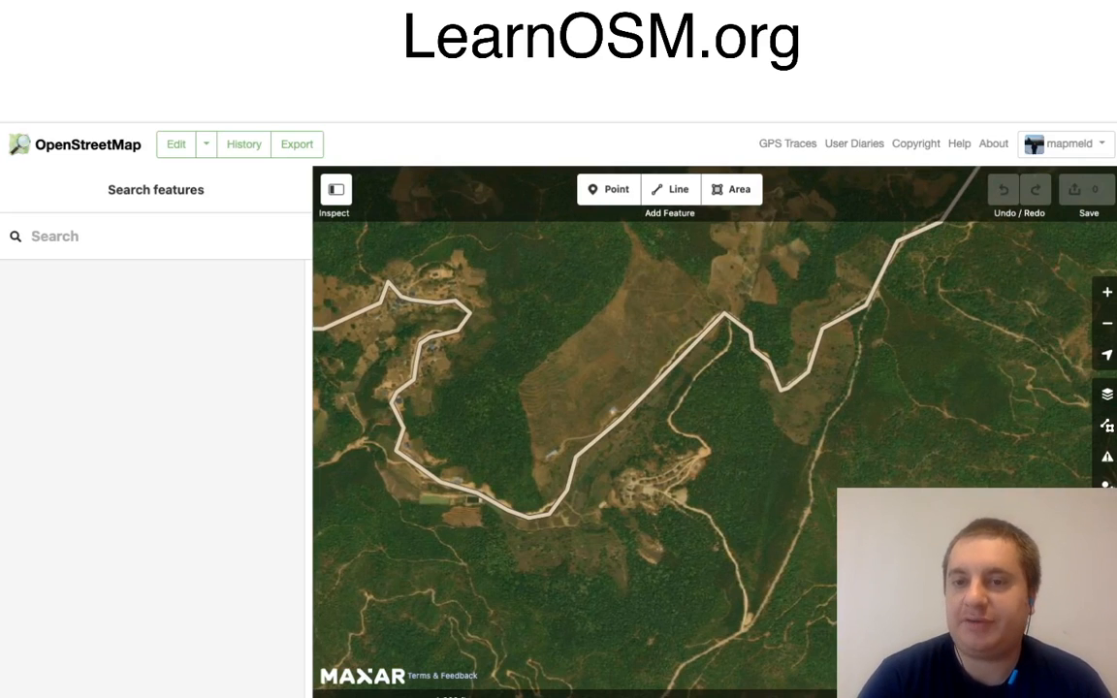
left_click(648, 394)
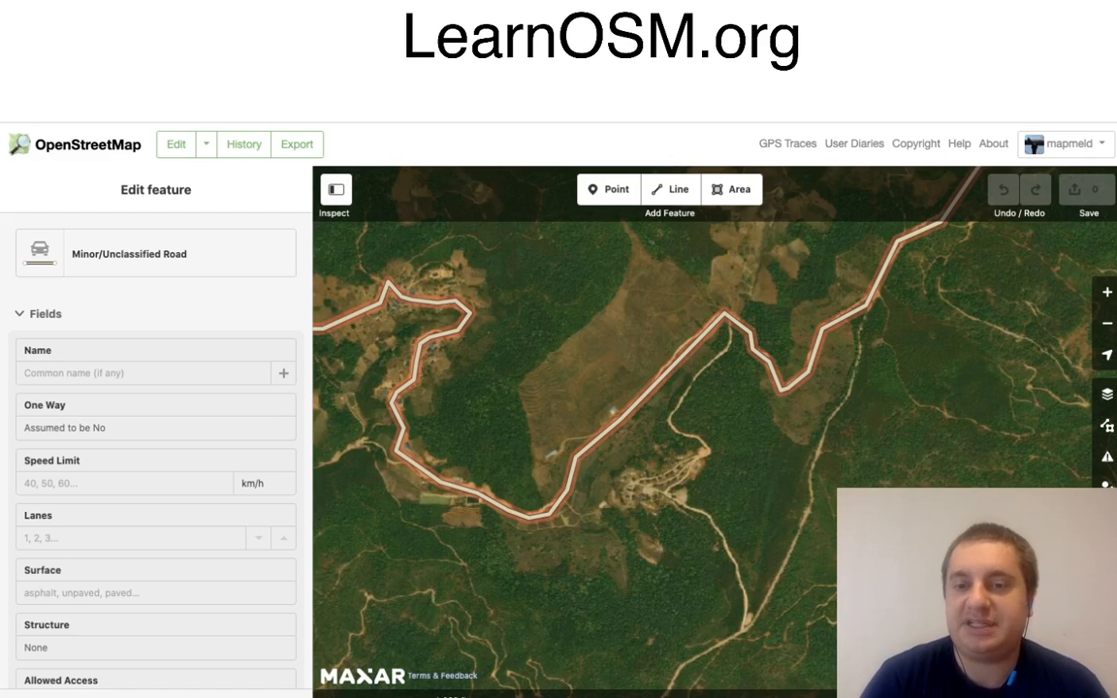
key("Escape")
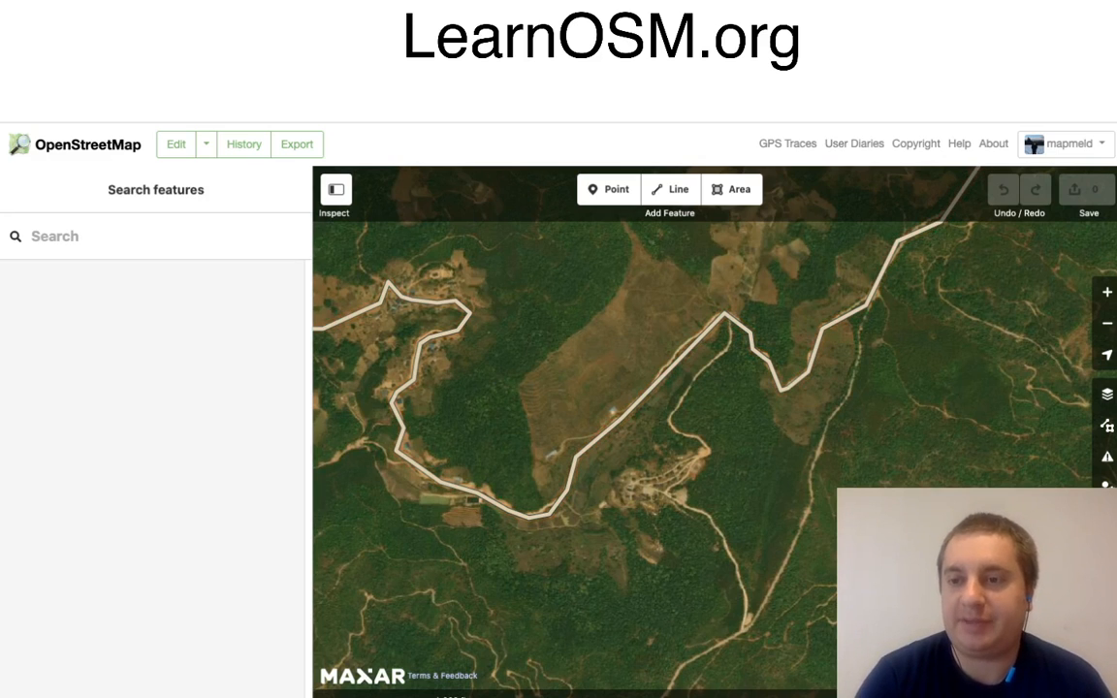
Step: Compare the Bing aerial imagery with Maxar Premium Imagery (Beta) around the road, and finish with the Maxar background
left_click(1107, 393)
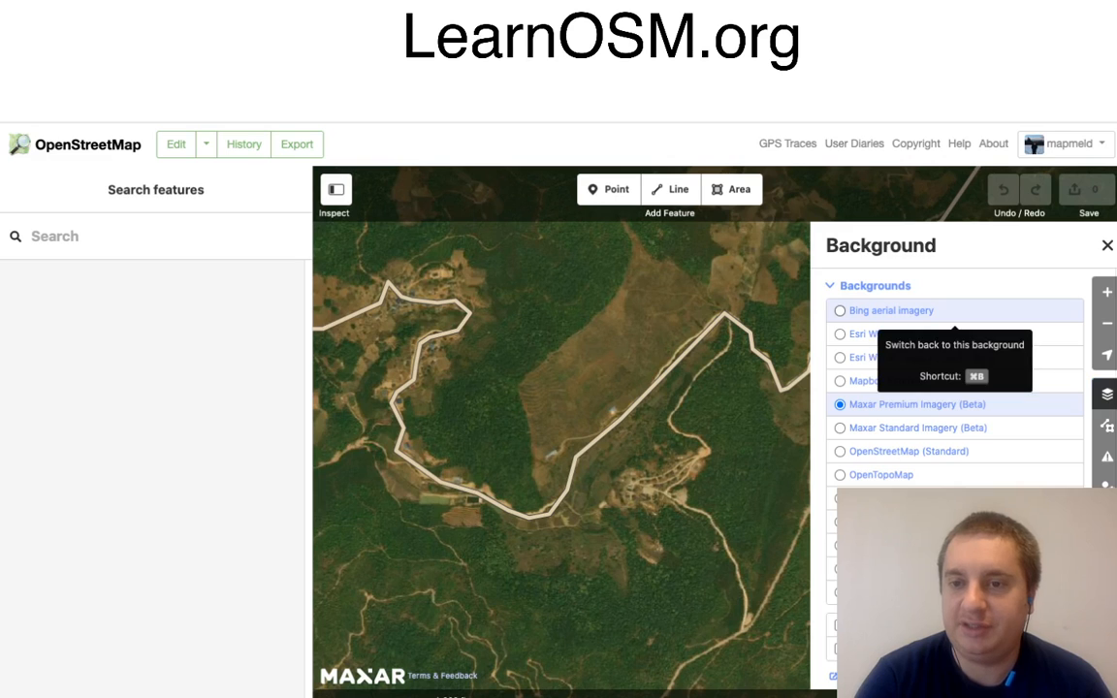
left_click(902, 310)
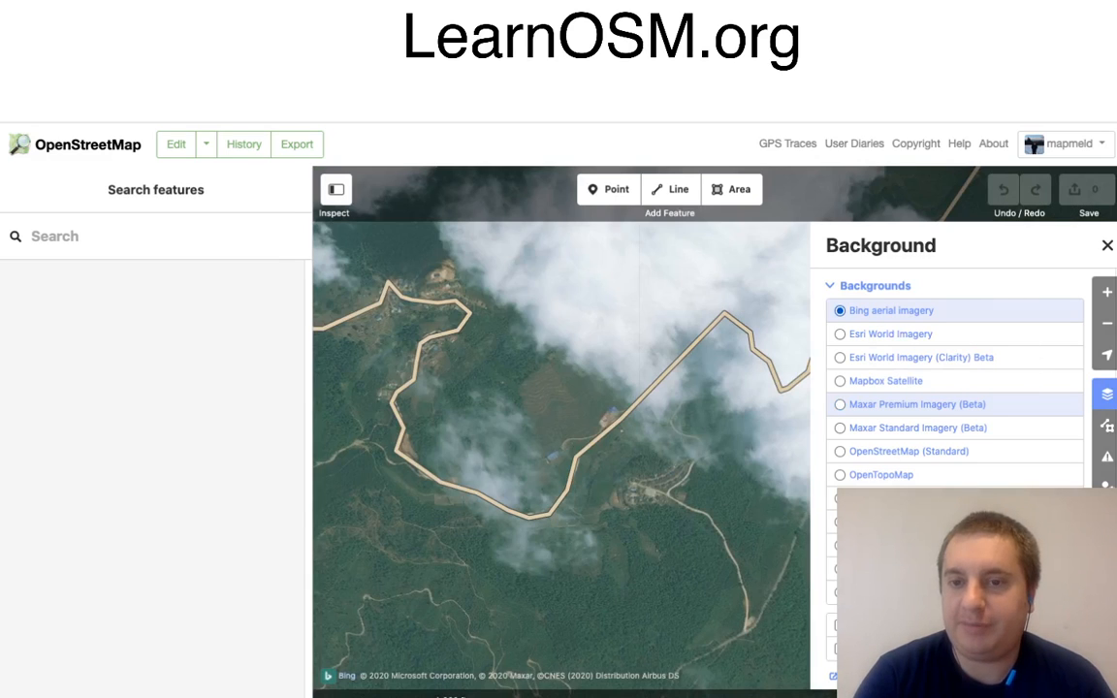
left_click_drag(622, 430, 501, 447)
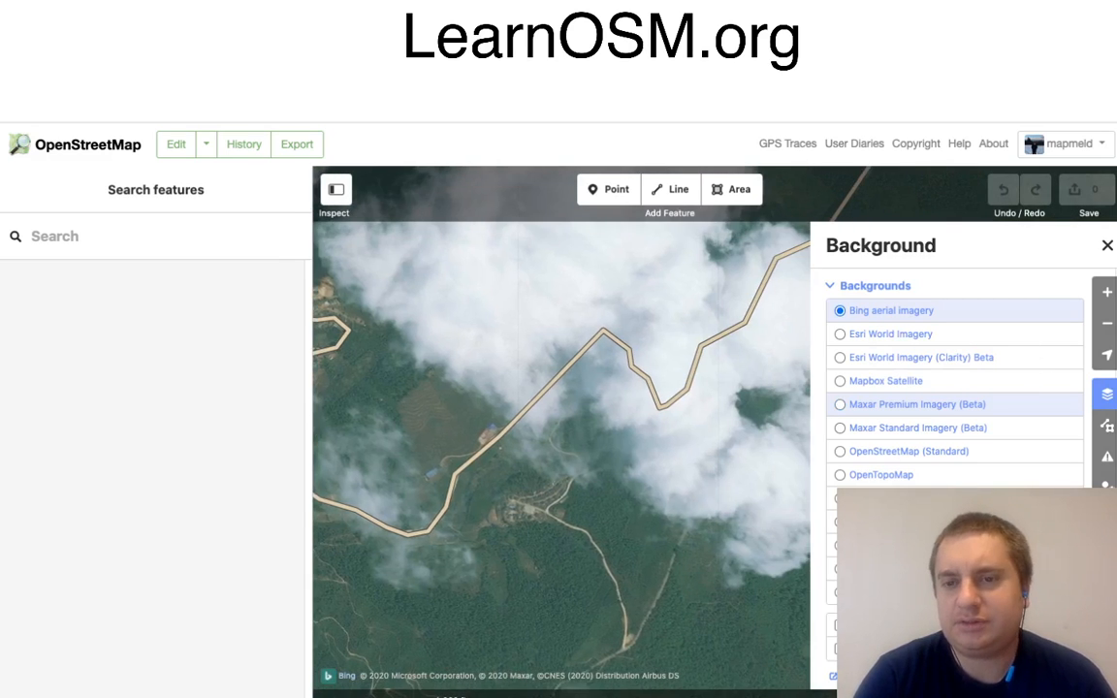
left_click(916, 405)
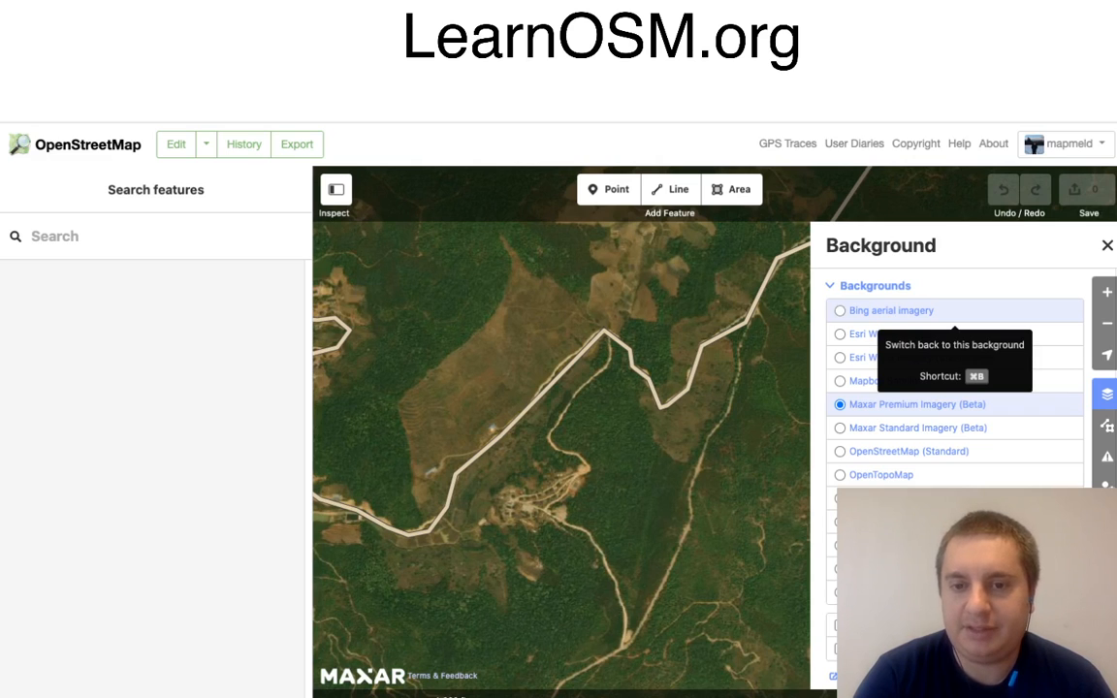
left_click(916, 311)
left_click_drag(602, 441, 660, 299)
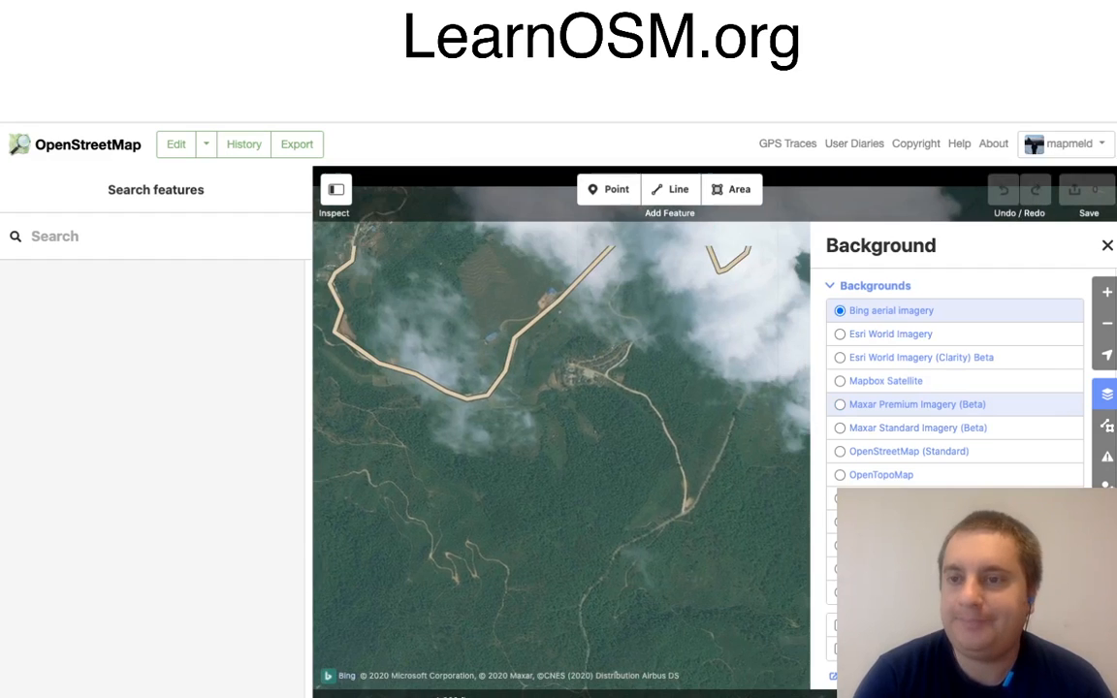
left_click(917, 404)
left_click(1108, 245)
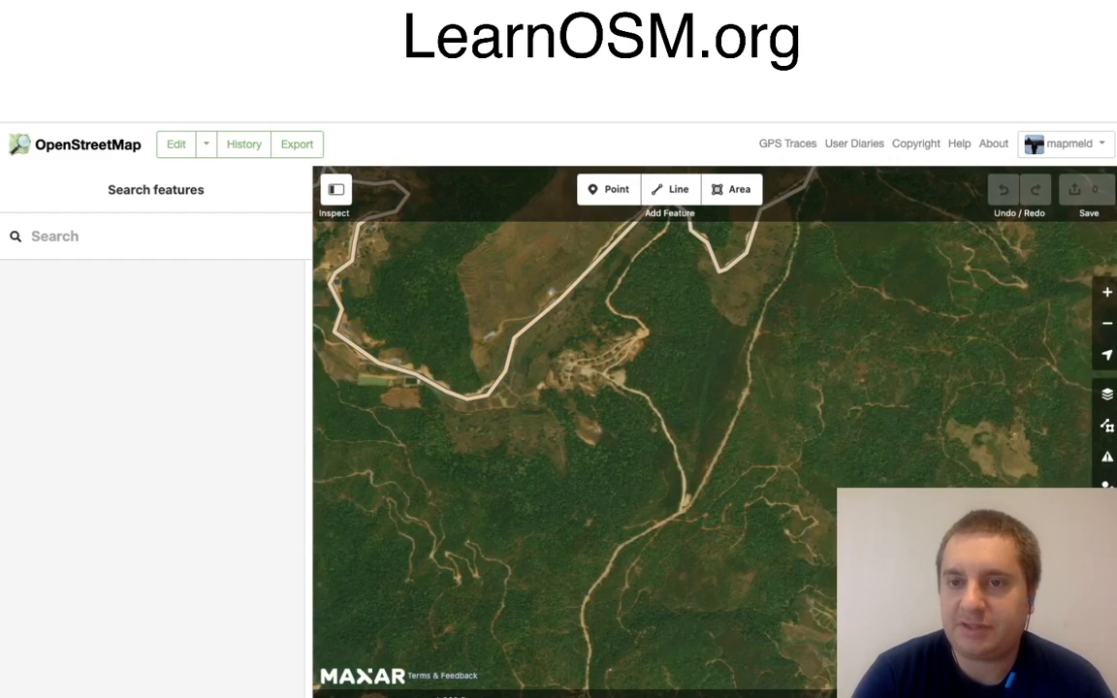
Step: Start a line at the winding road's eastern bend and trace the dirt road south to the fork southeast of the small settlement
left_click_drag(678, 359, 592, 477)
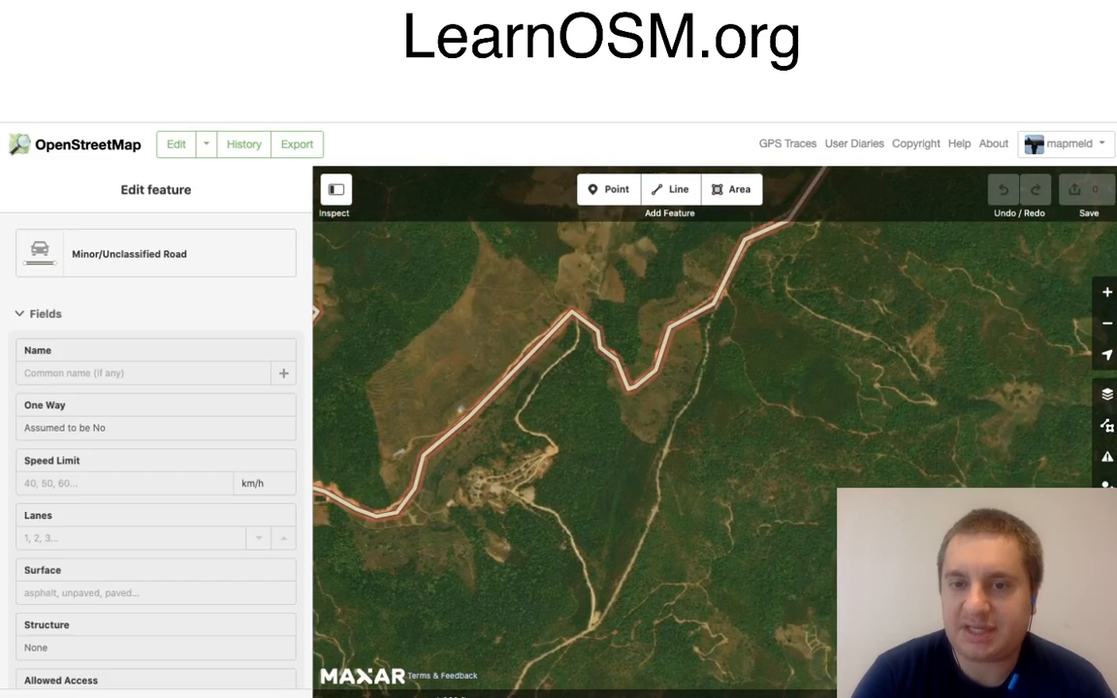
left_click(671, 189)
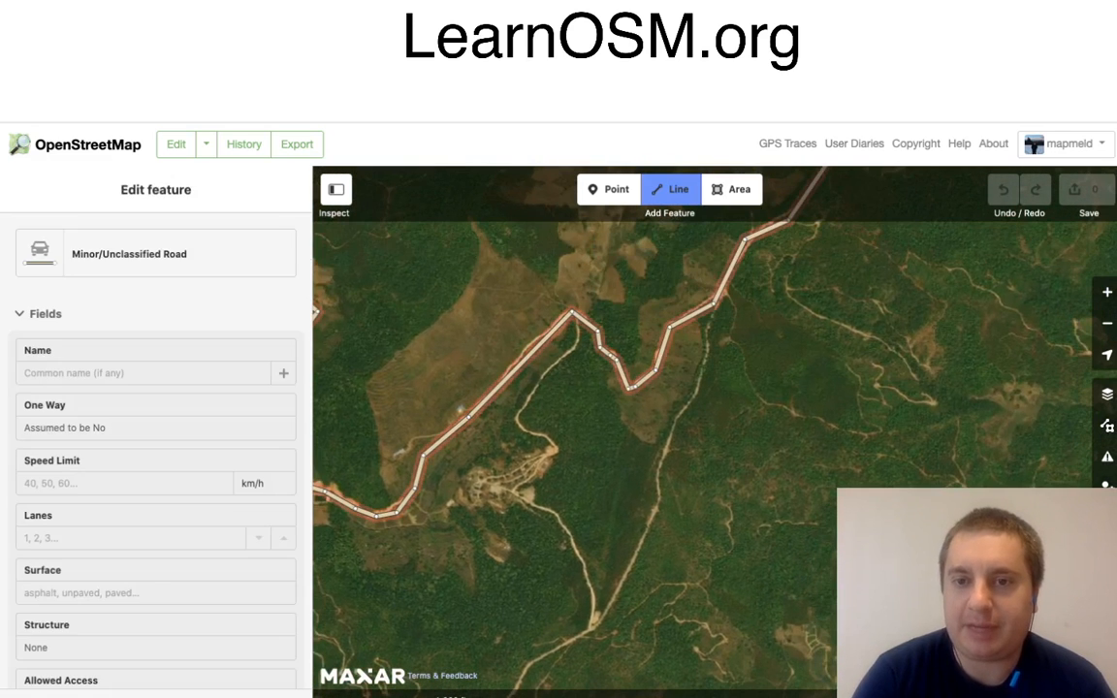
left_click(713, 305)
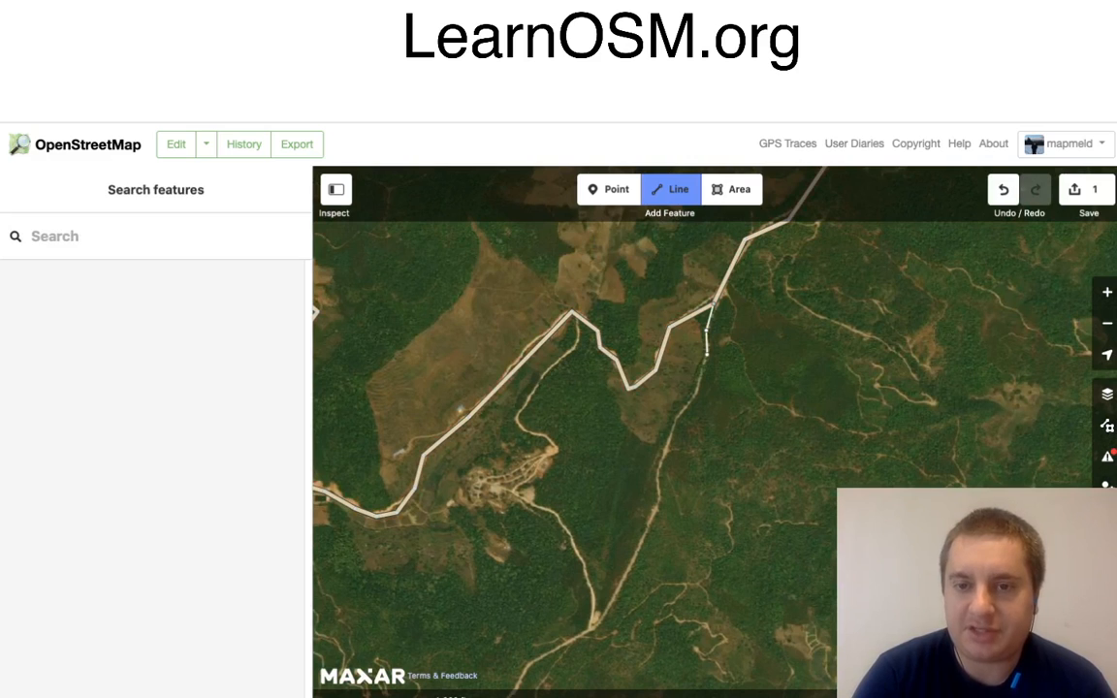
left_click(707, 355)
left_click(697, 395)
left_click(674, 419)
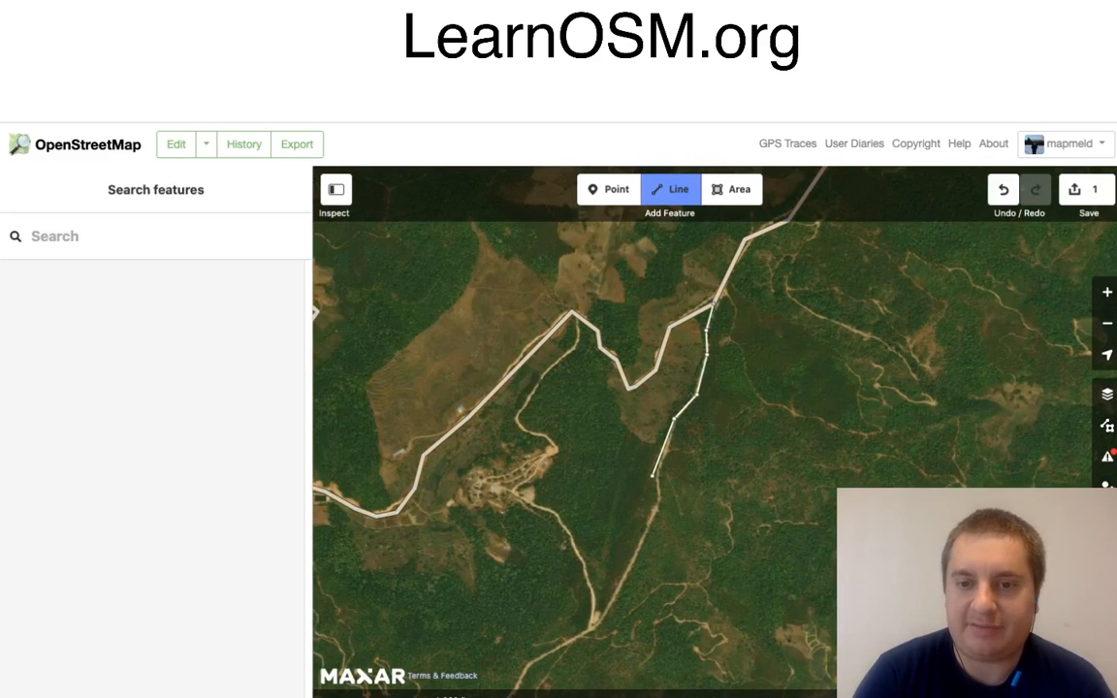
left_click(655, 479)
left_click(660, 500)
left_click_drag(628, 583, 700, 404)
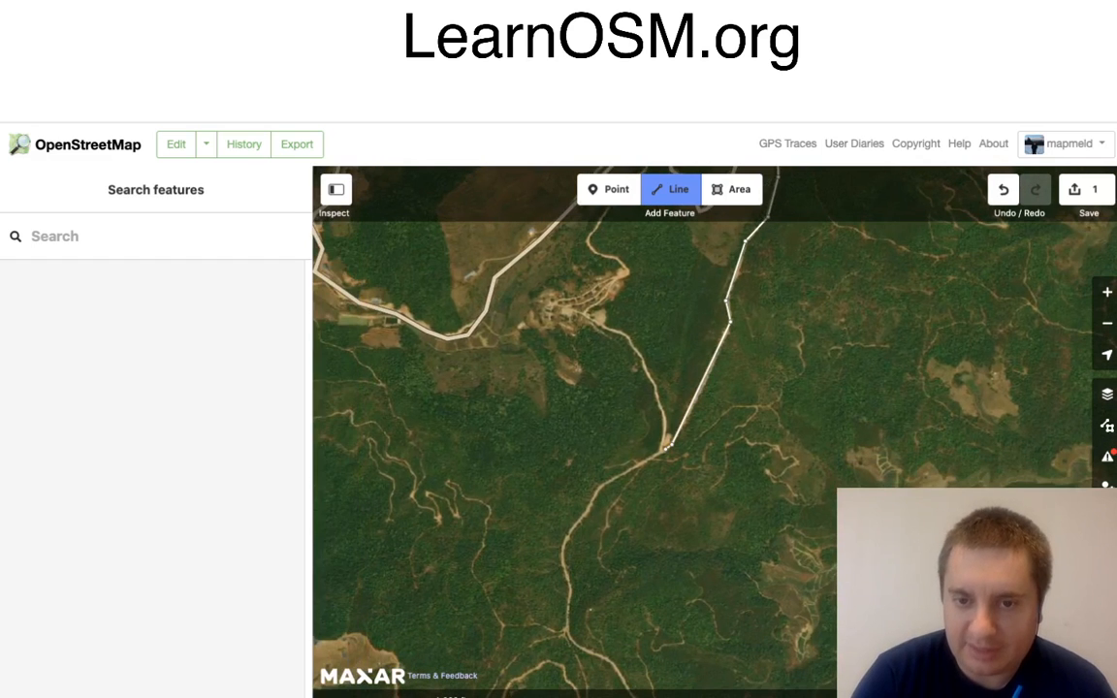
Step: Continue the line southwest past the fork, finish it on the southbound dirt road, and classify it as Minor/Unclassified Road
left_click(662, 451)
left_click(599, 485)
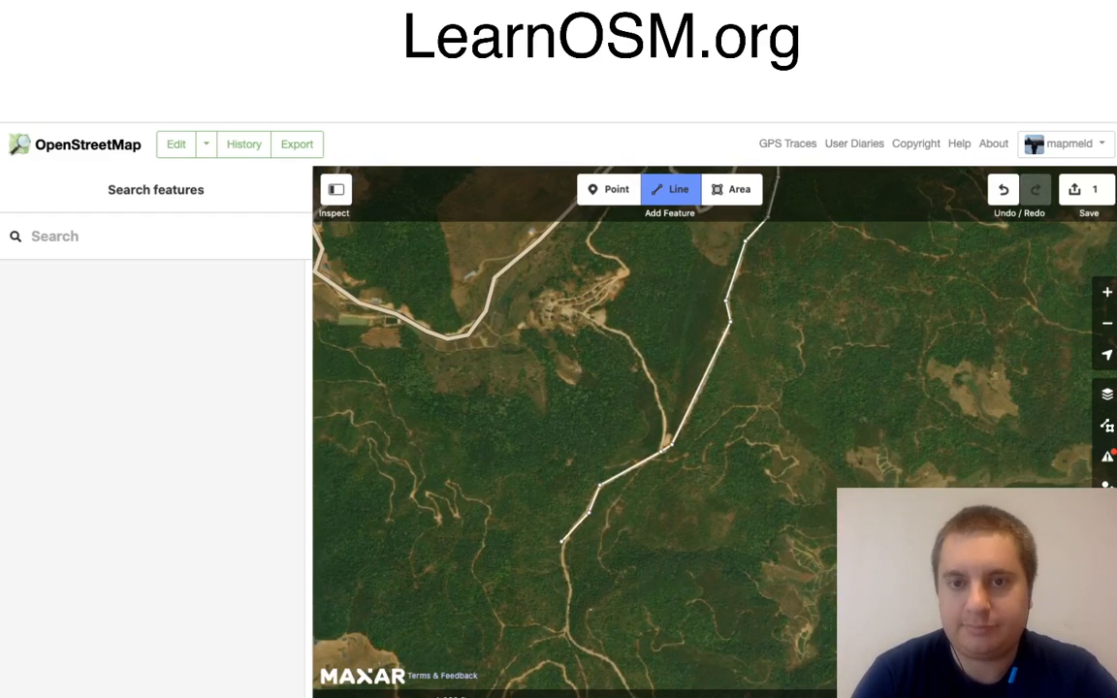
left_click(563, 543)
left_click(572, 589)
key("Return")
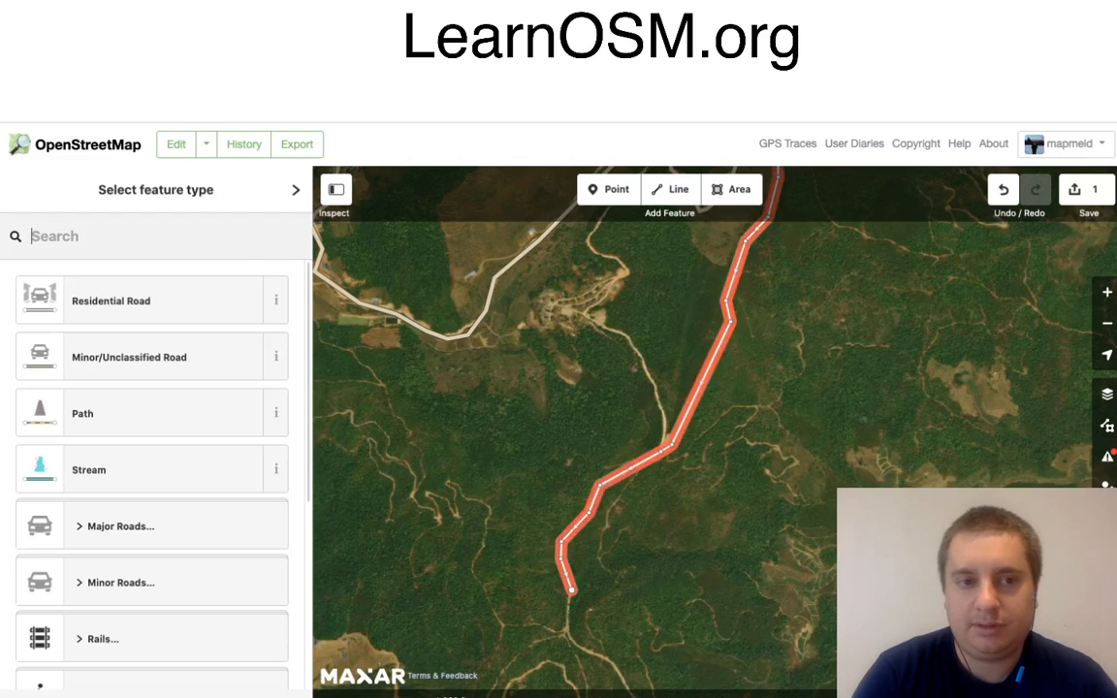
left_click(146, 357)
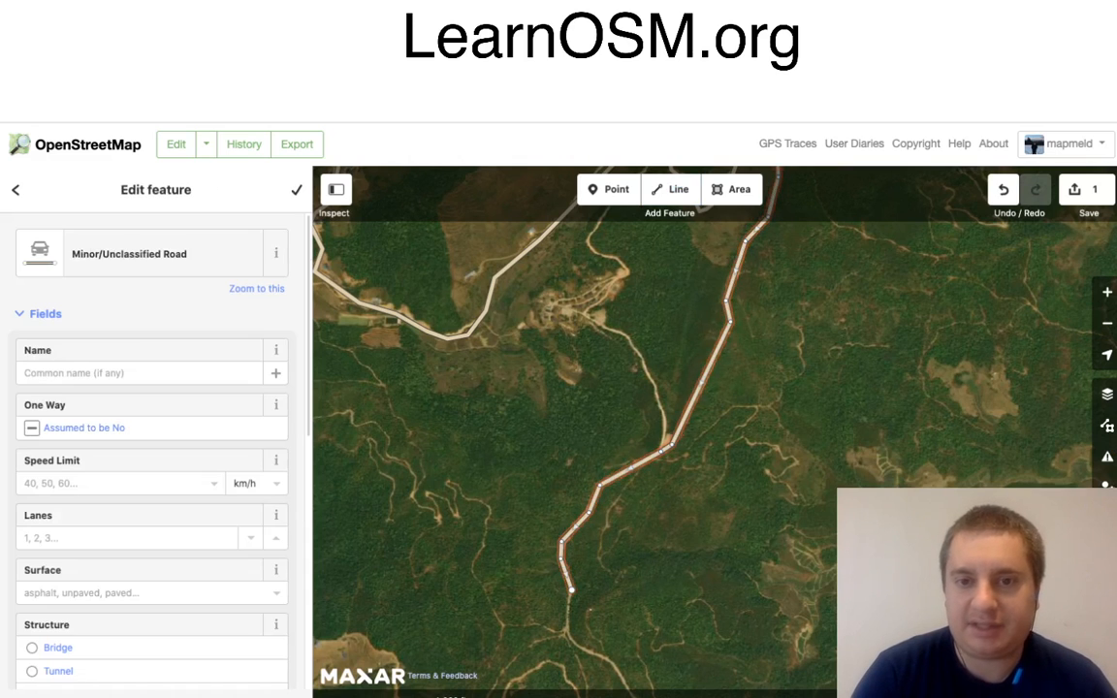
Step: Trace a second line from the winding road's northern peak down the dirt track to the small settlement's eastern edge
left_click_drag(572, 388, 565, 415)
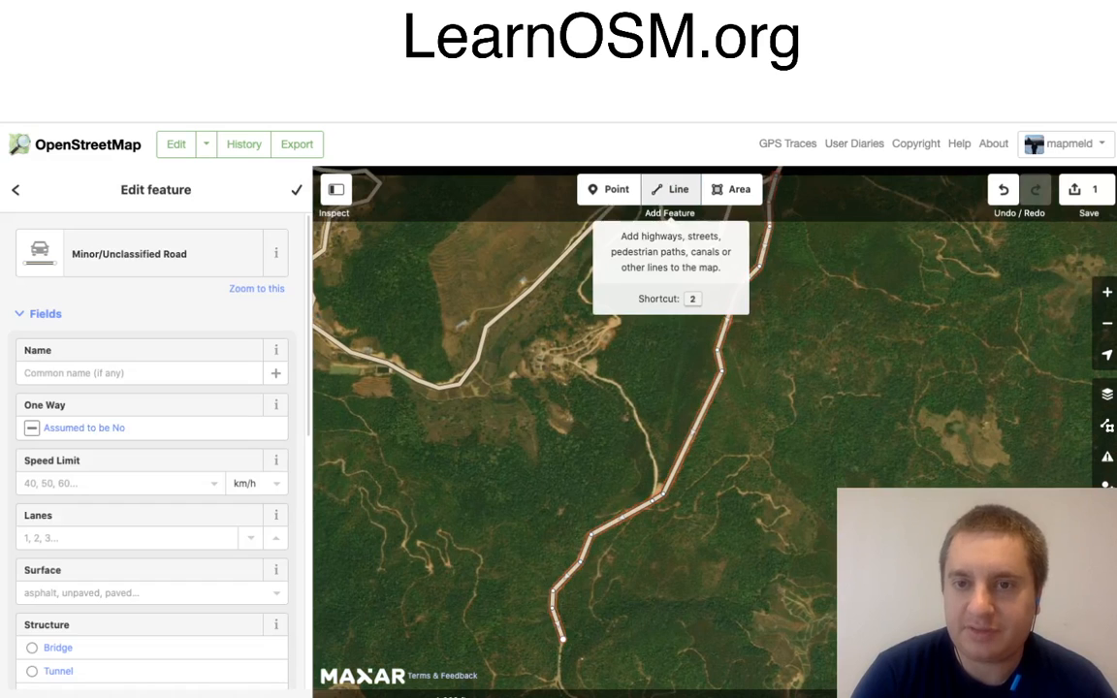
left_click(669, 189)
scroll(658, 228, "up", 1)
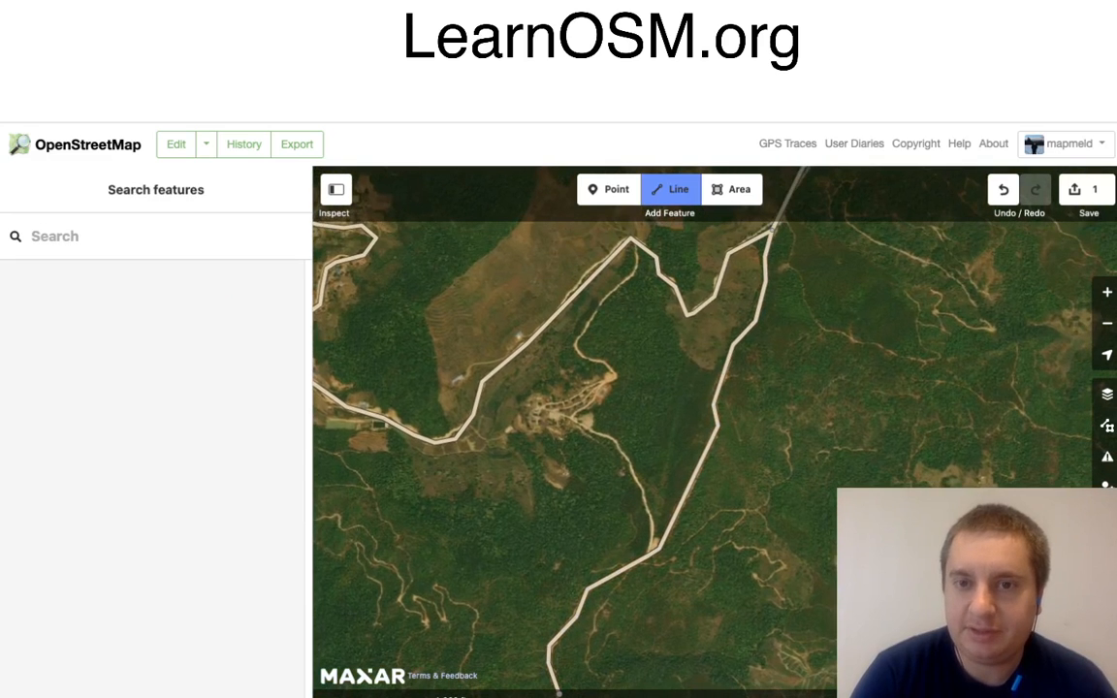
left_click(631, 240)
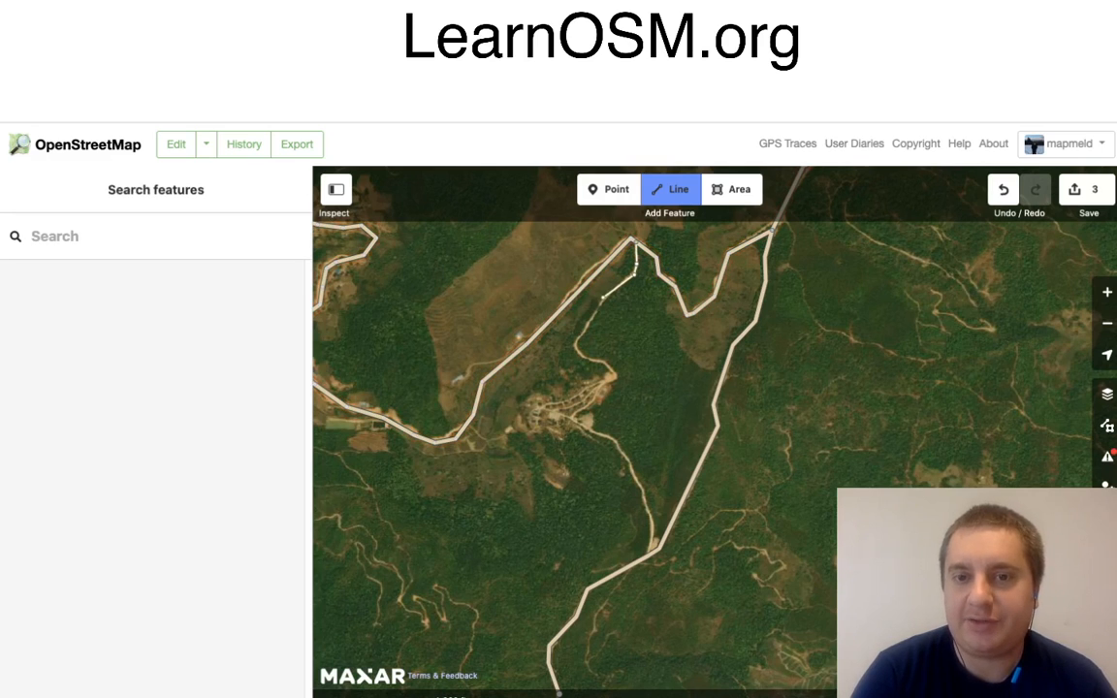
left_click(603, 298)
left_click(574, 346)
left_click(581, 358)
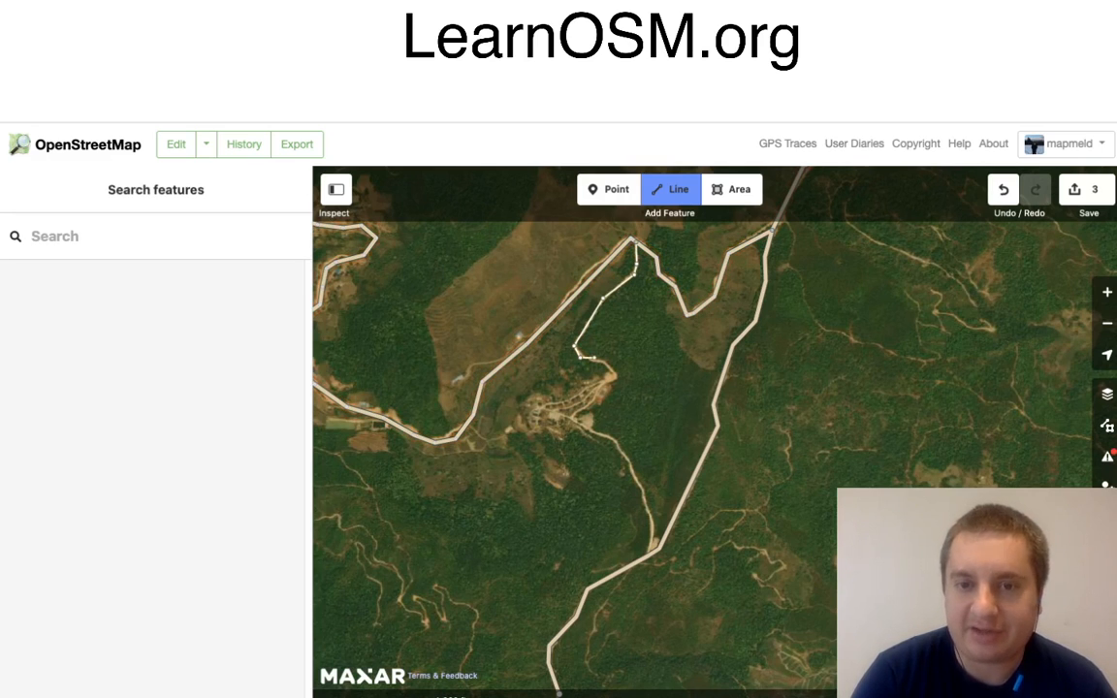
left_click(601, 361)
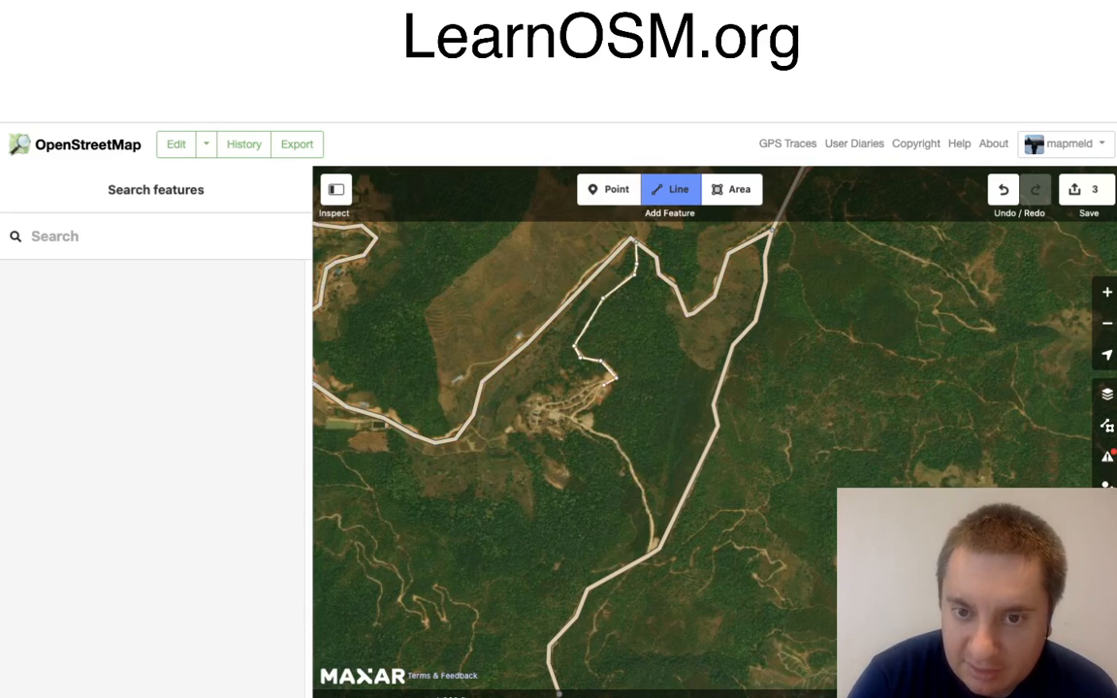
left_click(593, 403)
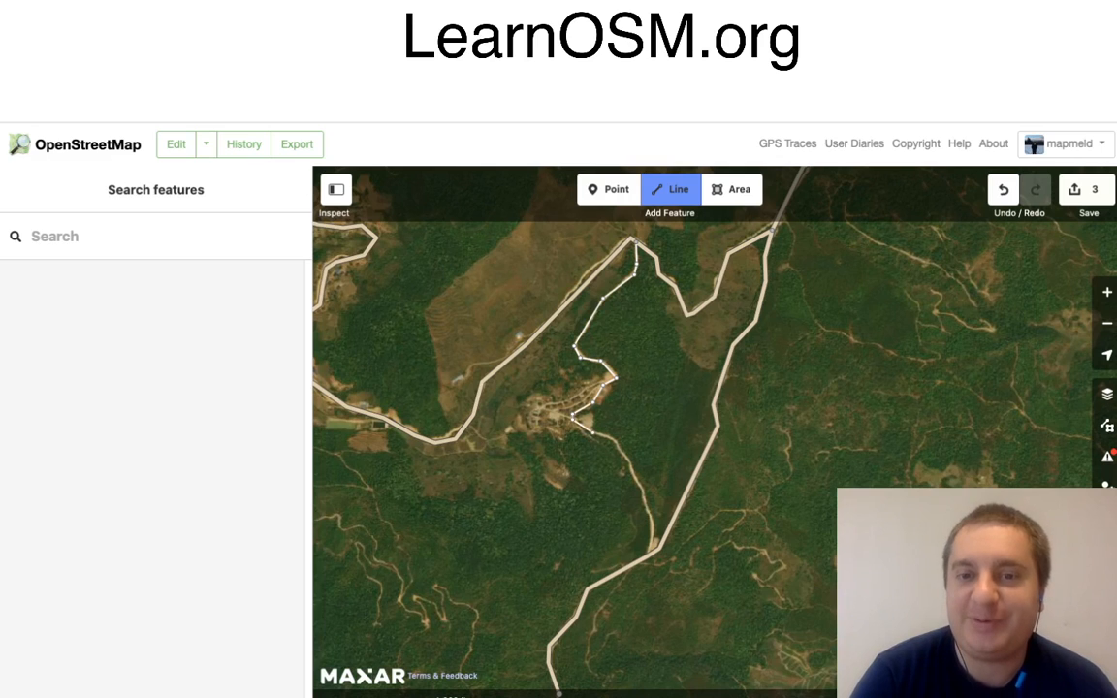
Step: Continue the settlement track south to connect with the new minor road, and classify it as Residential Road
left_click(592, 432)
left_click(615, 443)
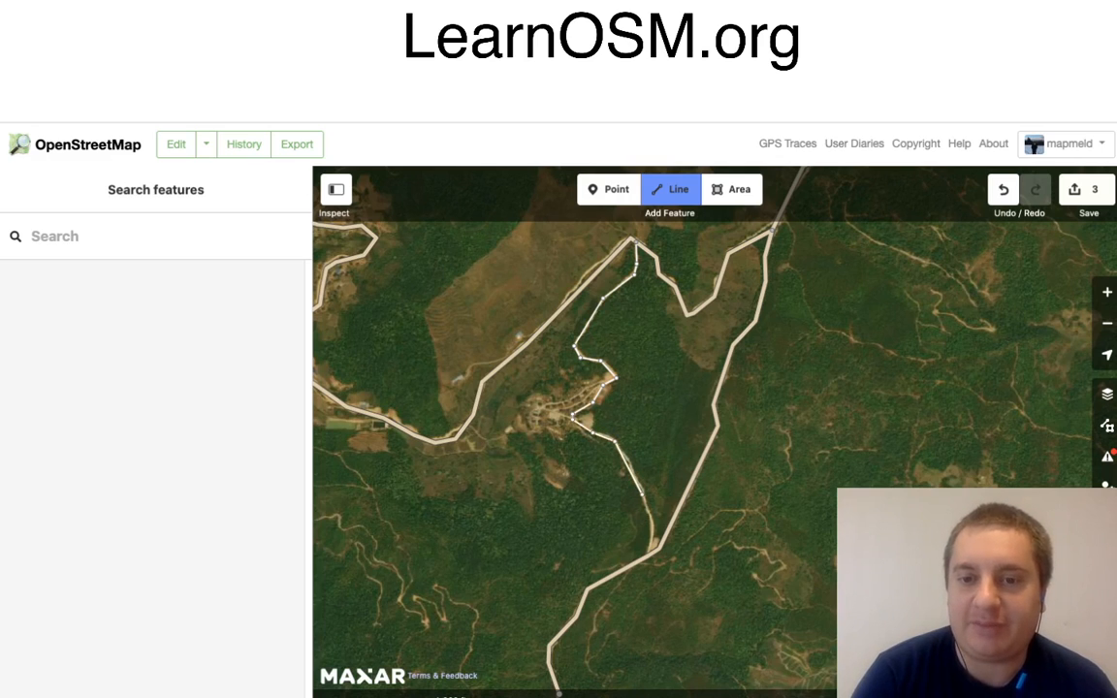
left_click(642, 495)
left_click(649, 525)
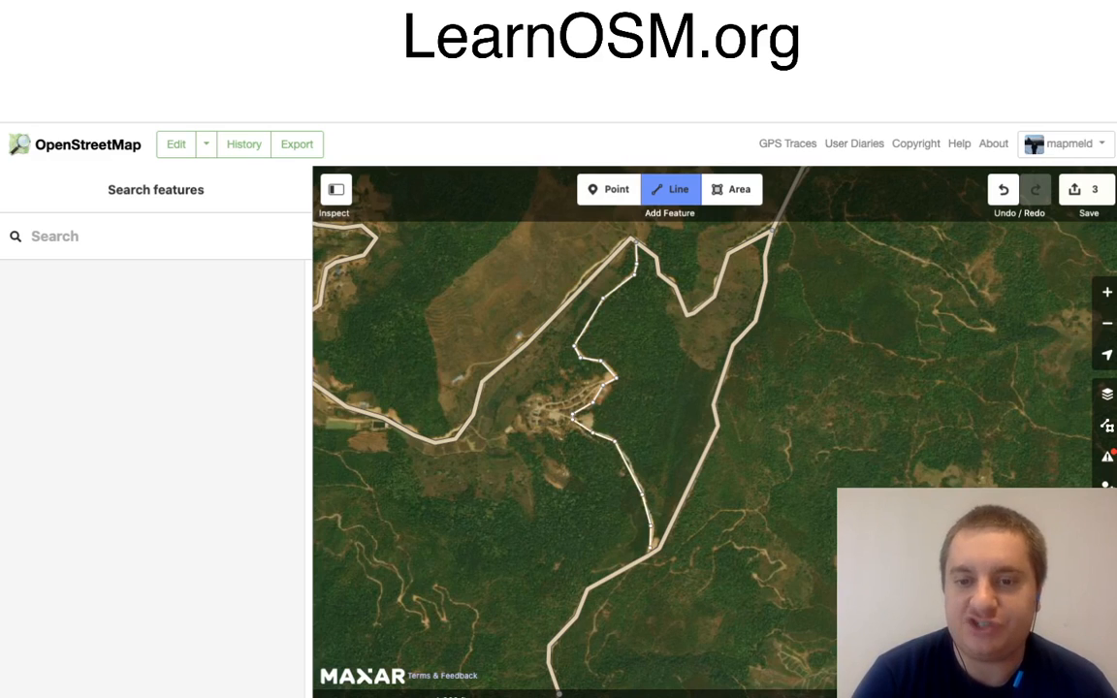
left_click(649, 555)
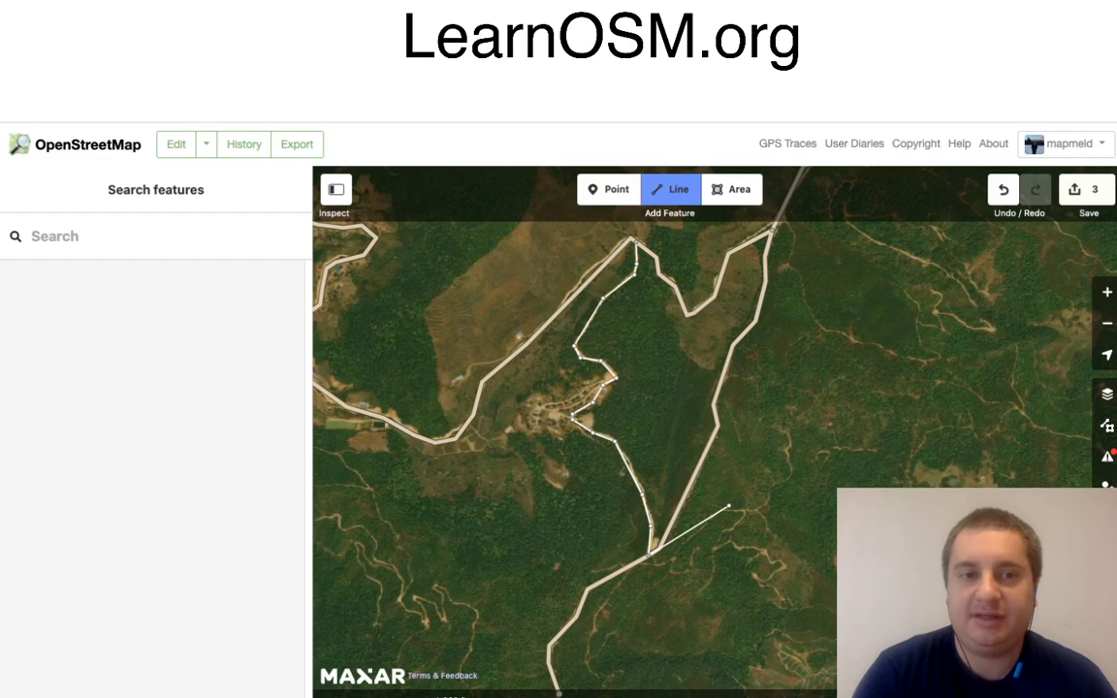
key("Return")
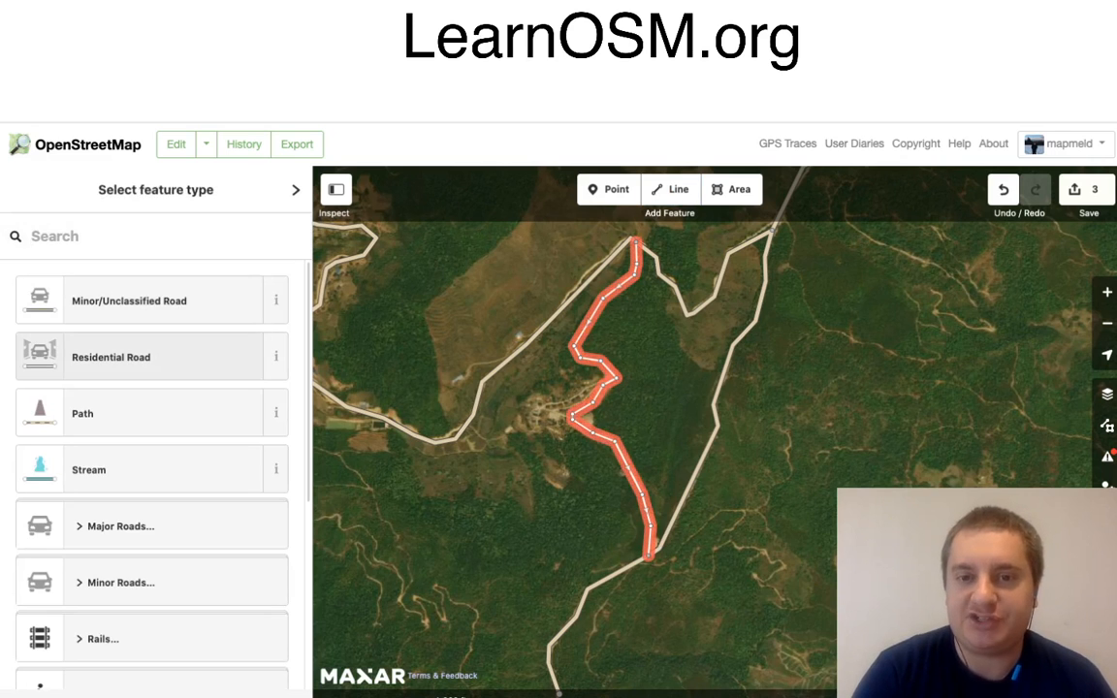
left_click(110, 357)
key("Escape")
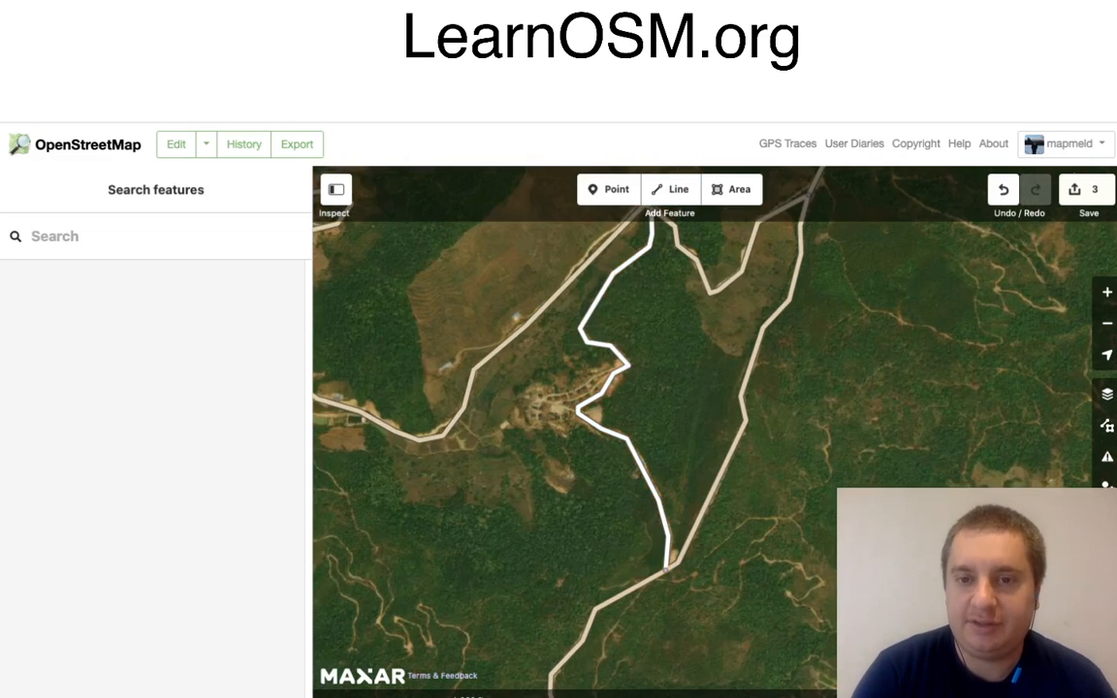
Step: Start an area around the small settlement, outlining its southern and eastern edges up to the northeastern corner
scroll(546, 461, "up", 3)
left_click(732, 189)
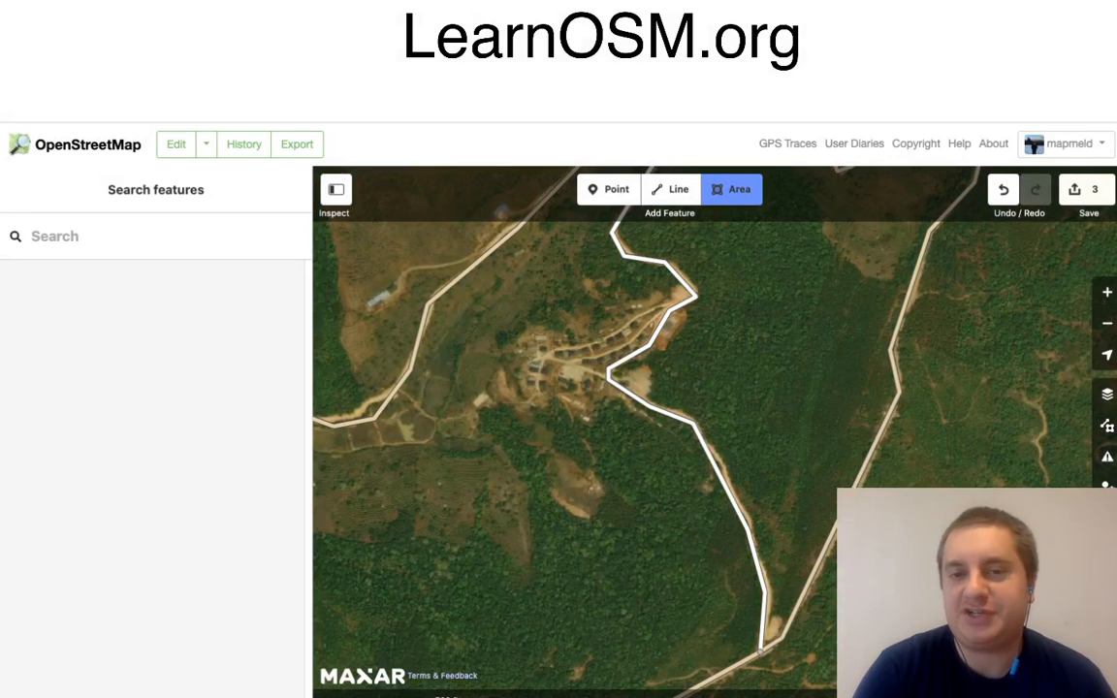
left_click(521, 399)
left_click(596, 410)
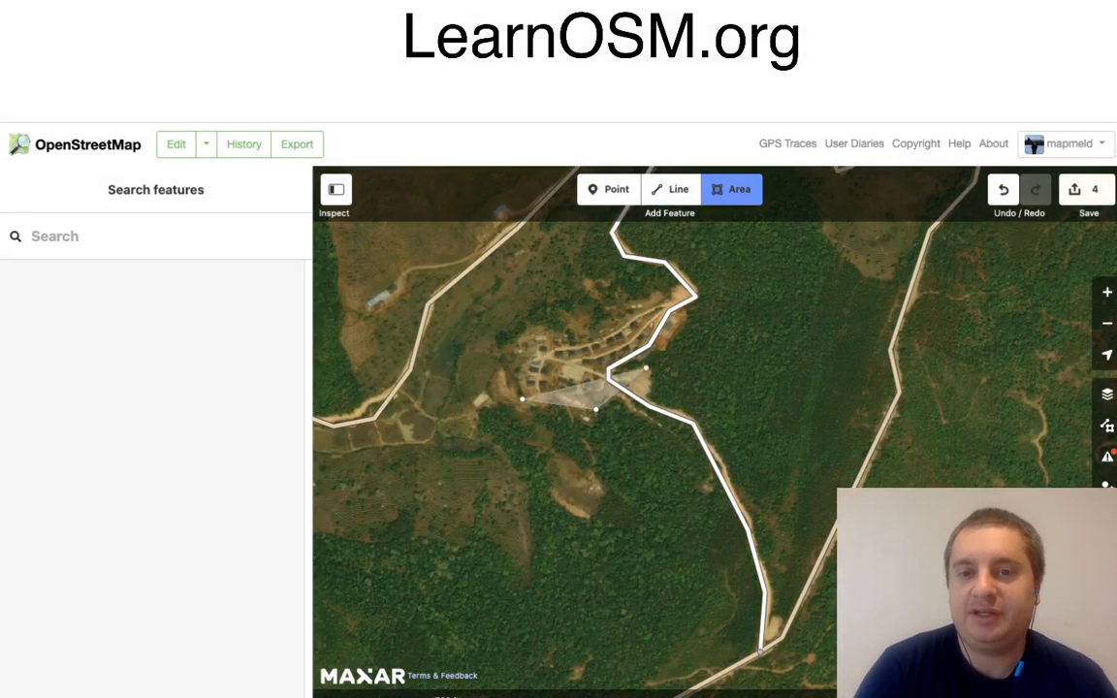
left_click(626, 370)
left_click(673, 355)
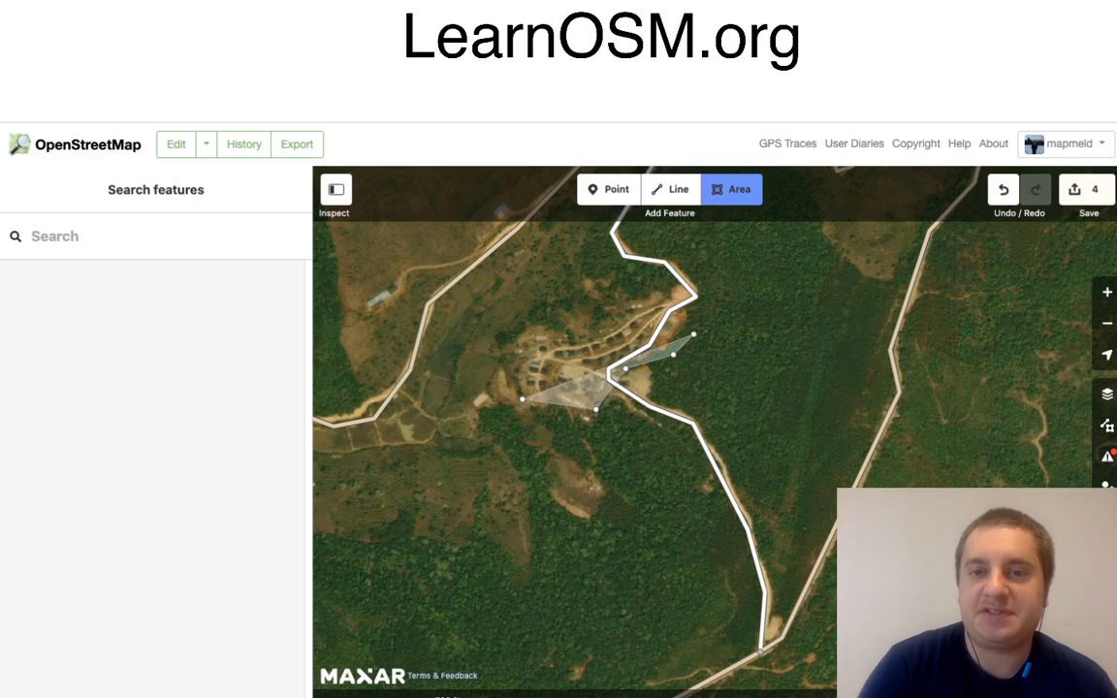
left_click(693, 312)
left_click(651, 295)
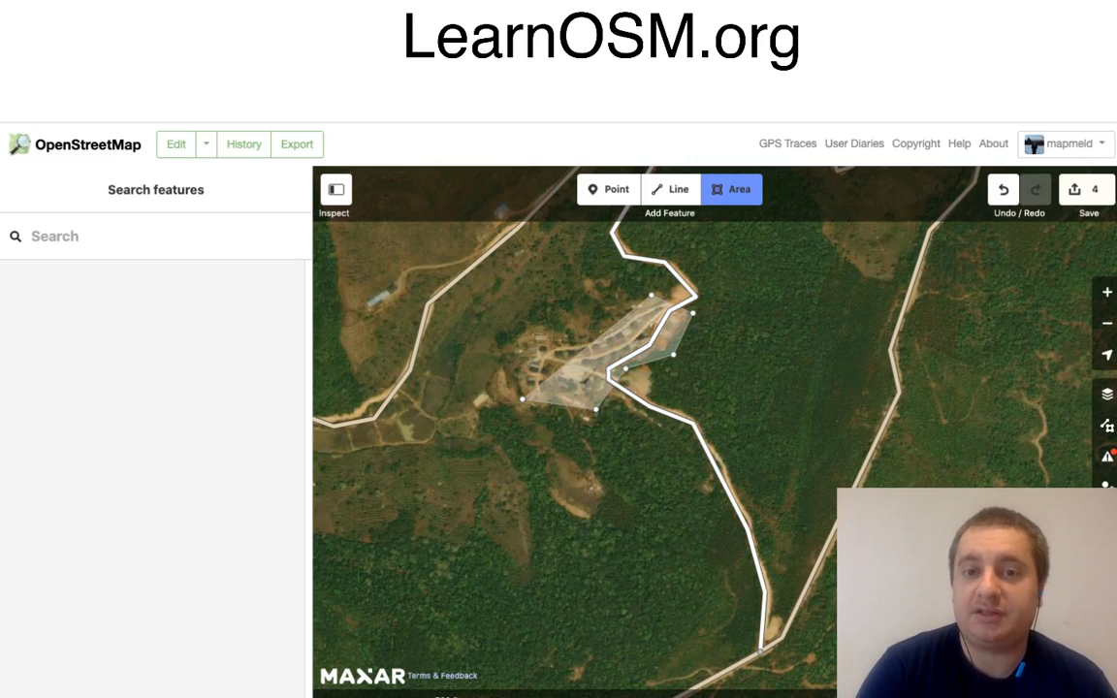
Step: Complete the settlement outline along its northern and western edges, and classify it as Residential Area
left_click(578, 331)
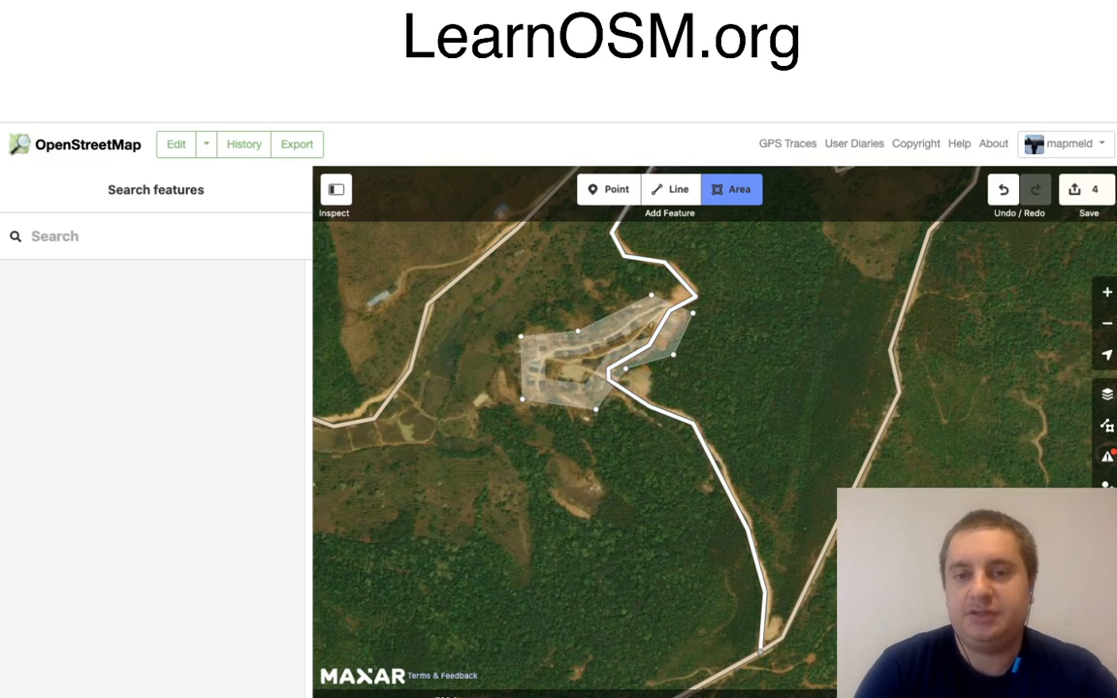
left_click(521, 337)
left_click(508, 369)
key("Return")
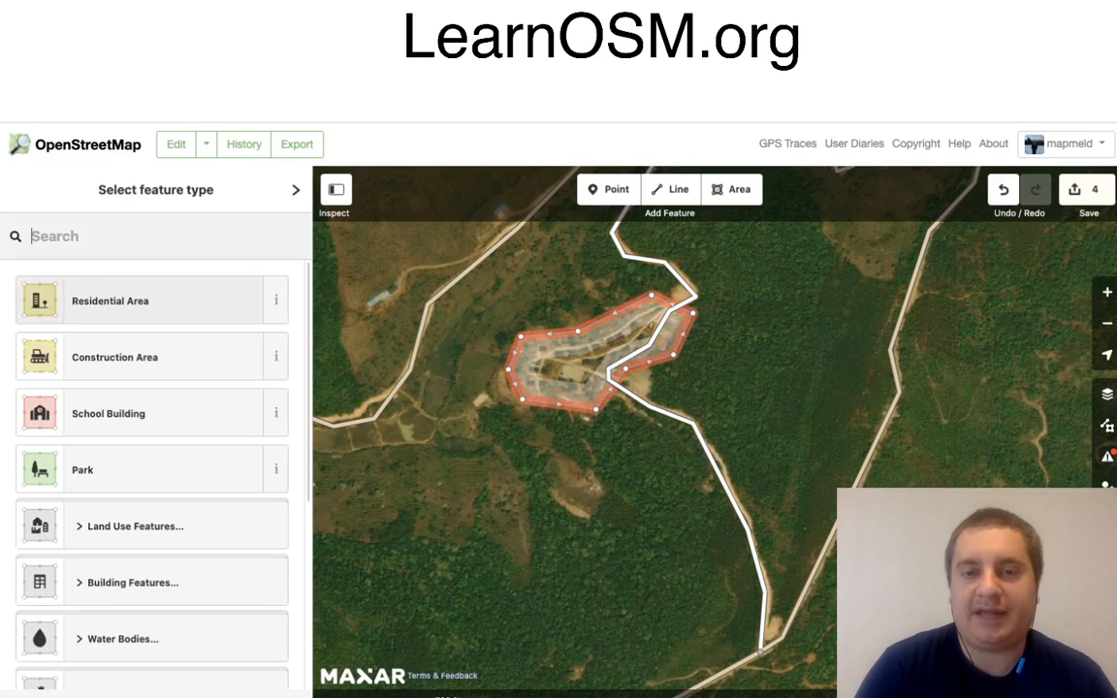
left_click(110, 300)
left_click(795, 376)
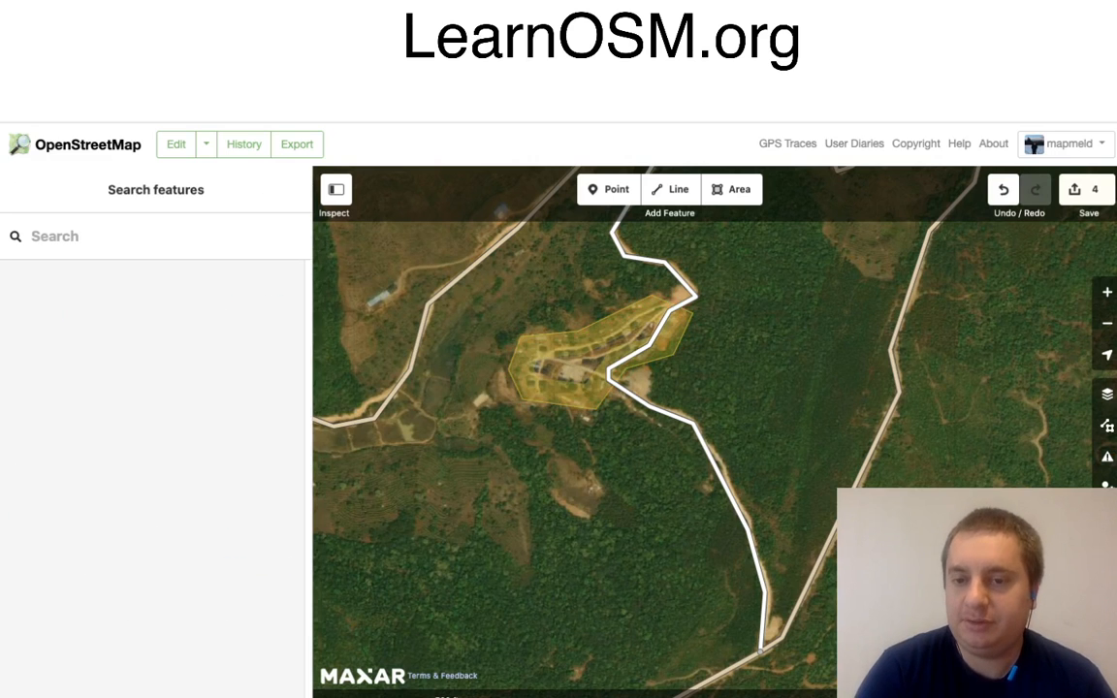
Step: Extend the new minor road from its southern endpoint around the bend to the next track junction, and finish the line there
scroll(795, 375, "down", 5)
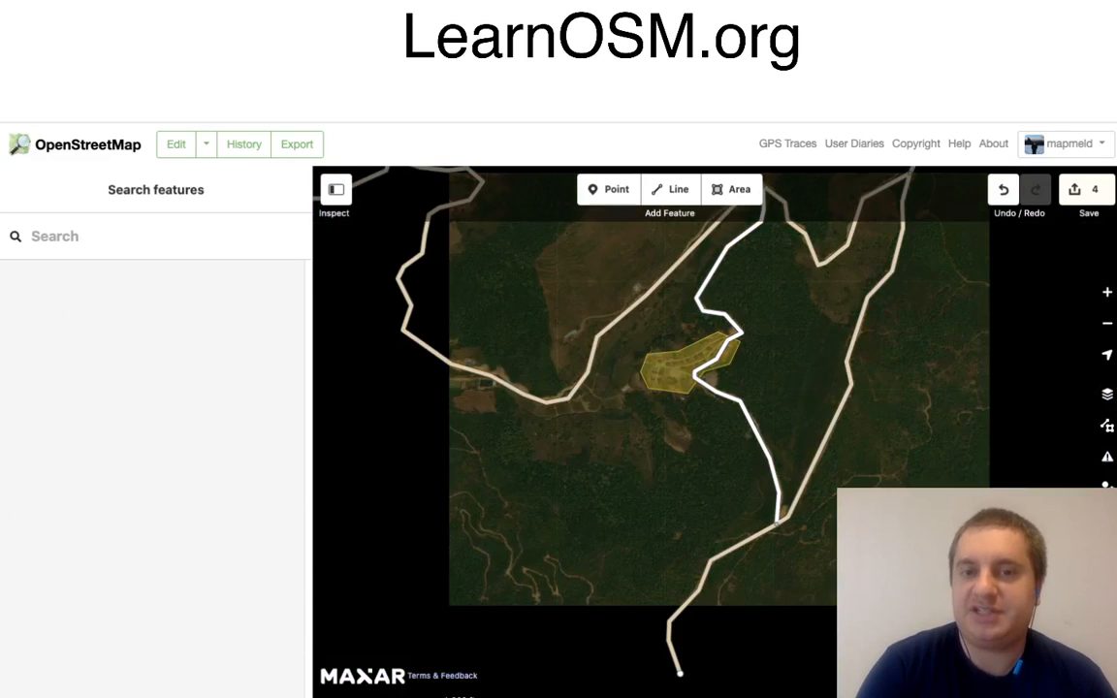
left_click_drag(795, 375, 819, 230)
left_click_drag(718, 526, 712, 467)
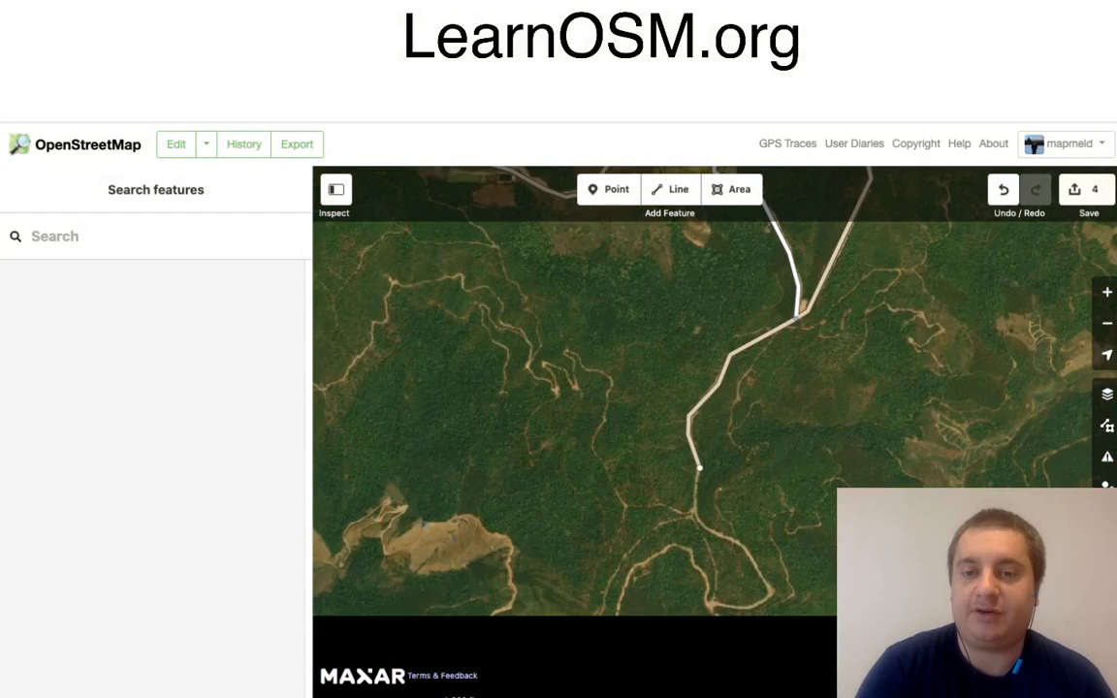
left_click(698, 466)
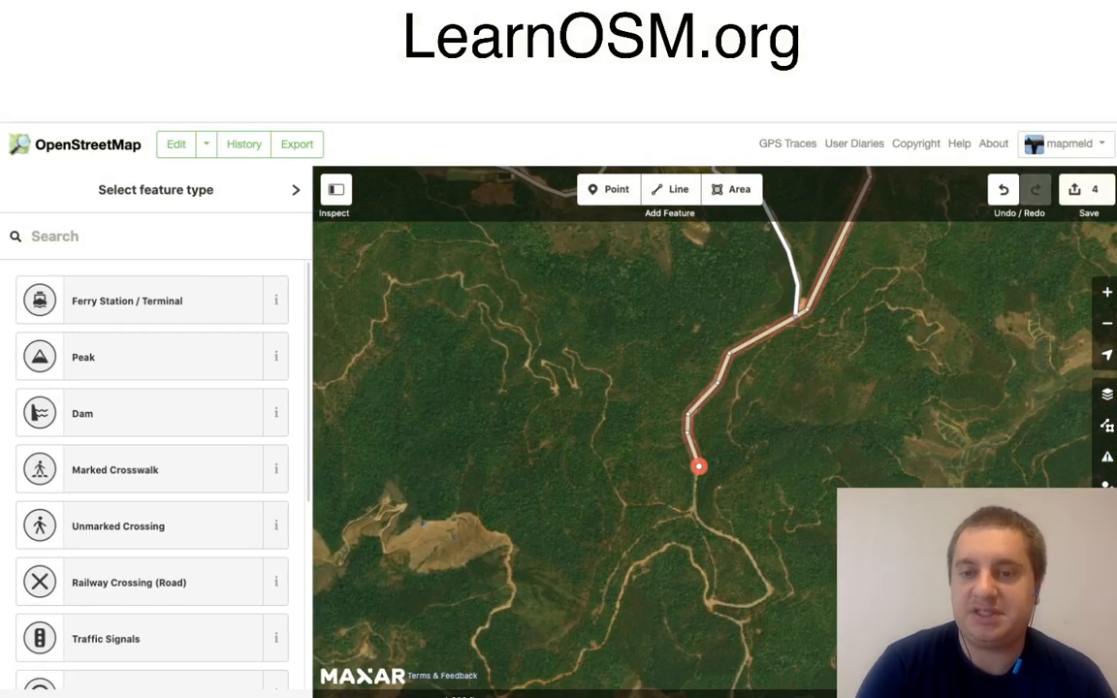
right_click(698, 466)
left_click(729, 482)
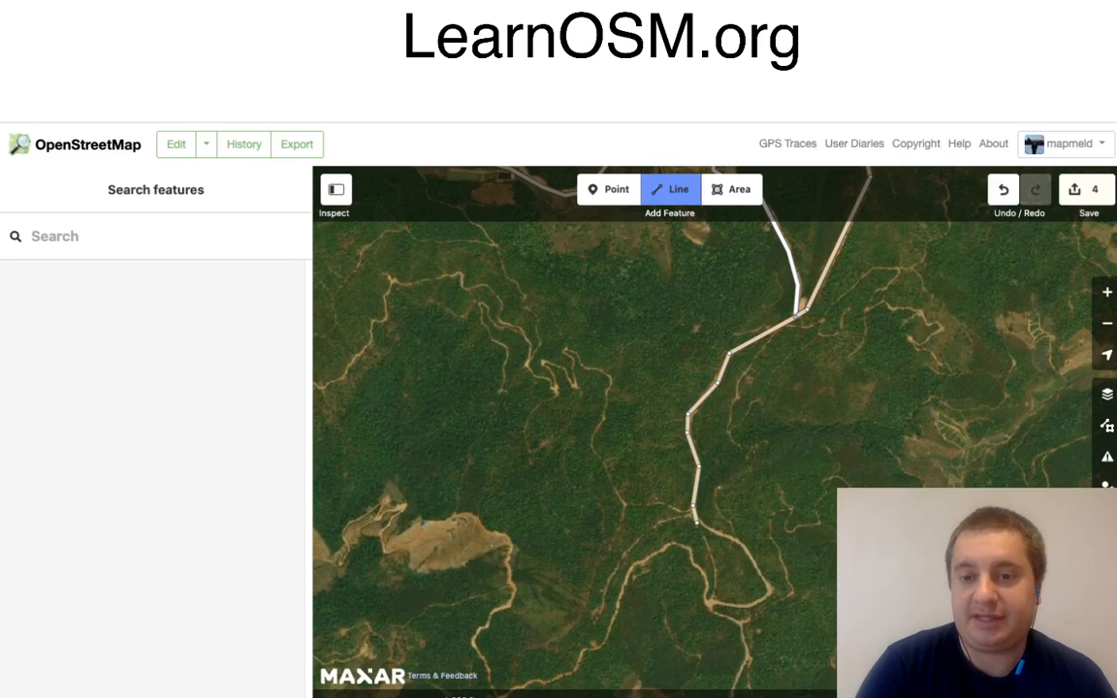
left_click(739, 539)
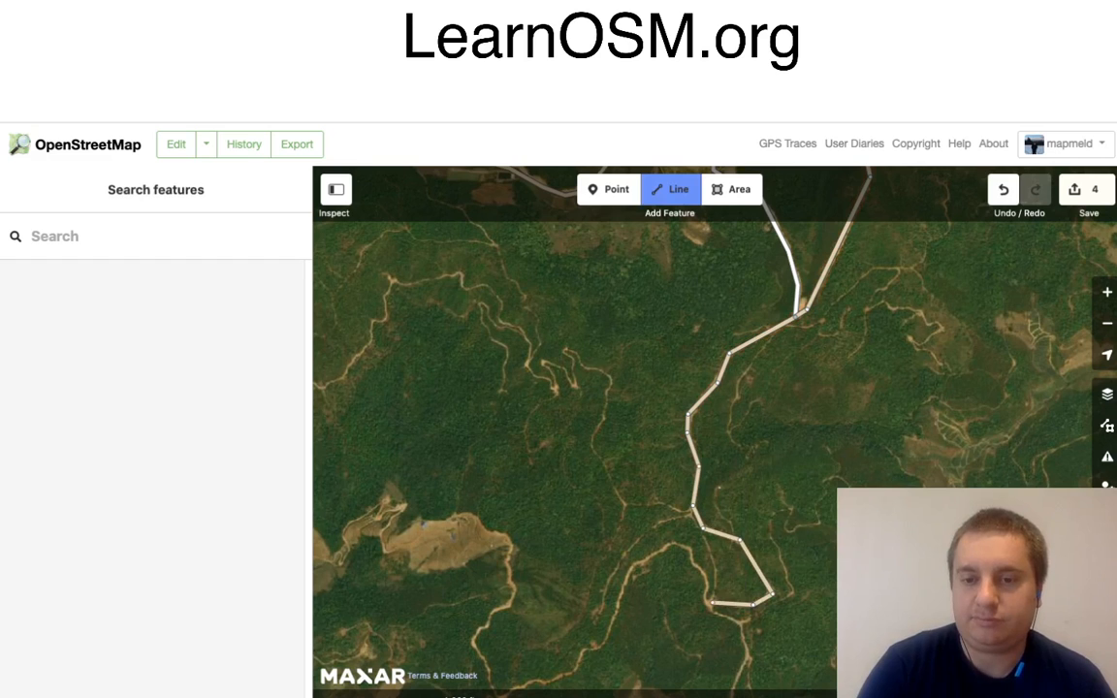
left_click(709, 603)
mouse_move(798, 637)
left_mouse_down()
mouse_move(792, 497)
mouse_move(775, 442)
left_mouse_up()
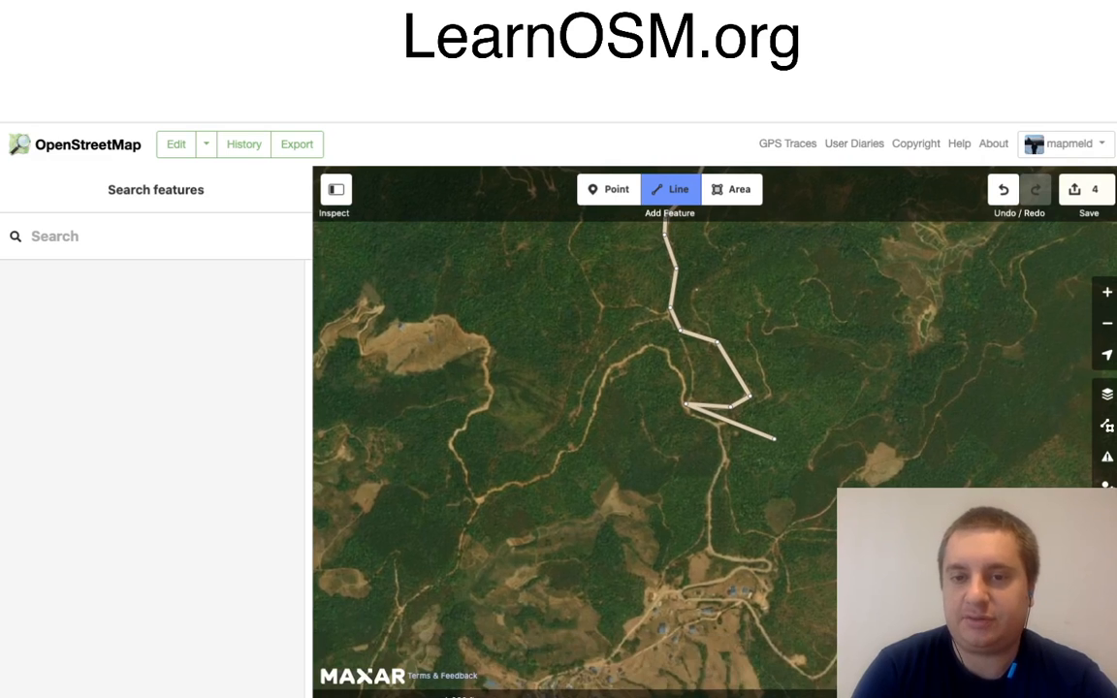
key("Escape")
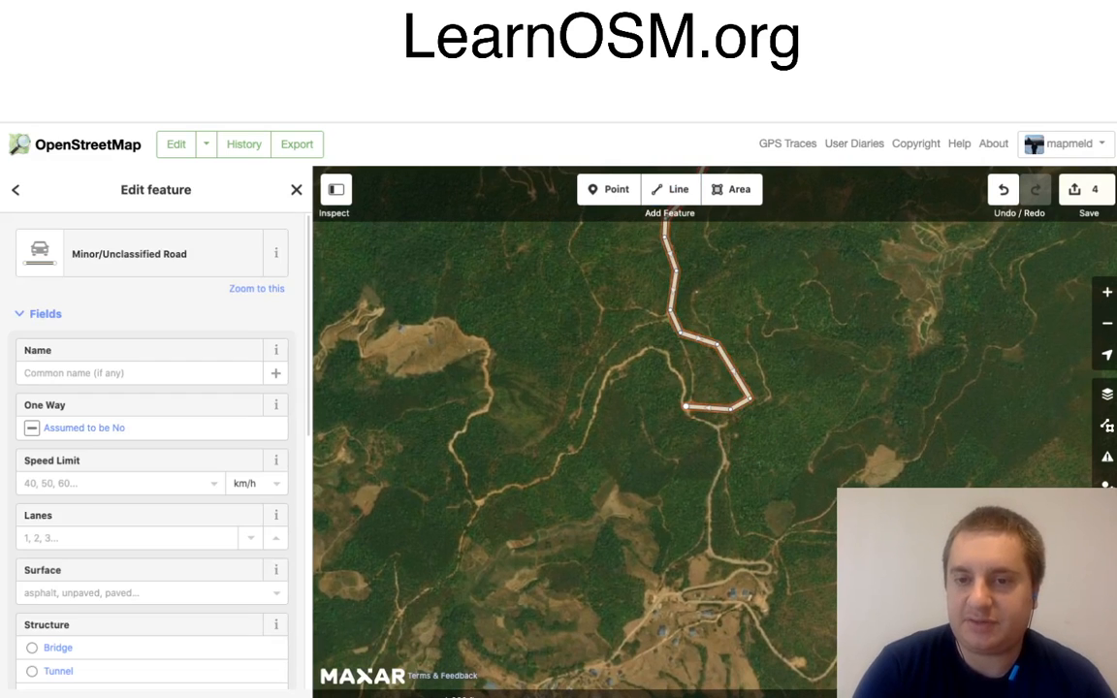
key("Escape")
mouse_move(686, 407)
left_mouse_down()
mouse_move(677, 330)
mouse_move(733, 264)
left_mouse_up()
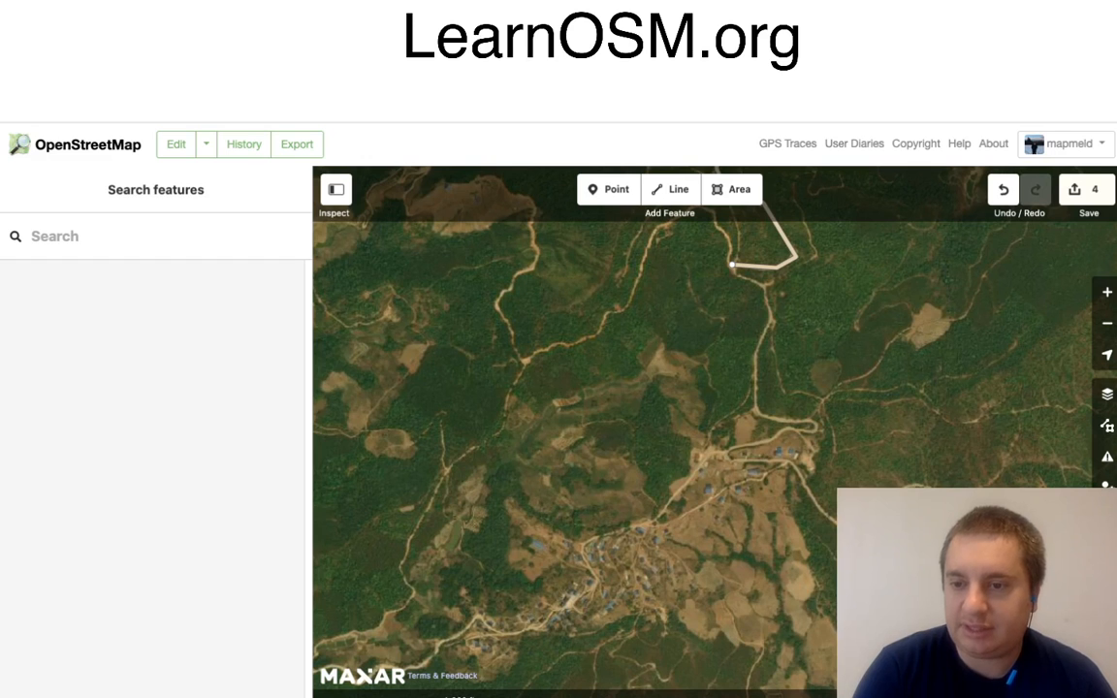
mouse_move(733, 407)
left_mouse_down()
mouse_move(599, 296)
mouse_move(696, 430)
left_mouse_up()
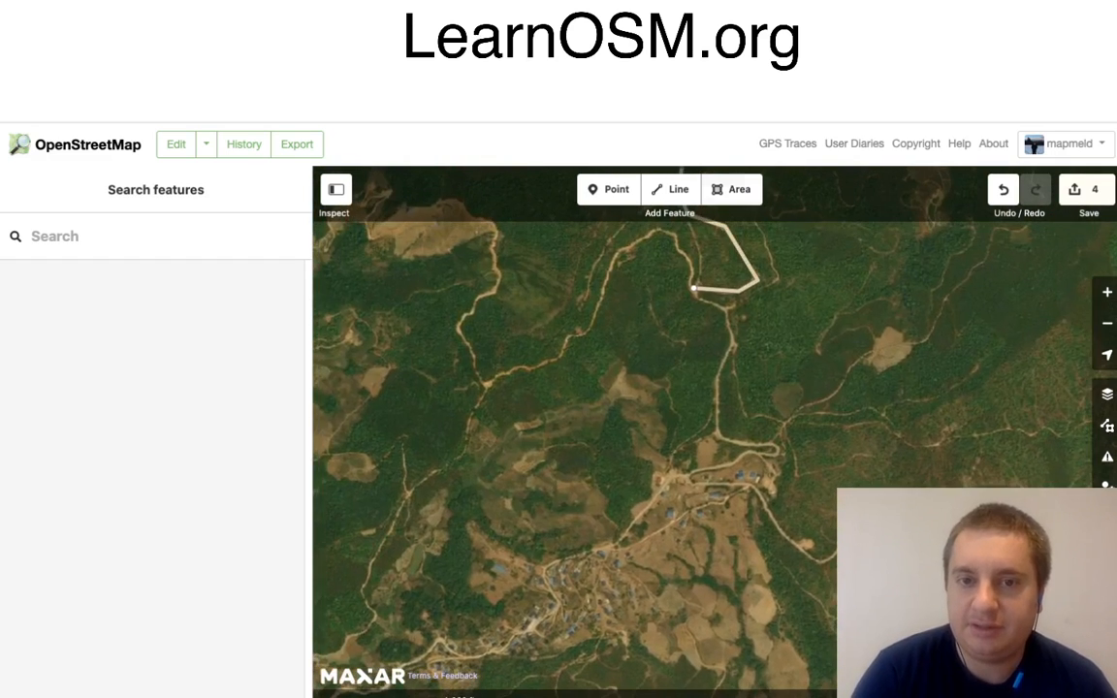
Step: Start a line at the track bend just south-east of the minor road's end, tracing the track north-west over the hill and down south-west
left_click(671, 190)
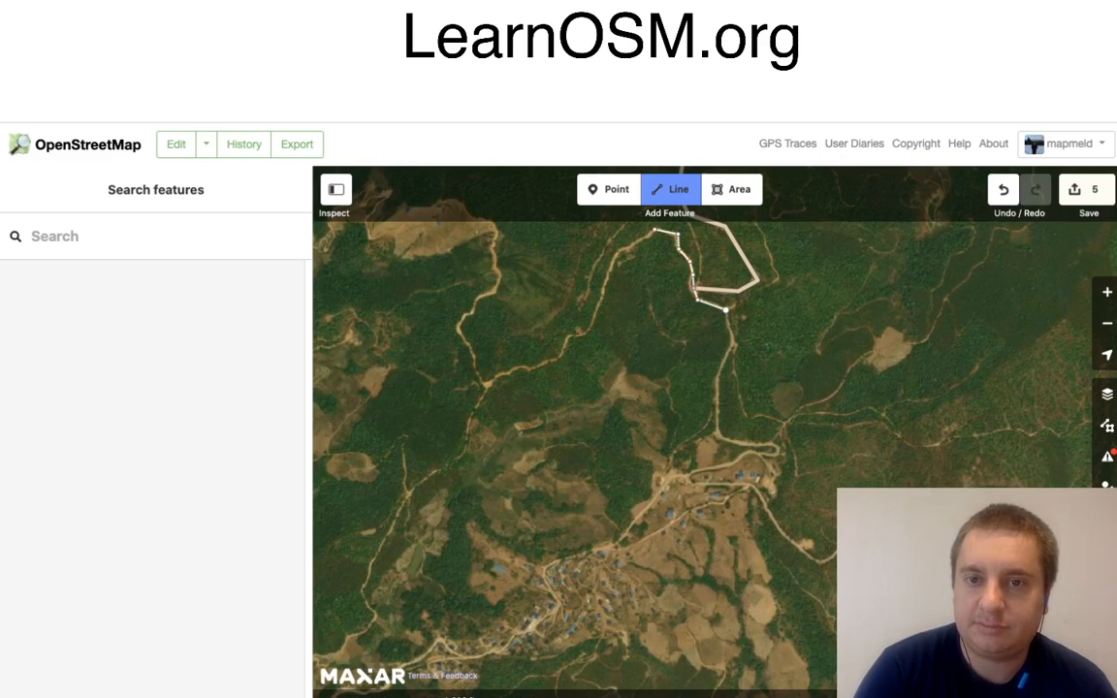
left_click(617, 251)
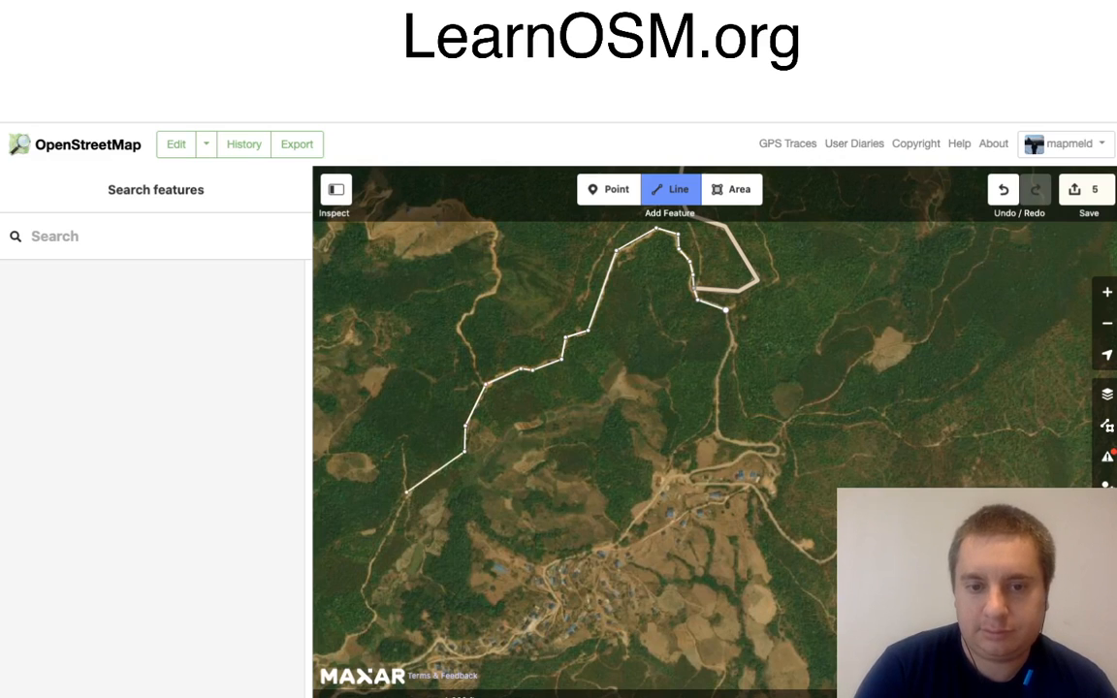
left_click(408, 495)
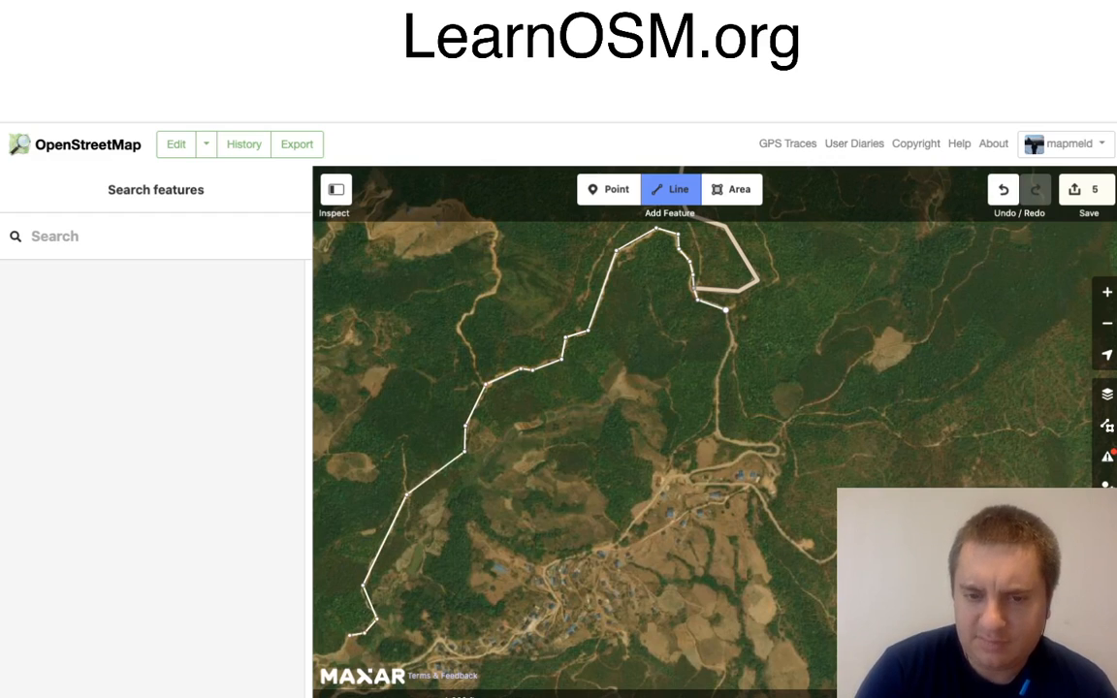
mouse_move(428, 596)
left_mouse_down()
mouse_move(506, 498)
mouse_move(587, 442)
left_mouse_up()
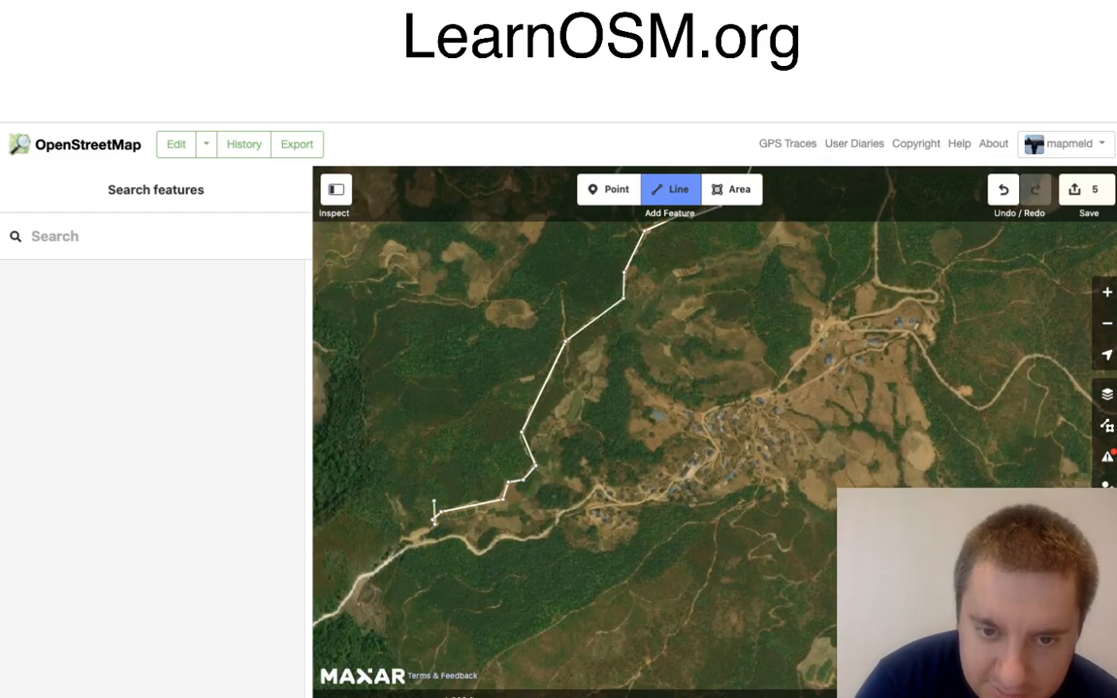
Step: Continue the track line south-west to meet the wide road west of the village, finish it there, and classify it as Residential Road
scroll(409, 536, "up", 1)
scroll(409, 536, "up", 3)
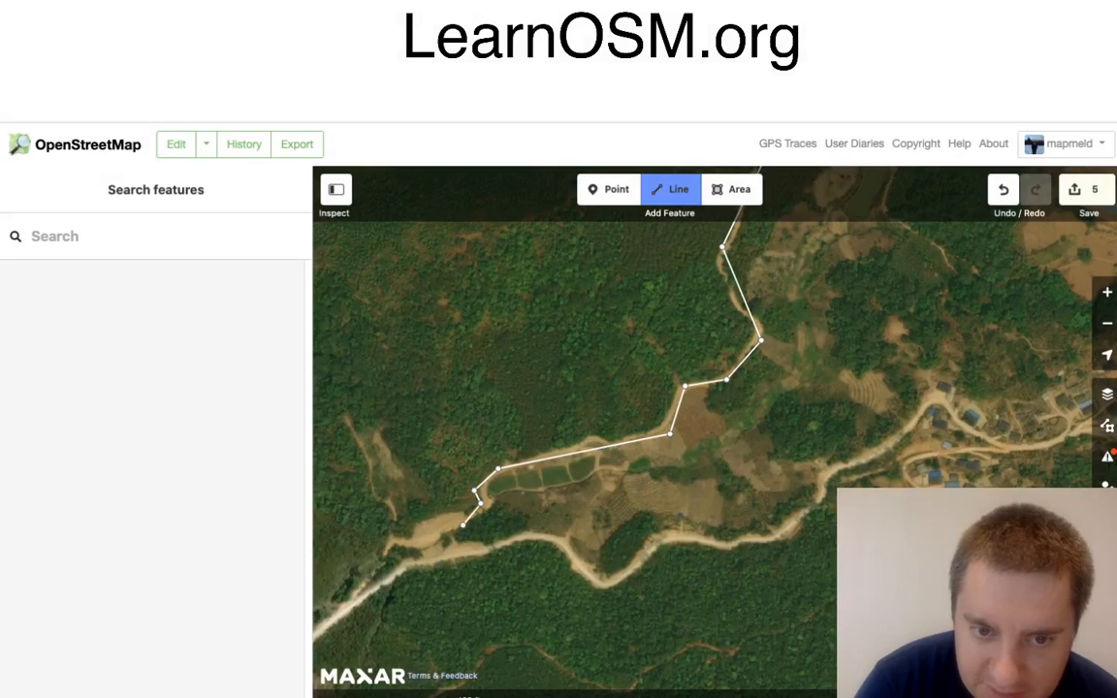
left_click(428, 540)
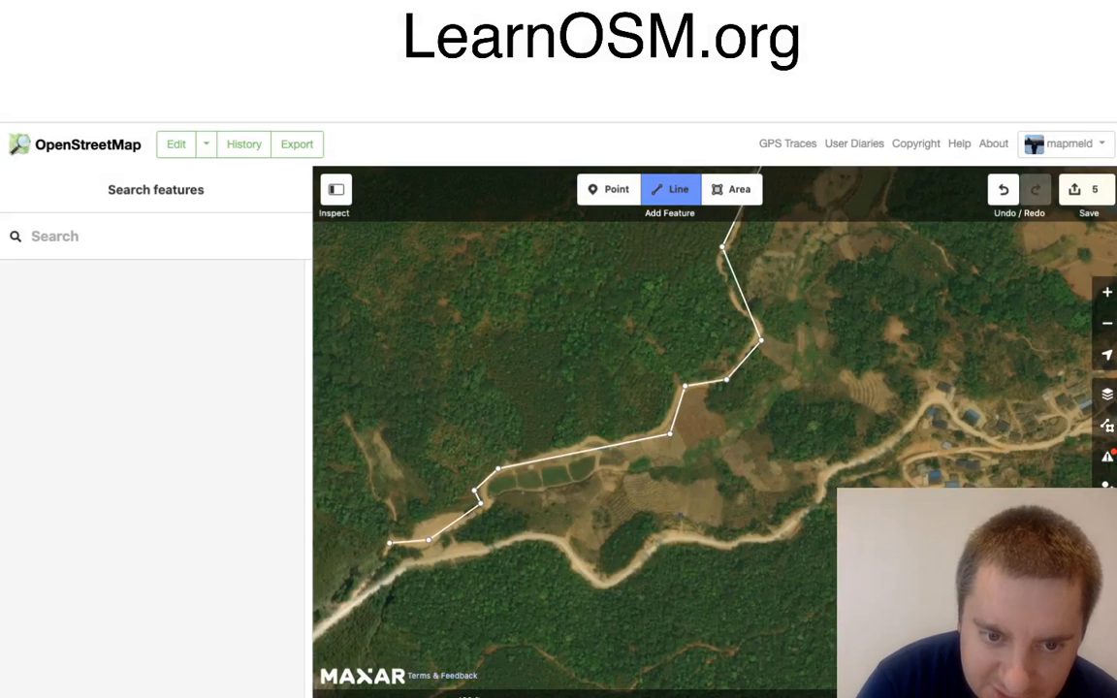
left_click(383, 565)
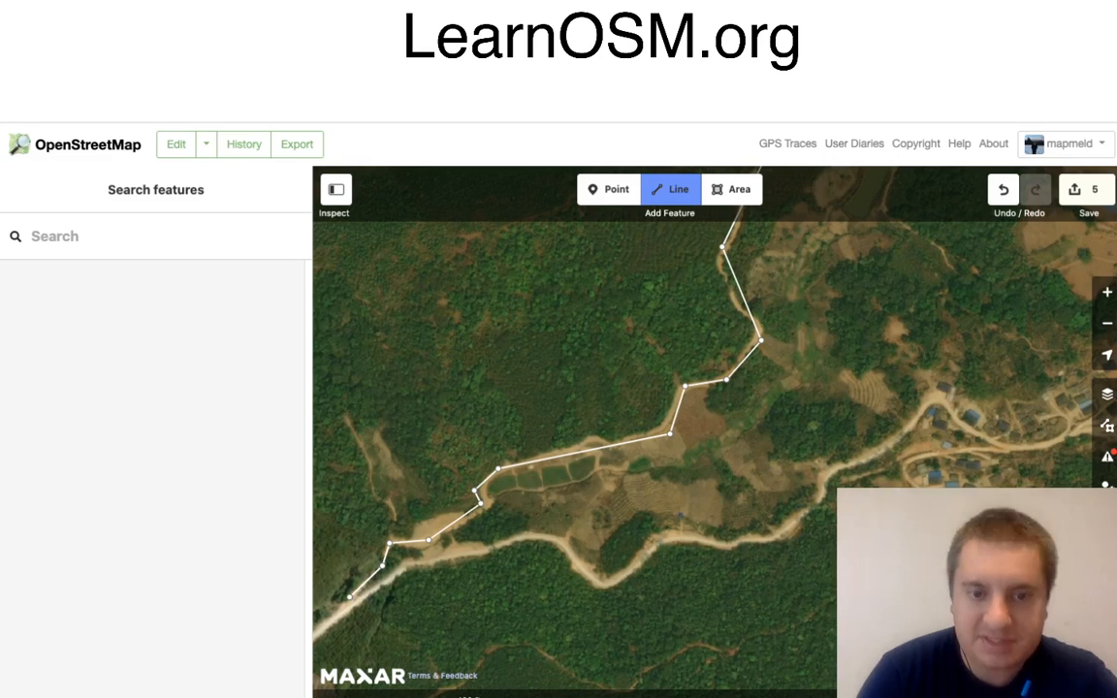
left_click(349, 596)
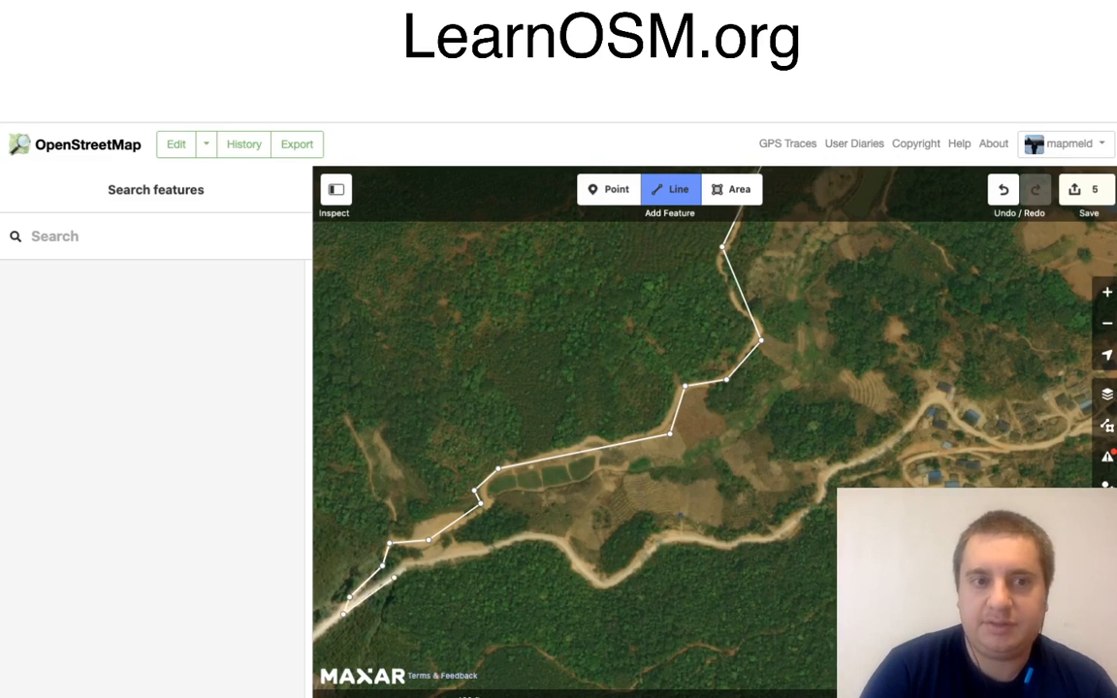
left_click(344, 613)
left_click(97, 299)
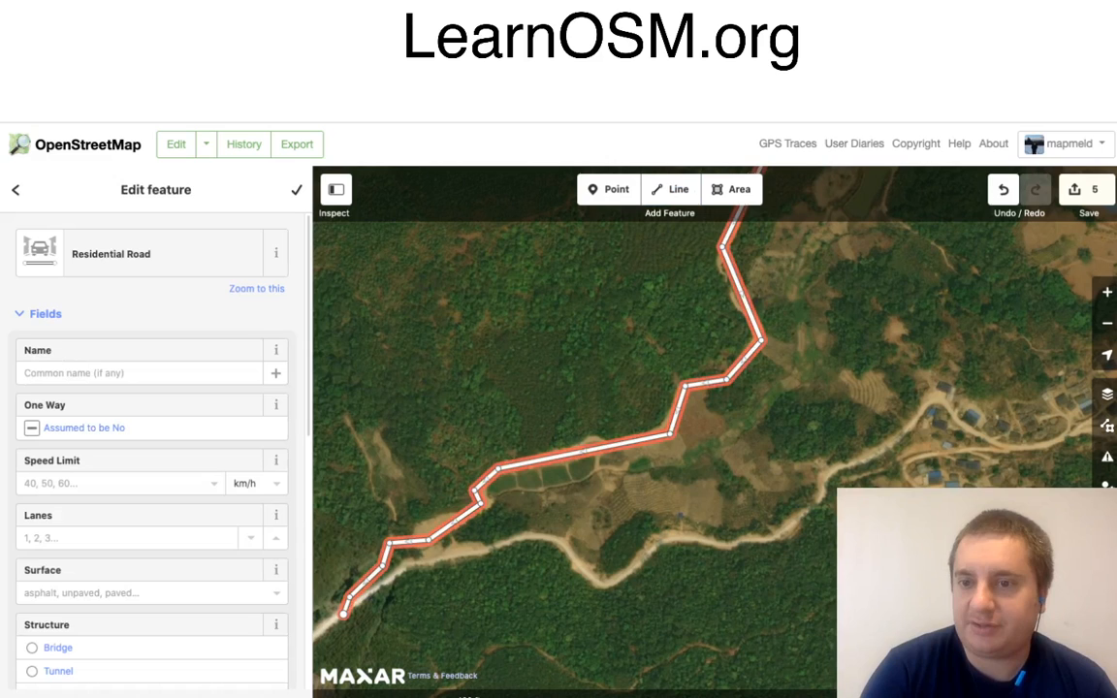
Step: Change the feature type of the newly traced residential road to Minor/Unclassified Road
left_click_drag(669, 334, 422, 408)
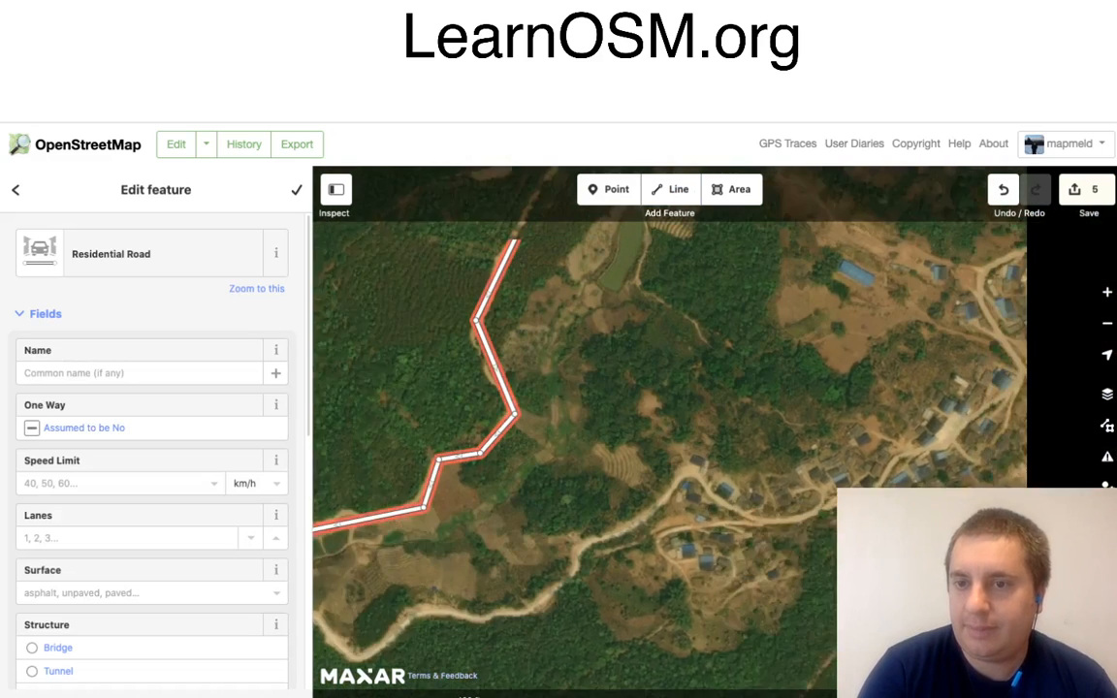
left_click_drag(713, 415, 571, 424)
scroll(571, 424, "down", 3)
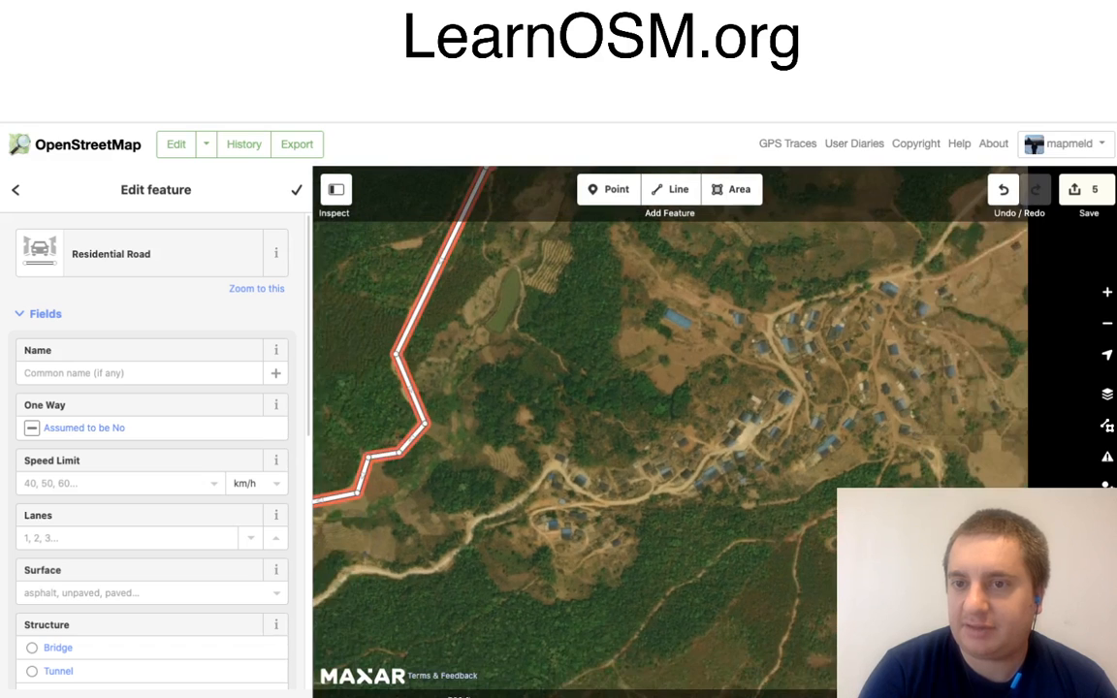
left_click_drag(650, 383, 590, 422)
scroll(538, 417, "up", 5)
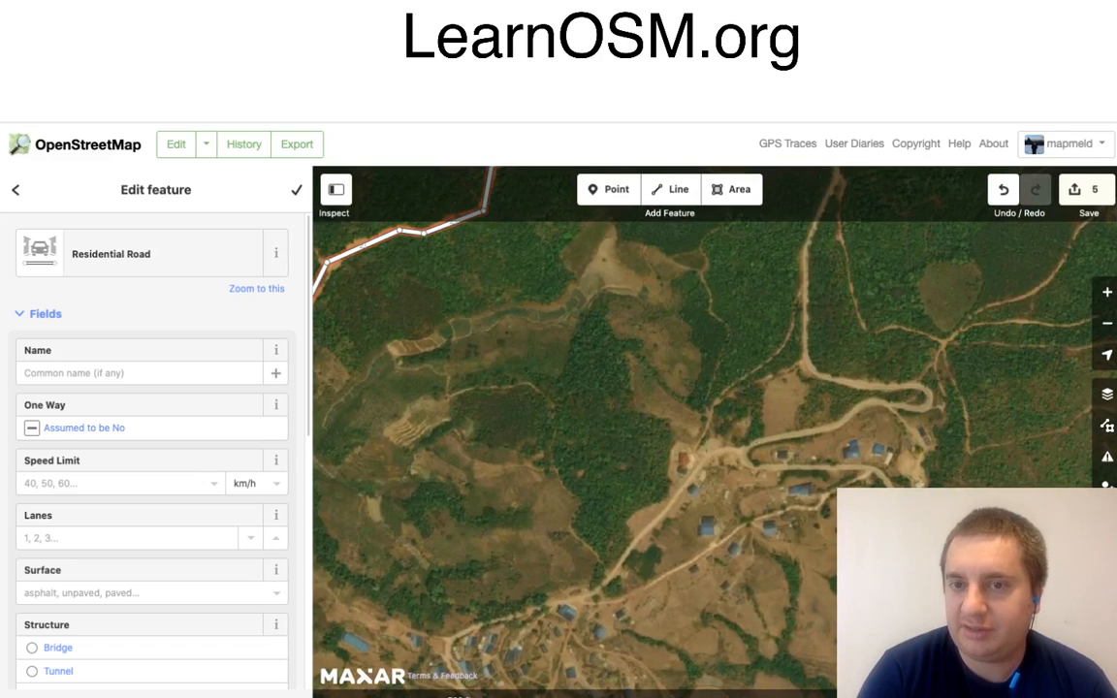
left_click_drag(679, 291, 491, 582)
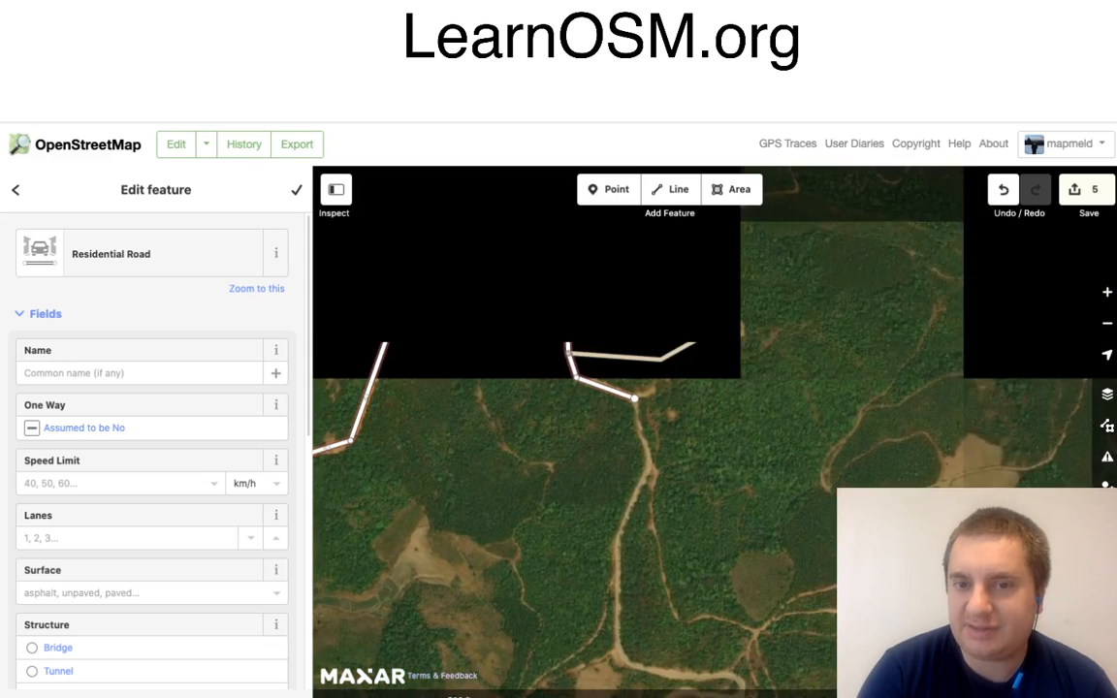
left_click(671, 189)
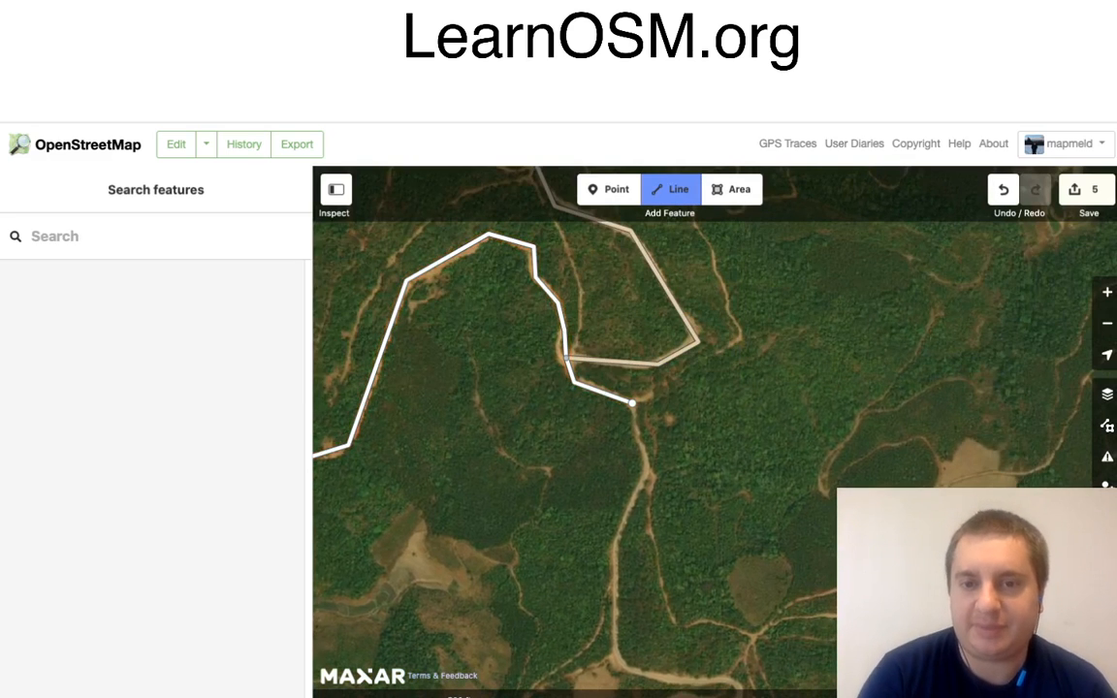
key("Escape")
left_click(562, 316)
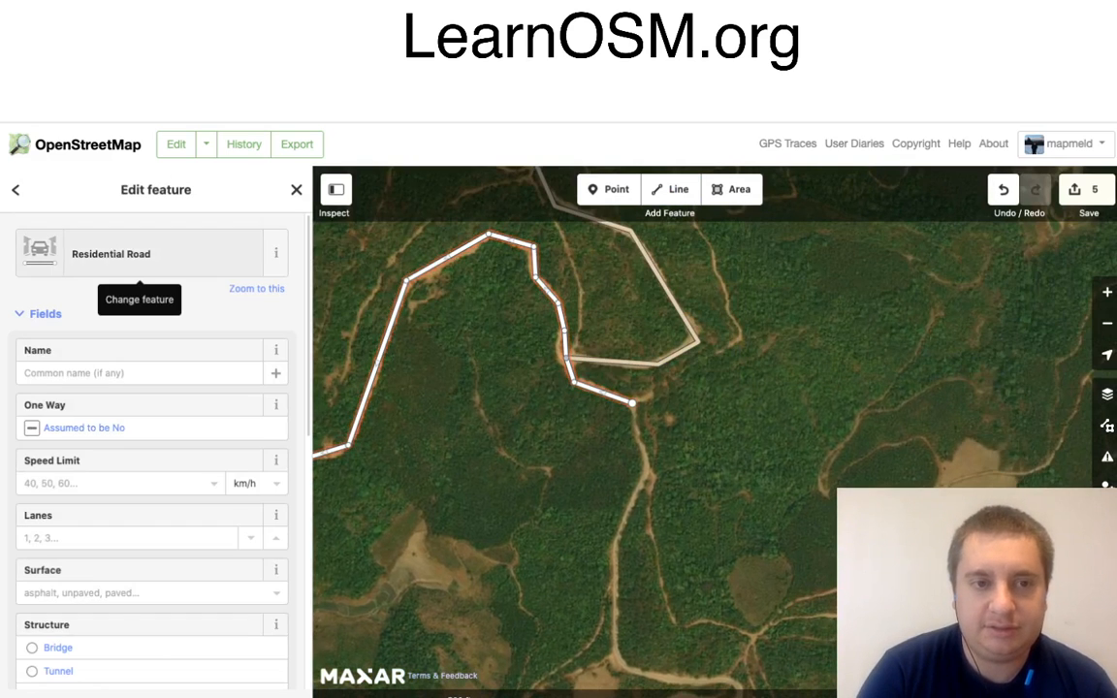
left_click(139, 254)
left_click(129, 357)
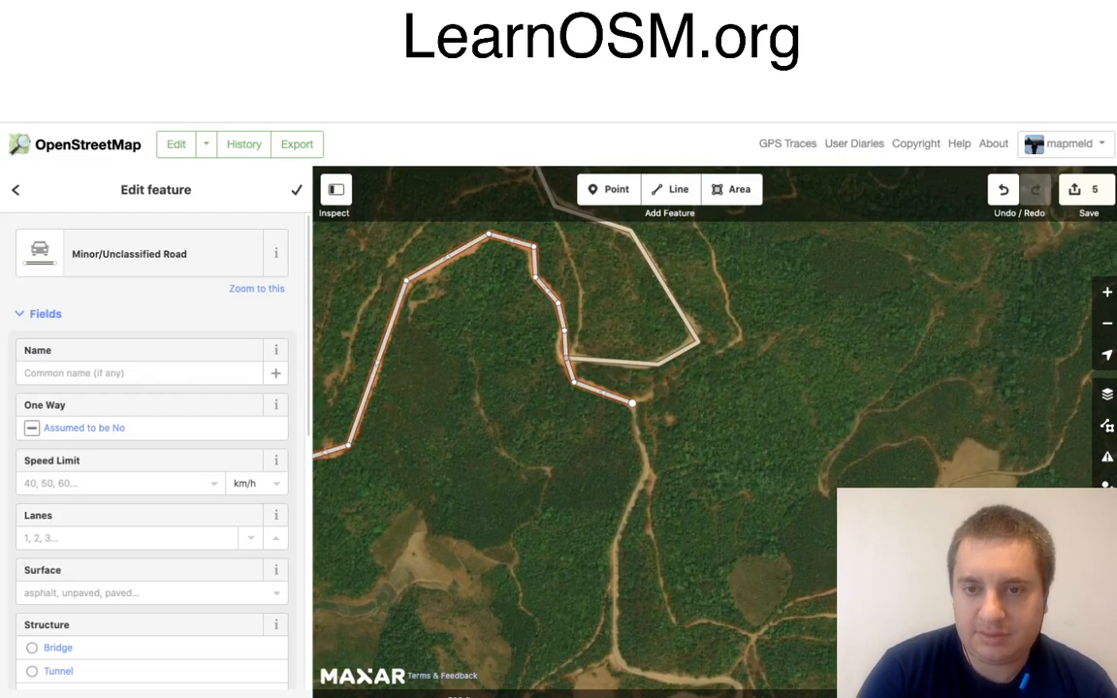
Step: Continue the minor road from its eastern endpoint south along the track to the hairpin bend north-east of the village
left_click(632, 403)
right_click(633, 403)
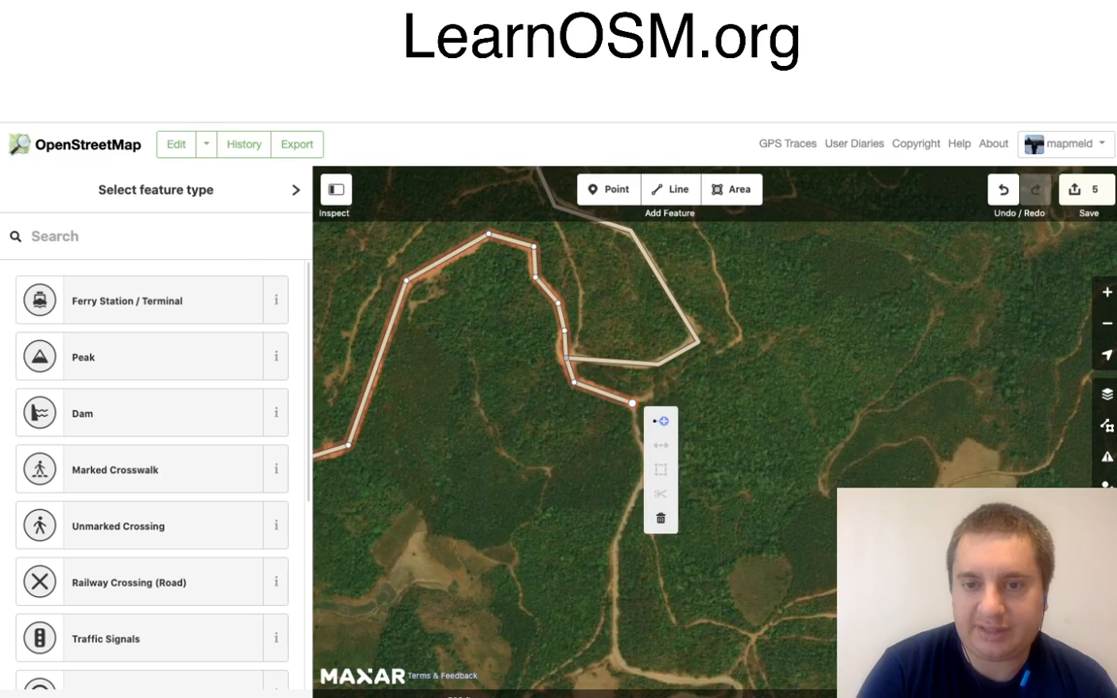
left_click(662, 421)
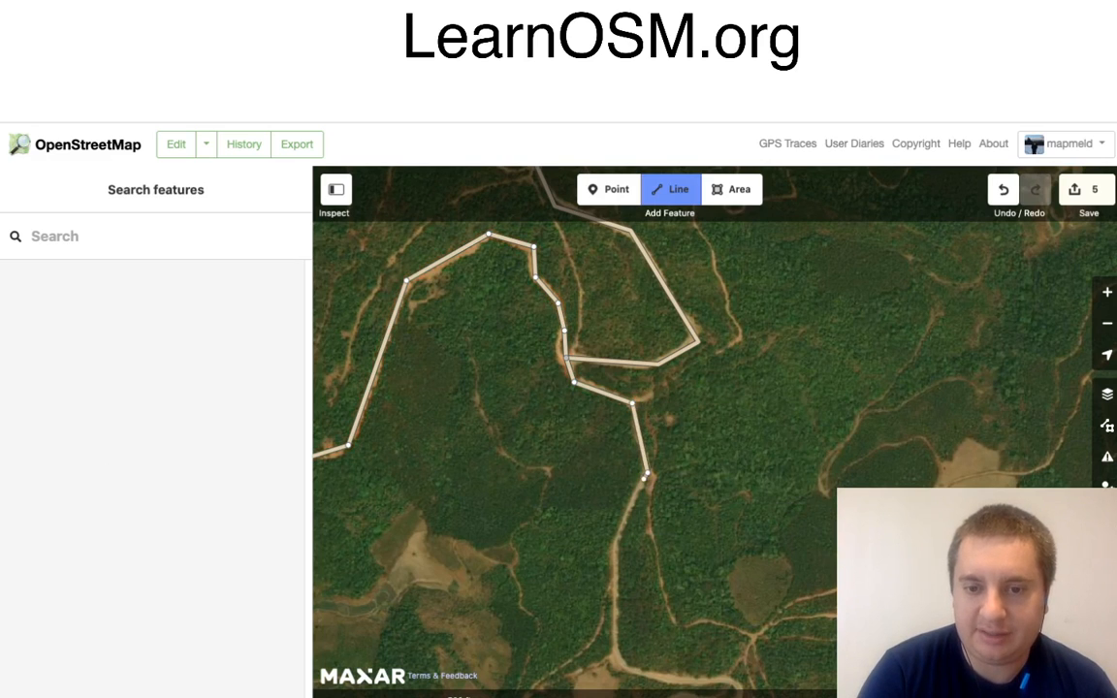
left_click(646, 475)
left_click(614, 547)
left_click(617, 667)
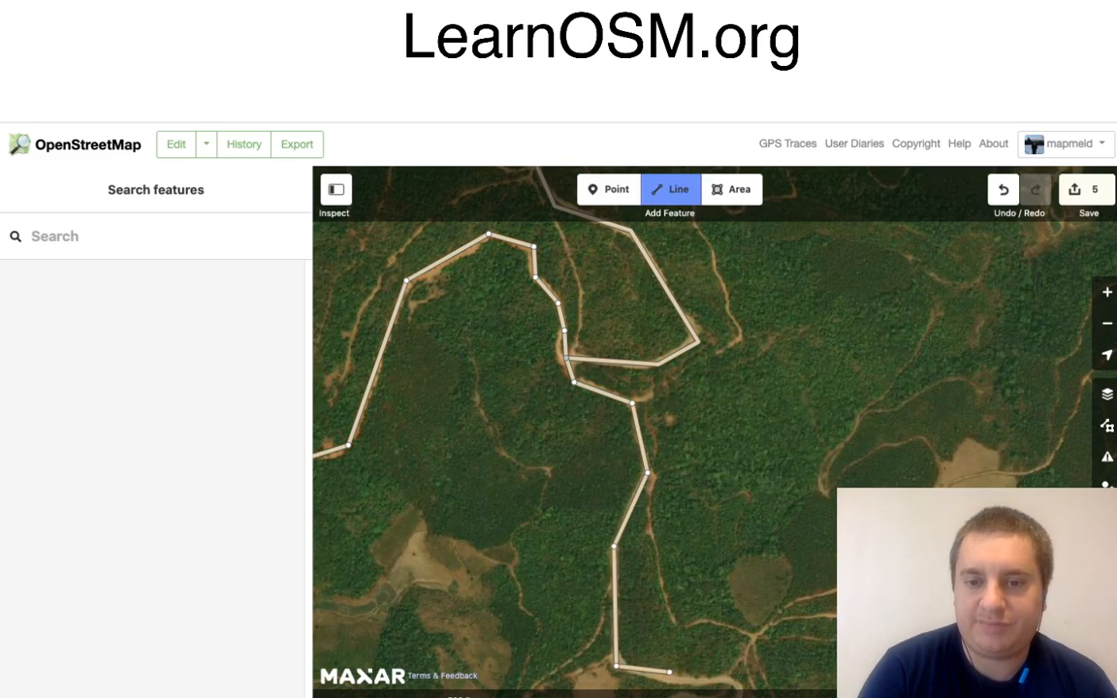
left_click_drag(702, 674, 652, 349)
left_click(651, 353)
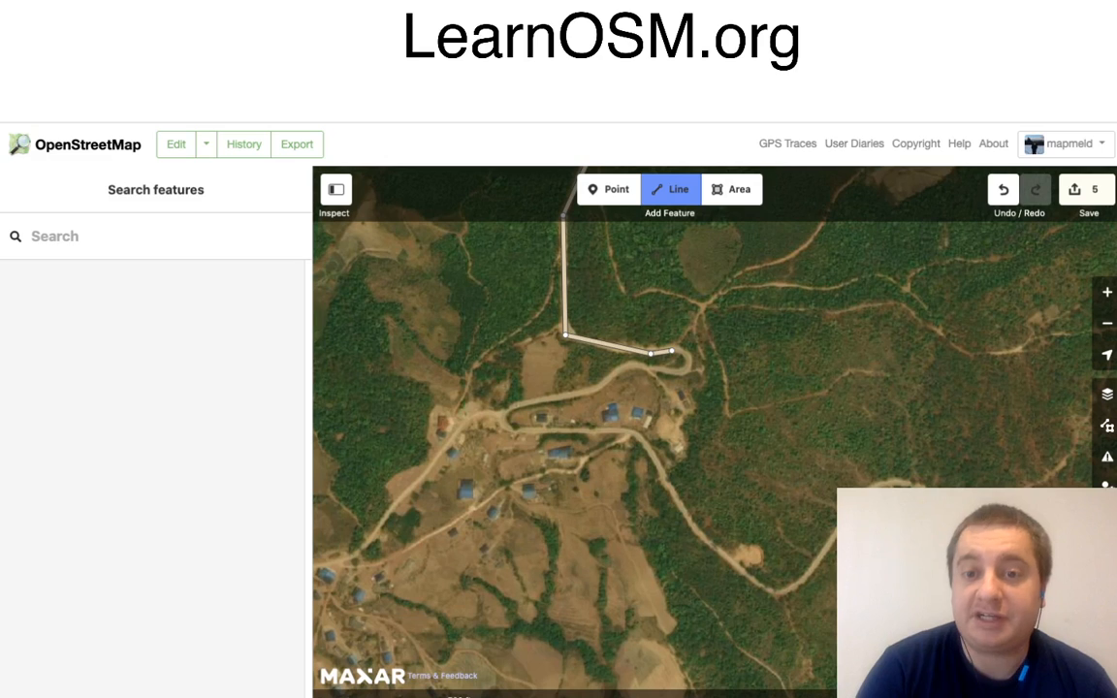
Step: Trace the road around the hairpin, west above the houses, around the second bend, and back east below them
left_click(690, 360)
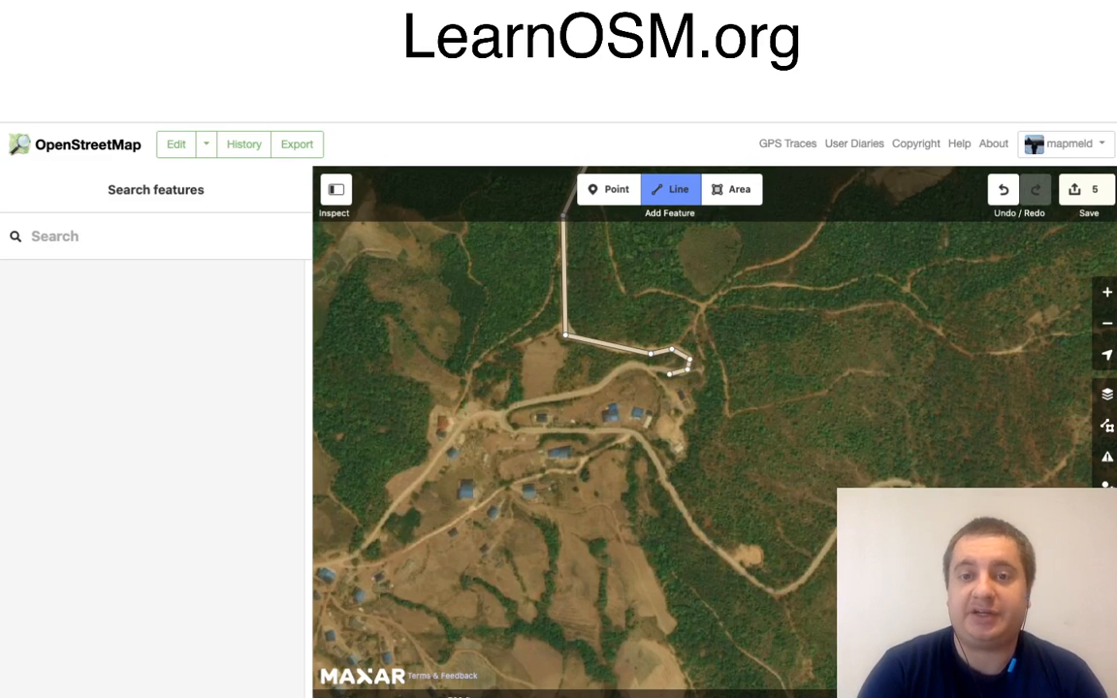
left_click(631, 363)
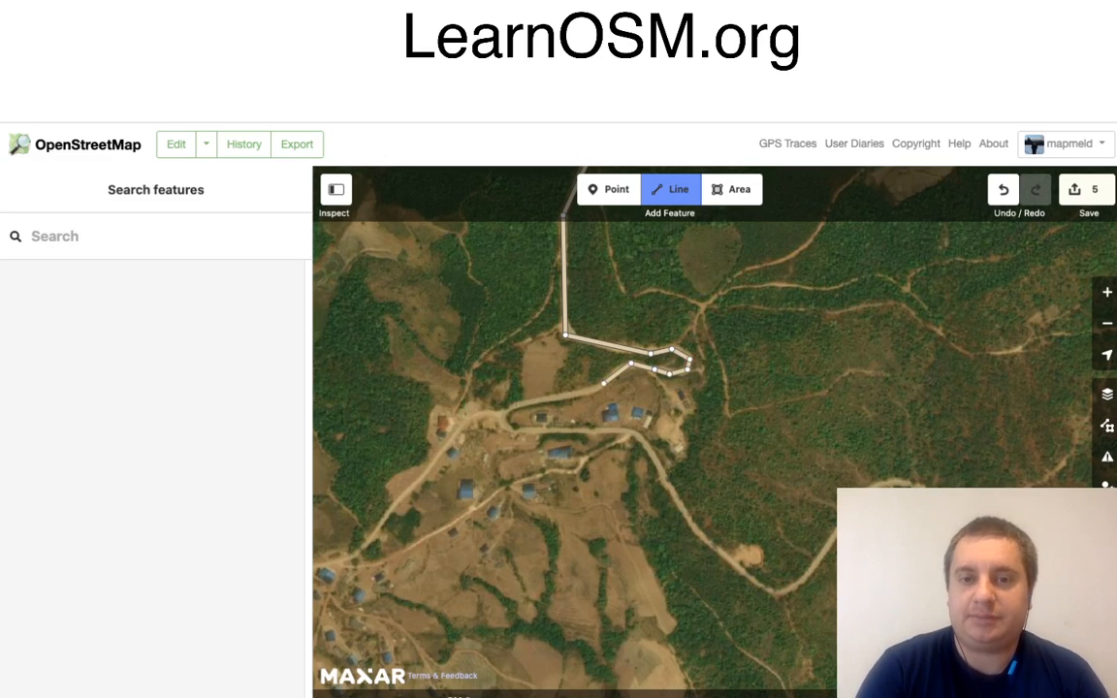
left_click(599, 389)
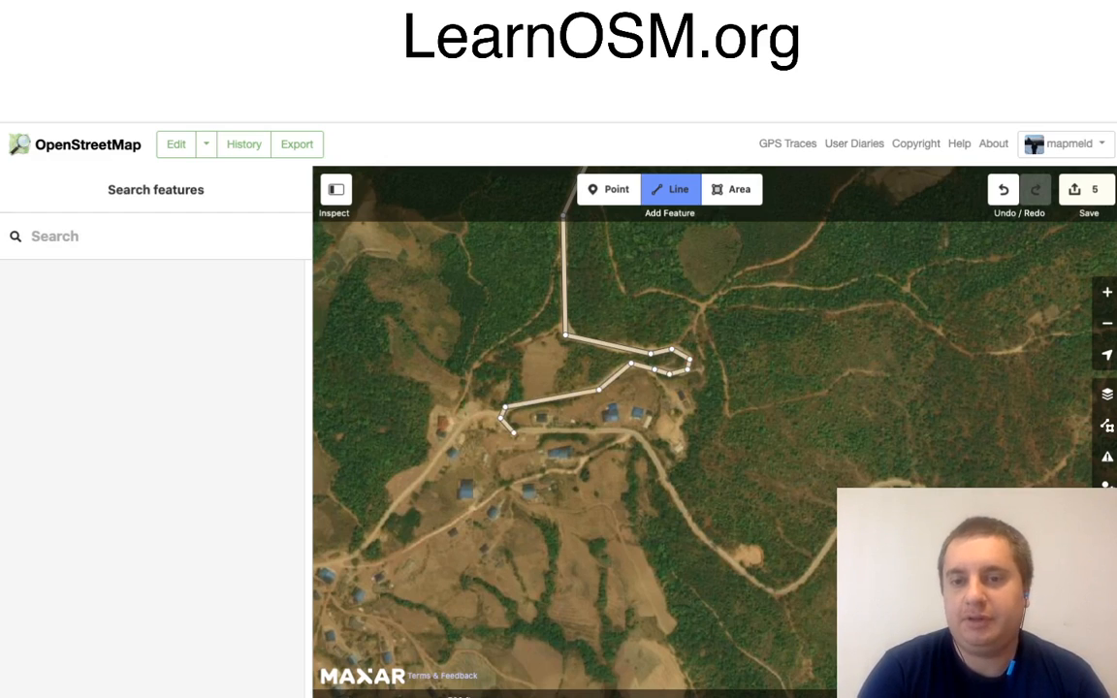
left_click(514, 433)
left_click(655, 449)
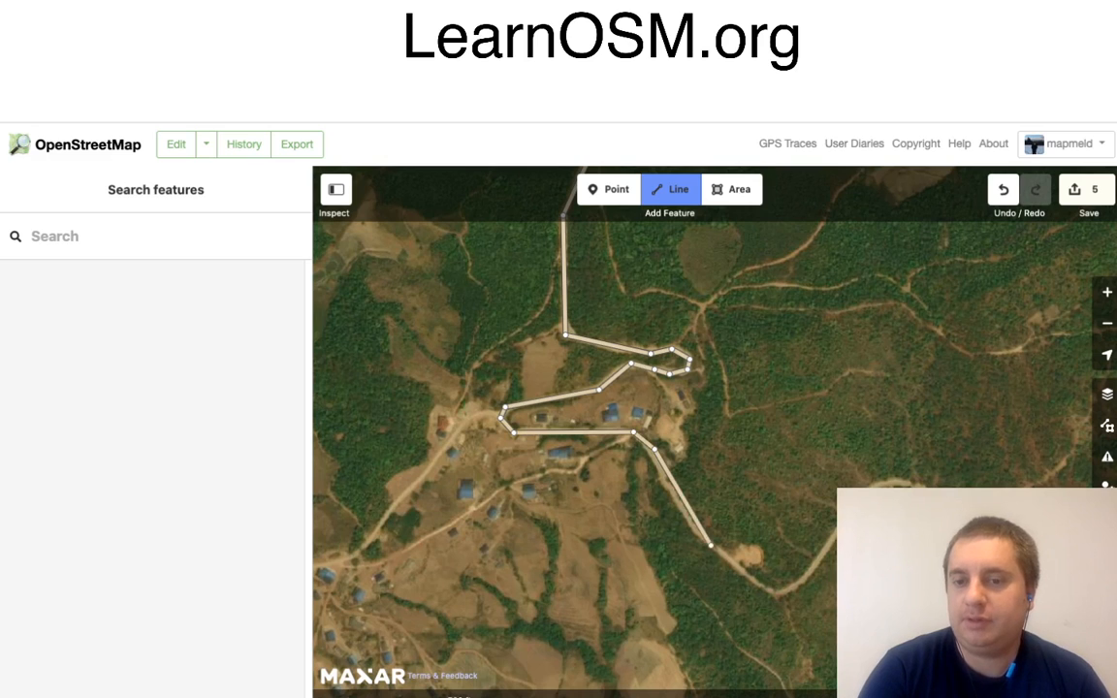
Step: Extend the road line south-east away from the houses, around the valley bend, and on over the rise to the east
left_click(693, 532)
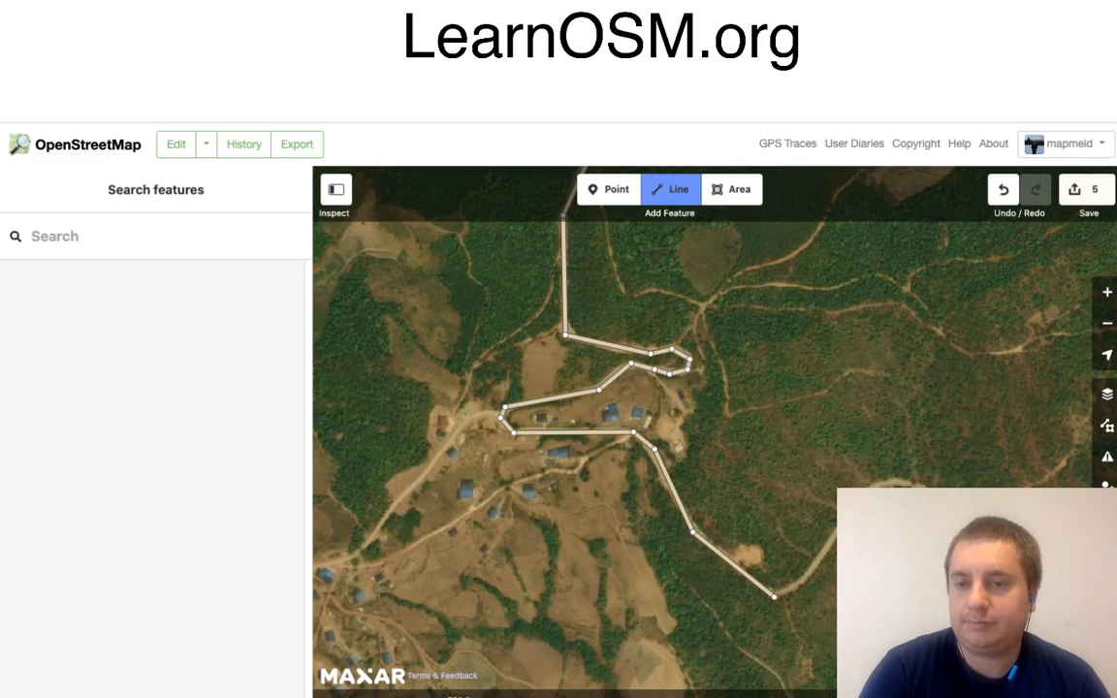
left_click(774, 597)
left_click(810, 578)
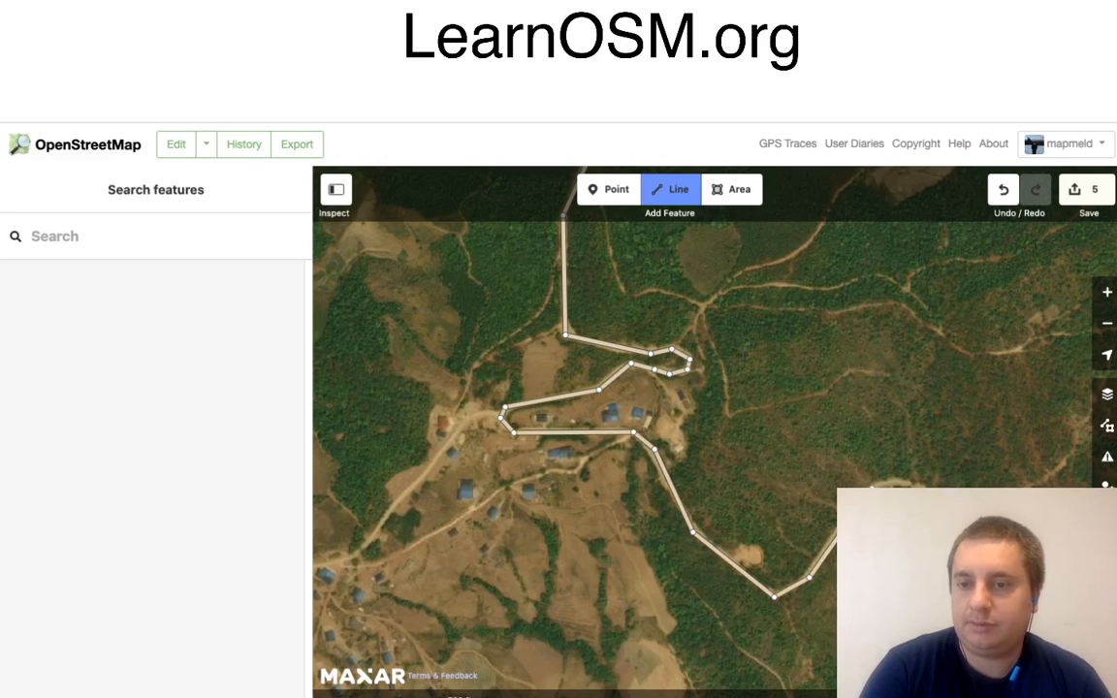
left_click(871, 489)
left_click(942, 495)
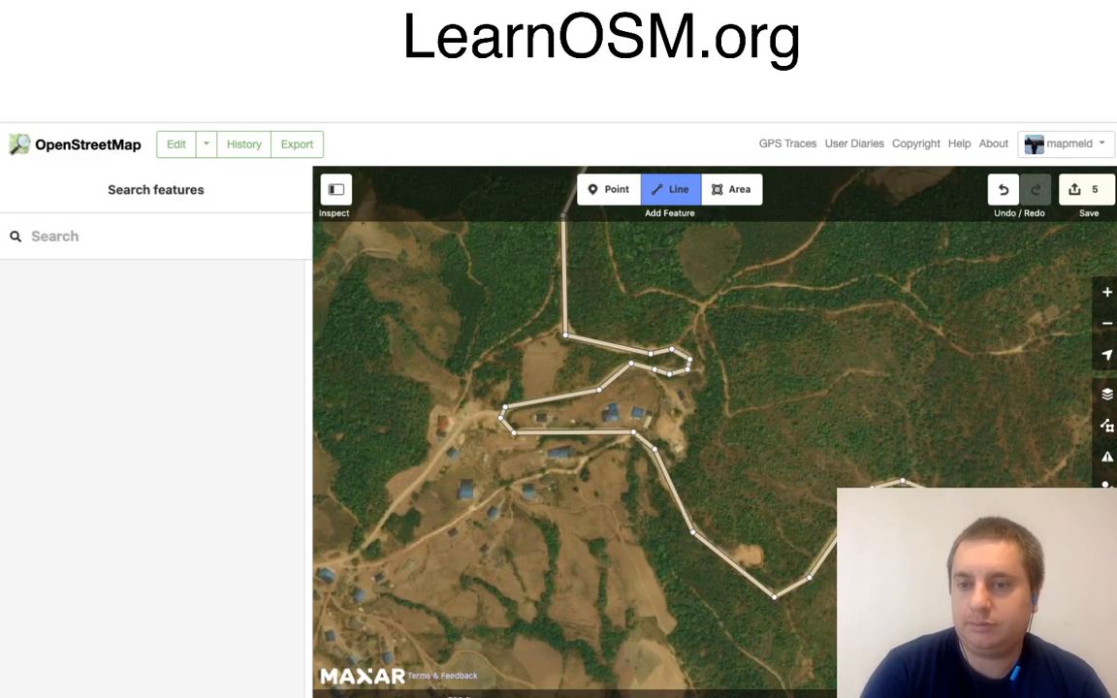
mouse_move(1088, 585)
left_mouse_down()
mouse_move(1044, 550)
mouse_move(768, 416)
mouse_move(447, 345)
left_mouse_up()
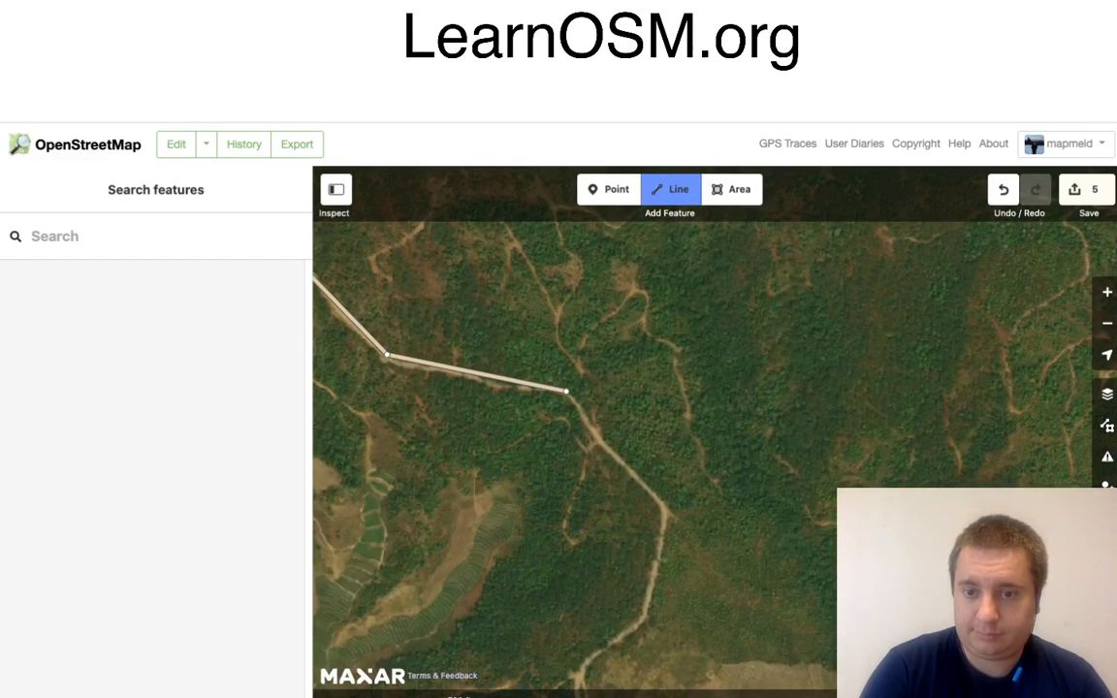
Step: Continue the road line south-east and south through the forest to the bend at the north-western corner of the large clearing
left_click(566, 392)
left_click(663, 505)
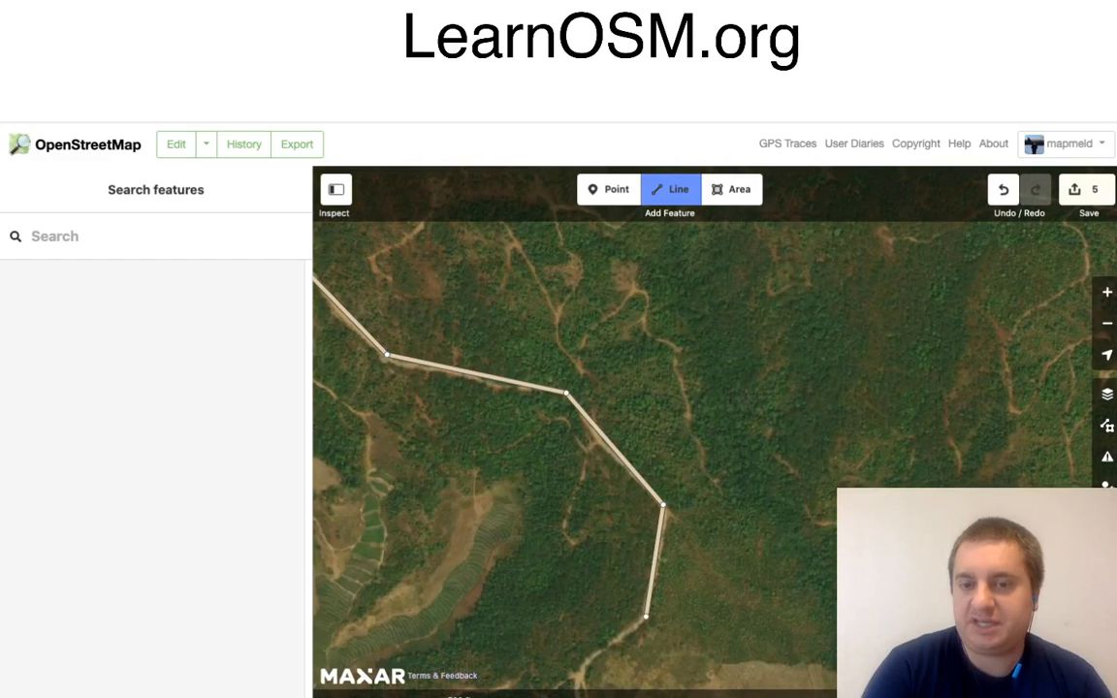
left_click(648, 621)
left_click_drag(694, 635, 711, 368)
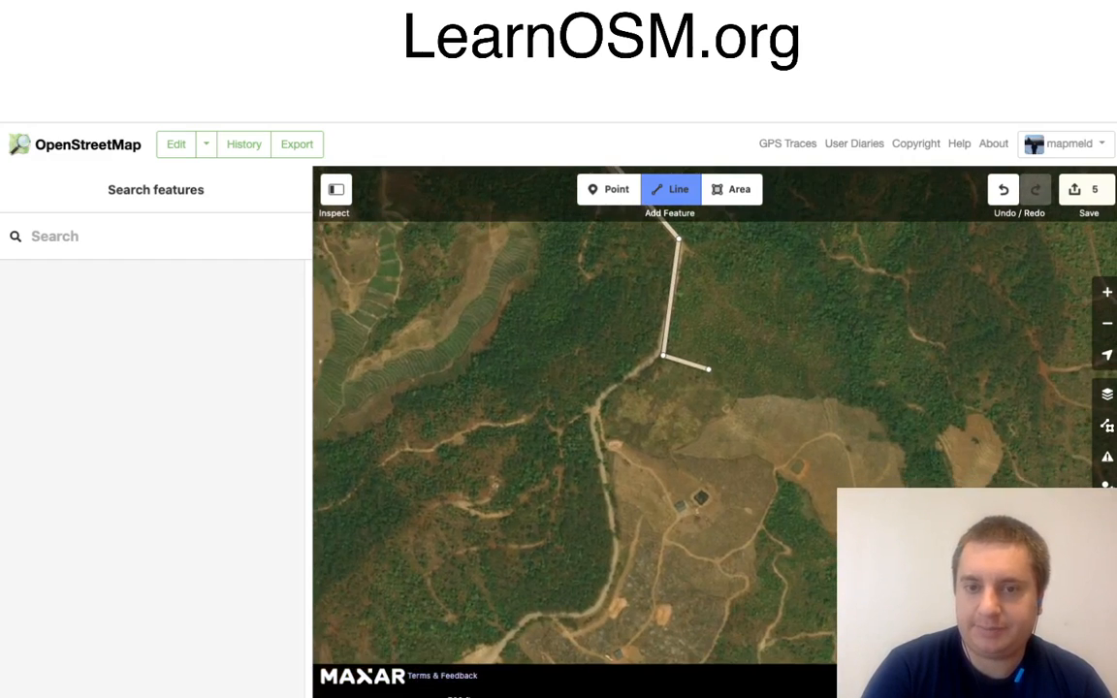
left_click(591, 414)
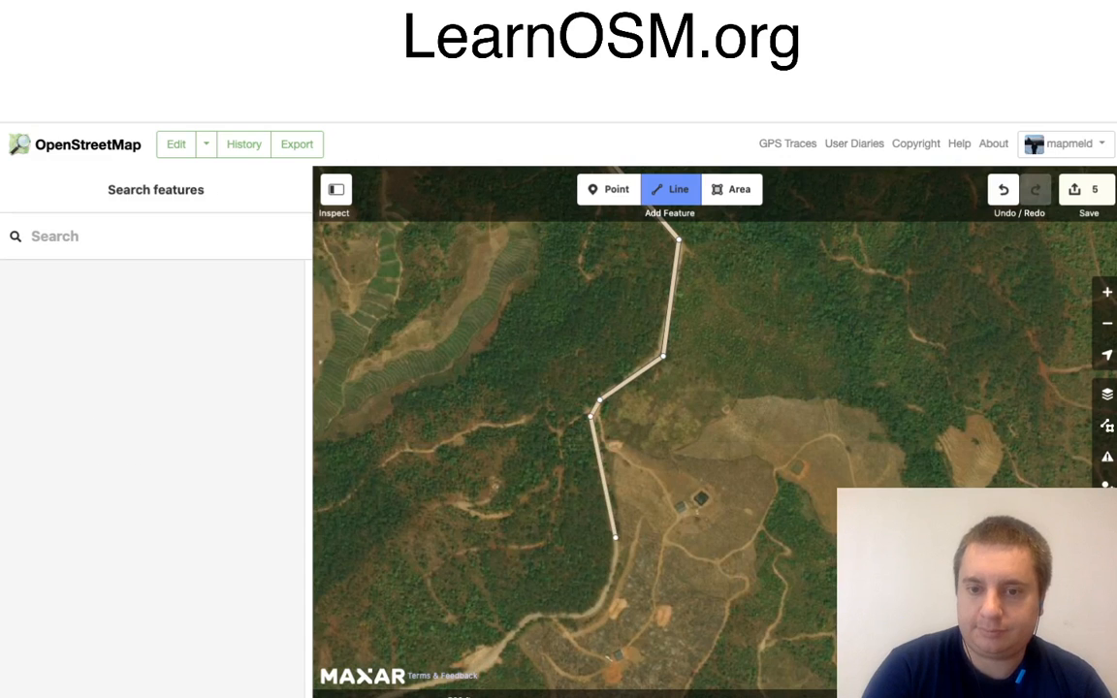
Step: Continue the road line south along the clearing's western edge, around its south-western corner, and south-west to the next bend in the forest
left_click(617, 550)
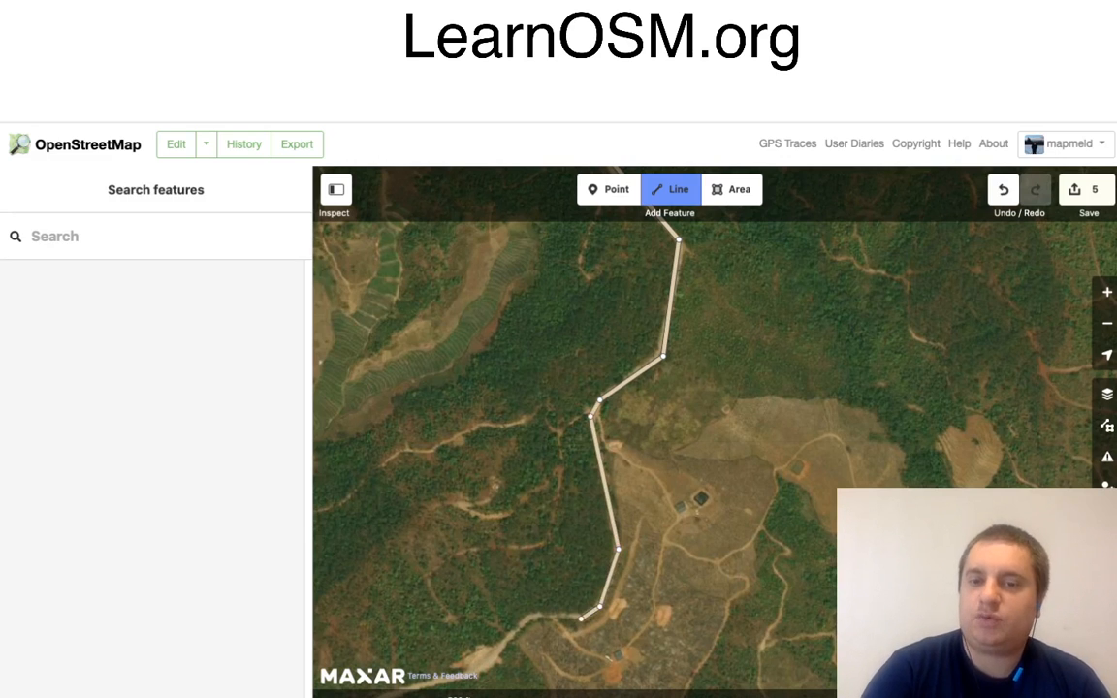
left_click(581, 619)
mouse_move(521, 556)
left_mouse_down()
mouse_move(584, 362)
mouse_move(659, 313)
mouse_move(725, 315)
left_mouse_up()
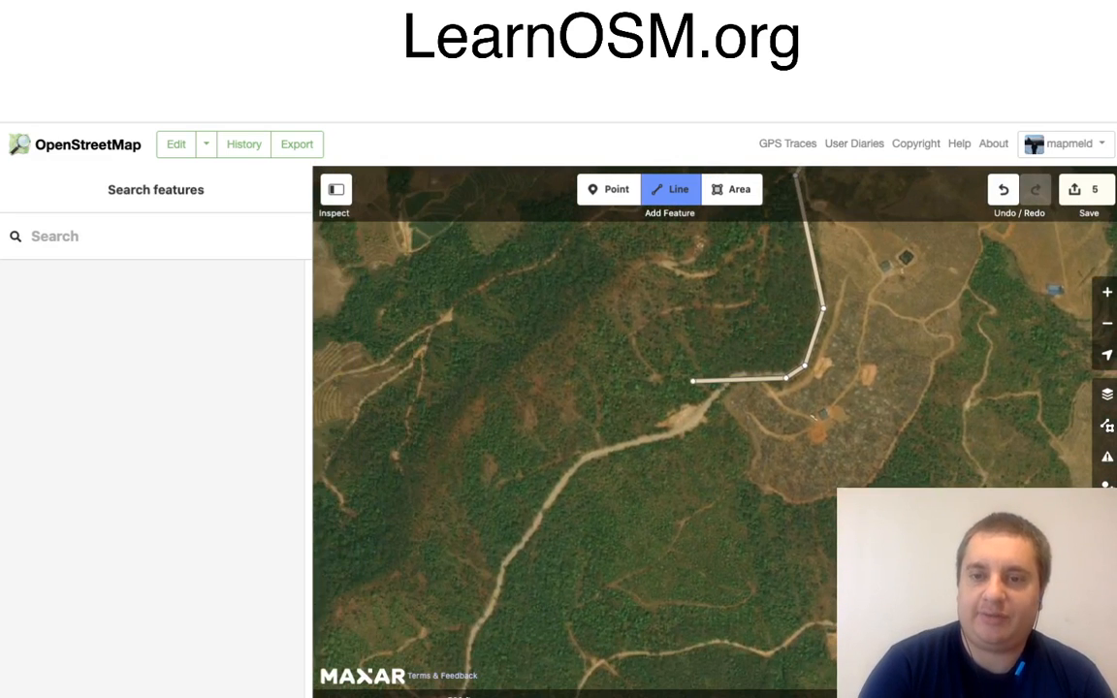
left_click(736, 376)
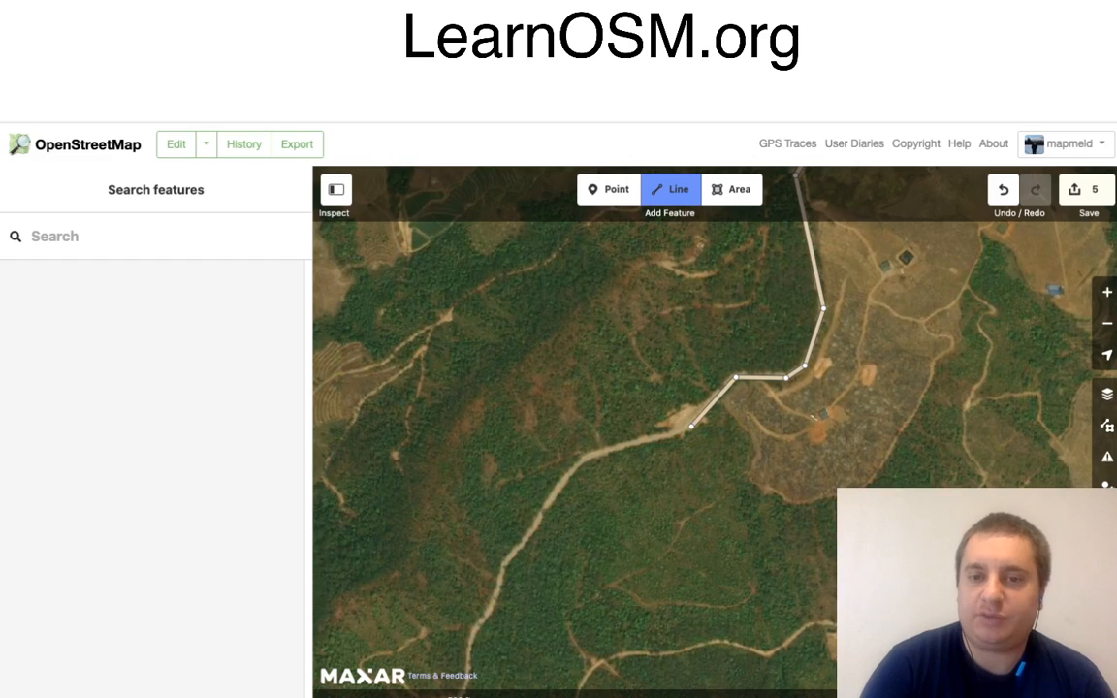
left_click(690, 427)
left_click(583, 458)
Step: Extend the road line south-west through the forest to the sharp bend where a short bare spur leaves the road
left_click_drag(576, 554, 747, 376)
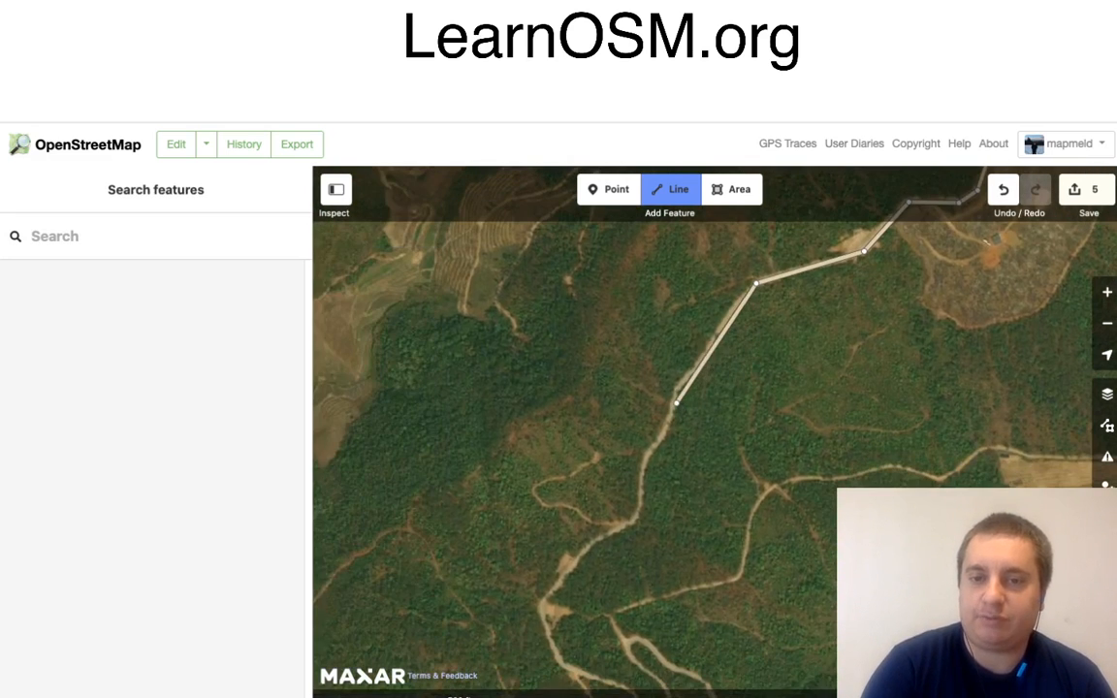
left_click(676, 388)
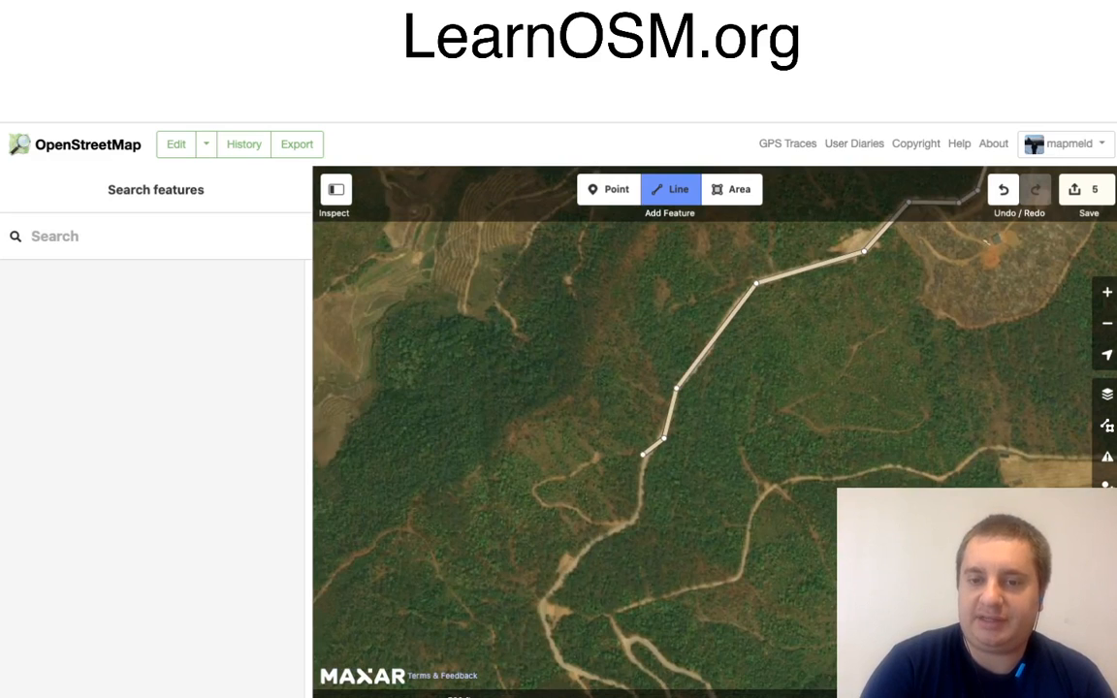
left_click(642, 453)
left_click(637, 522)
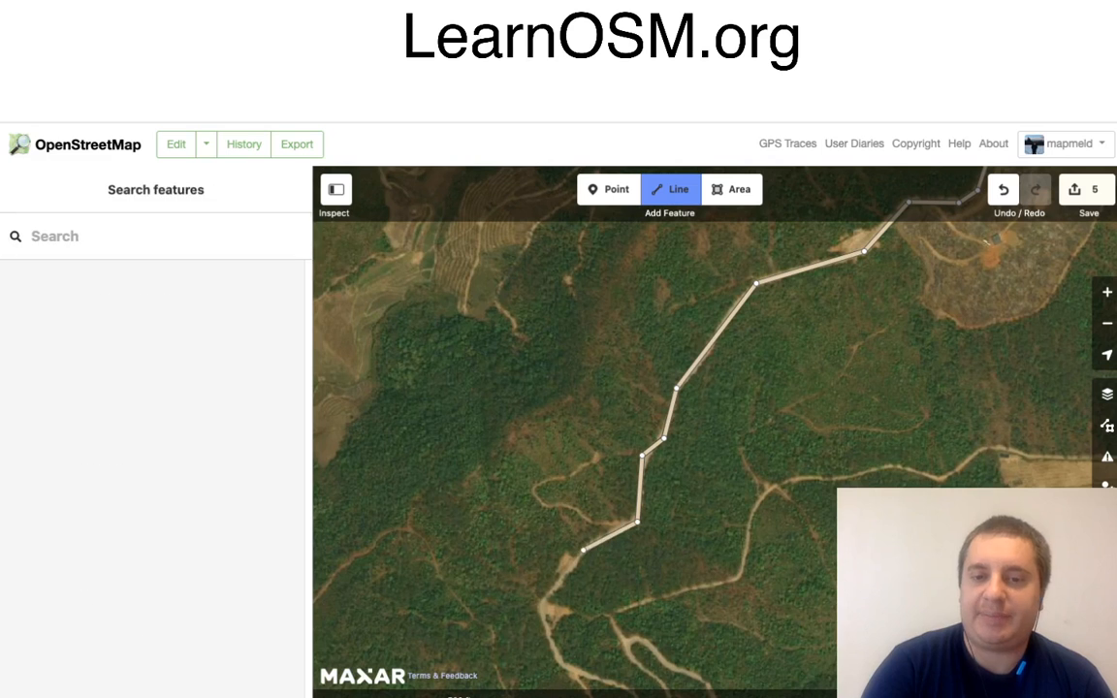
left_click(584, 550)
left_click(543, 604)
Step: Trace the road south-east from the sharp bend, around the U-shaped hairpin, and back north along its eastern side
left_click_drag(622, 651, 593, 358)
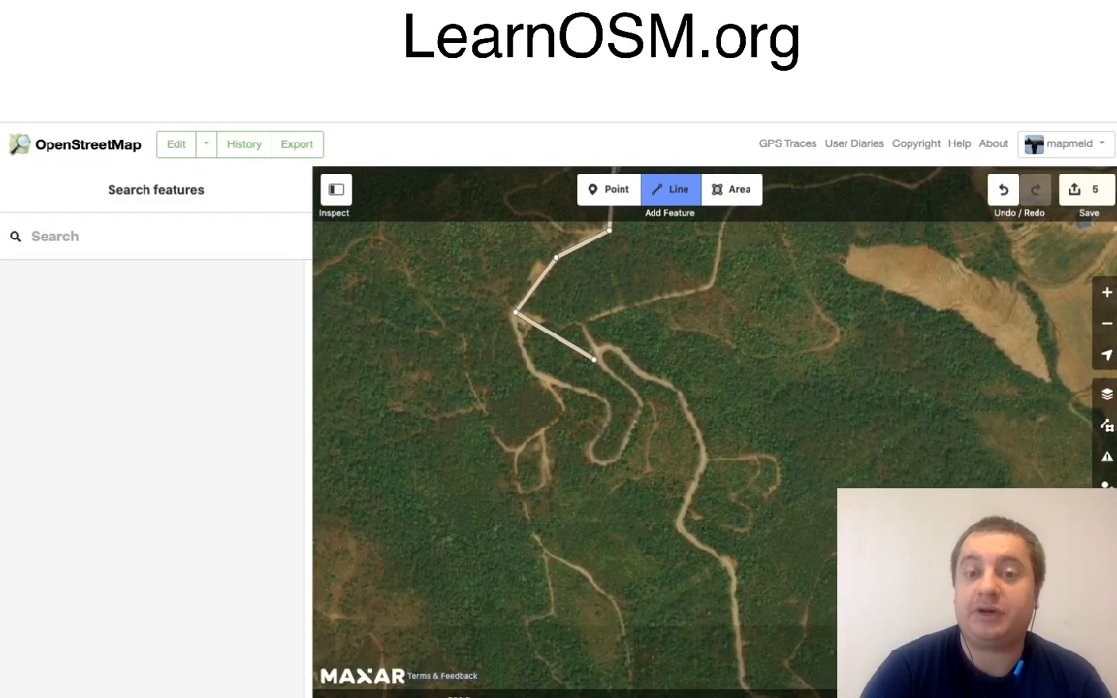
left_click(534, 375)
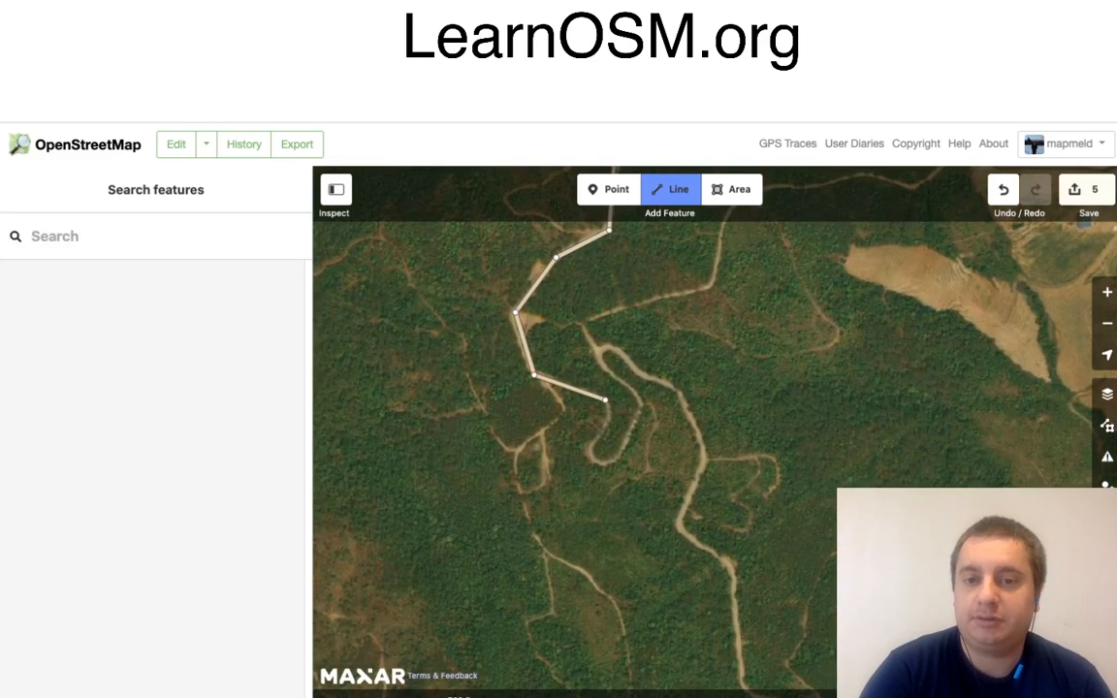
left_click(609, 423)
left_click(590, 448)
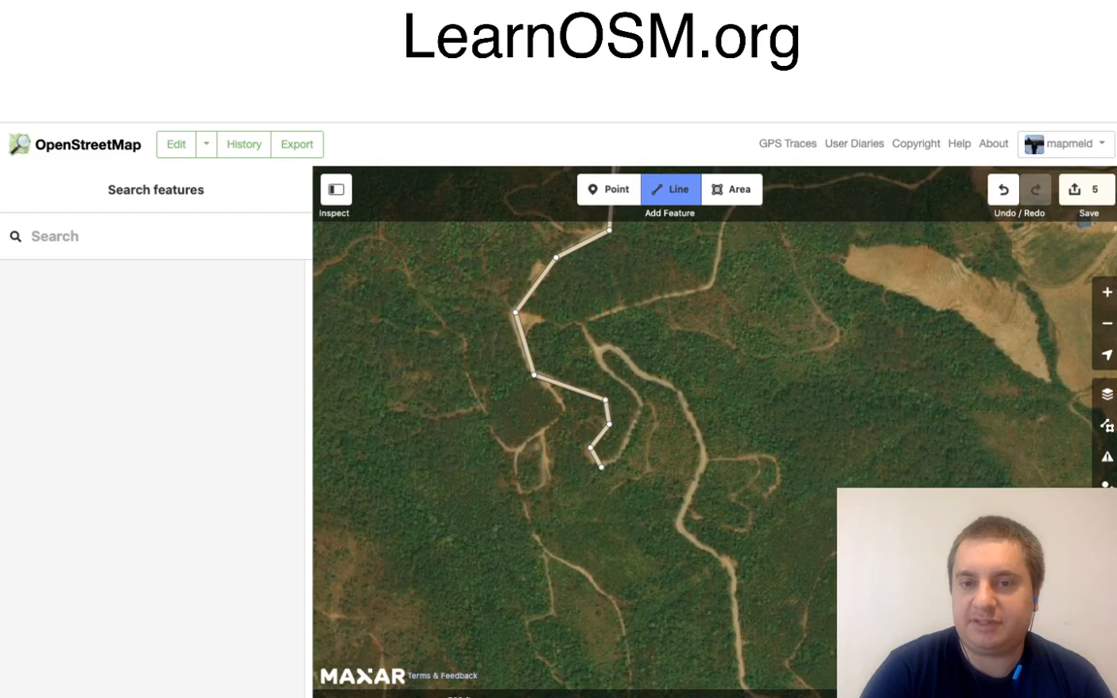
left_click(620, 459)
left_click(643, 407)
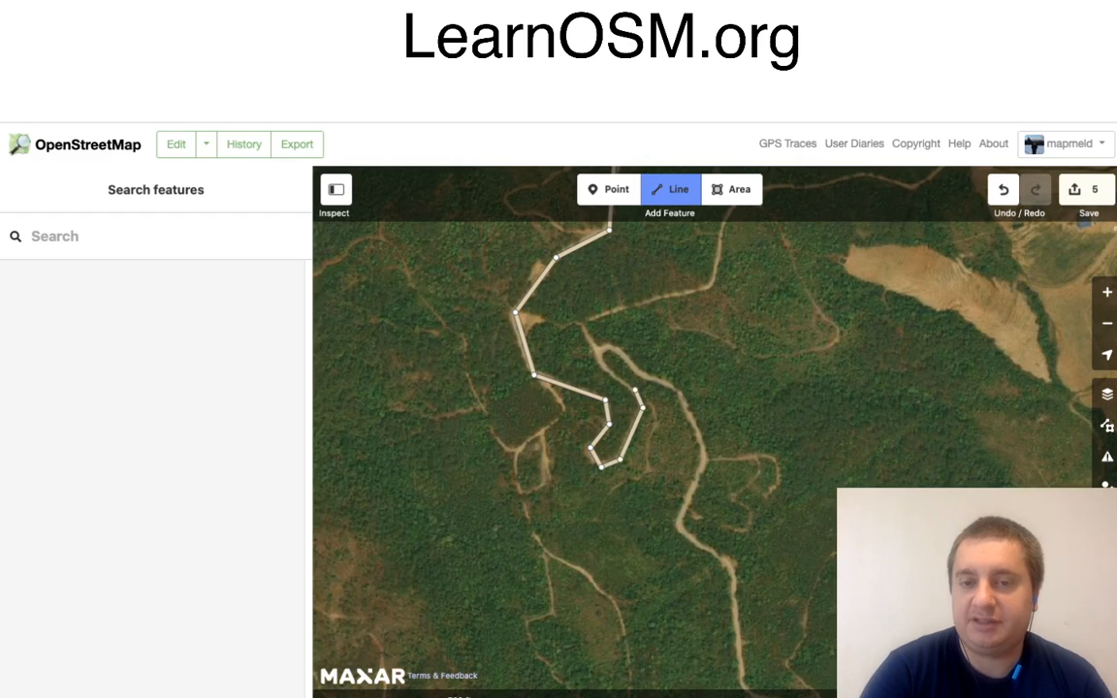
left_click(636, 390)
Step: Trace the road around the tight northern hairpin and south-east to the junction with the looping side track
left_click(599, 352)
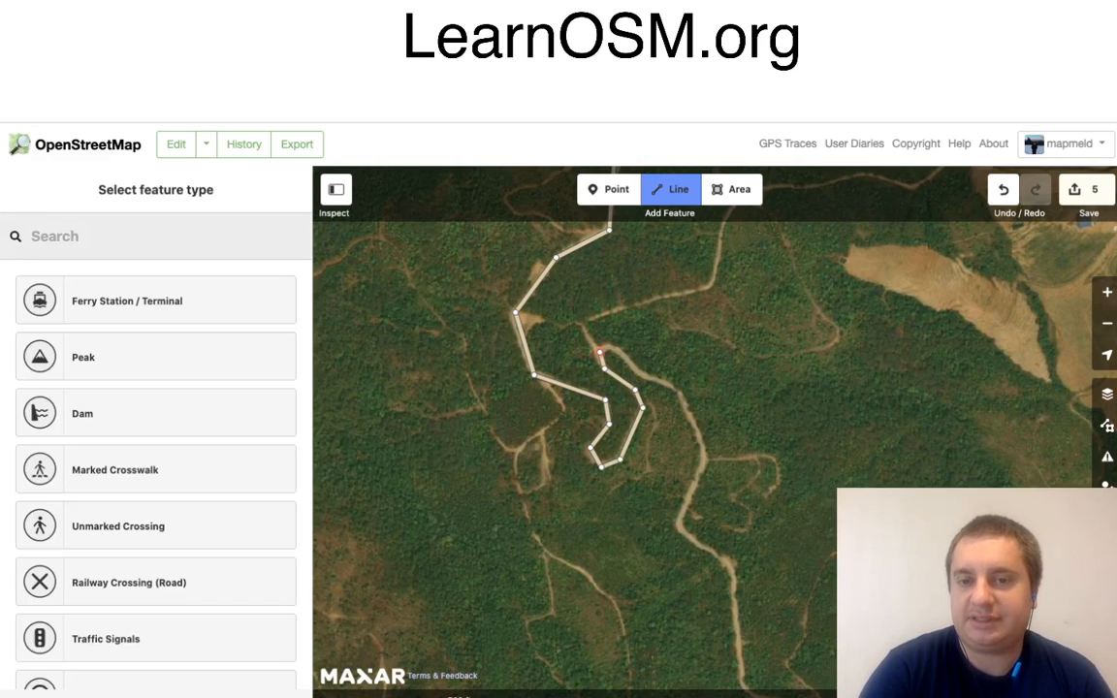
left_click(618, 346)
left_click(635, 372)
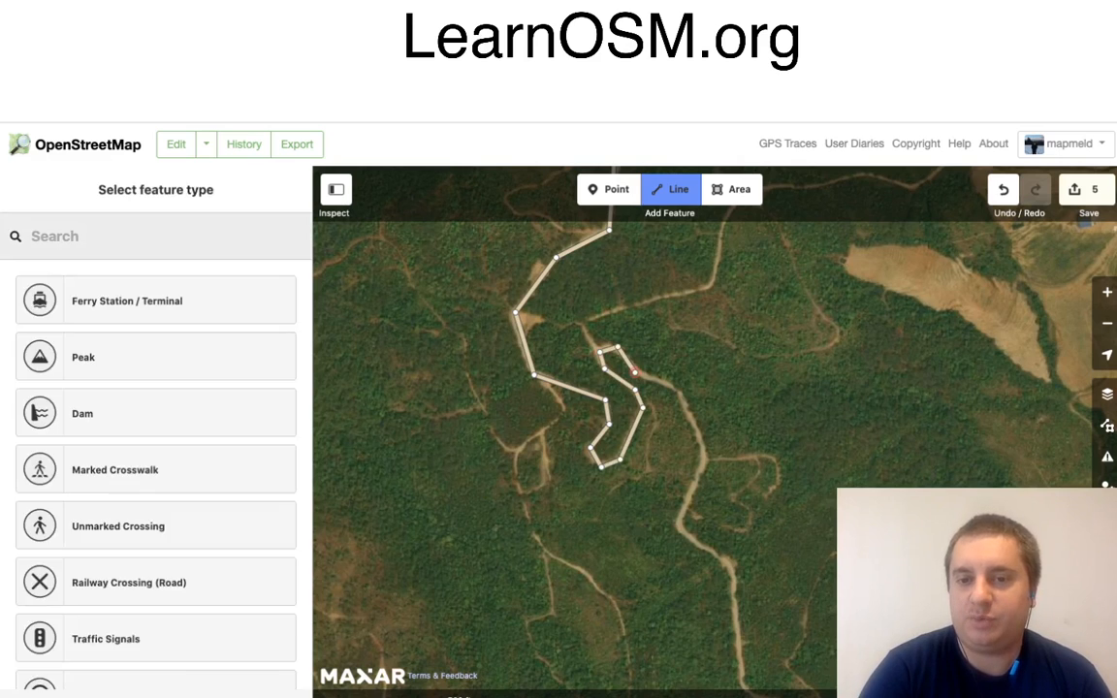
left_click(679, 386)
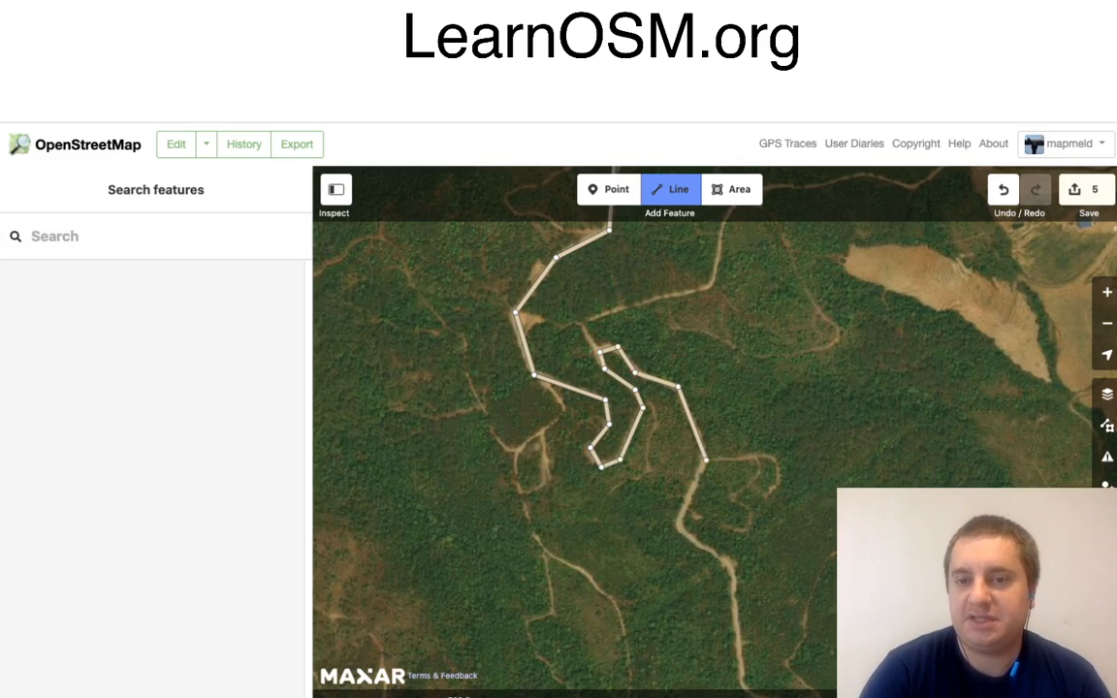
left_click(706, 460)
Step: Continue the road line south from the side-track junction through the forest and around the eastward bend below the long straight
left_click_drag(751, 522, 703, 390)
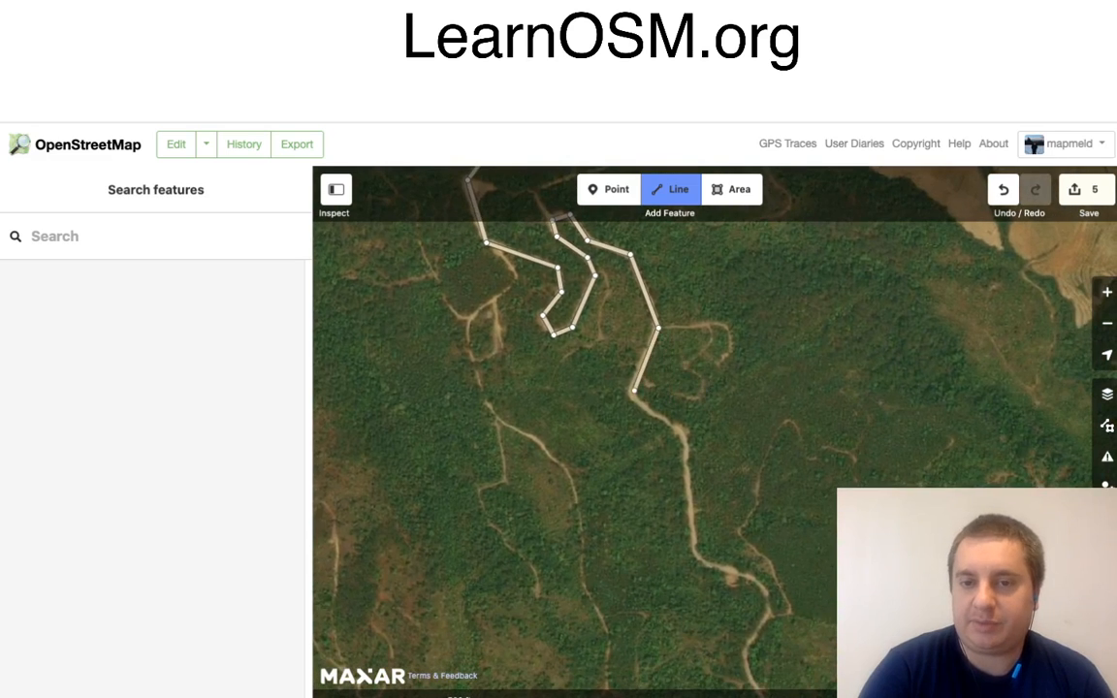
left_click(635, 403)
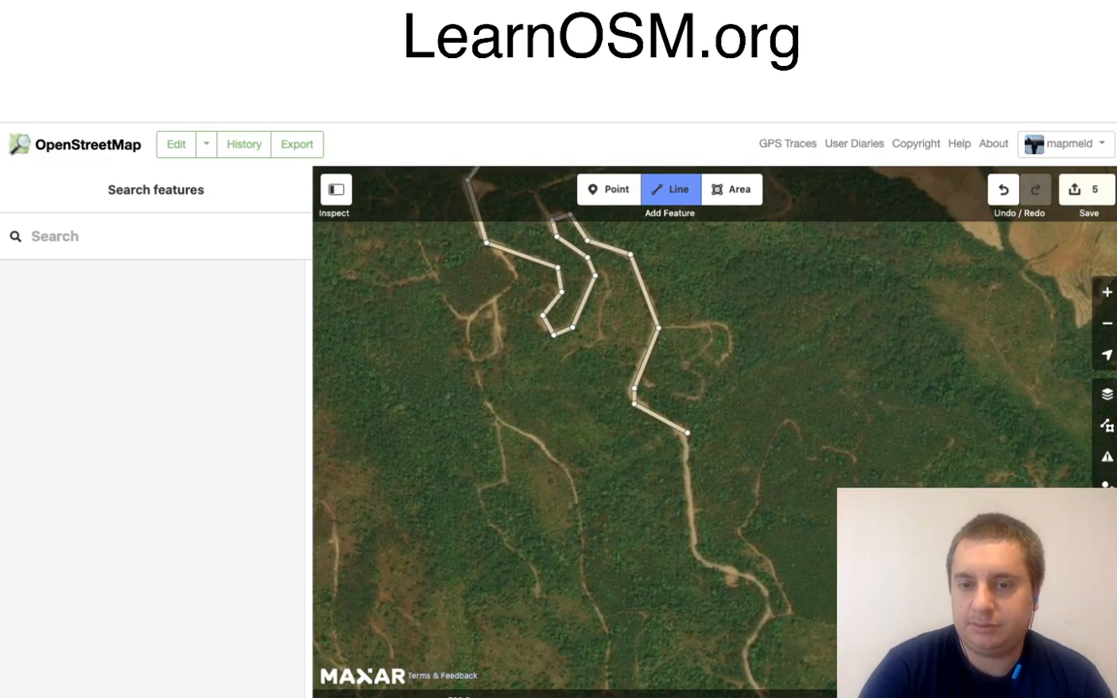
left_click(687, 432)
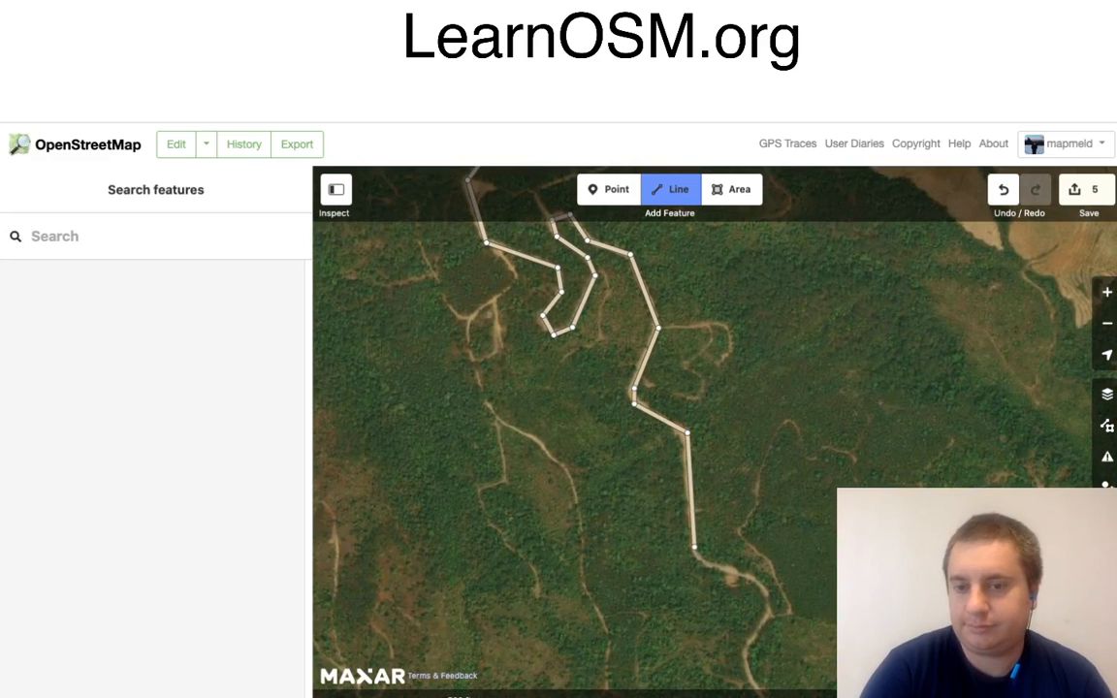
left_click(694, 547)
left_click(709, 565)
left_click(753, 582)
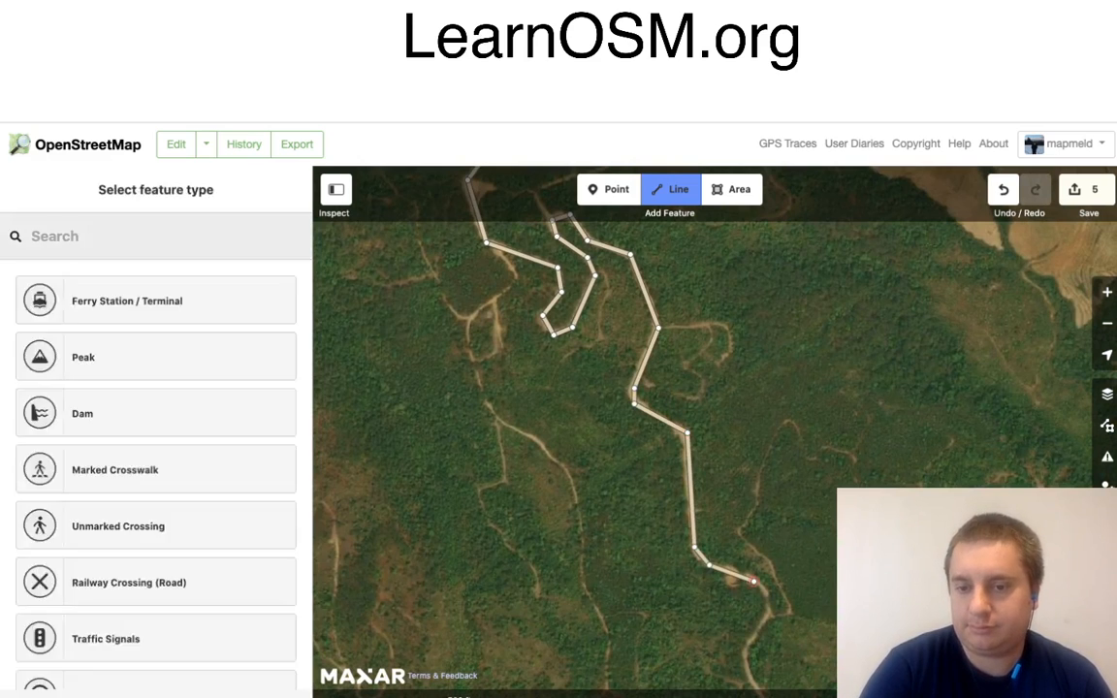
left_click(768, 598)
left_click(767, 618)
Step: Extend the road line south through the forest, around the sharp westward turn, and on to the bend north of the cleared field
left_click_drag(799, 643, 696, 336)
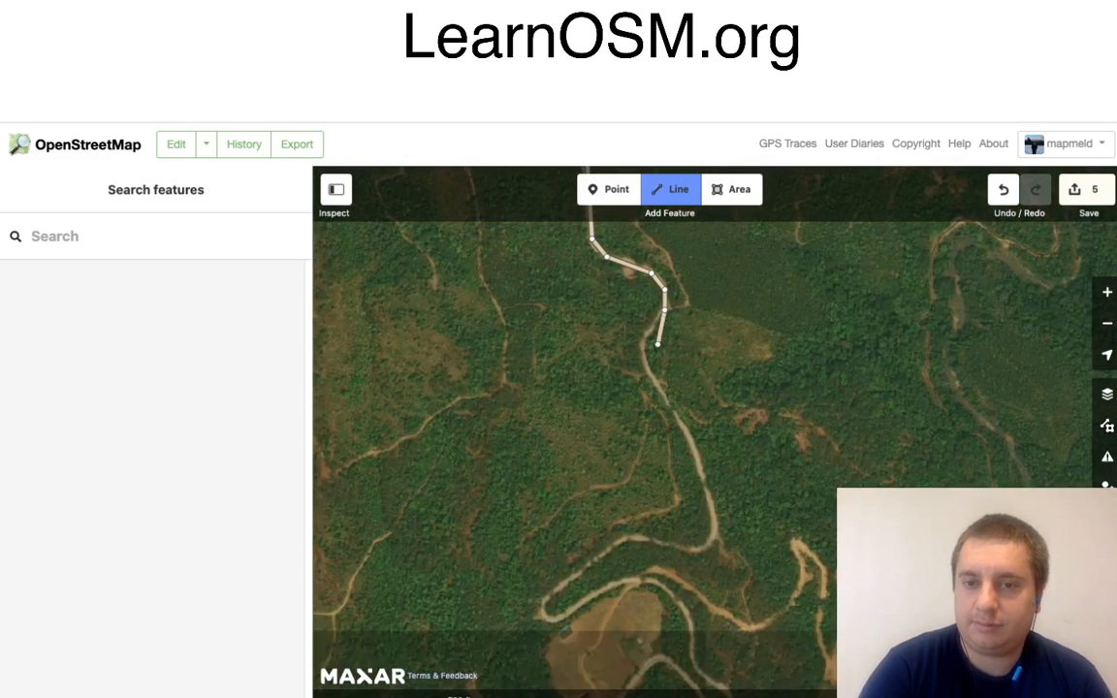
left_click(646, 339)
left_click(645, 360)
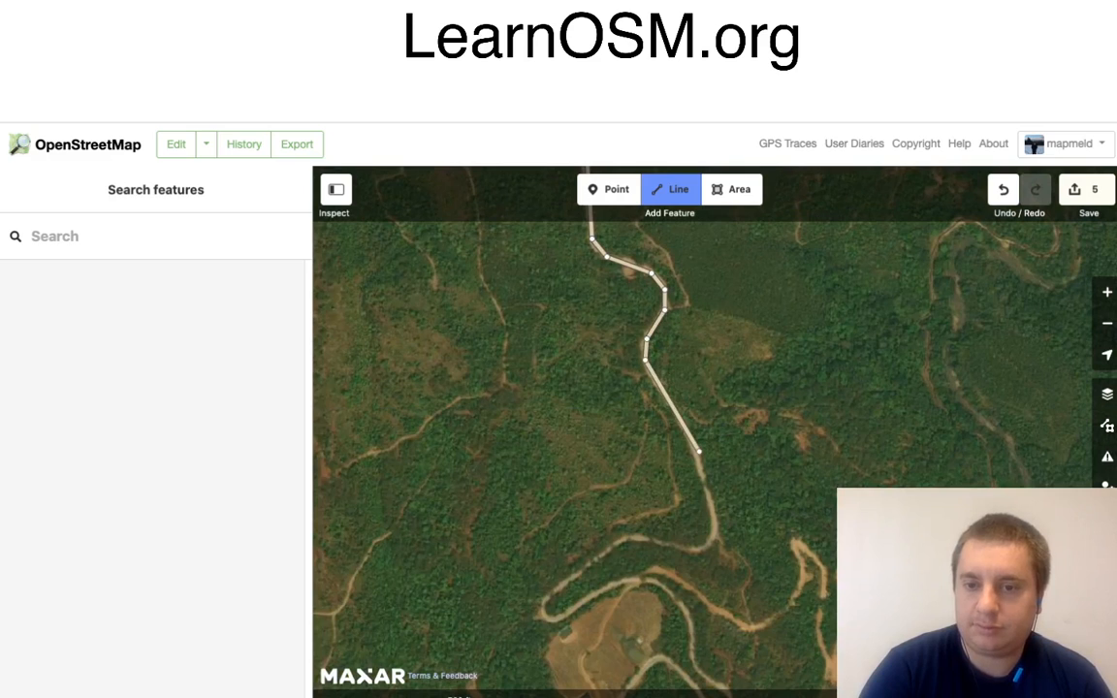
left_click(699, 451)
left_click(715, 529)
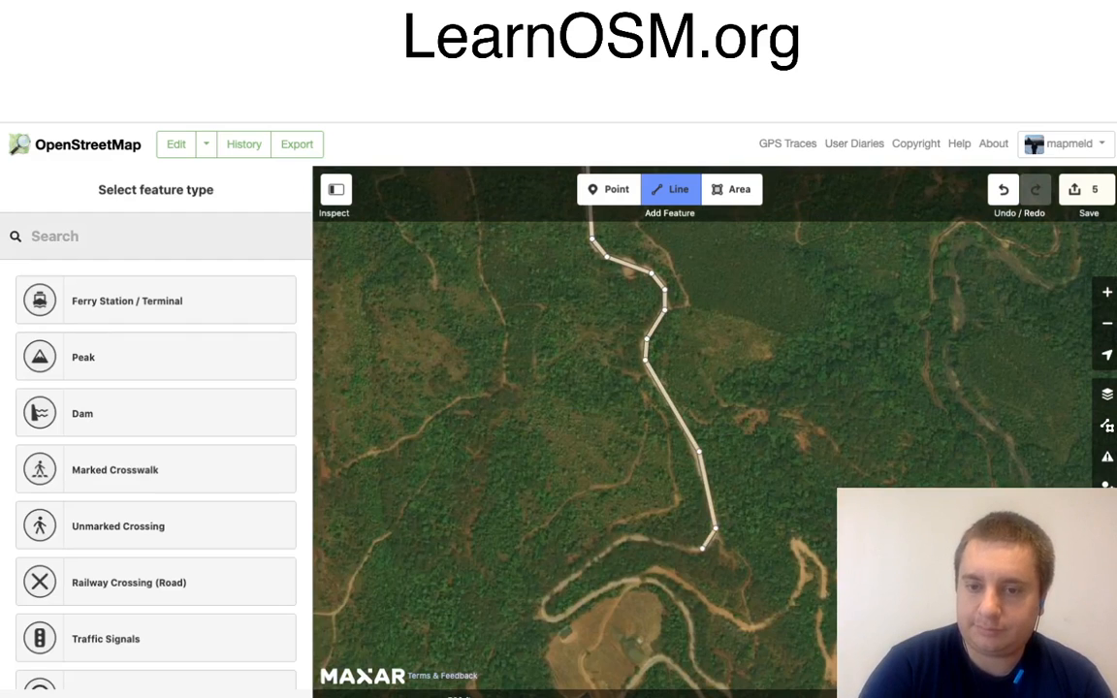
left_click(683, 549)
left_click(636, 536)
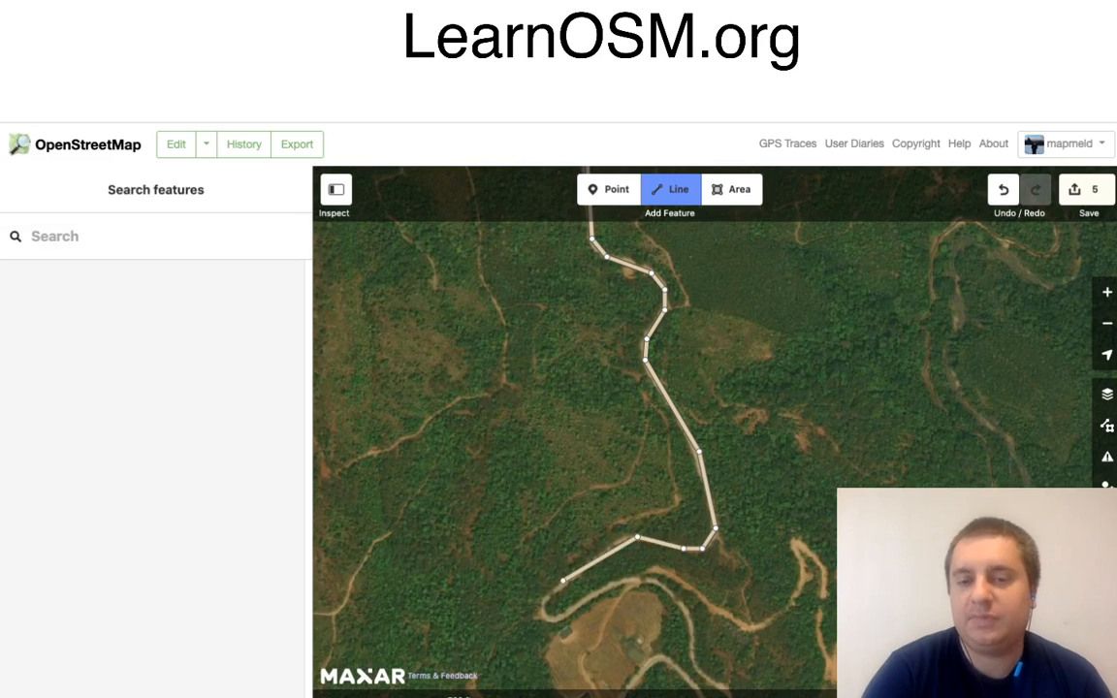
Step: Trace the road around the western hairpin and back east along the northern edge of the cleared field
left_click(544, 601)
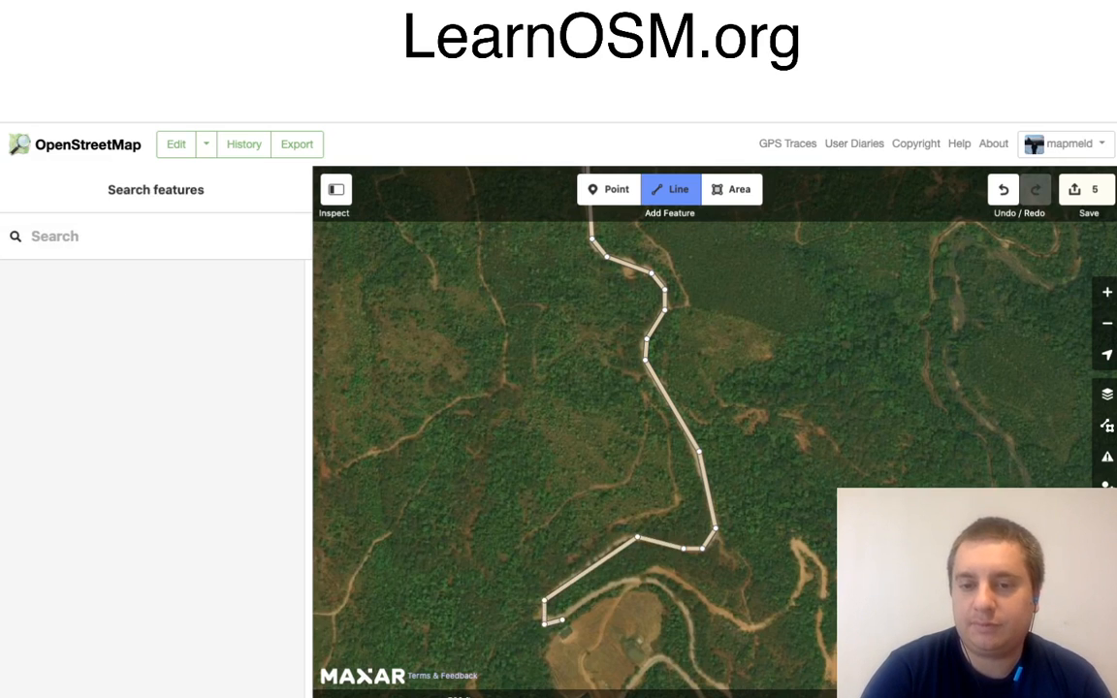
left_click(562, 620)
left_click(616, 581)
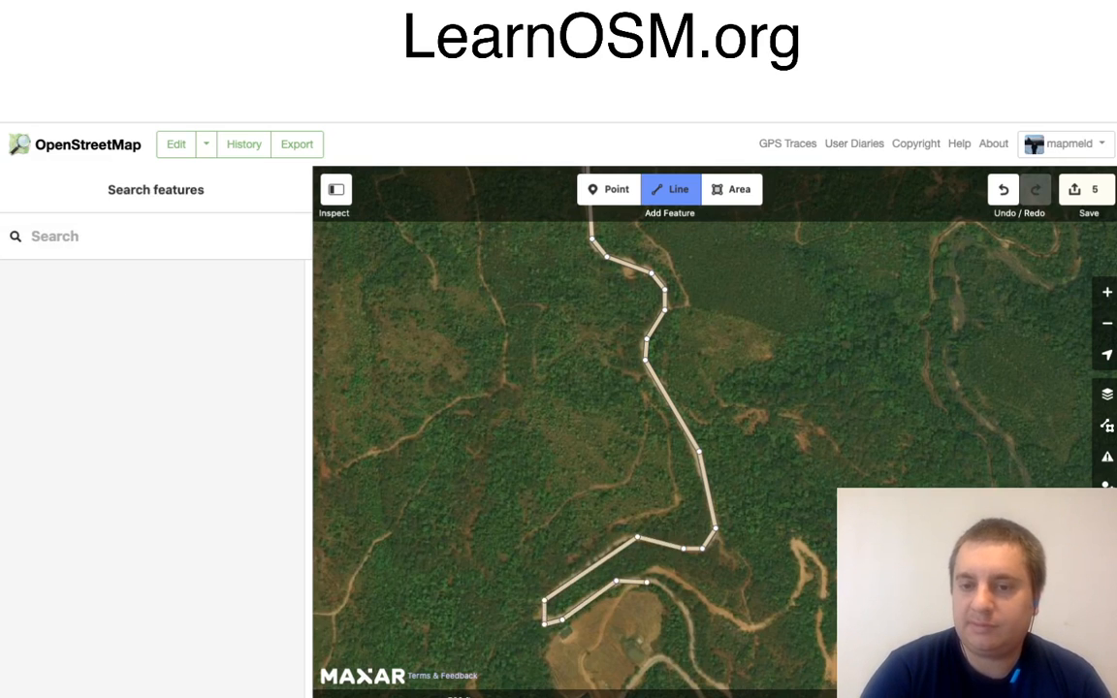
left_click(646, 582)
left_click(684, 611)
Step: Trace the road south around the narrow hairpin east of the cleared field and back north-west to the field's eastern edge
left_click_drag(728, 640, 657, 386)
left_click(623, 412)
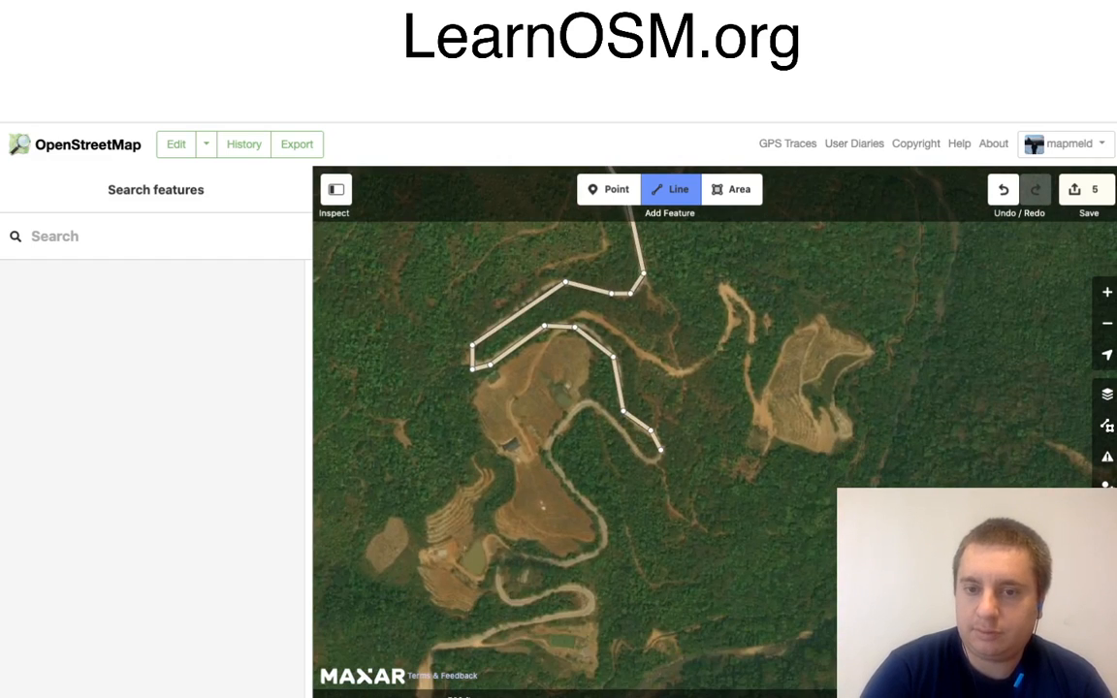
left_click(661, 450)
left_click(648, 463)
left_click(637, 454)
left_click(626, 435)
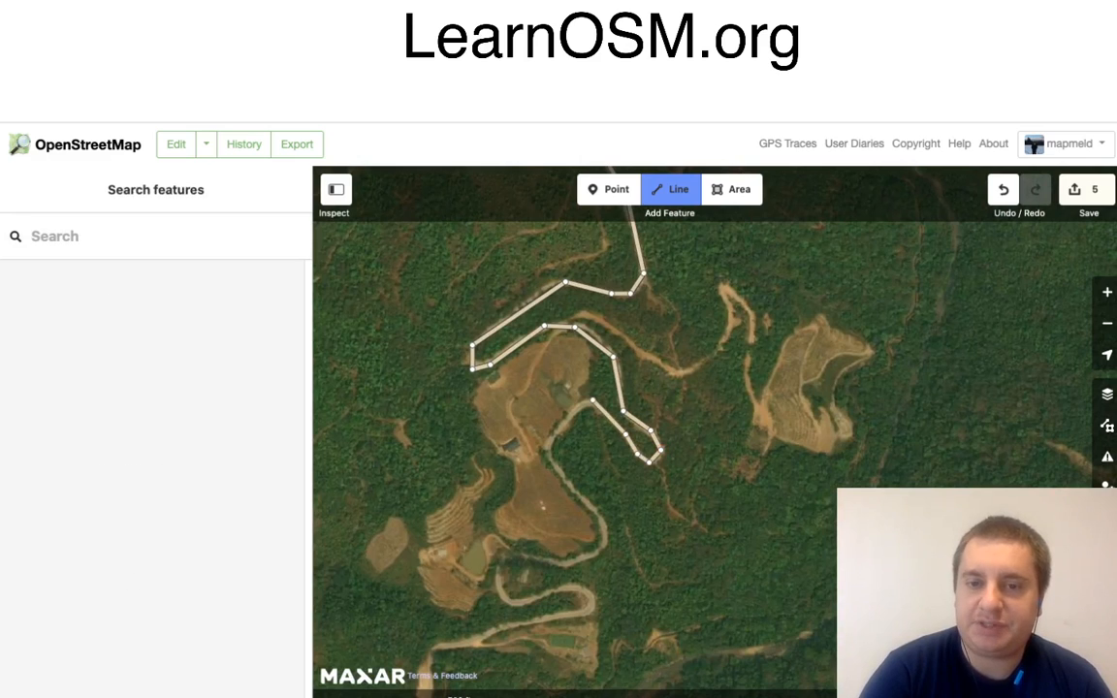
left_click(589, 402)
Step: Continue the road line along the field's eastern side, around its south-eastern corner, and west to the bend near the pond
left_click(546, 448)
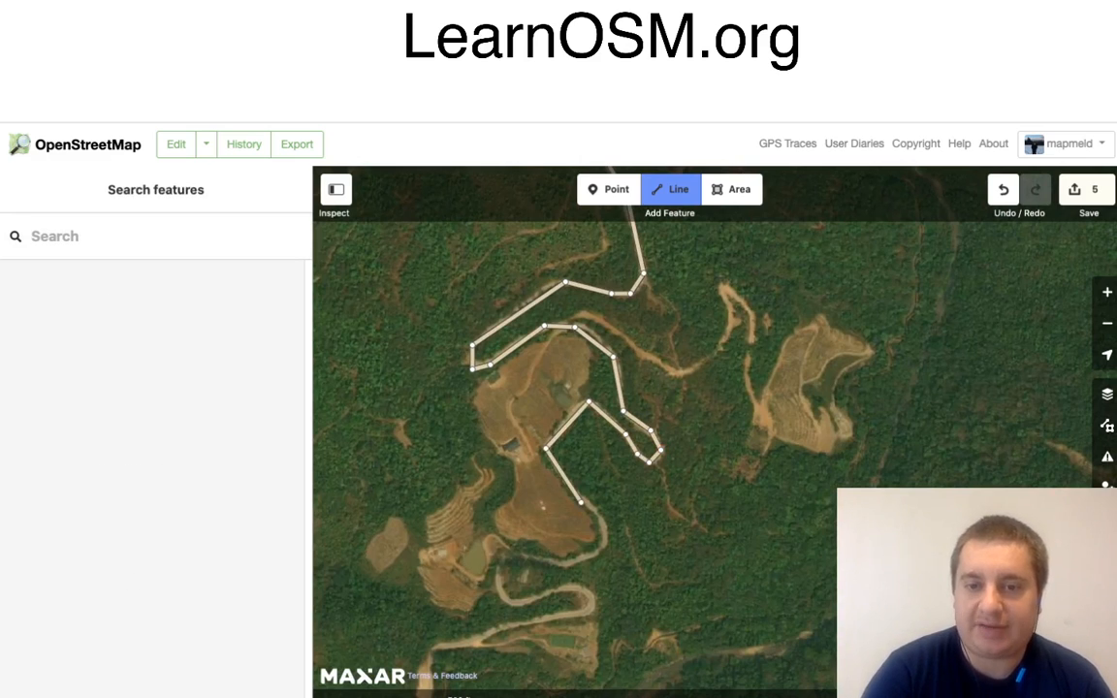
left_click(580, 501)
left_click(598, 516)
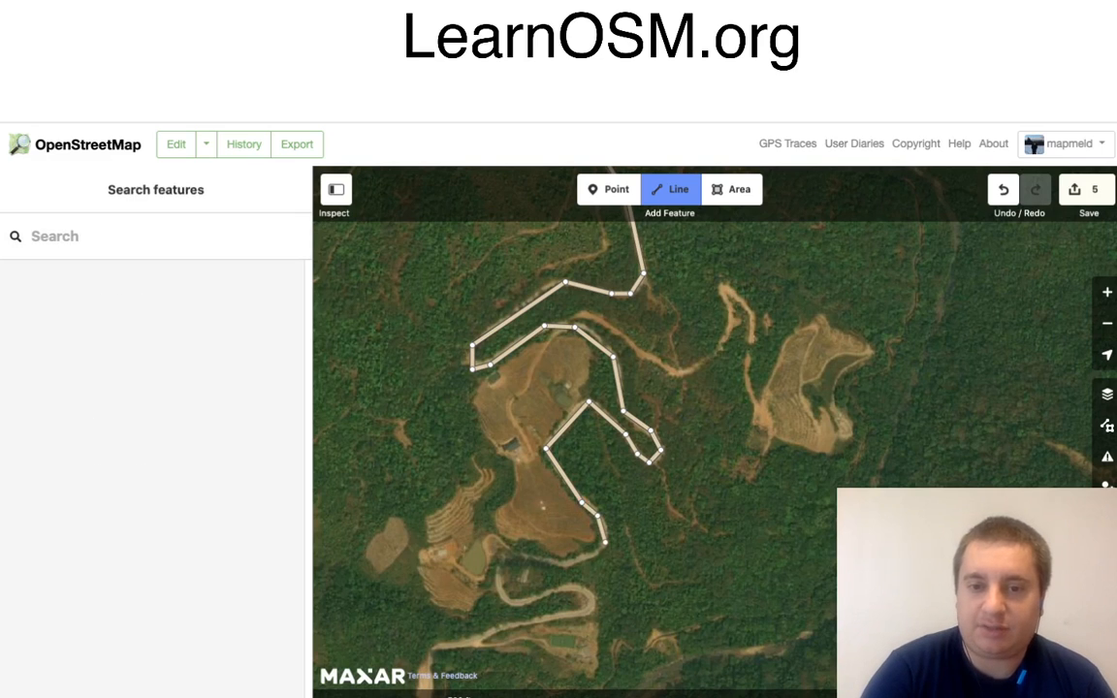
left_click(606, 543)
left_click(571, 561)
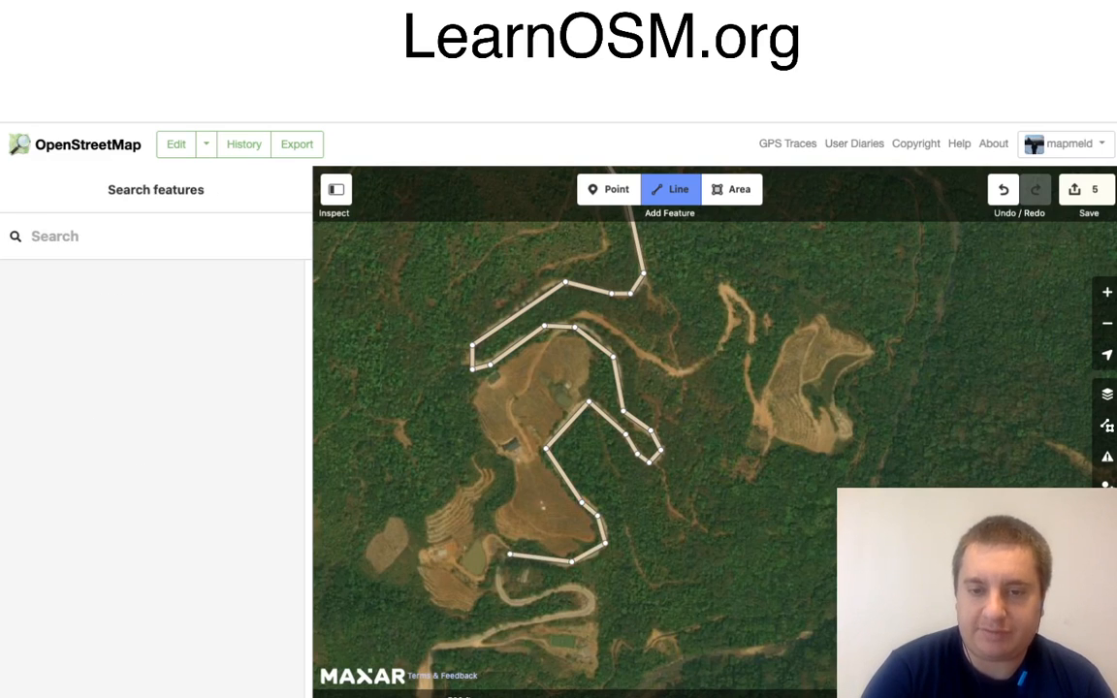
left_click(492, 575)
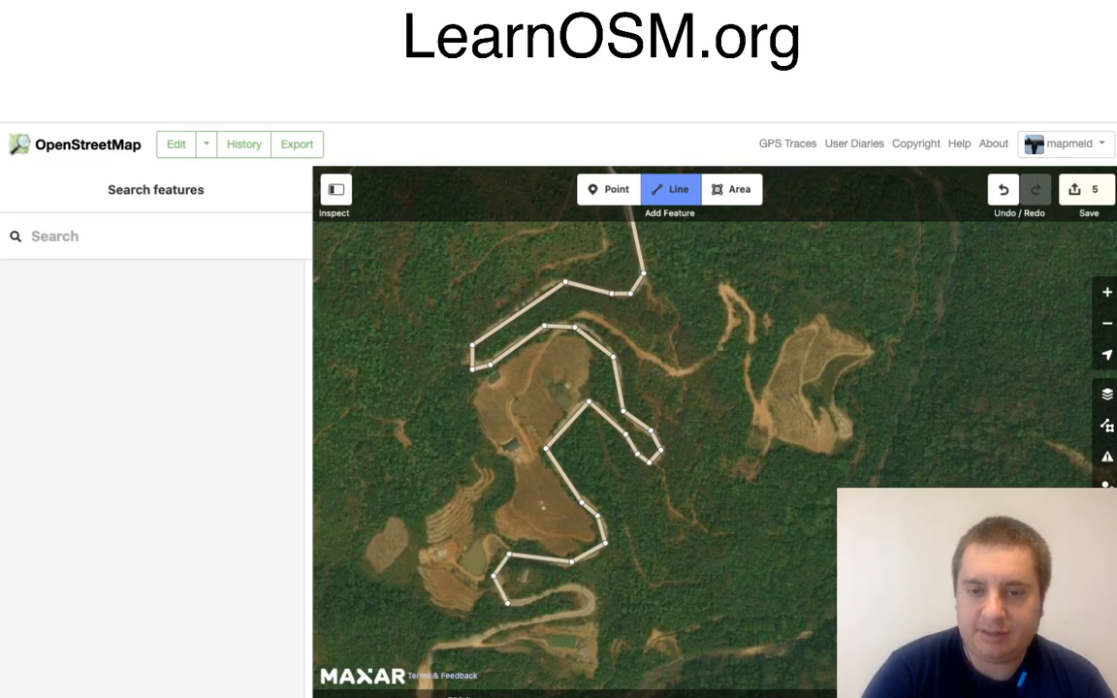
Step: Trace the road through the S-bend south-east of the pond and back west below it
left_click(529, 601)
left_click(574, 587)
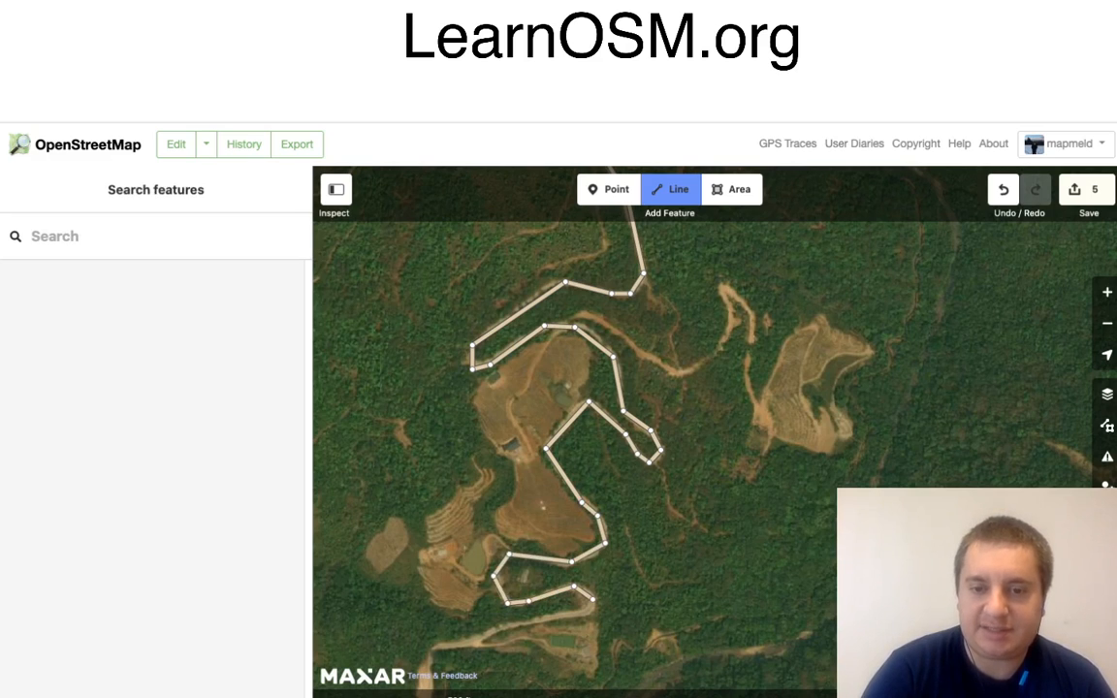
left_click(588, 612)
left_click(498, 629)
Step: Extend the road line south-west to the fork with the side track, south of the terraced field
left_click_drag(555, 662, 731, 509)
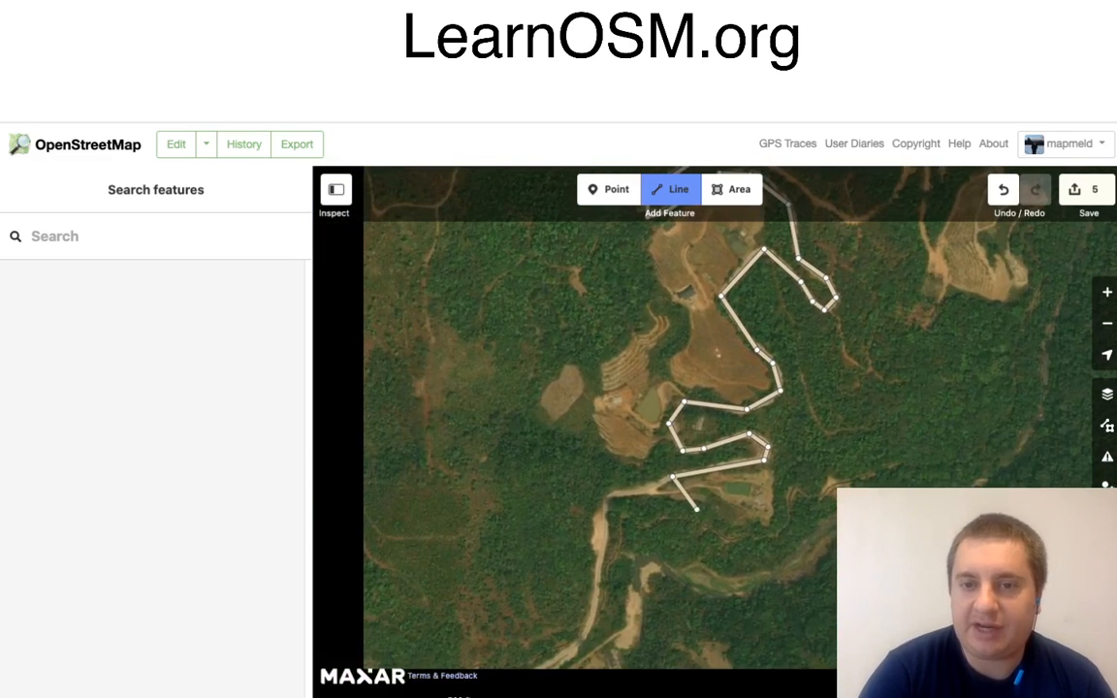
scroll(687, 505, "up", 5)
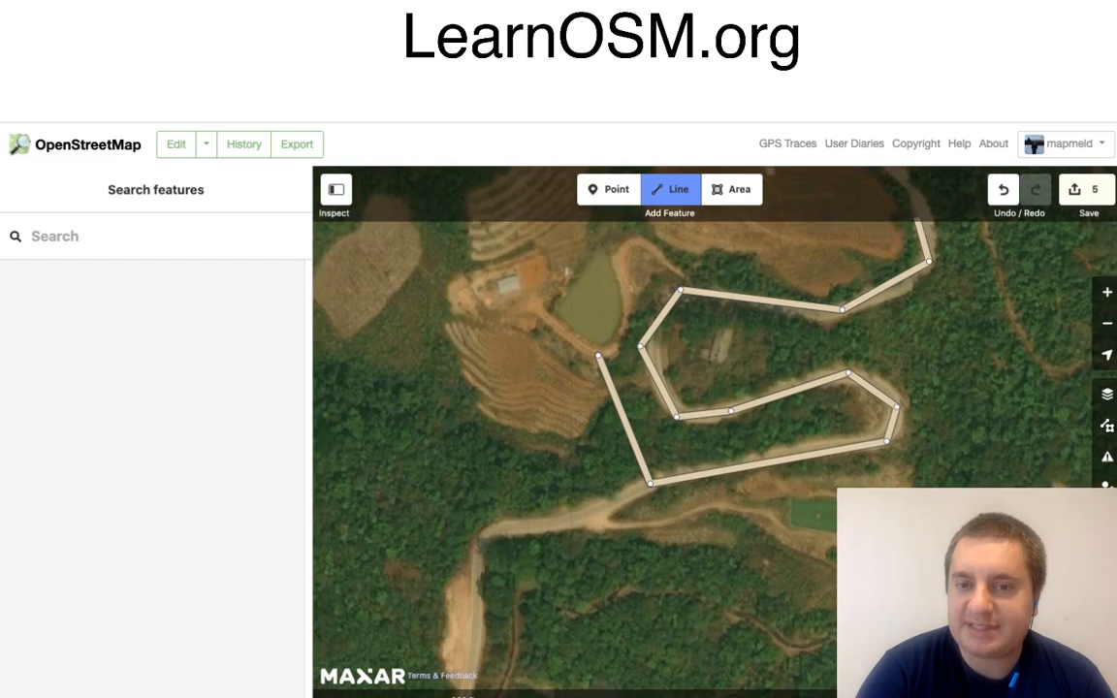
left_click_drag(598, 355, 606, 400)
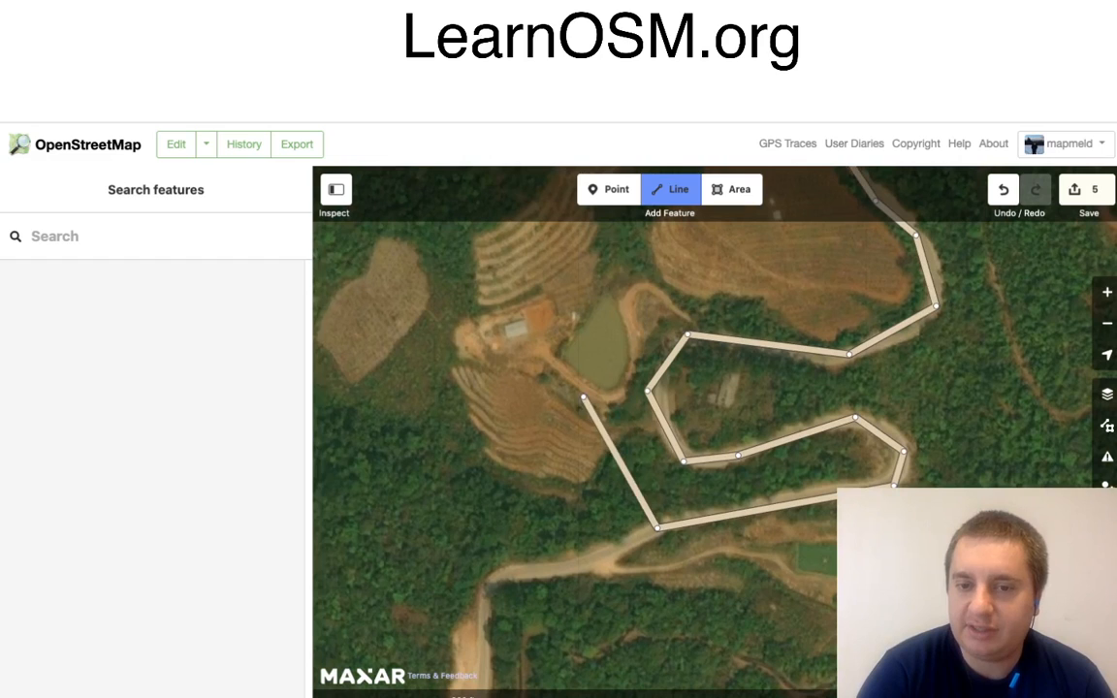
left_click_drag(551, 533, 562, 541)
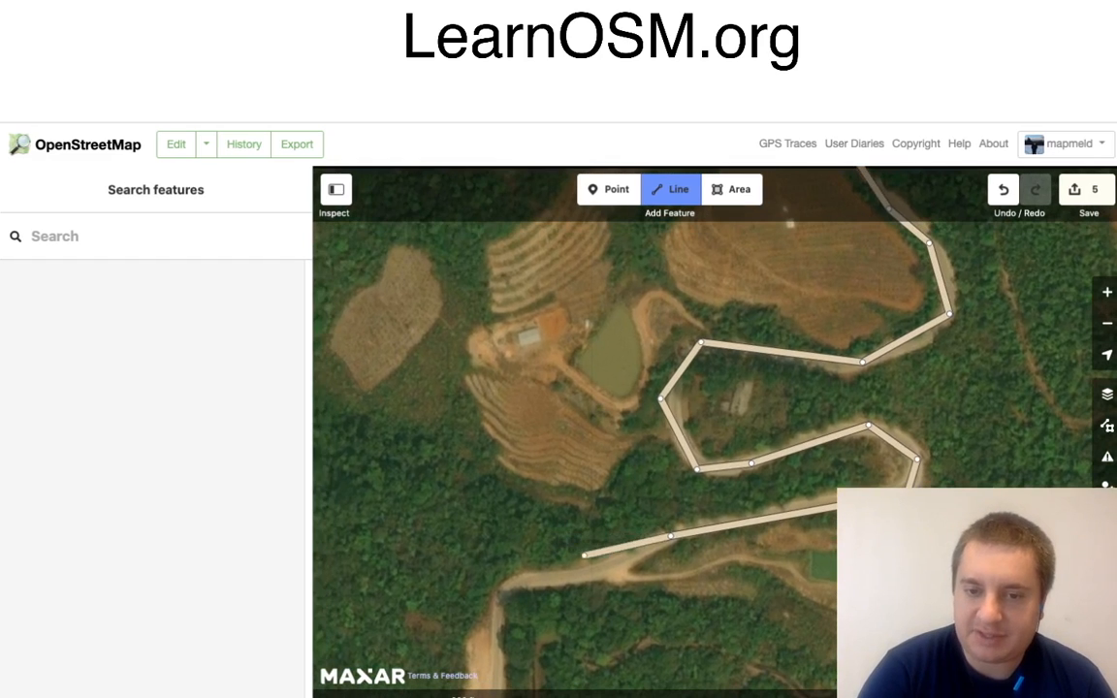
left_click(604, 573)
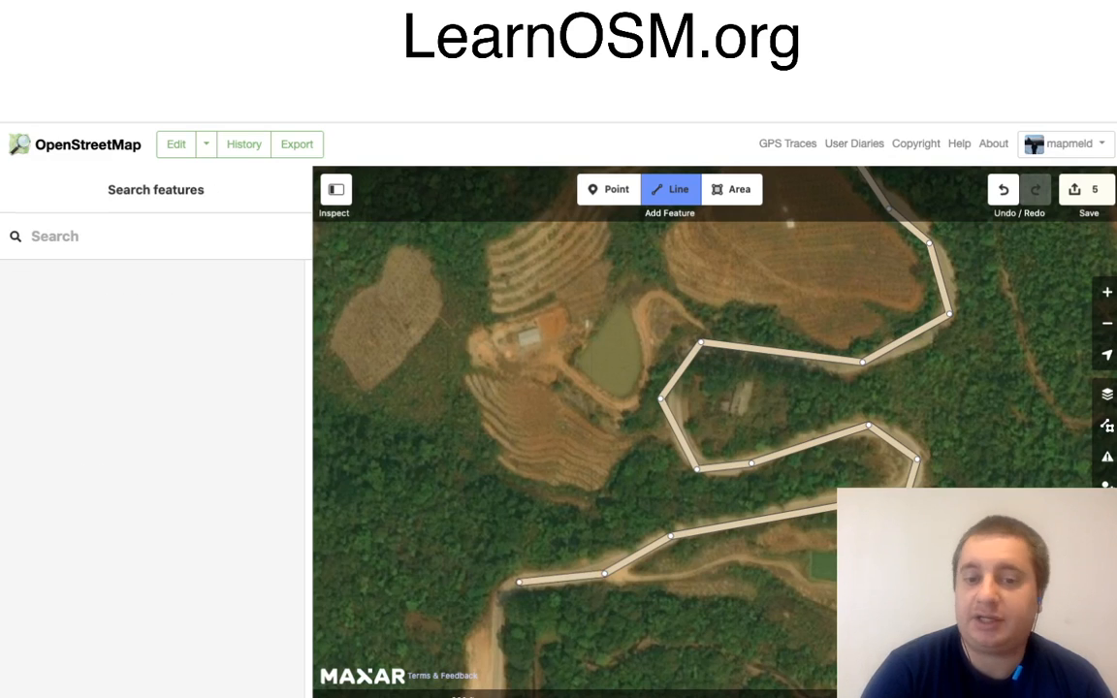
Step: Extend the minor road line around the corner at the fork and south past the bare roadside strip to the lower bend
left_click(503, 602)
left_click_drag(559, 643, 687, 330)
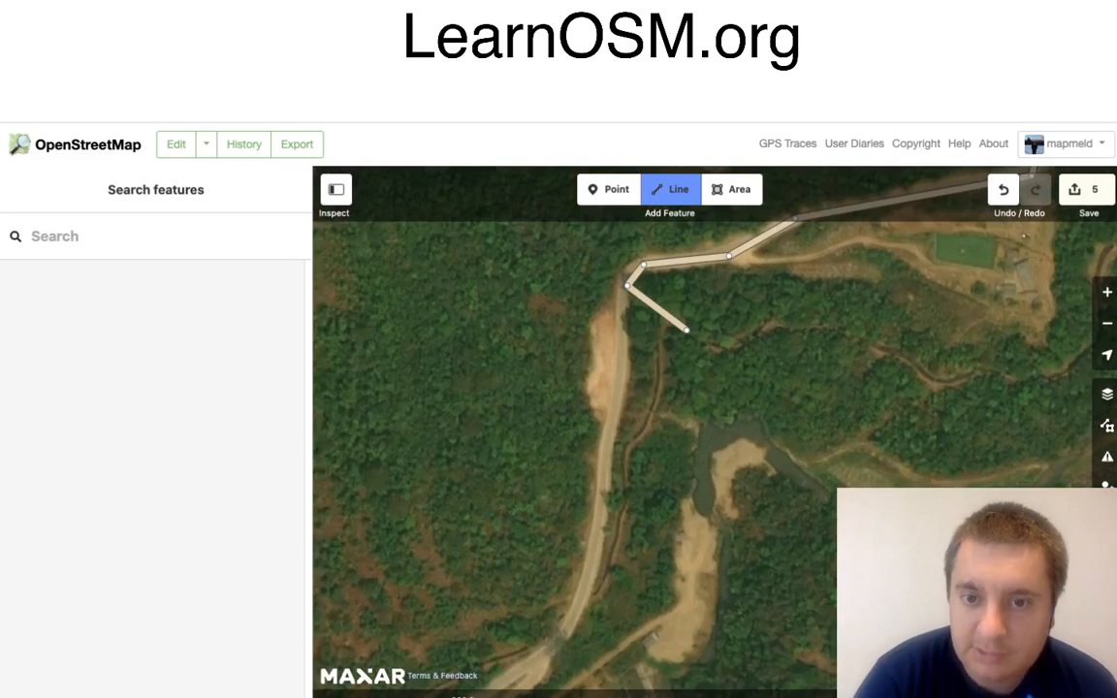
left_click(614, 412)
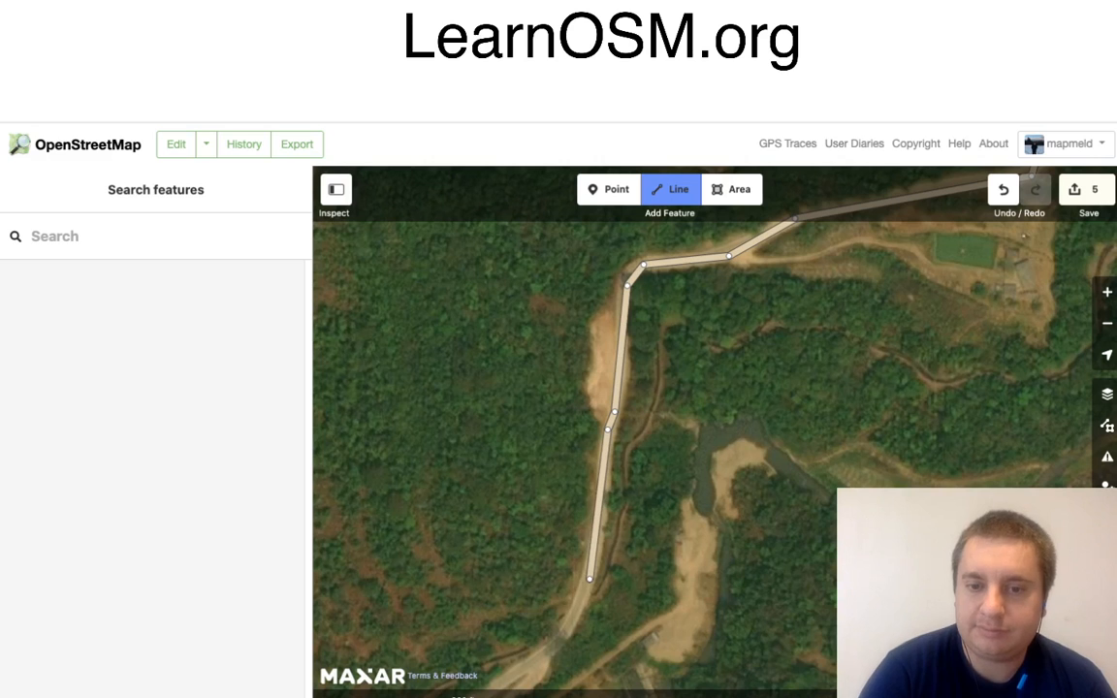
left_click(590, 579)
left_click(540, 663)
Step: Trace the road south-west above the village, past the ponds, to the foot of the bare slope and finish the line
left_click_drag(631, 644, 956, 275)
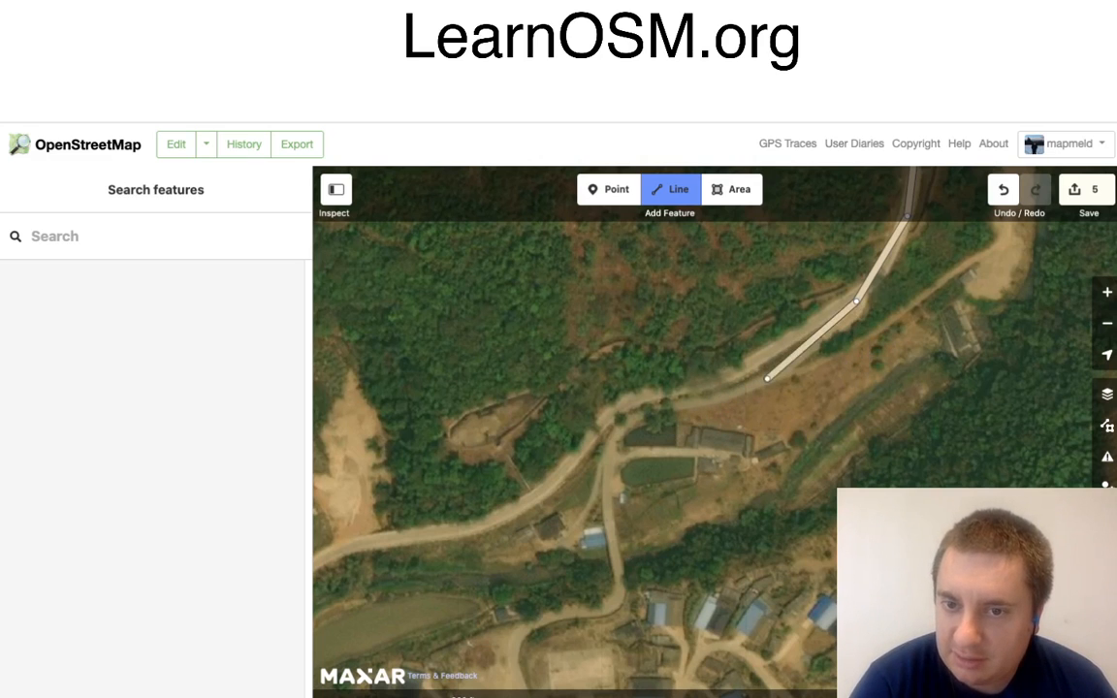
left_click(726, 379)
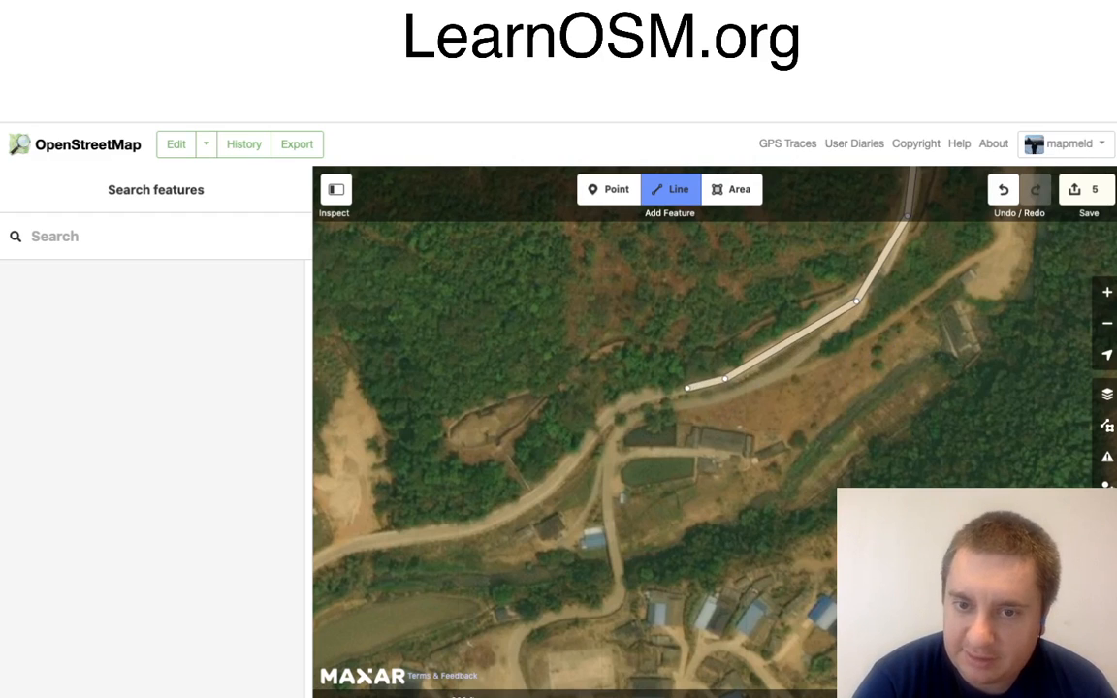
left_click(687, 388)
left_click(635, 395)
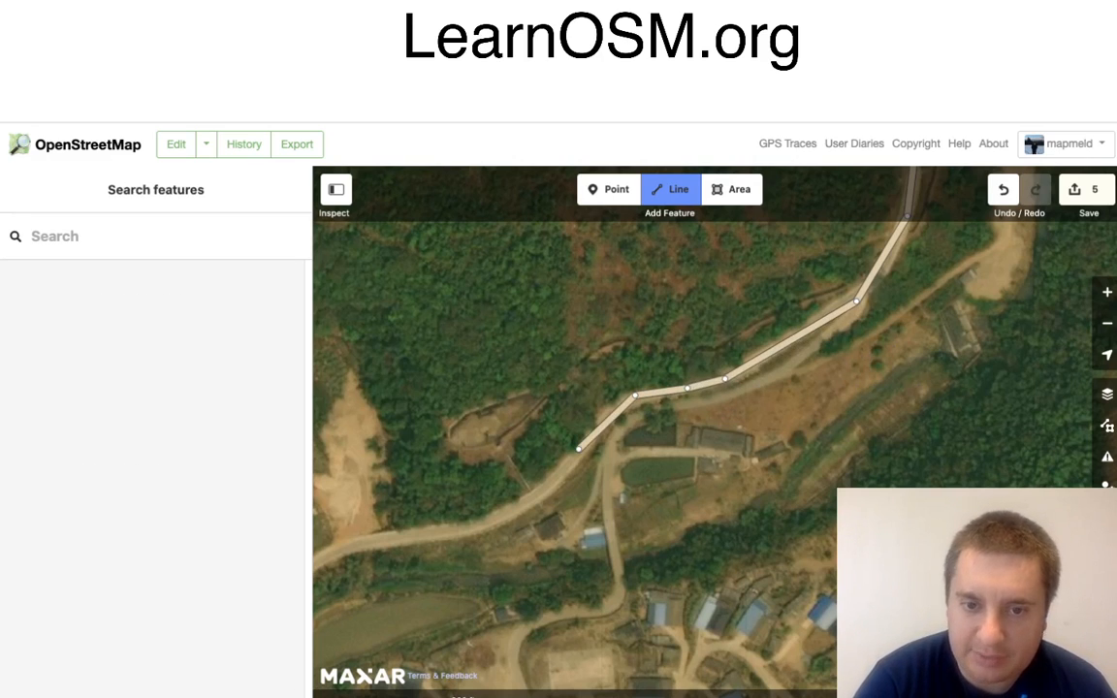
left_click(579, 448)
left_click(529, 504)
left_click(464, 531)
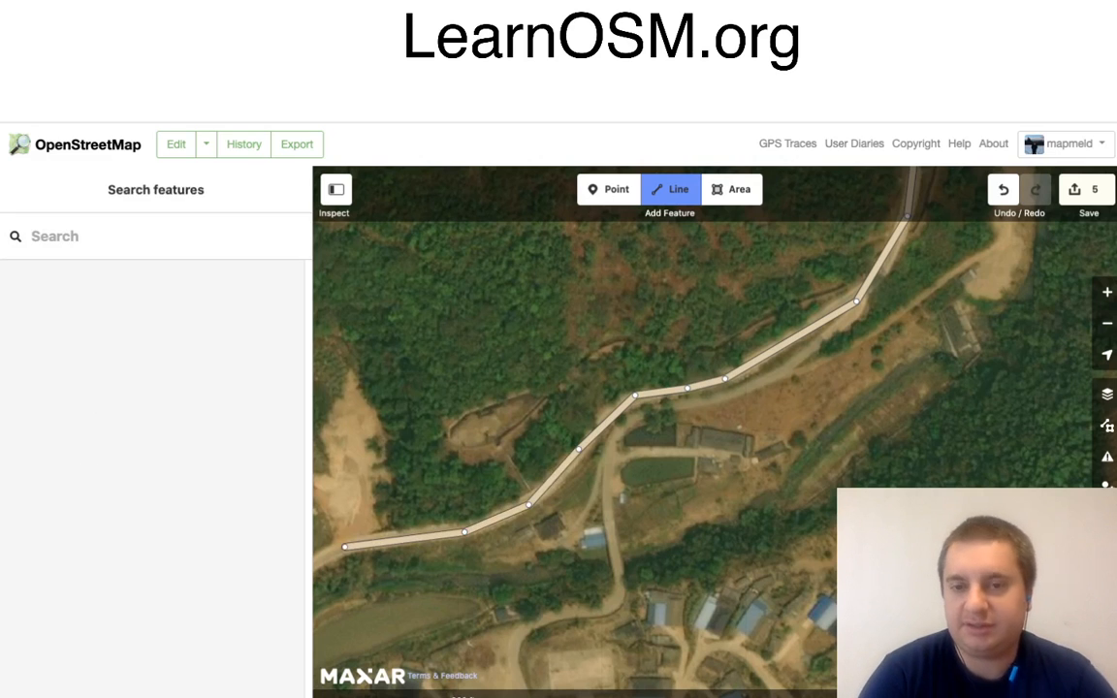
left_click(344, 547)
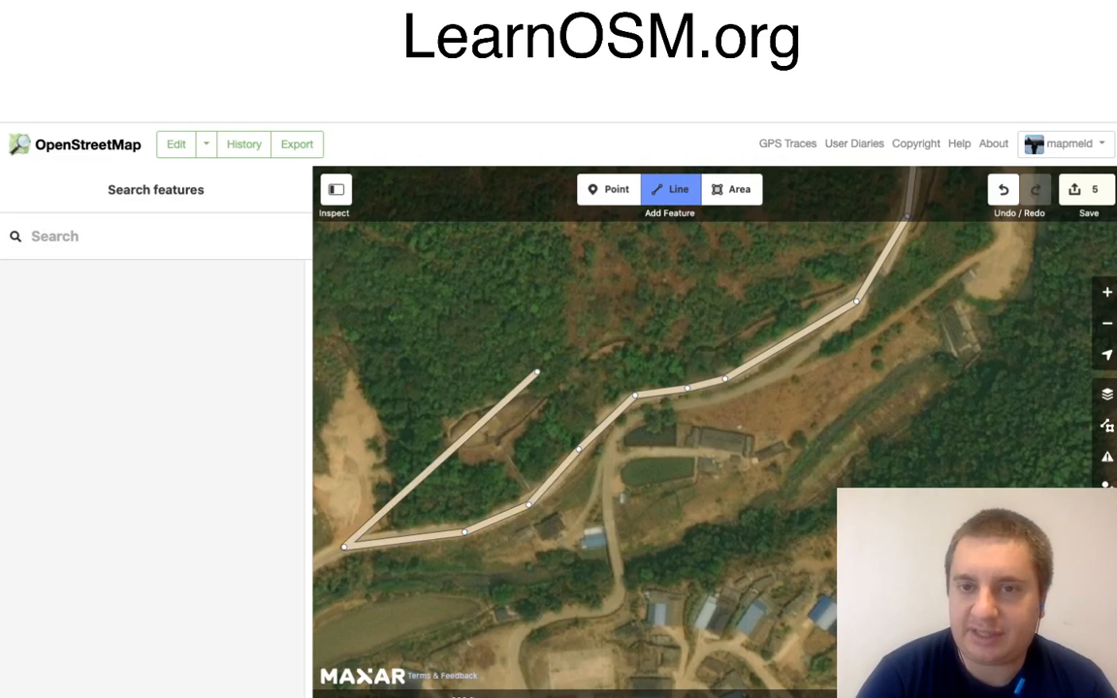
key("Return")
Step: Draw a new line from the fork north-east of the village along the side road, past the ponds and south across the stream
left_click(671, 190)
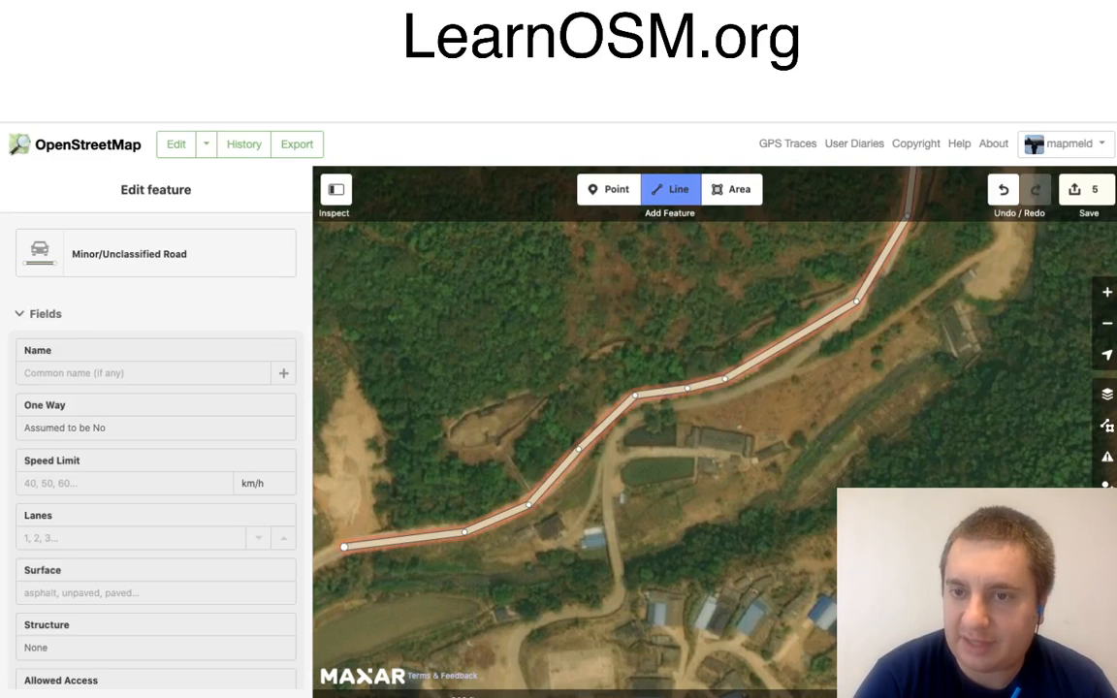
left_click(856, 303)
left_click(854, 319)
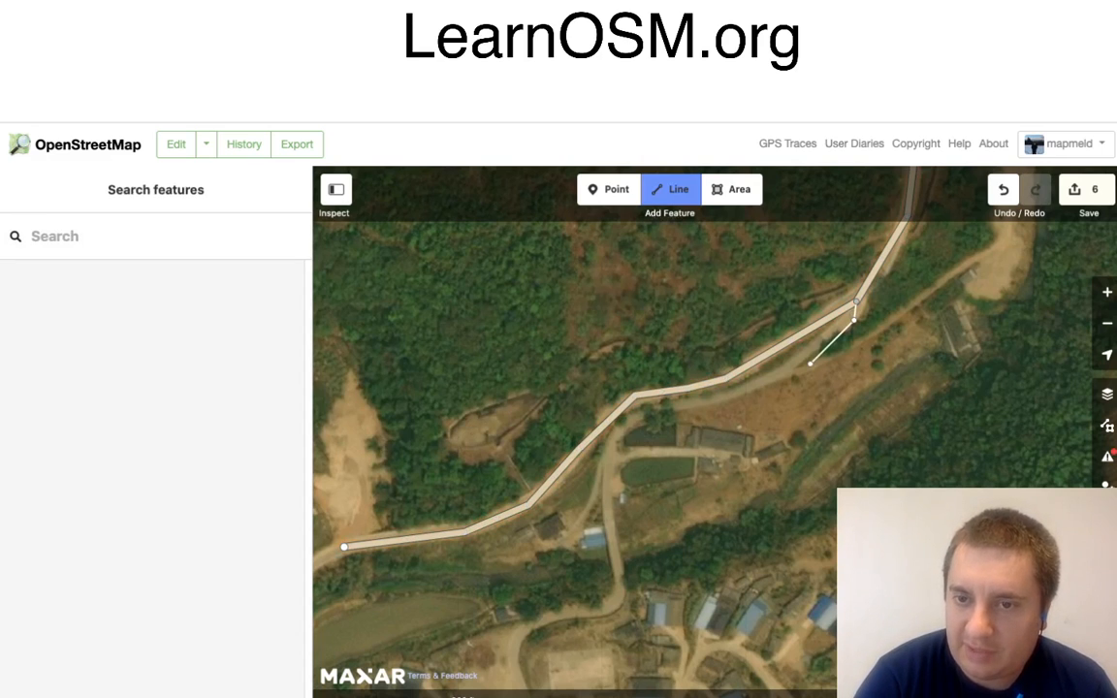
left_click(778, 378)
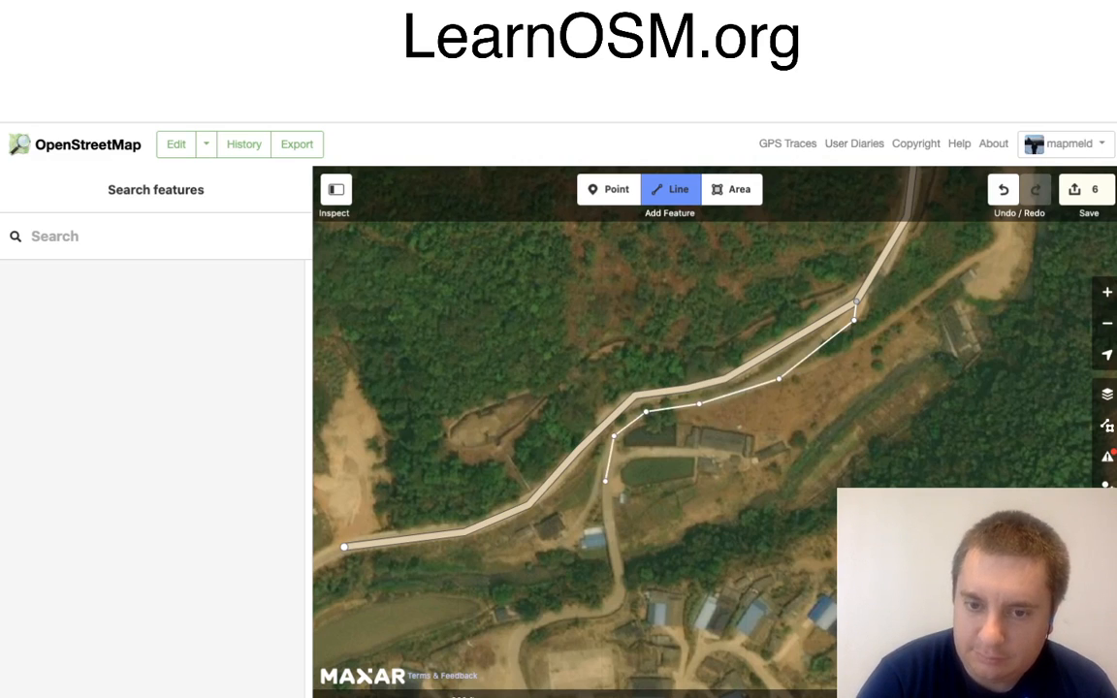
left_click(605, 480)
left_click(611, 610)
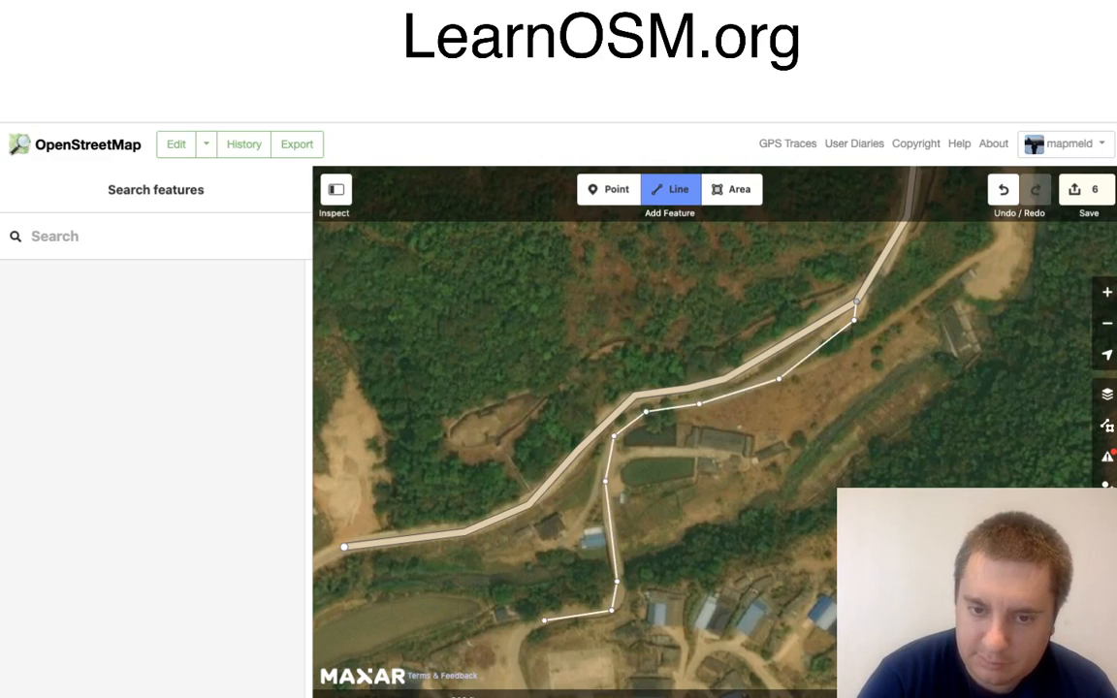
Step: Trace the side road past the open dirt yard and south through the village to its southern edge, and finish the line
left_click_drag(552, 676, 575, 386)
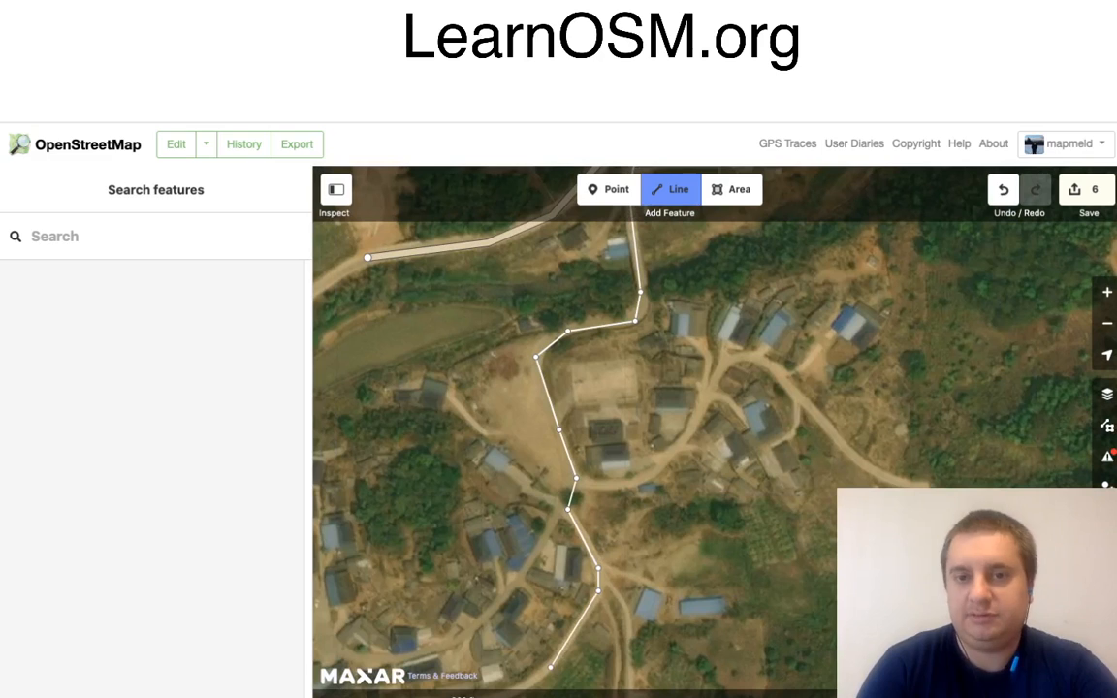
left_click(548, 672)
key("Return")
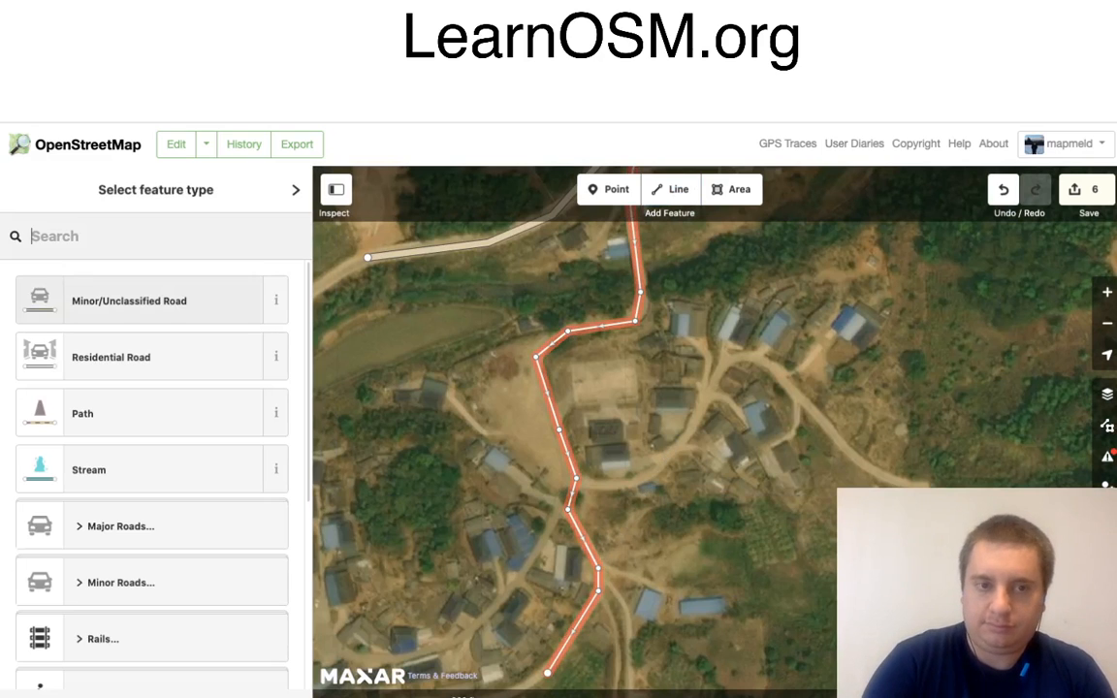
Step: Tag the village road as Residential Road, but switch its type to Minor/Unclassified Road
left_click(110, 356)
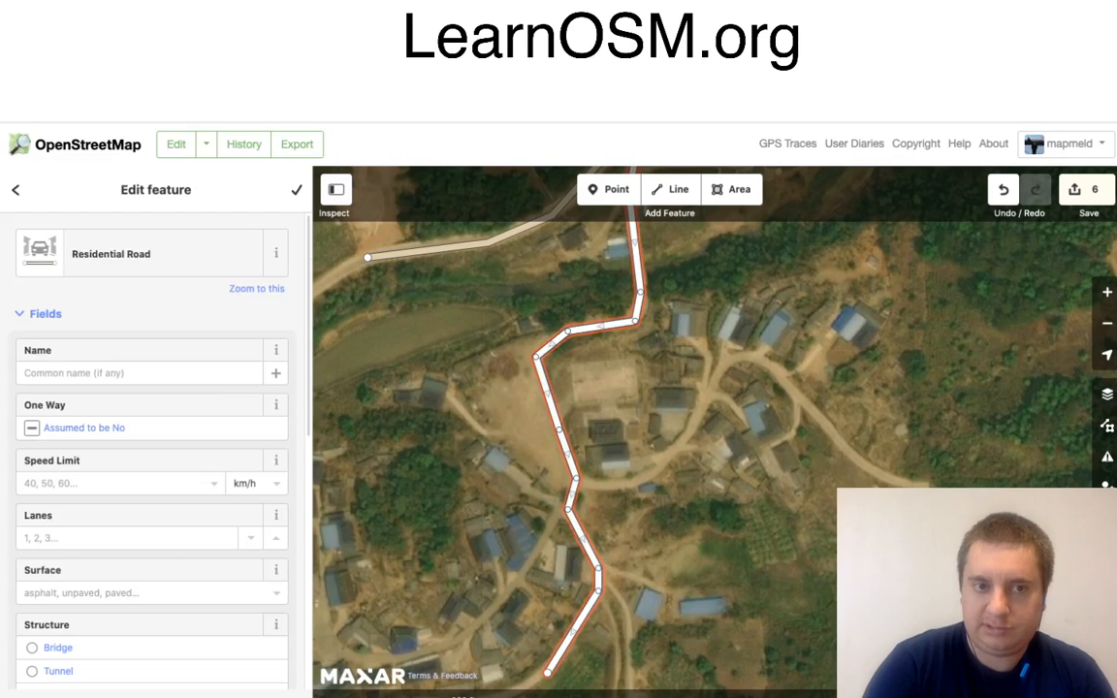
left_click(78, 257)
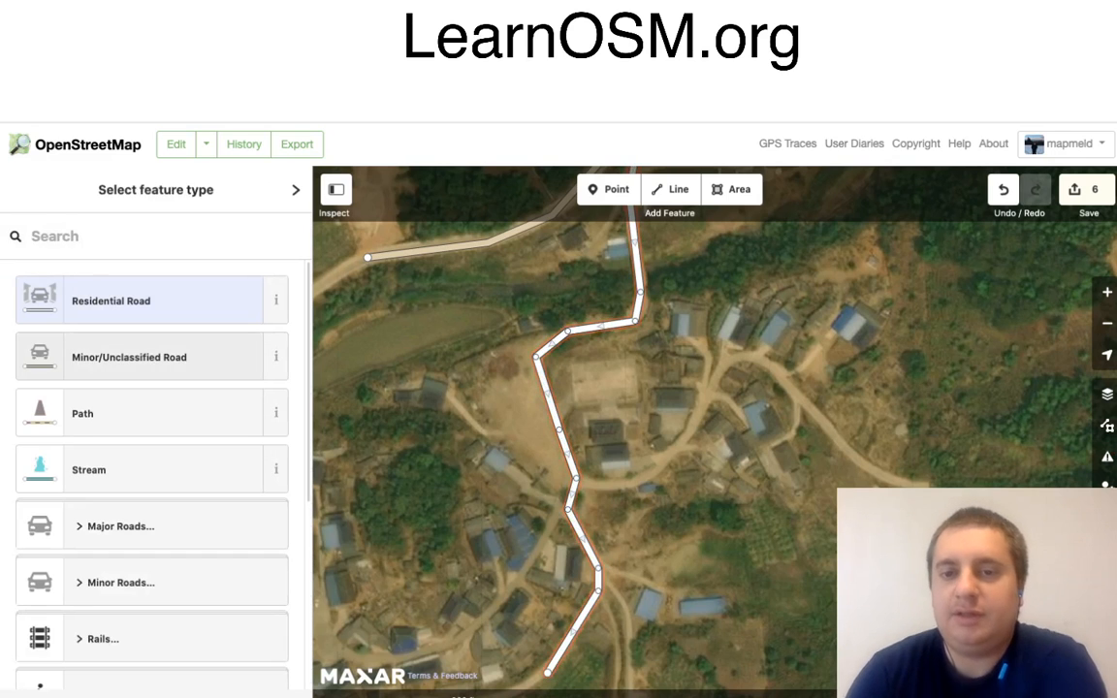
left_click(110, 357)
key("Escape")
Step: Continue the main minor road from its end at the bare slope south-west to the bend beside the large dirt clearing
scroll(724, 380, "down", 5)
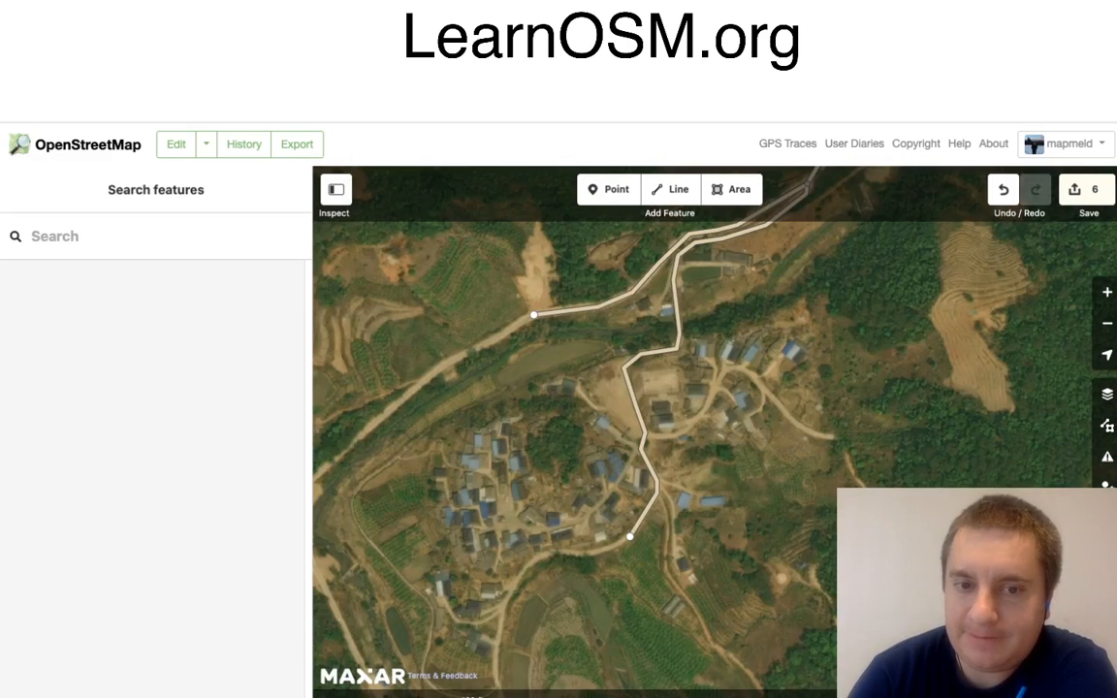
mouse_move(621, 407)
left_mouse_down()
mouse_move(688, 372)
mouse_move(732, 369)
mouse_move(780, 290)
mouse_move(780, 342)
left_mouse_up()
left_click(692, 248)
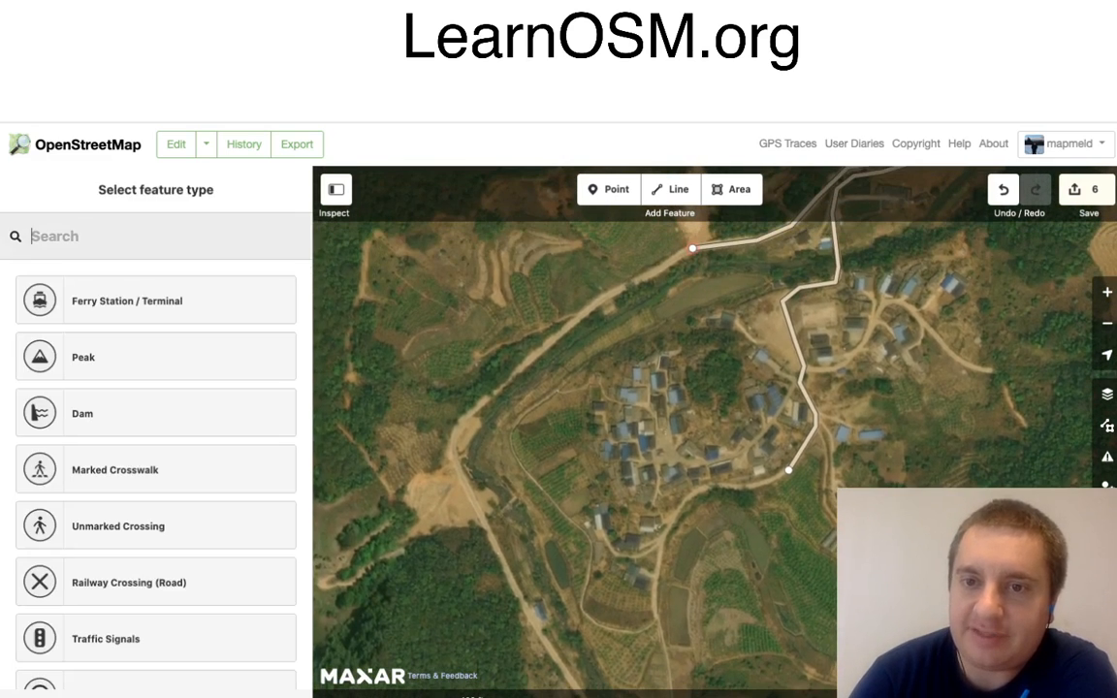
right_click(692, 248)
left_click(720, 267)
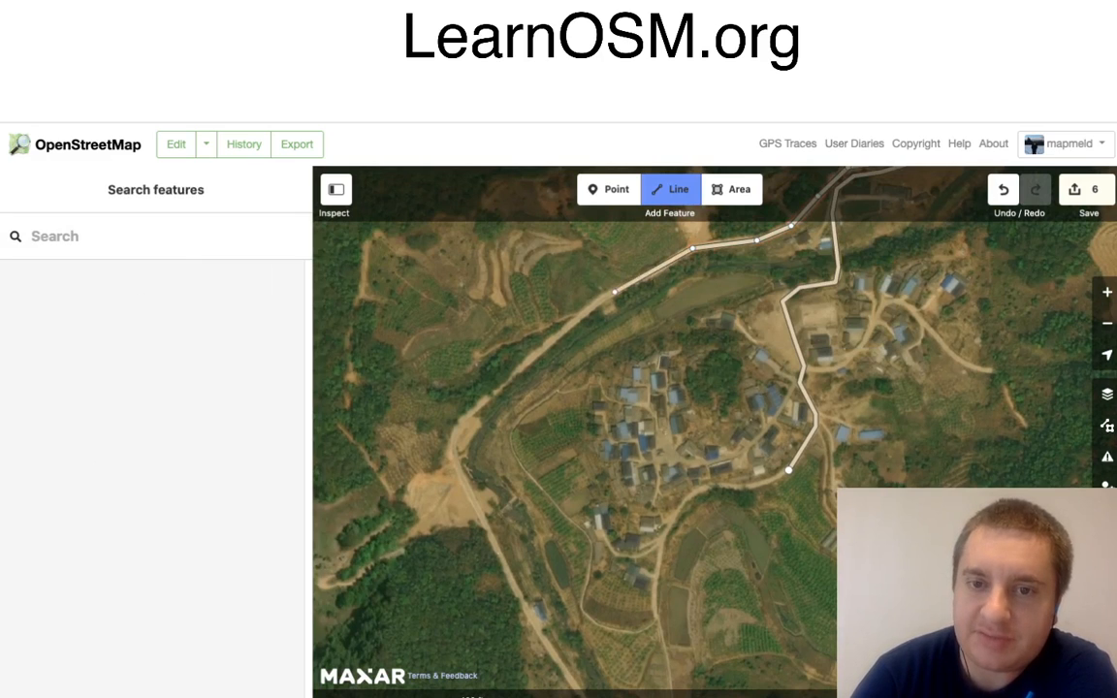
left_click(609, 292)
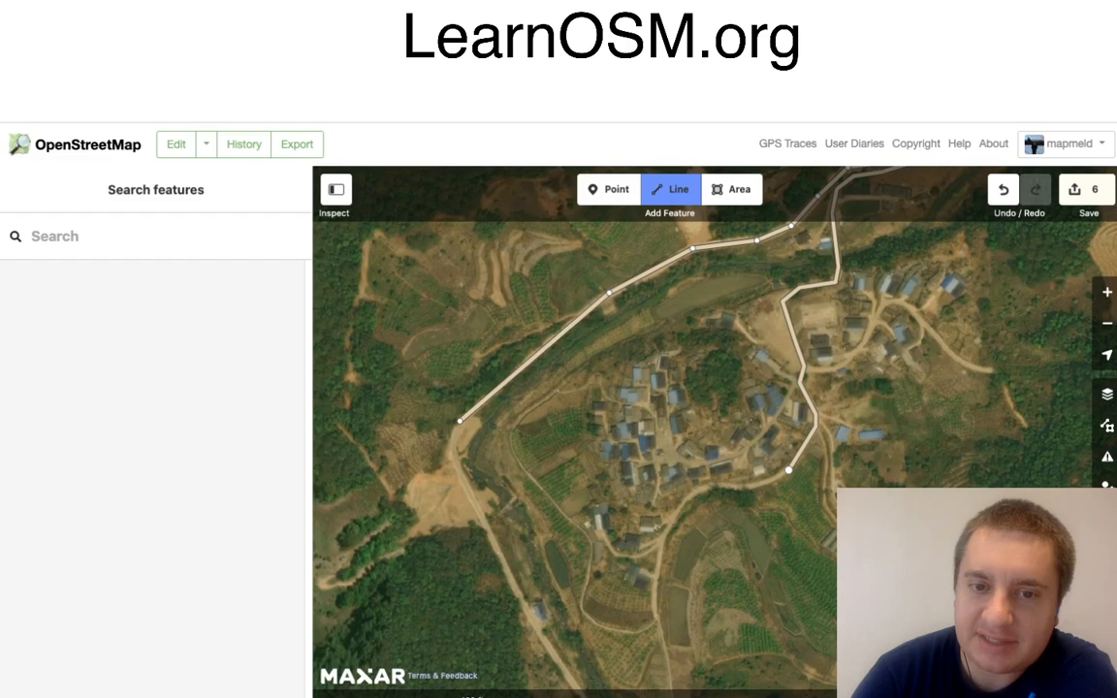
left_click(451, 456)
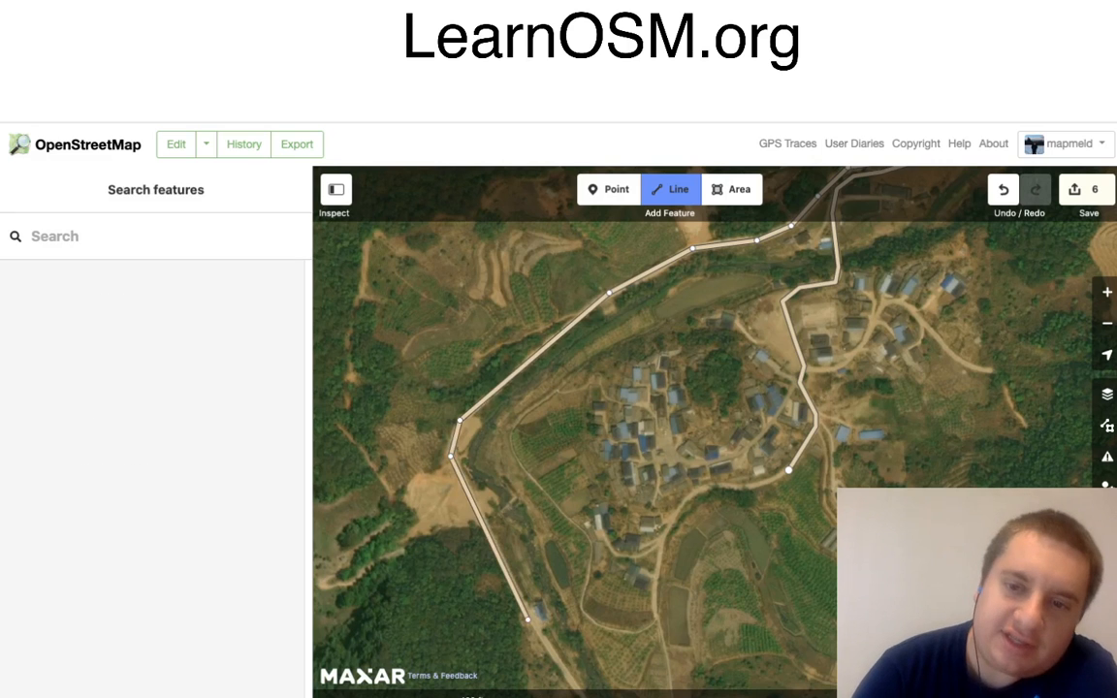
Step: Extend the main road south-east past the blue-roofed building to just below the junction south of the village, and finish the line
left_click(528, 613)
left_click_drag(620, 638, 576, 411)
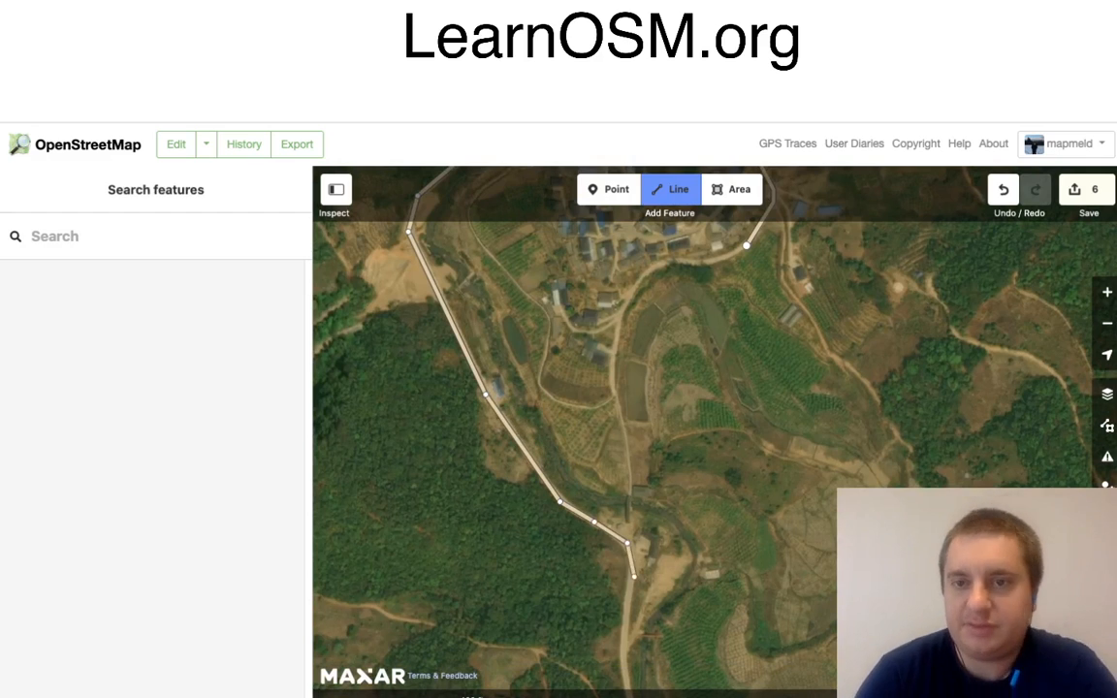
left_click(633, 582)
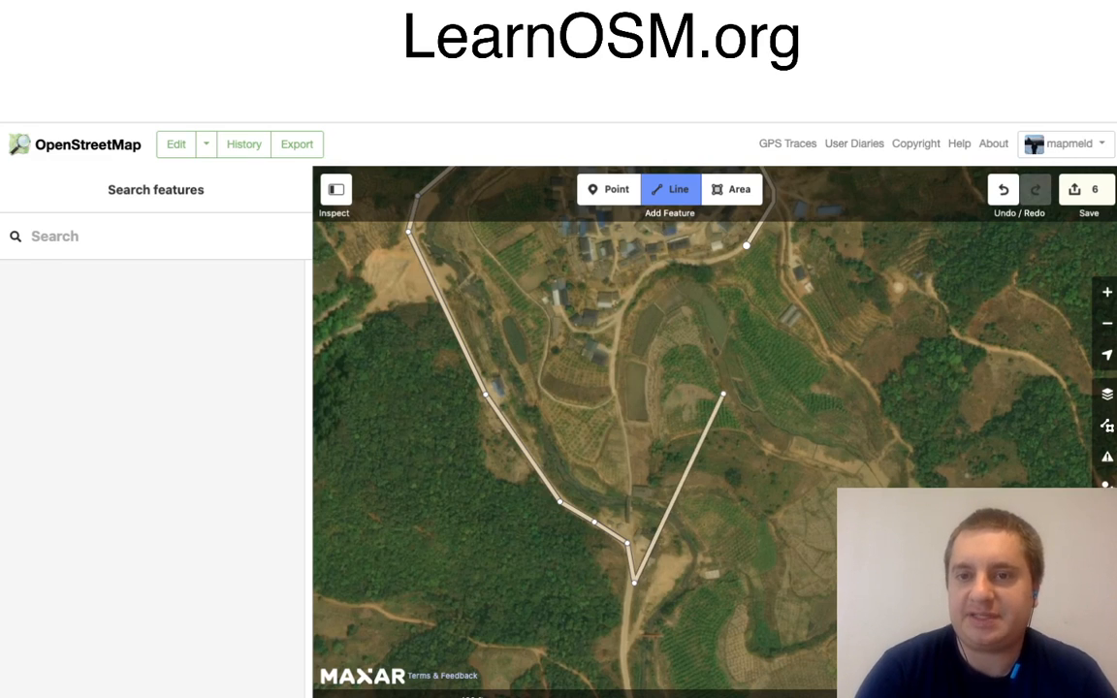
key("Return")
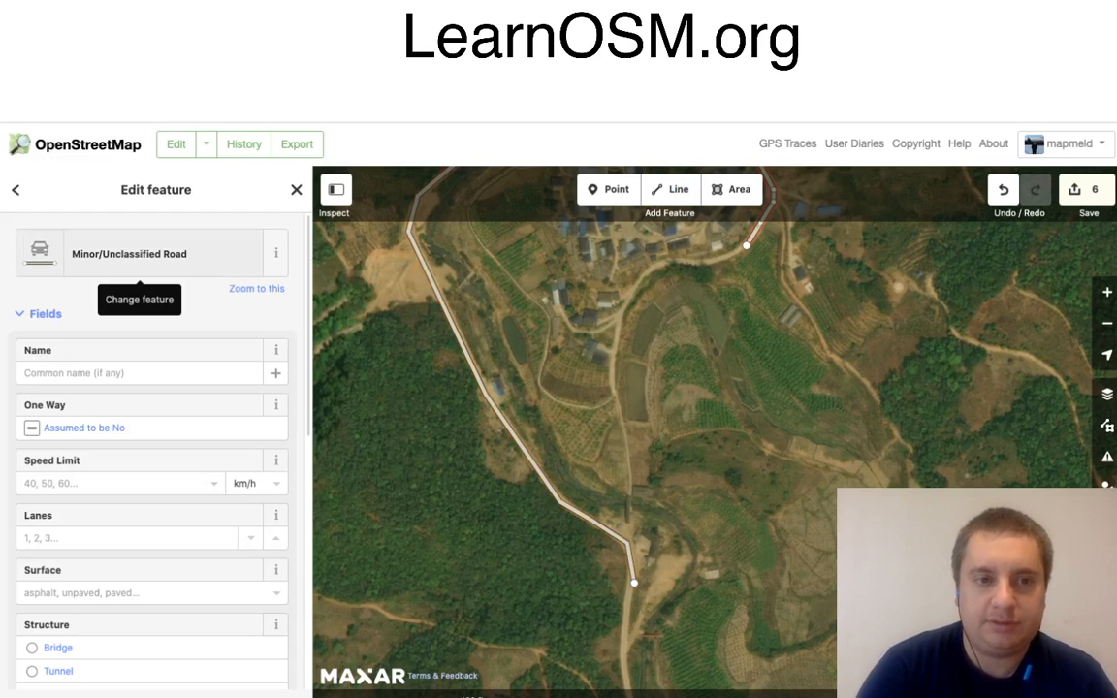
Step: Change the village road's type to Residential Road and continue it west along the village's southern edge to the southward turn
left_click(129, 254)
left_click(111, 357)
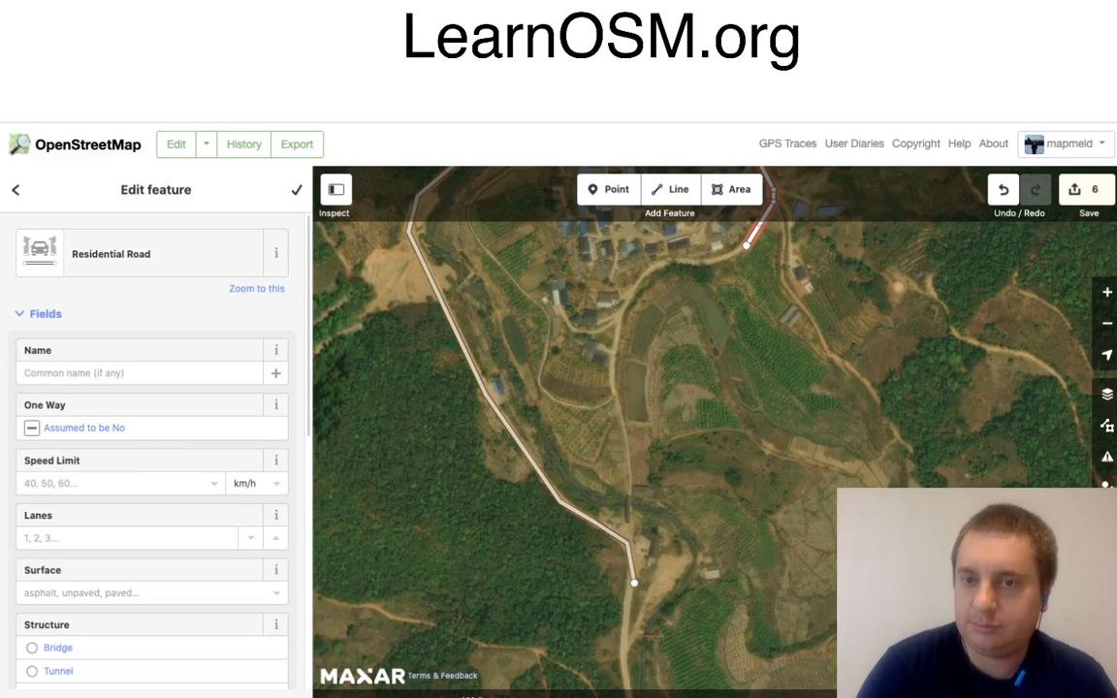
right_click(746, 245)
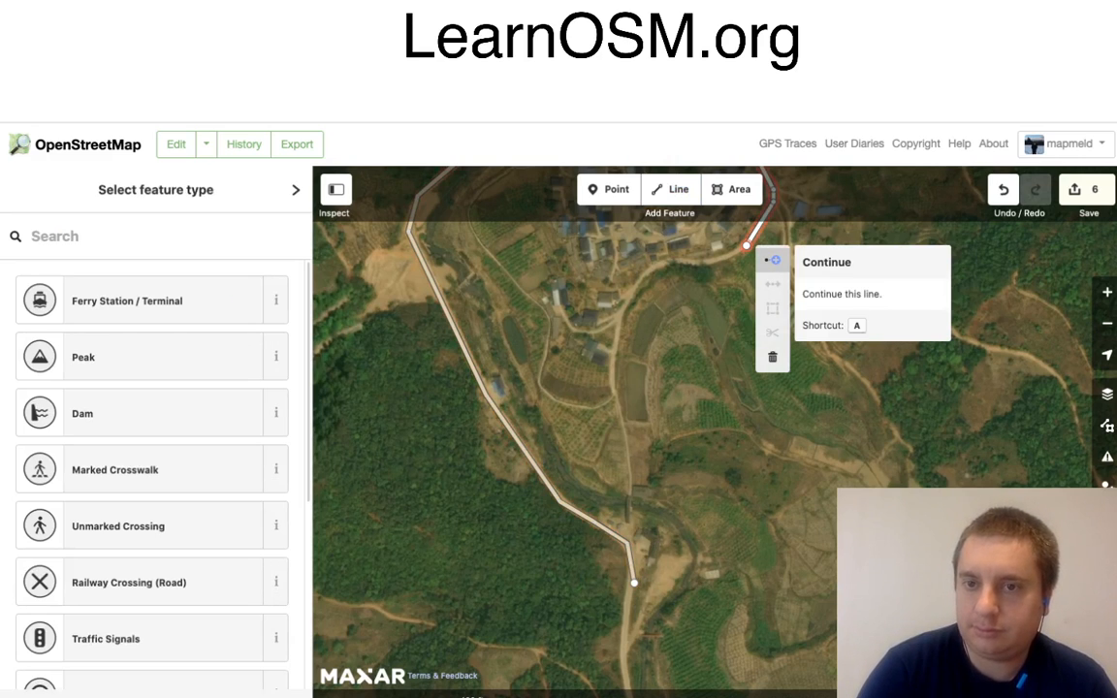
left_click(773, 260)
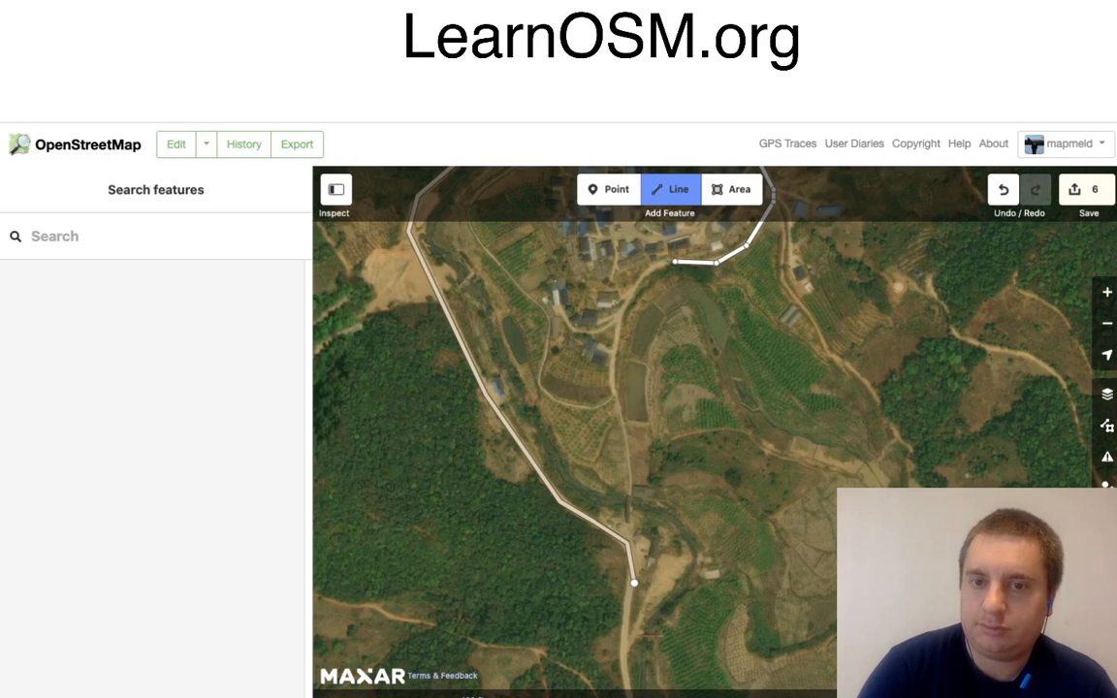
left_click(647, 268)
left_click(621, 312)
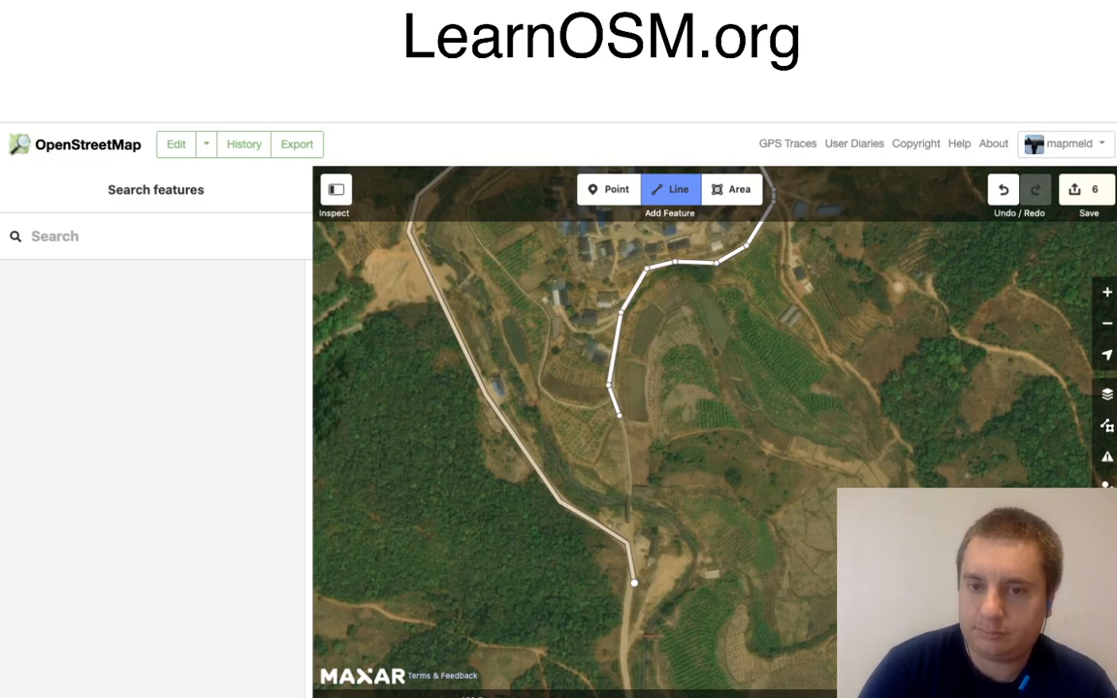
Step: Extend the residential road south through the fields and end it on the main road's node at the junction
left_click(618, 416)
left_click(632, 479)
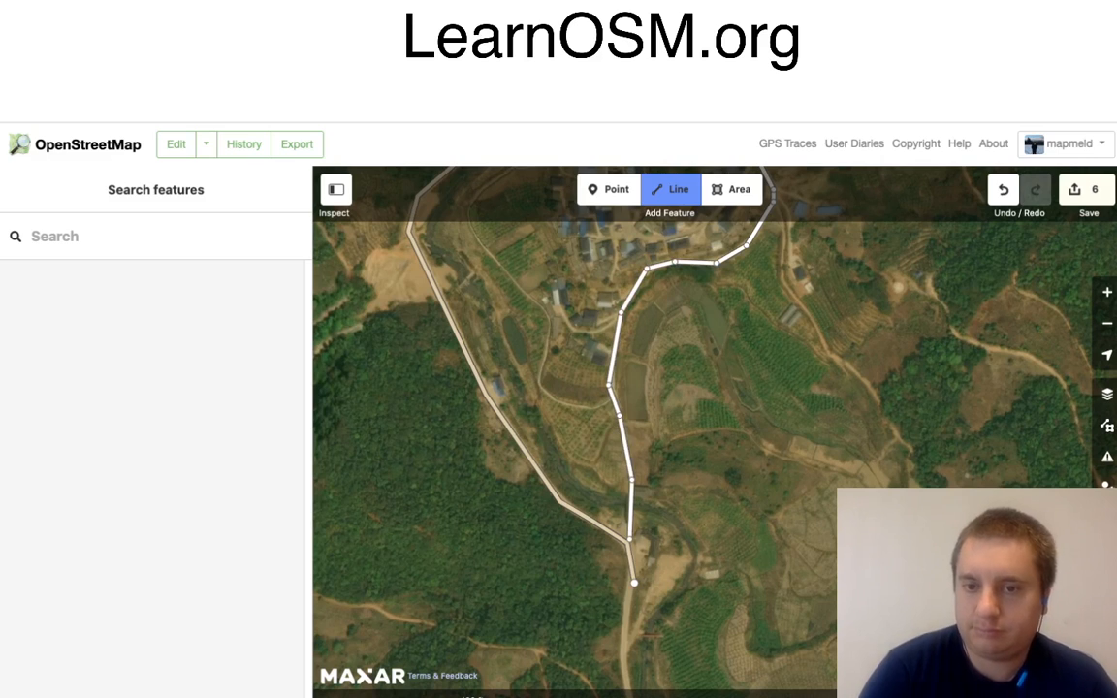
double_click(634, 583)
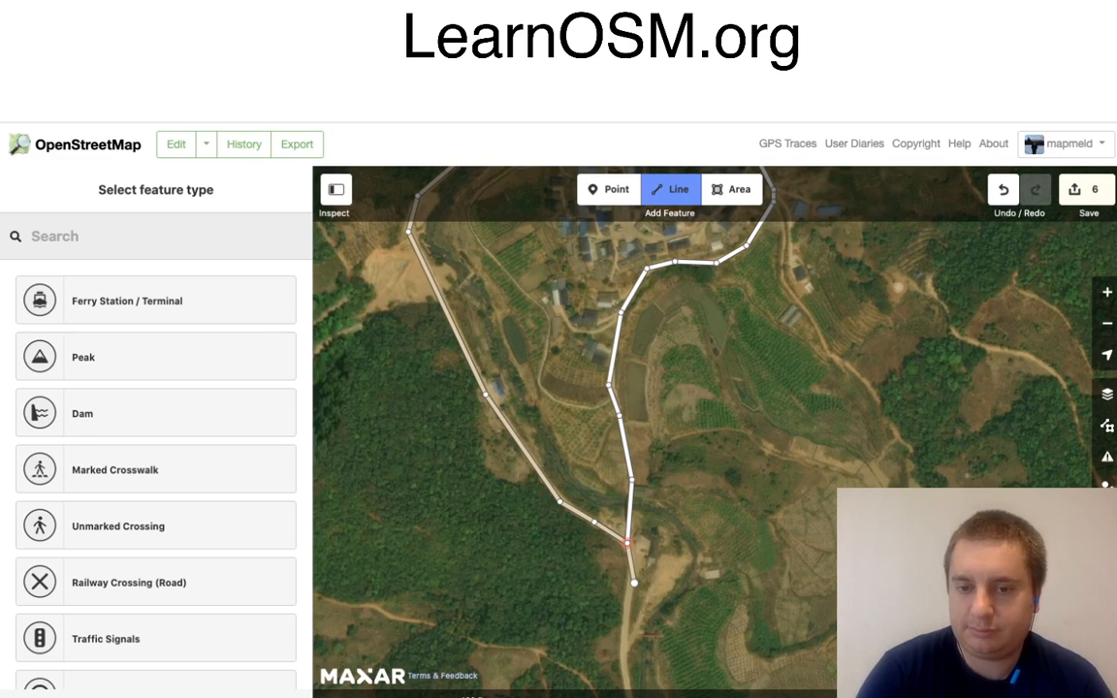
left_click(627, 543)
Step: Continue the main minor road from its southern end down to the small roadside building east of the cleared plot
mouse_move(651, 589)
left_mouse_down()
mouse_move(665, 395)
mouse_move(684, 326)
left_mouse_up()
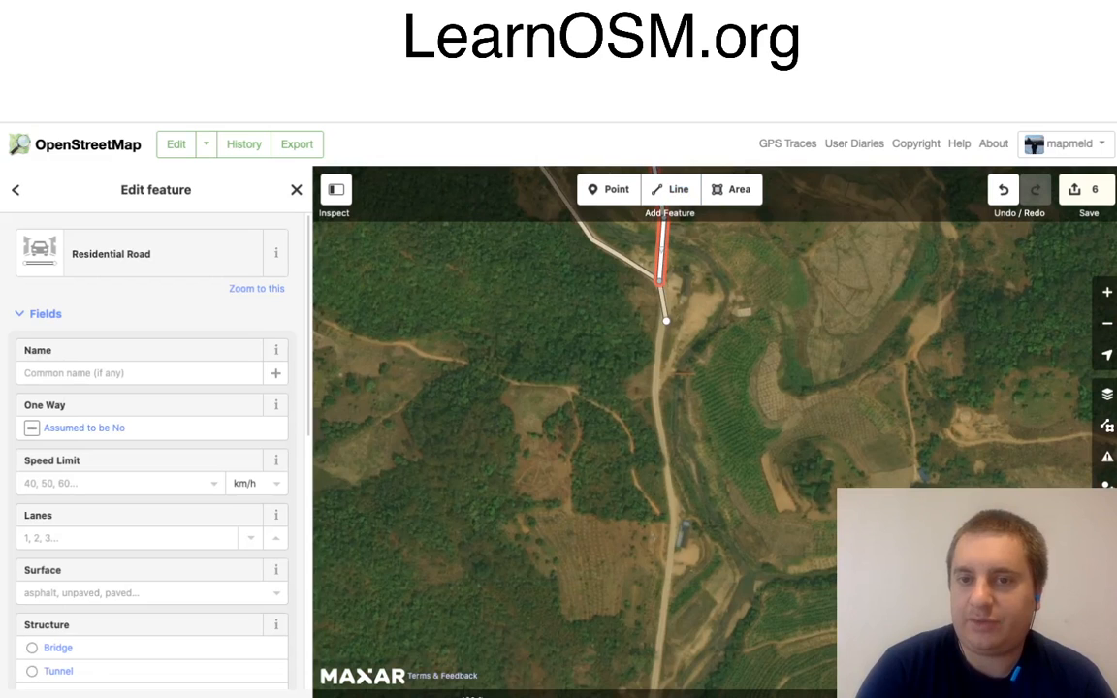
left_click(666, 321)
right_click(665, 321)
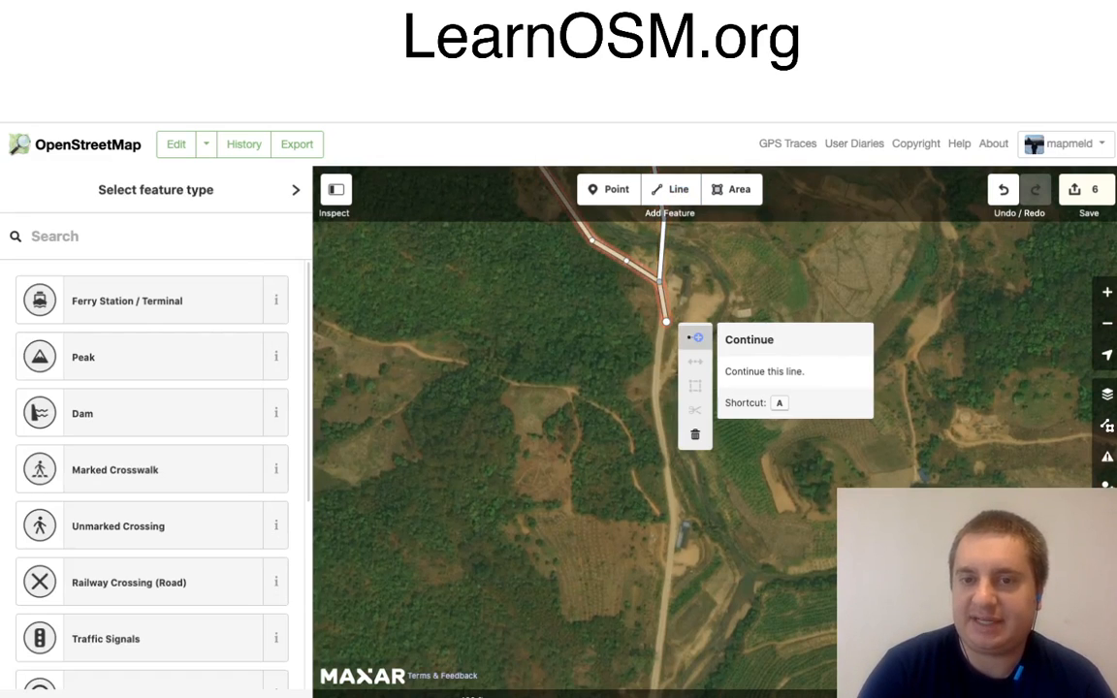
left_click(695, 337)
left_click(654, 383)
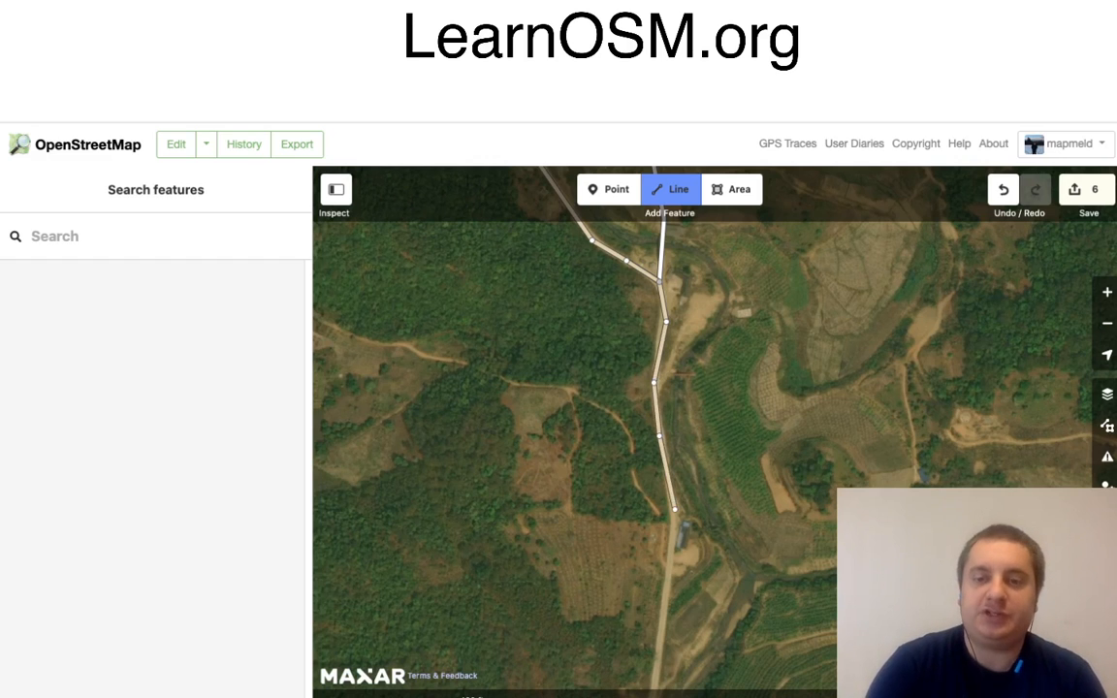
left_click(660, 433)
left_click(675, 510)
Step: Extend the minor road south past the roadside building, around the bend by the stream, and south-west along the forest's edge
left_click_drag(728, 542, 756, 354)
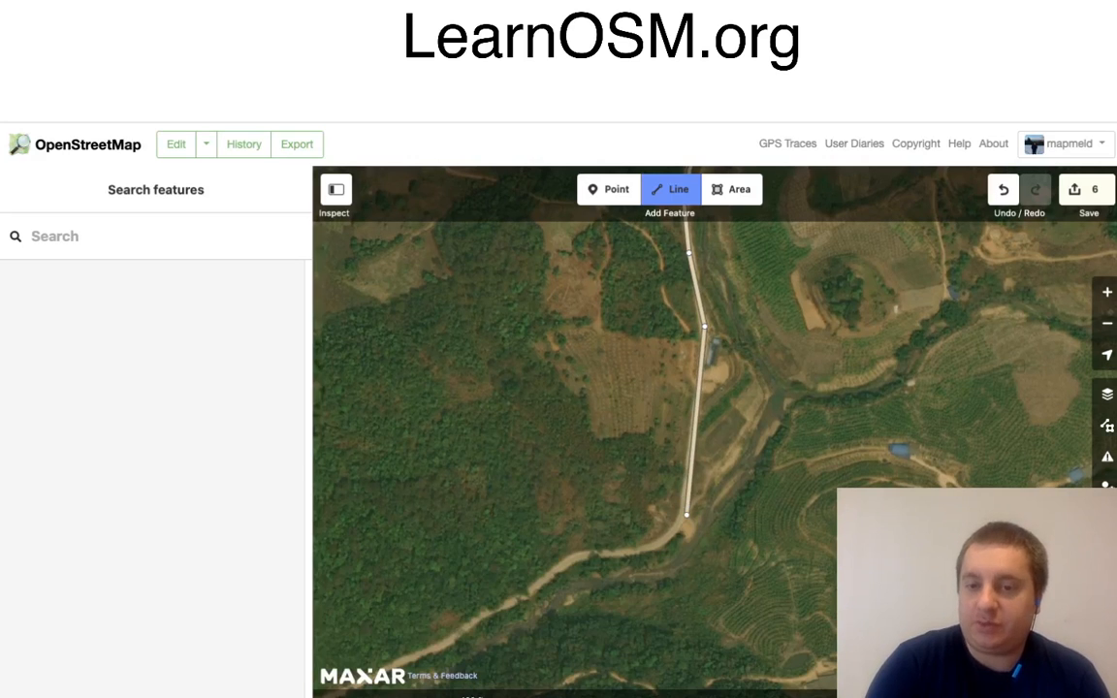
left_click(687, 514)
left_click(660, 549)
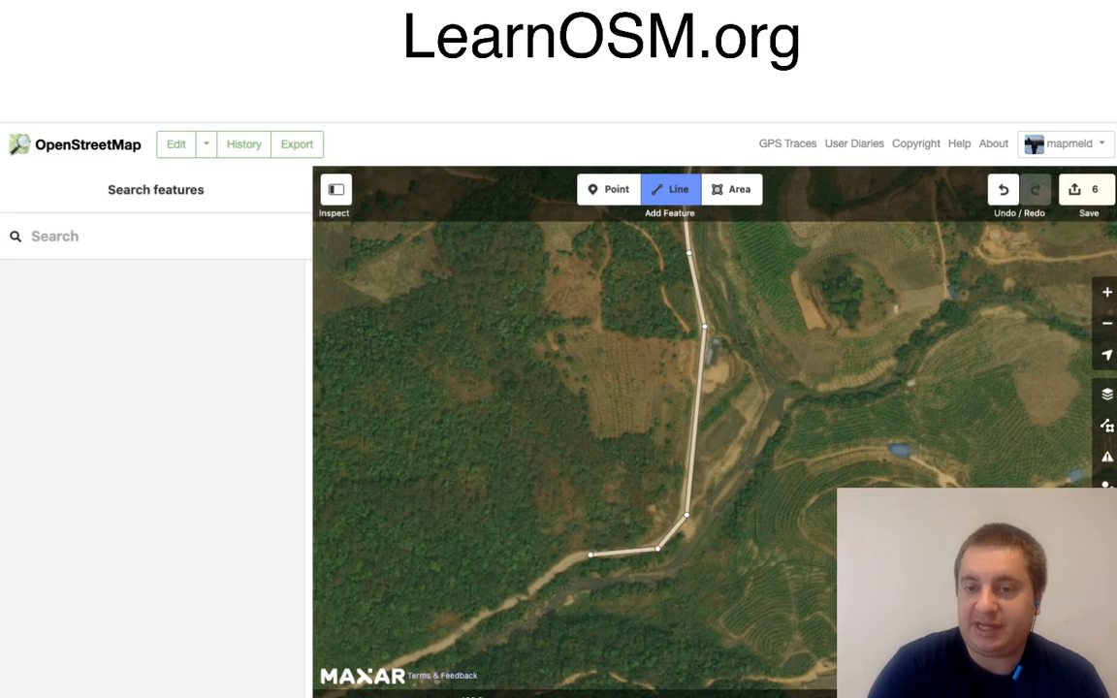
left_click(581, 549)
mouse_move(671, 591)
left_mouse_down()
mouse_move(726, 470)
mouse_move(758, 442)
mouse_move(947, 385)
left_mouse_up()
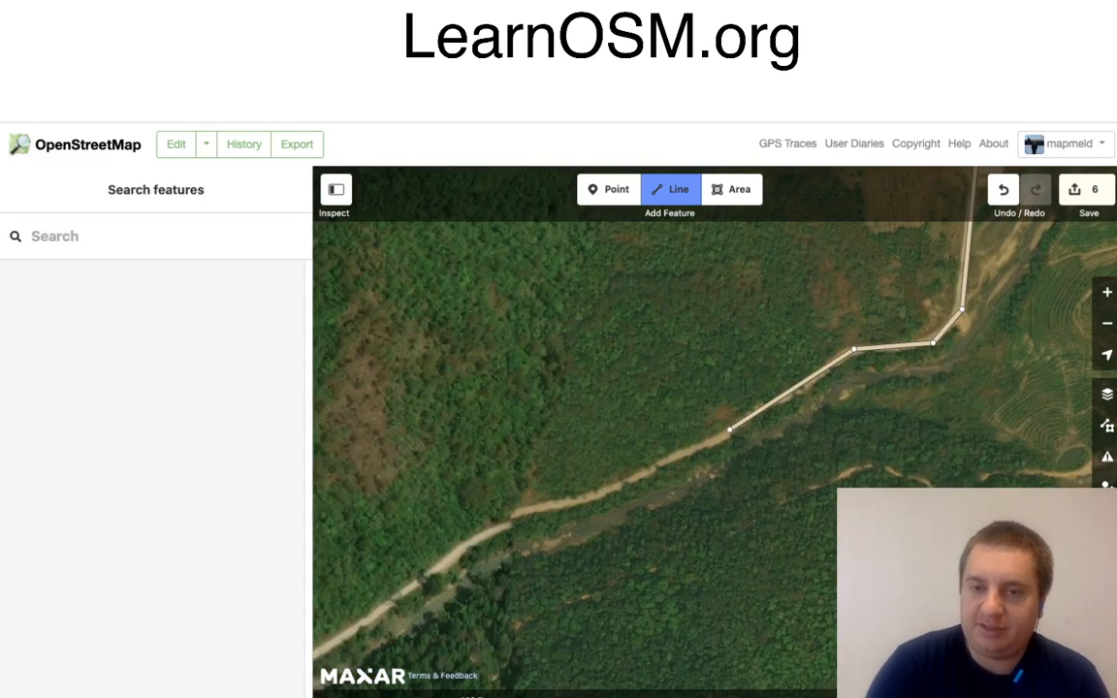
left_click(720, 437)
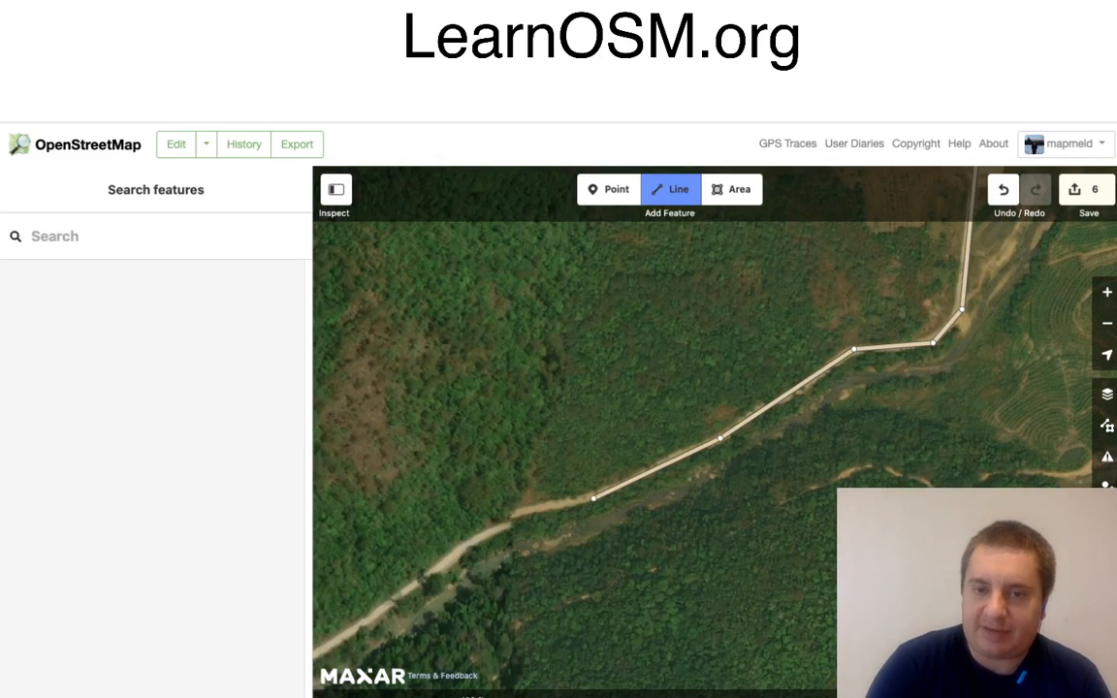
left_click(594, 498)
Step: Continue the road south-west past the bare roadside clearing, then turn it south across the bridge over the river
left_click_drag(554, 541, 719, 527)
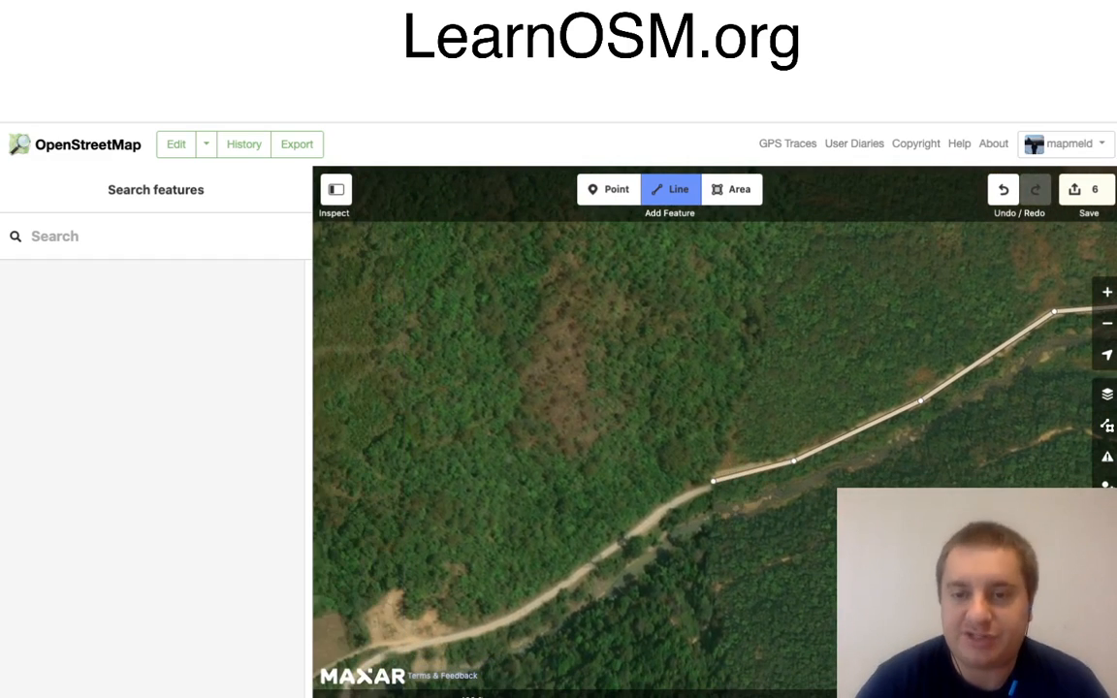
left_click(667, 504)
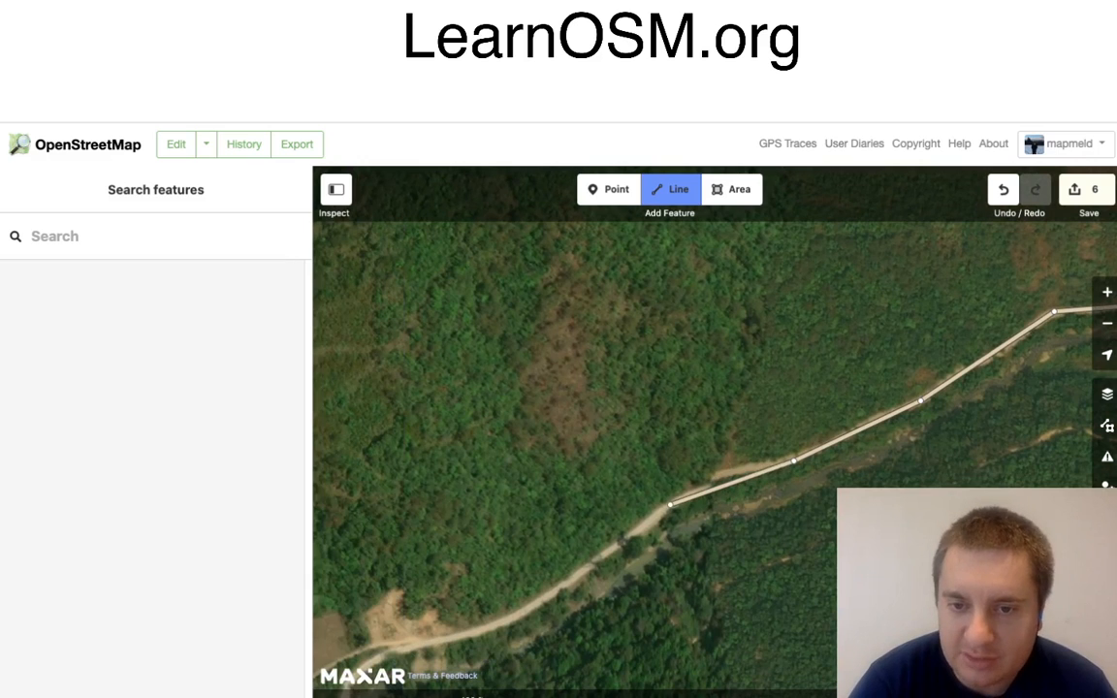
left_click(635, 539)
left_click(505, 621)
left_click_drag(551, 662, 922, 449)
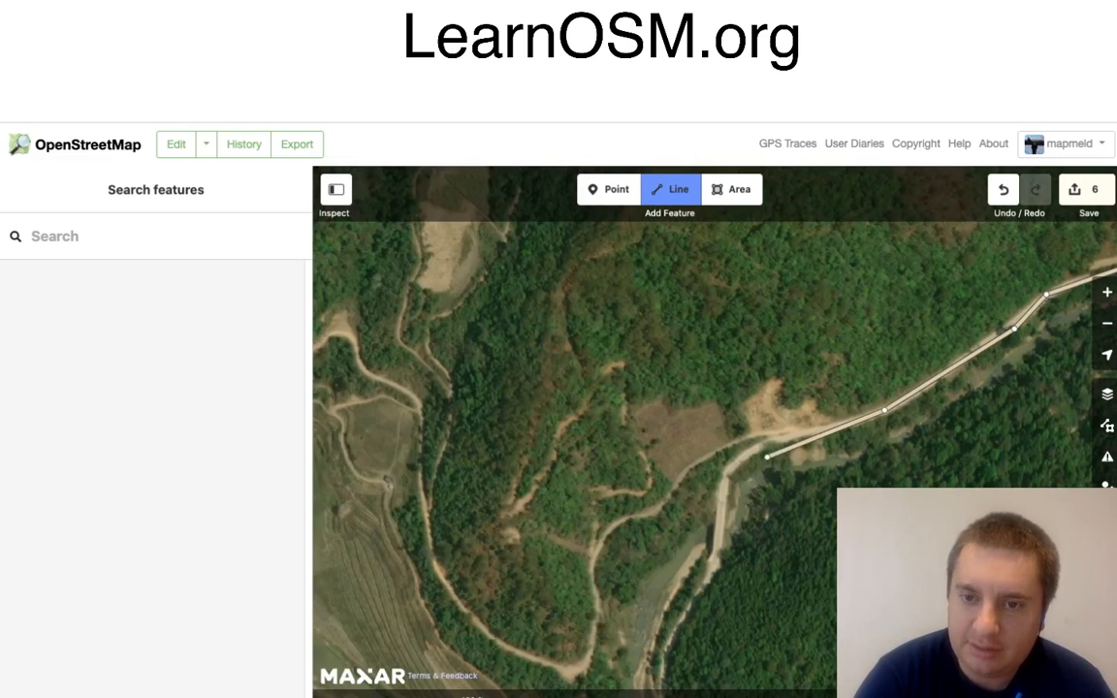
left_click(774, 441)
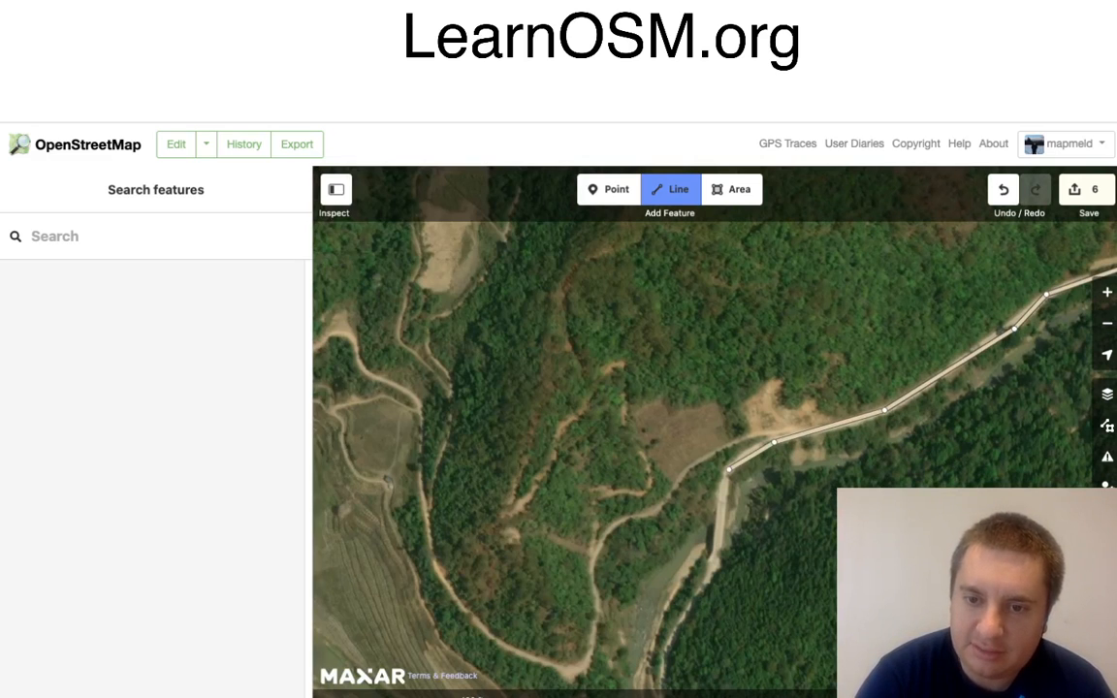
left_click(730, 469)
left_click(715, 574)
Step: Trace the road south along the river's east bank to the bend, then turn it west toward the small fields
left_click_drag(783, 629, 865, 365)
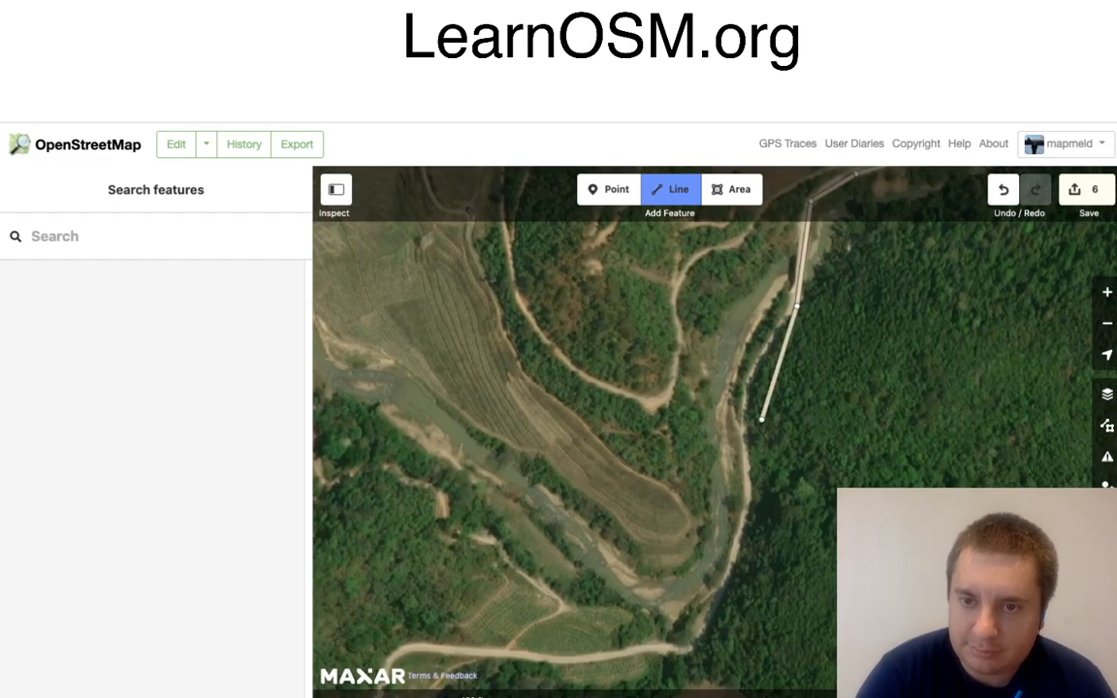
left_click(741, 427)
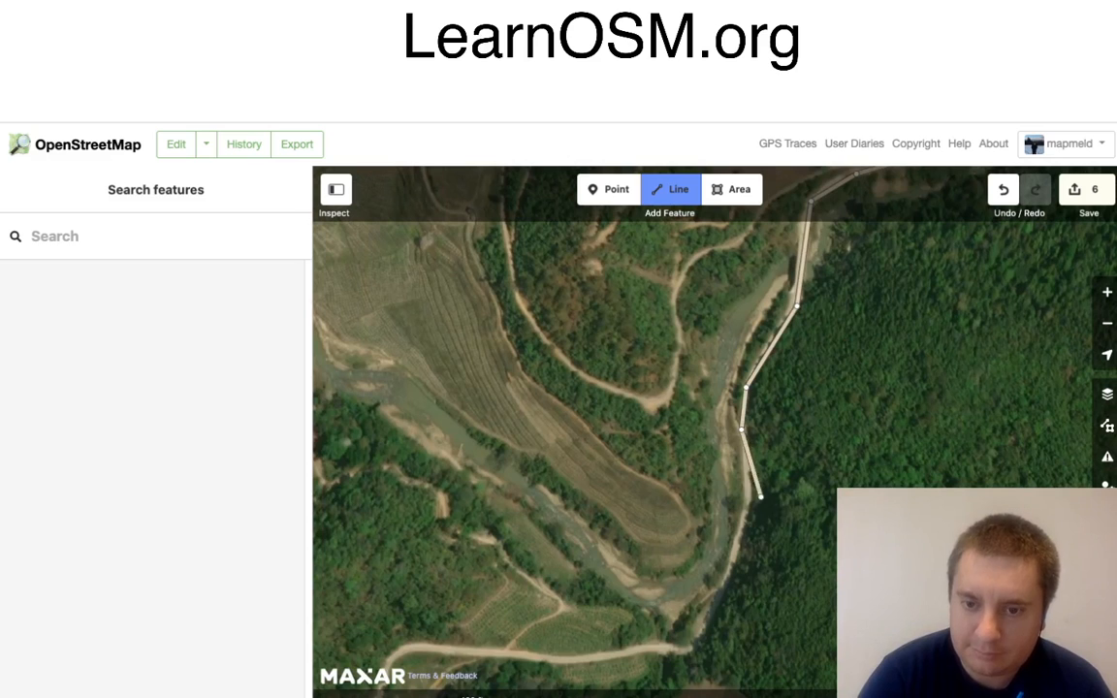
left_click(749, 500)
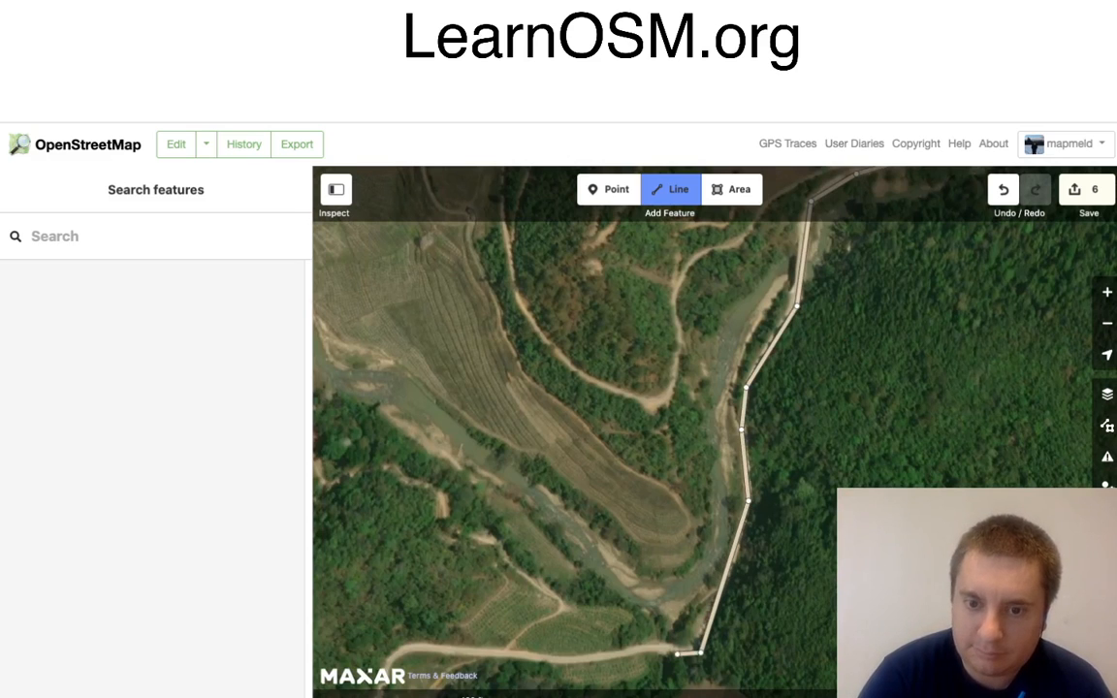
double_click(677, 654)
left_click(652, 648)
Step: Continue the road west below the terraced fields, around the bend, and south-west past the dark pond
left_click_drag(535, 596, 892, 361)
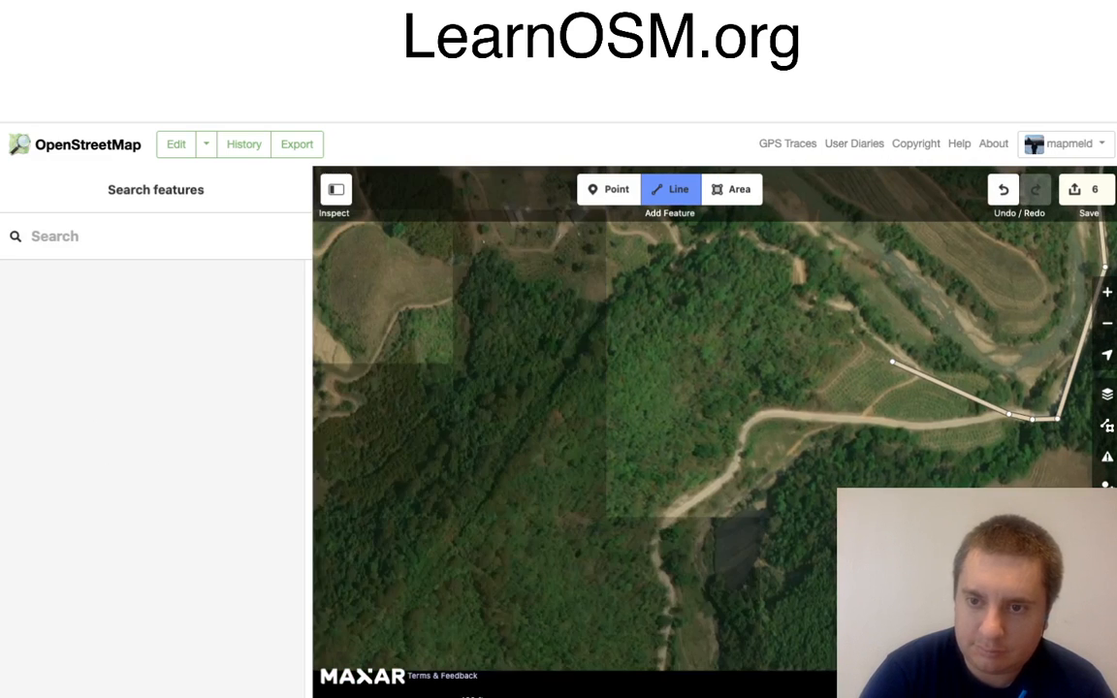
left_click(916, 427)
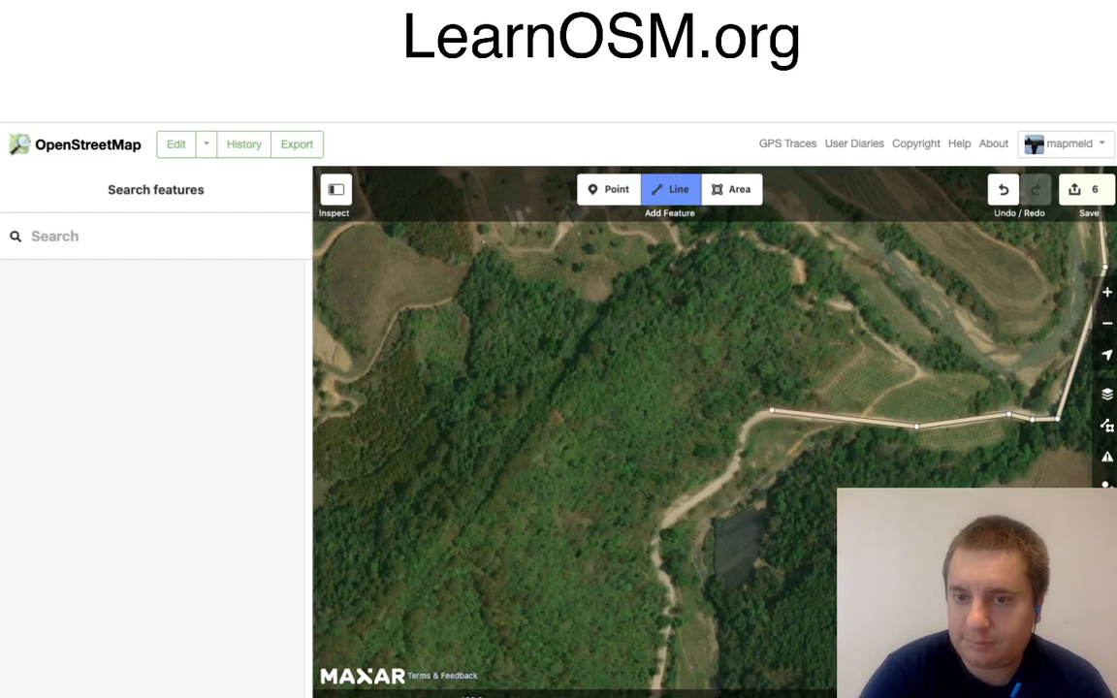
left_click(772, 412)
left_click(745, 427)
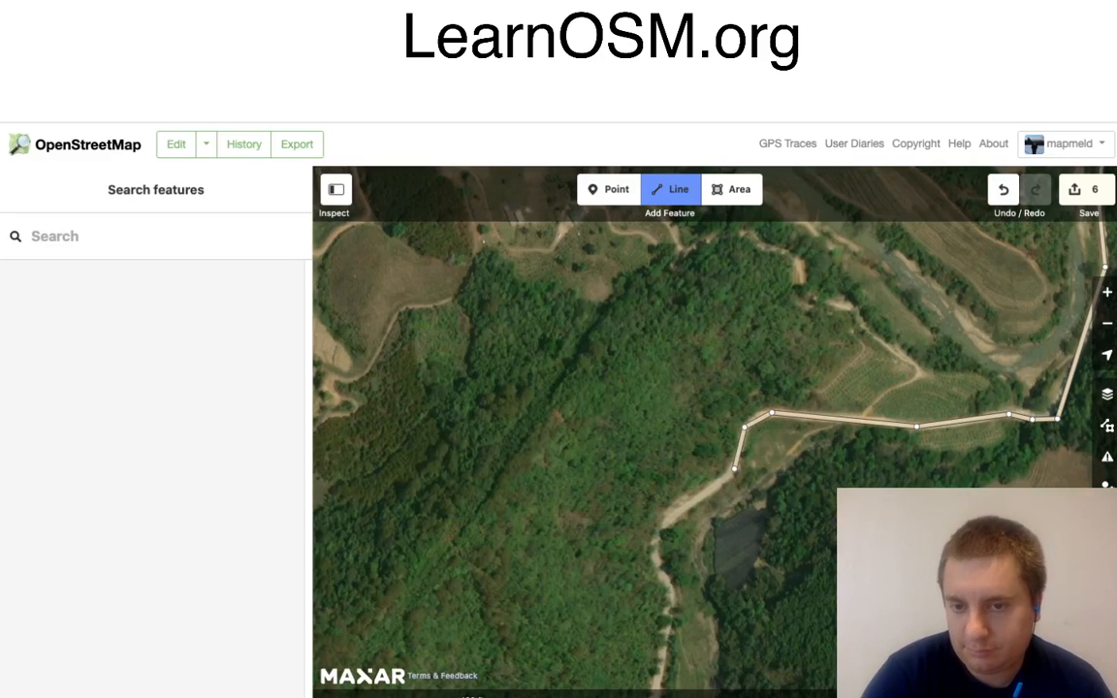
left_click(734, 469)
left_click(661, 521)
left_click(649, 556)
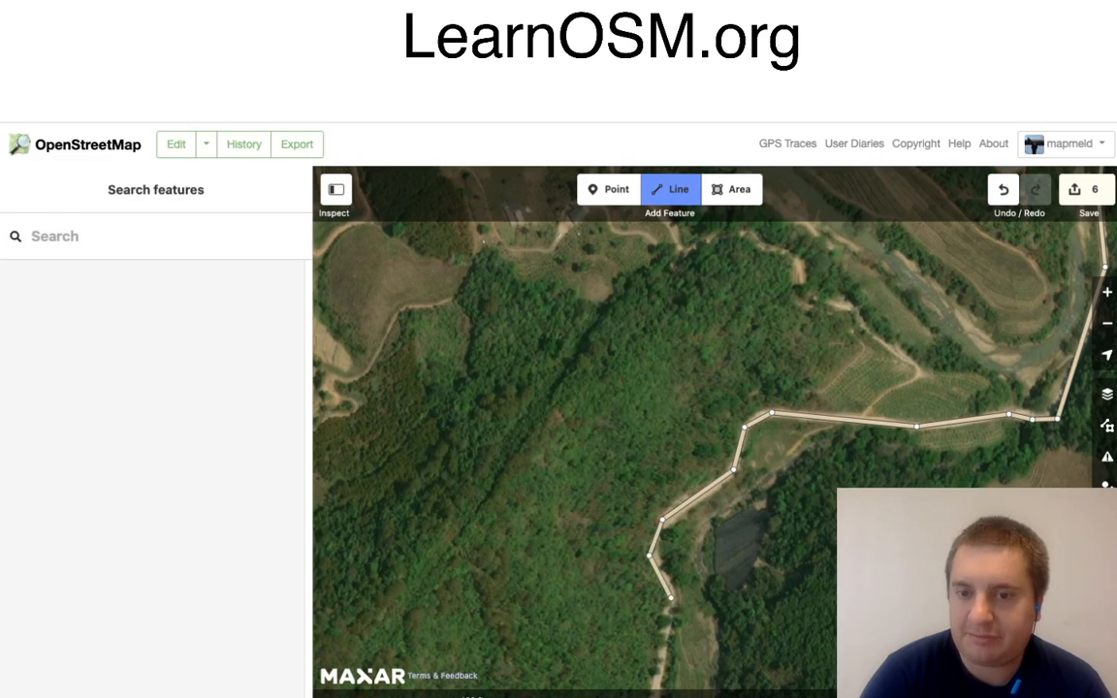
left_click(671, 597)
Step: Trace the road's winding stretch south-west through the forest, from the narrow riverside field to the sharp bend below the S-curve
mouse_move(728, 628)
left_mouse_down()
mouse_move(770, 429)
mouse_move(857, 271)
left_mouse_up()
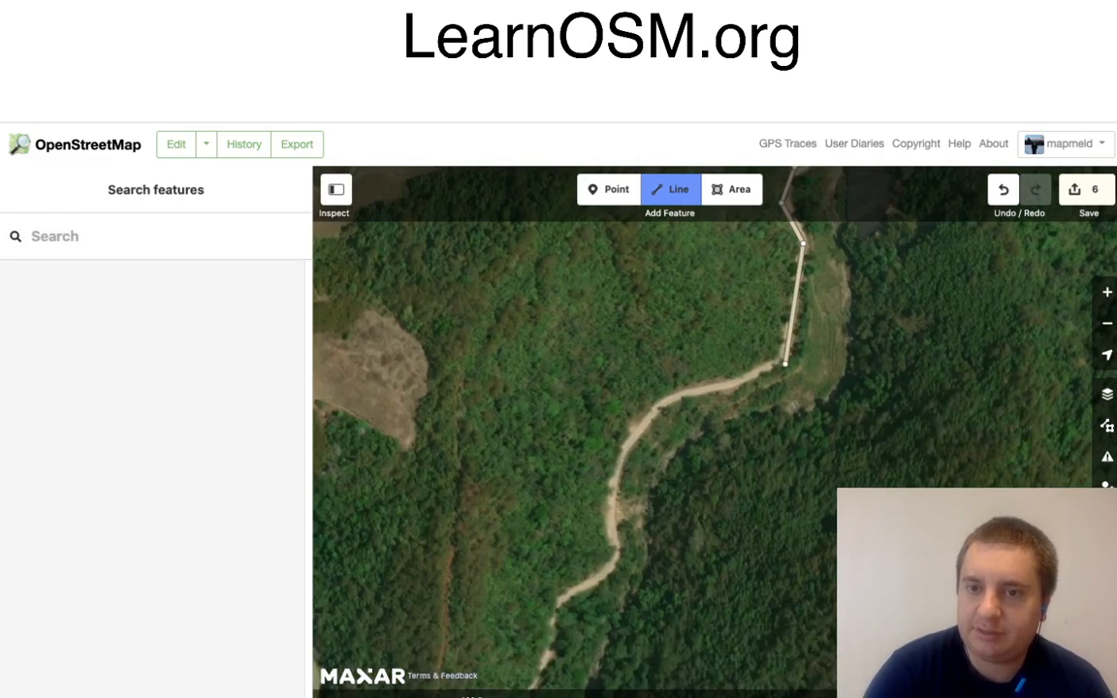
left_click(786, 361)
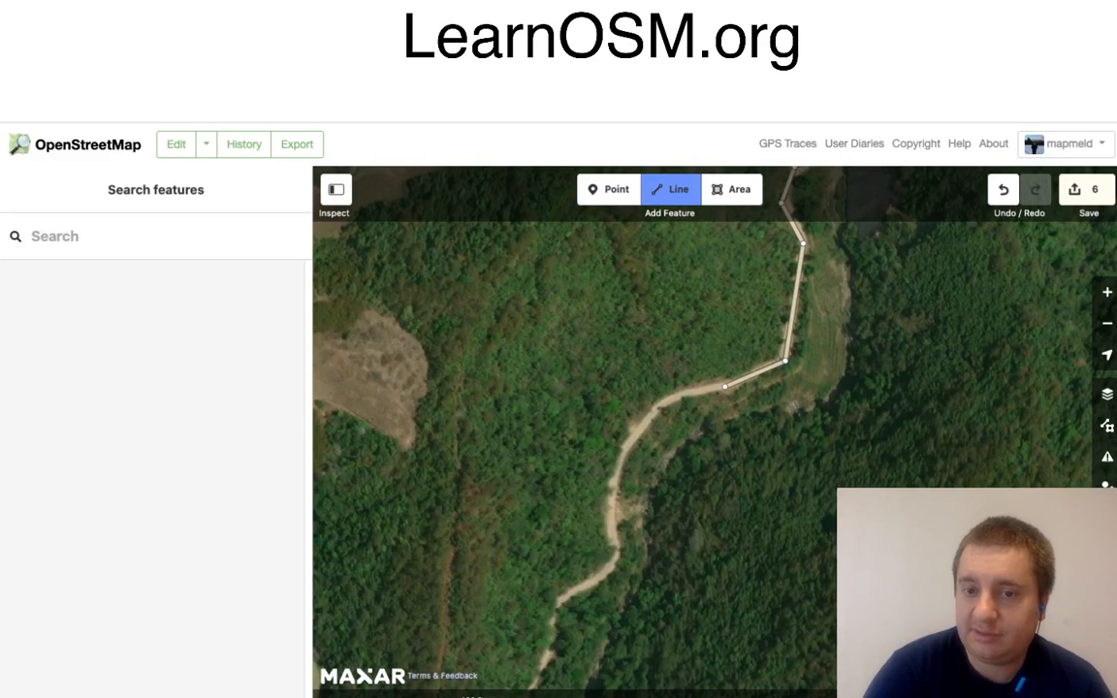
left_click(726, 386)
left_click(669, 394)
left_click(622, 448)
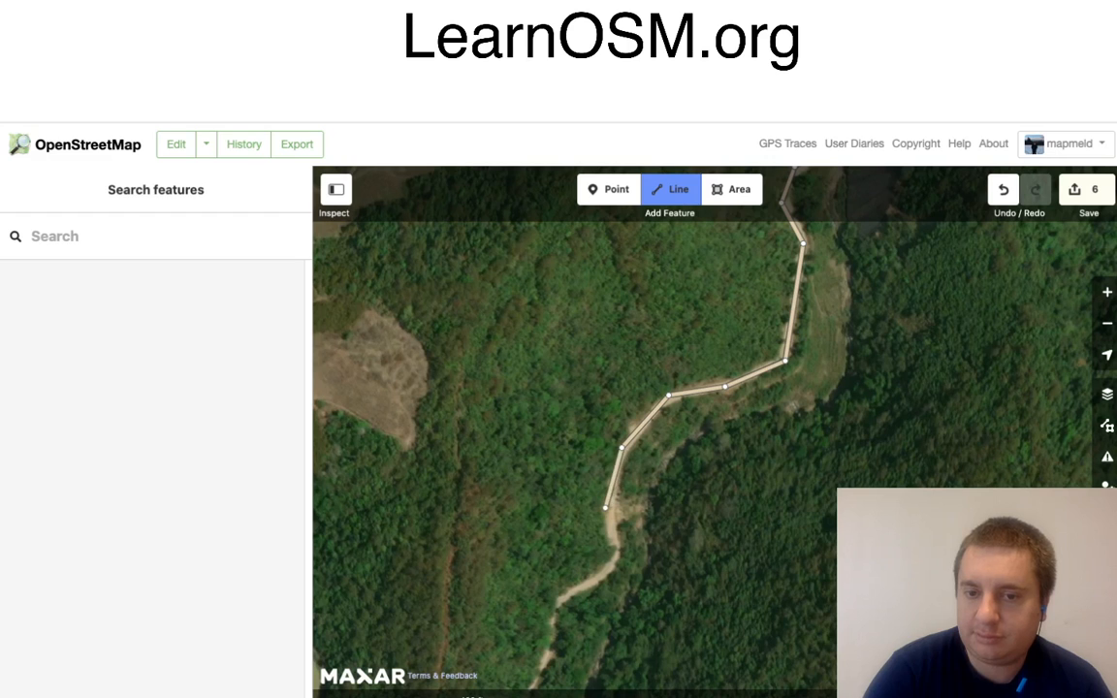
left_click(558, 604)
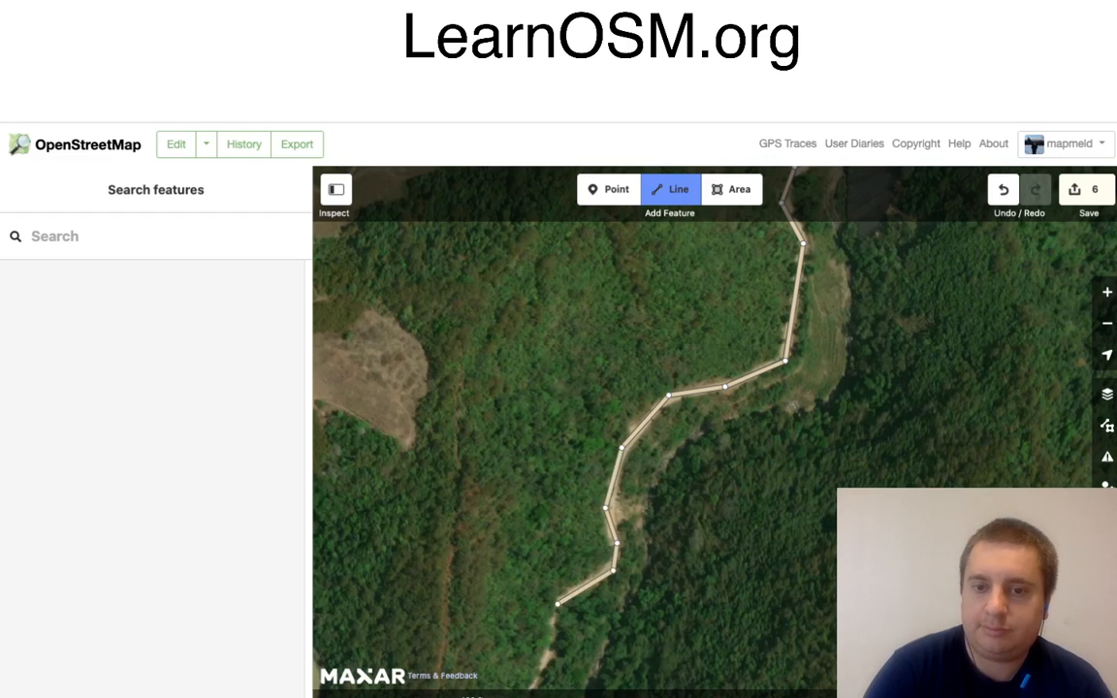
left_click(557, 605)
Step: Extend the road down the wooded slope, around the southern hairpin, and back north-west to the bare earth clearing
mouse_move(620, 620)
left_mouse_down()
mouse_move(678, 492)
mouse_move(864, 247)
left_mouse_up()
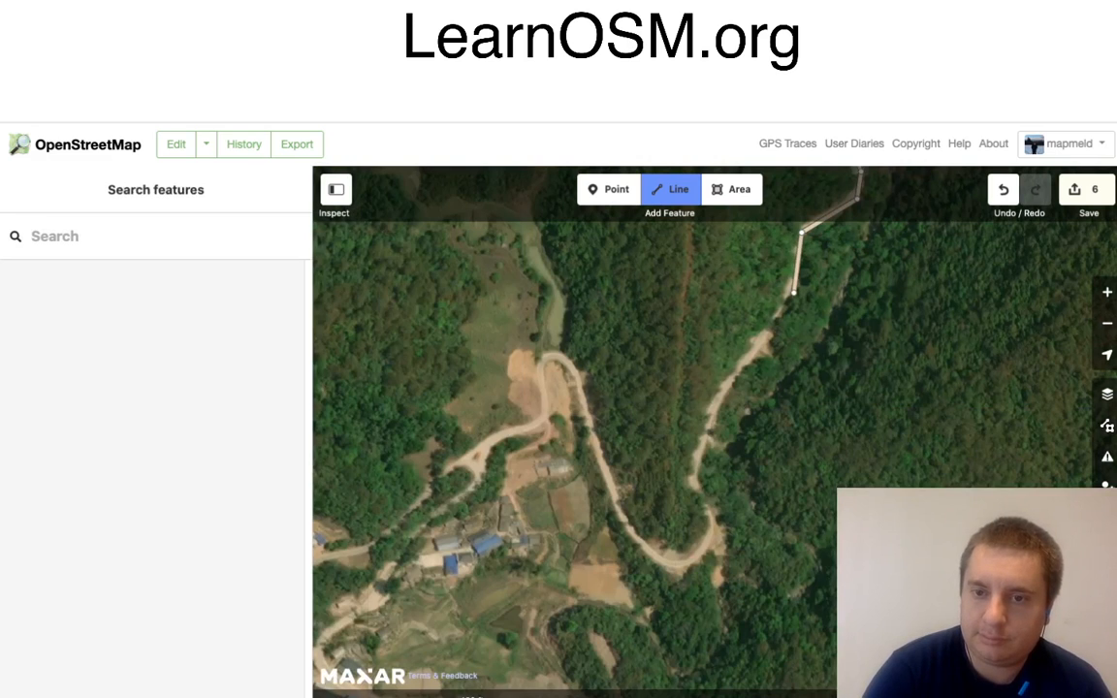
left_click(794, 290)
left_click(754, 348)
left_click(711, 407)
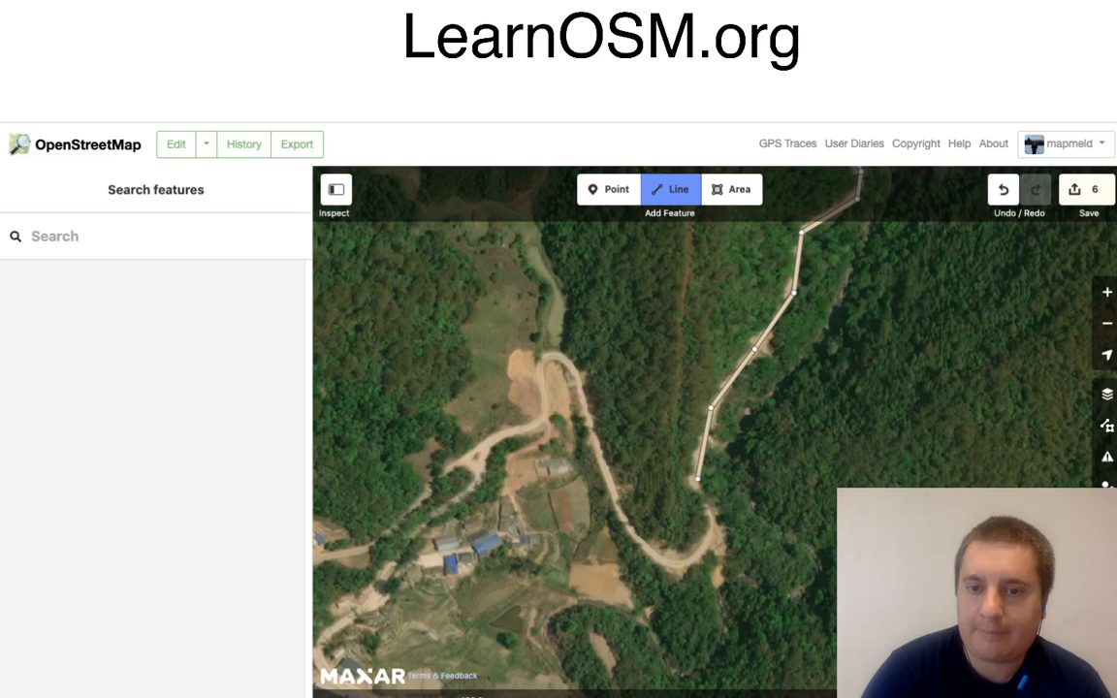
left_click(697, 479)
left_click(715, 526)
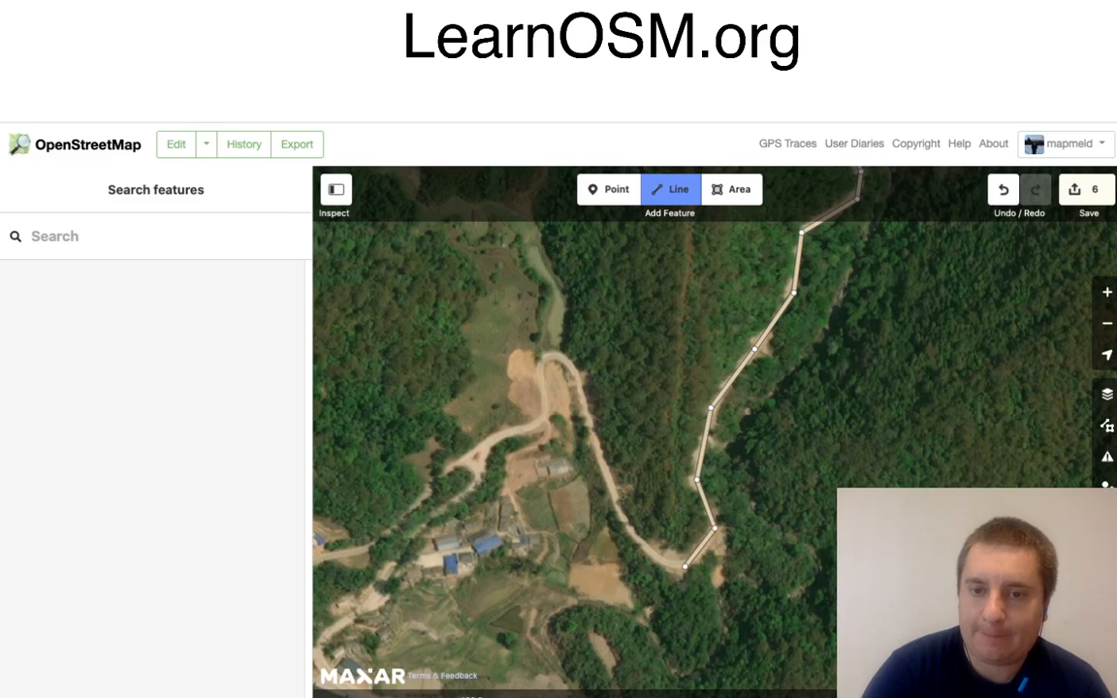
left_click(658, 564)
left_click(575, 380)
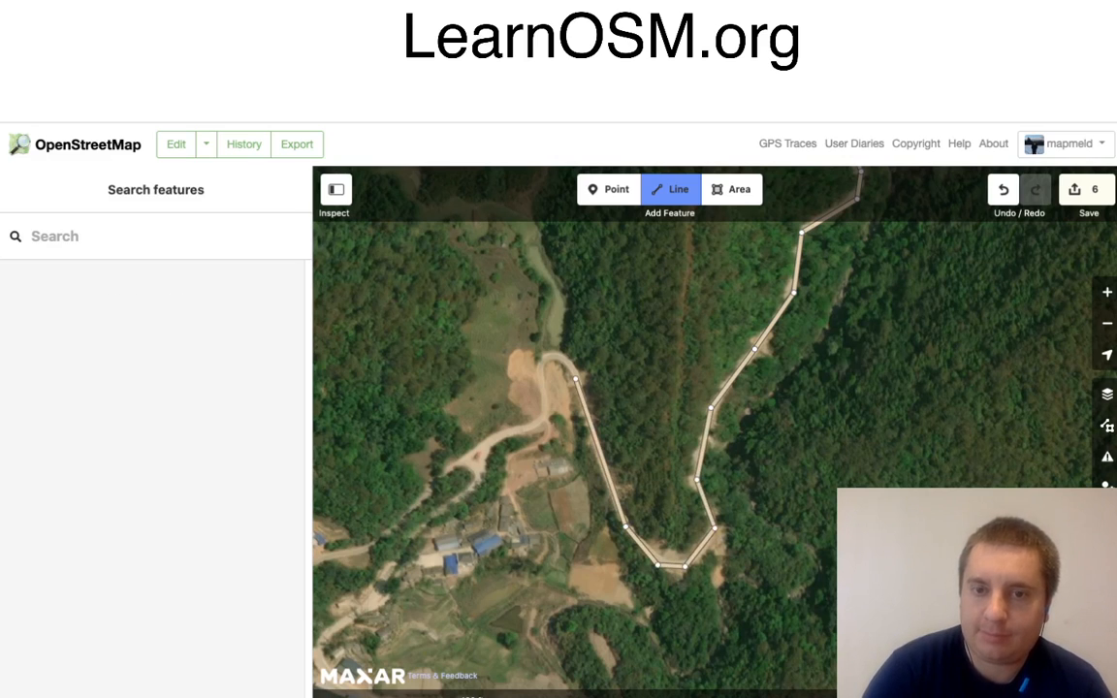
Step: Carry the road around the top of the loop at the bare clearing and back down south-west toward the village
left_click(536, 362)
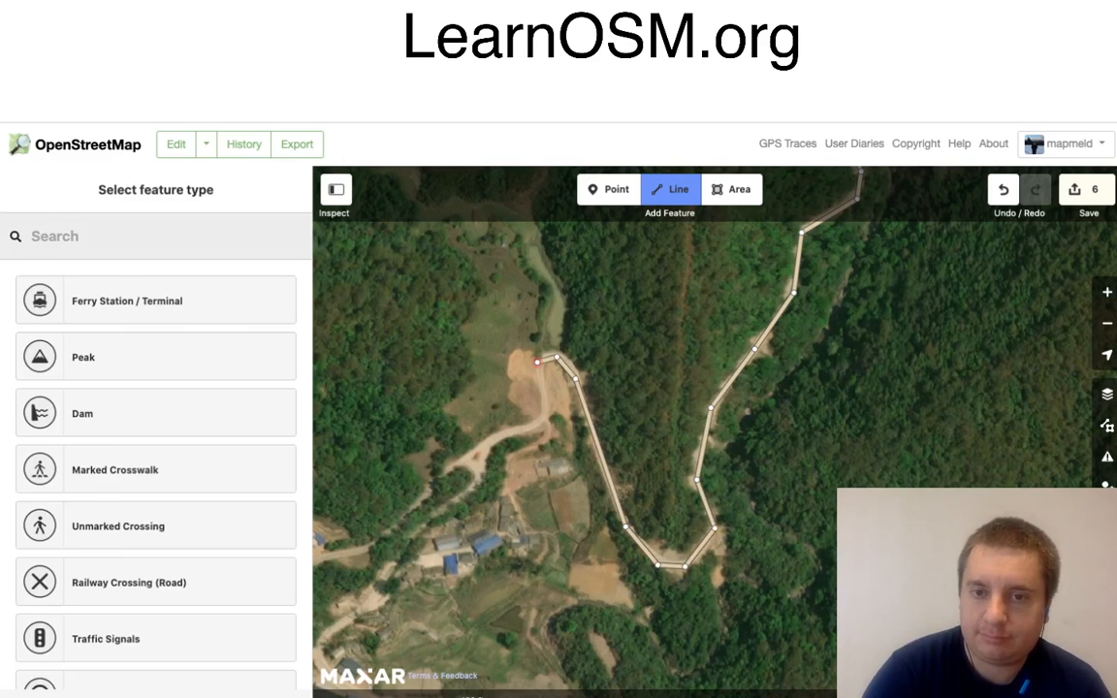
left_click(537, 382)
left_click(544, 418)
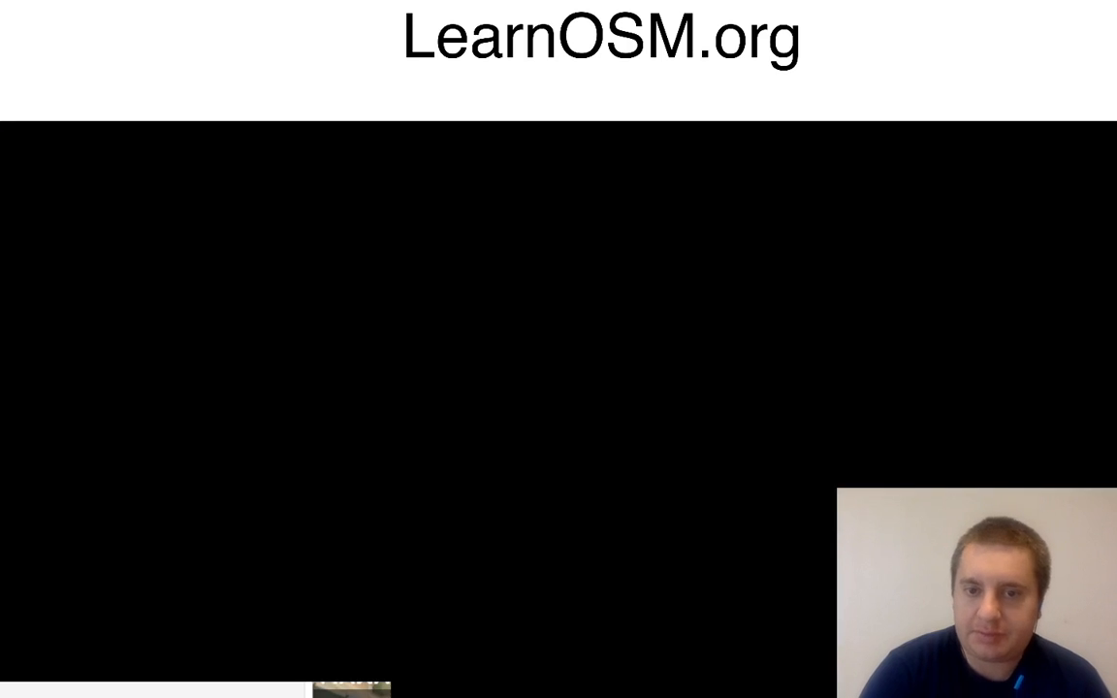
left_click(496, 434)
Step: Continue the road south-west past the northern blue-roofed houses and around the bend to the long blue-roofed building
mouse_move(596, 460)
left_mouse_down()
mouse_move(709, 440)
mouse_move(726, 365)
left_mouse_up()
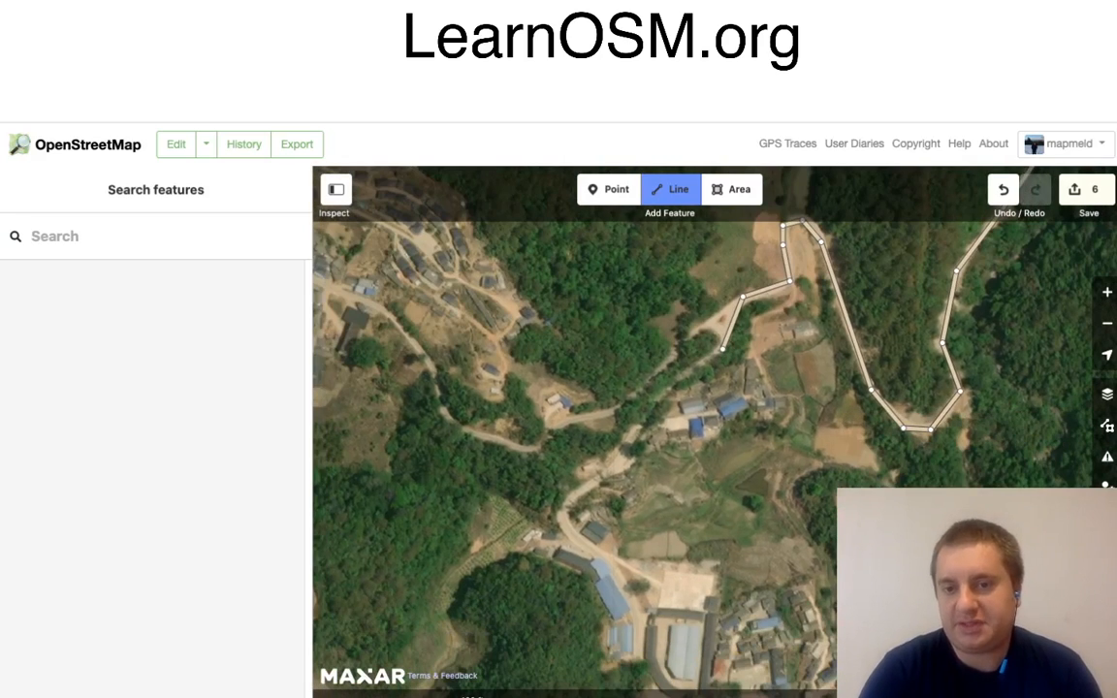
left_click(722, 349)
left_click(666, 388)
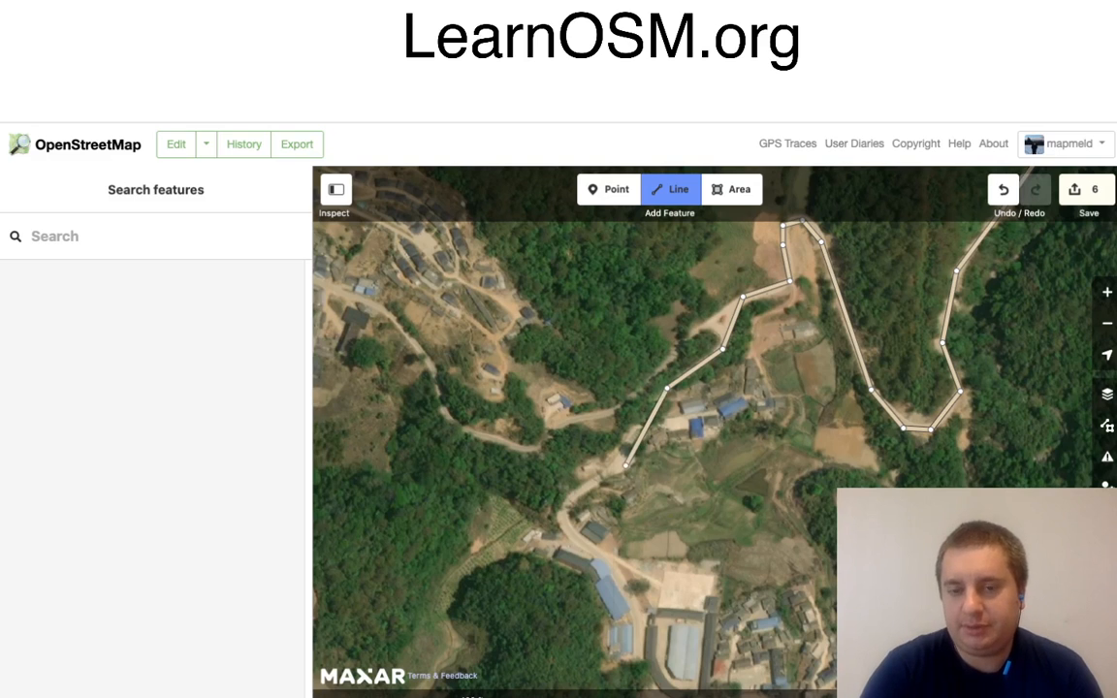
left_click(625, 464)
left_click(574, 497)
left_click(563, 524)
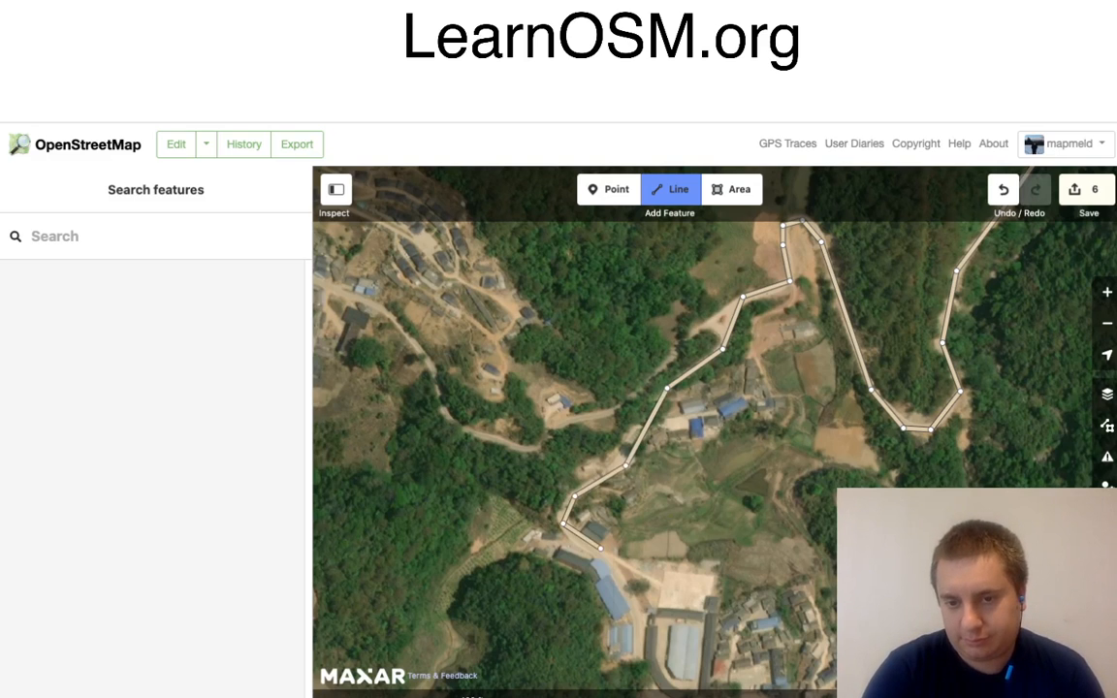
left_click(596, 553)
Step: Continue the road along the long blue-roofed building, around the south side of the walled compound, and east to the bend in the village street
left_click_drag(660, 607, 626, 484)
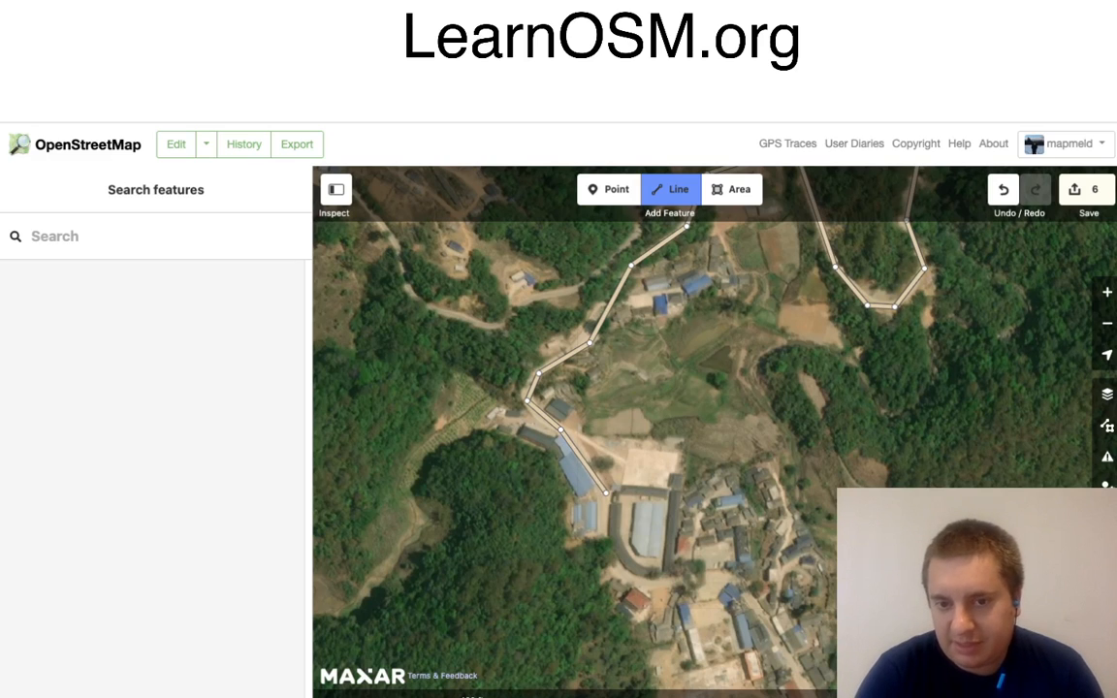
left_click(606, 493)
left_click(601, 544)
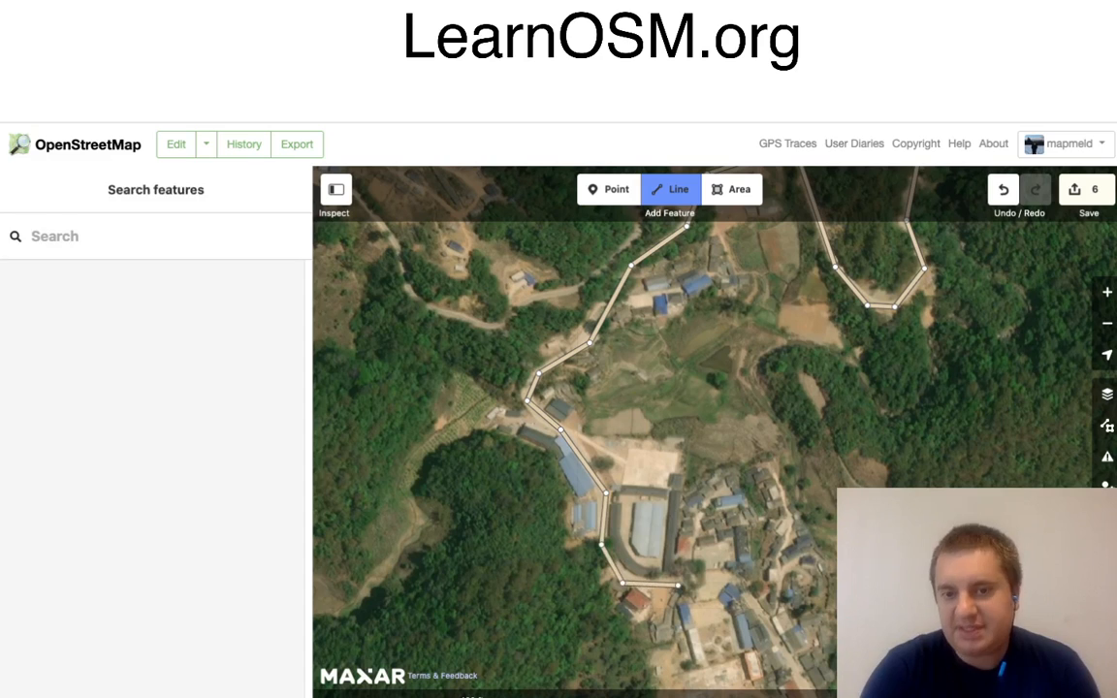
double_click(679, 585)
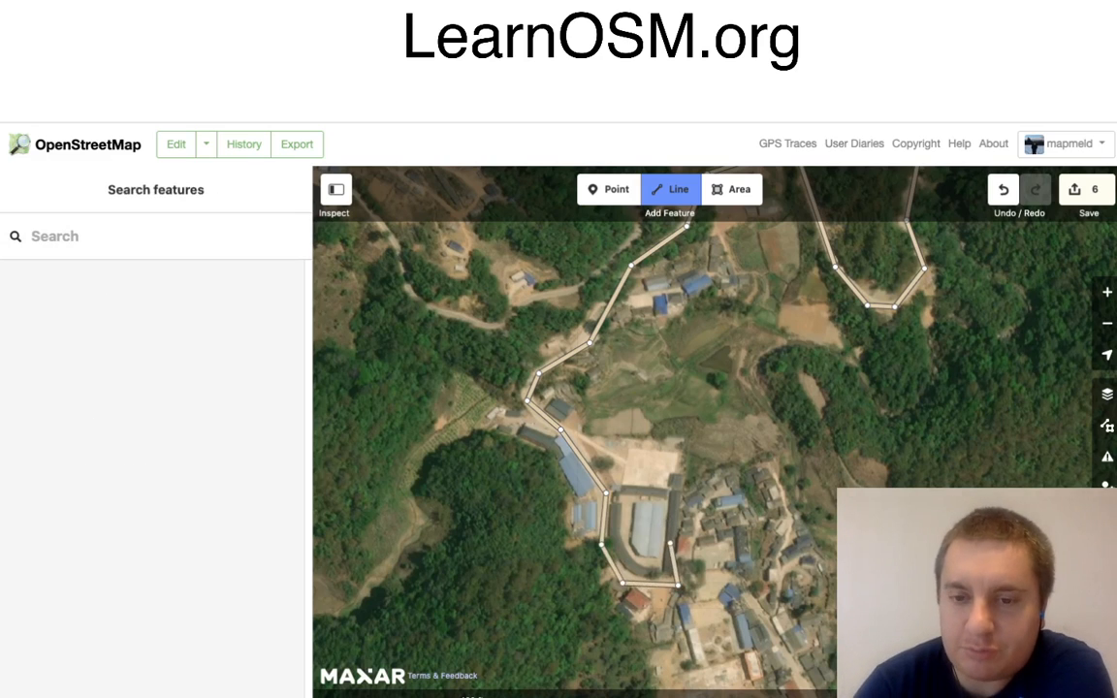
left_click(670, 541)
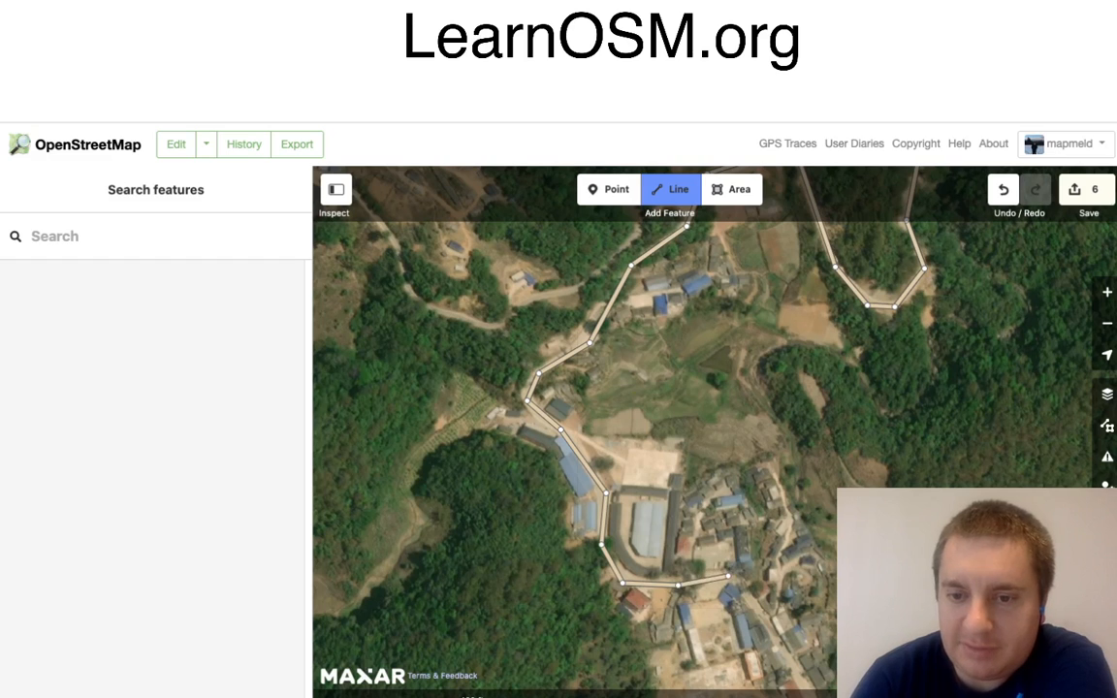
left_click(726, 576)
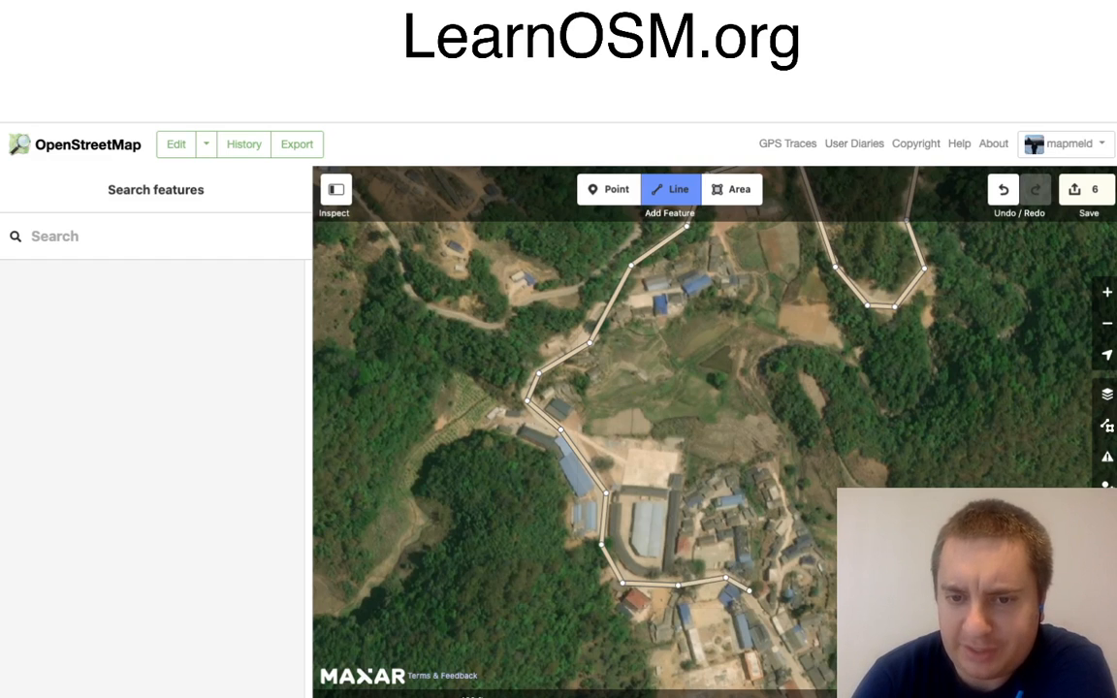
left_click(750, 591)
Step: Extend the road south-east down the village street, around the sharp corner at its southern end, and north-east toward the next cluster of houses
left_click_drag(812, 614, 756, 494)
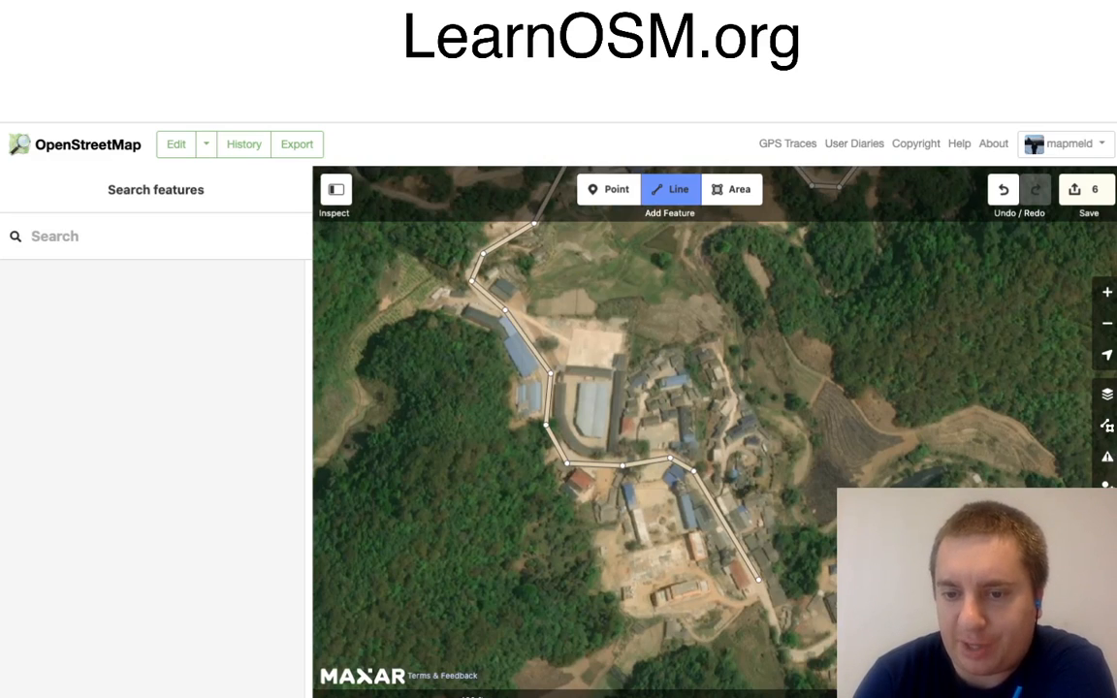
left_click(758, 579)
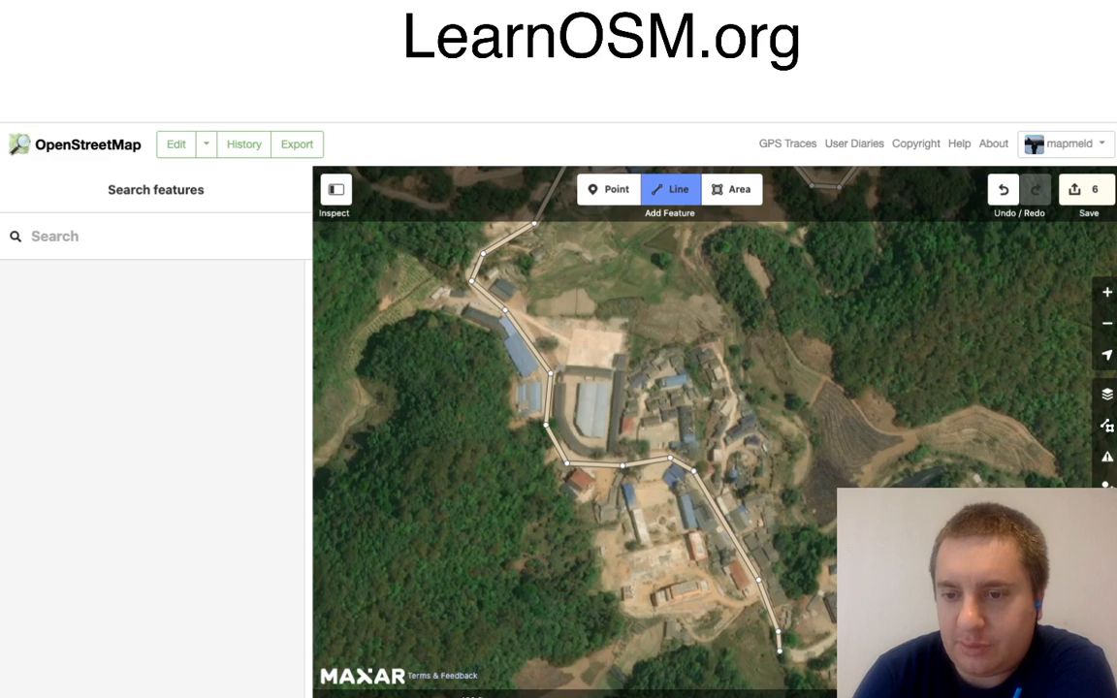
left_click(779, 635)
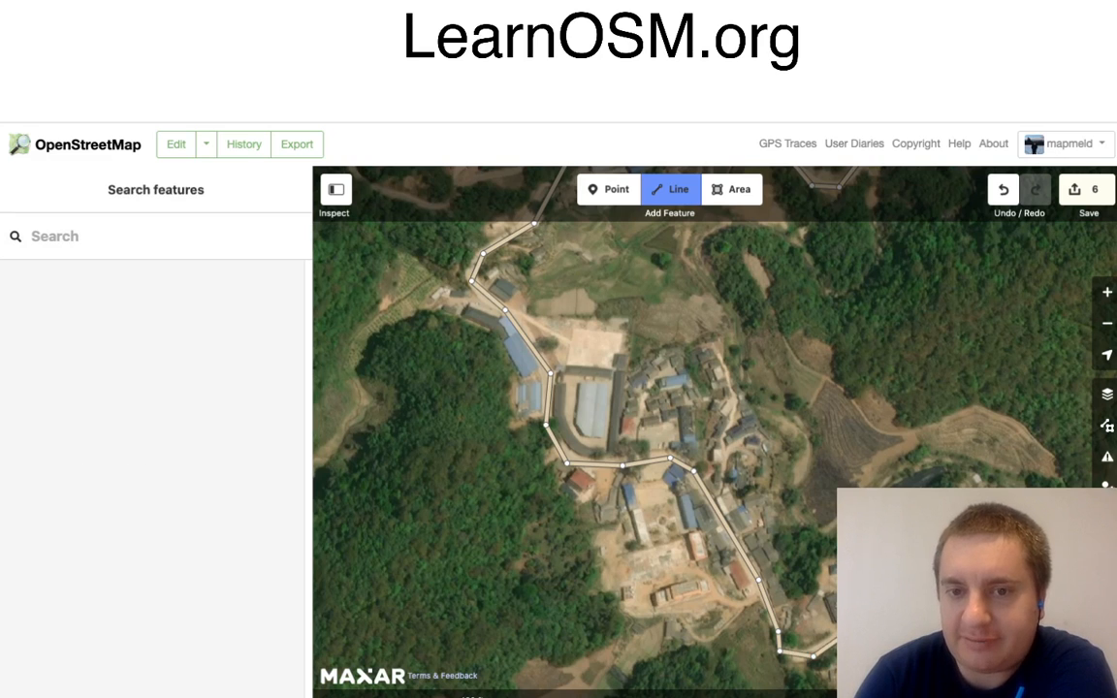
left_click_drag(951, 563, 870, 510)
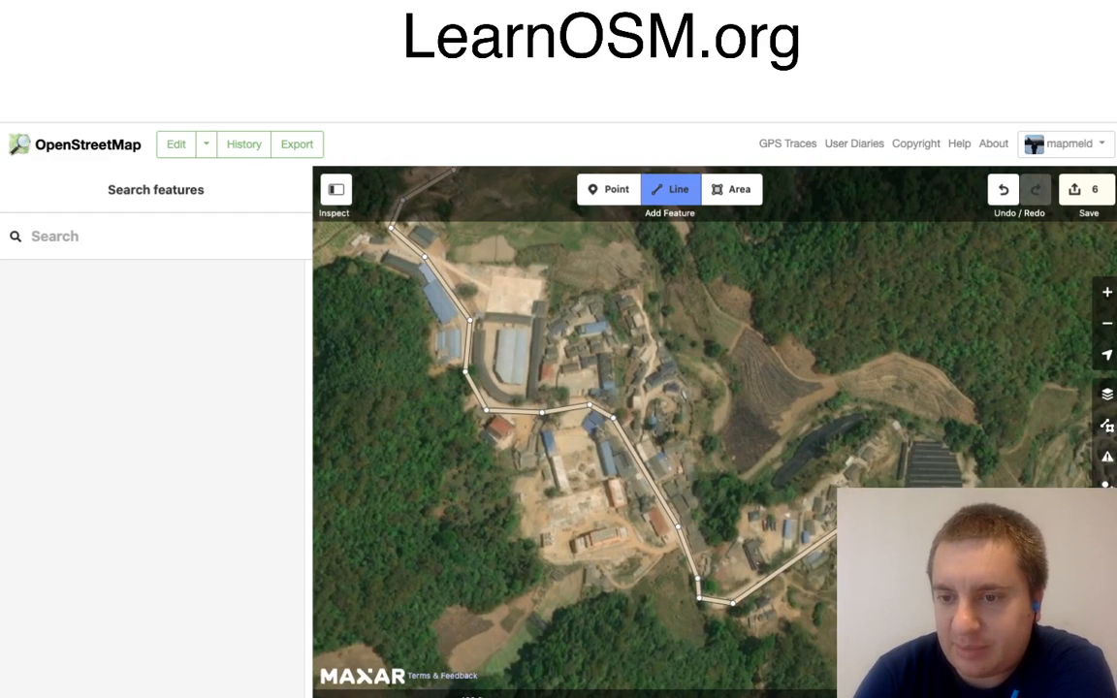
left_click_drag(869, 509, 865, 509)
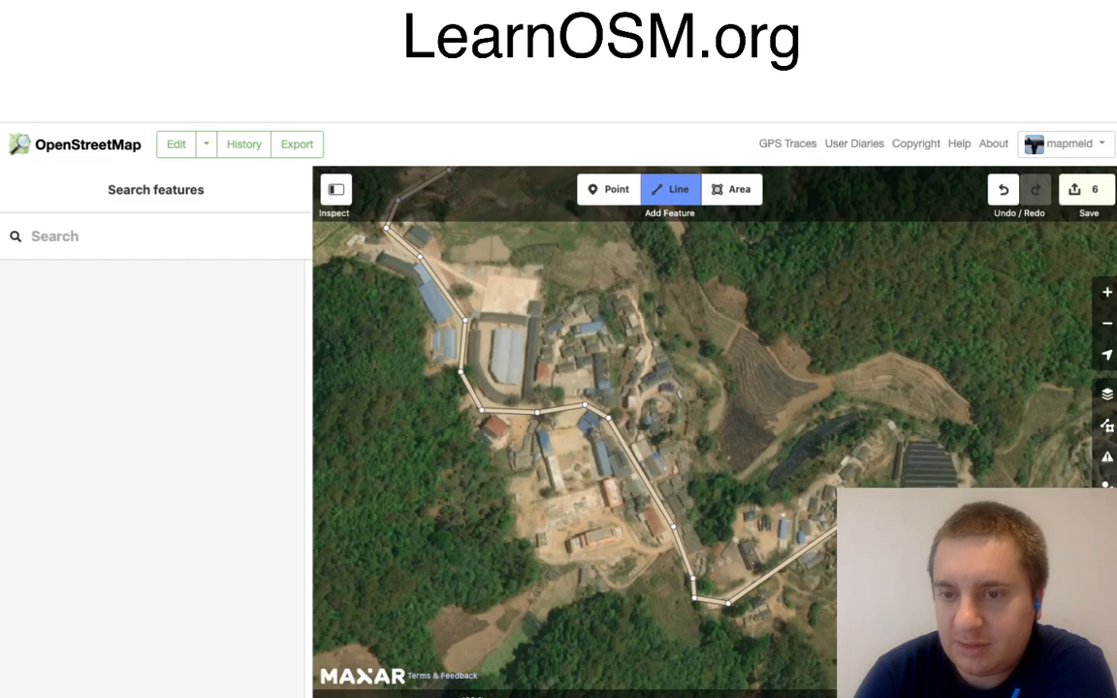
Step: Carry the road east past the small cluster of houses, south-east down the slope, and along the southern edge of the terraced village
left_click_drag(970, 580, 777, 487)
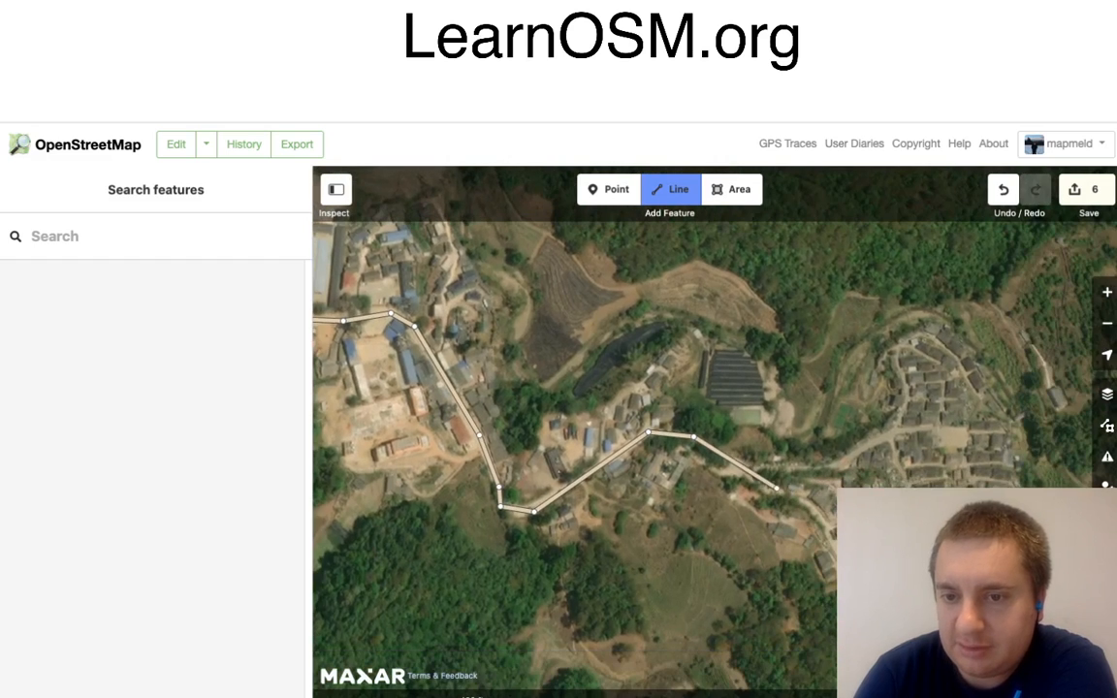
left_click(763, 488)
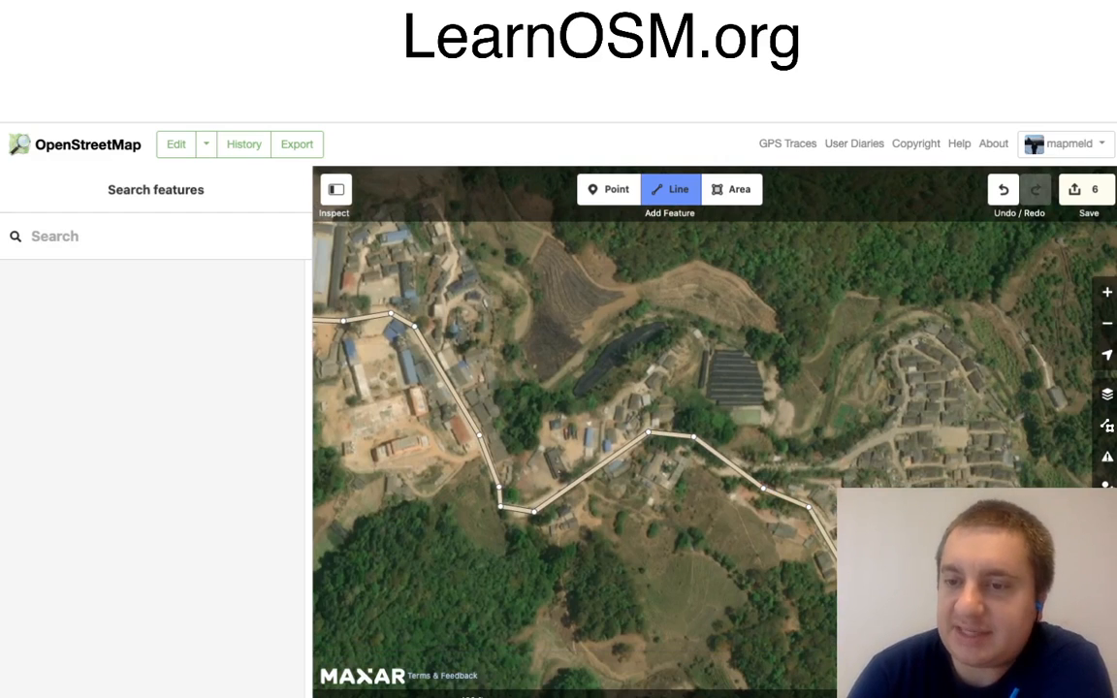
left_click_drag(1037, 545, 805, 525)
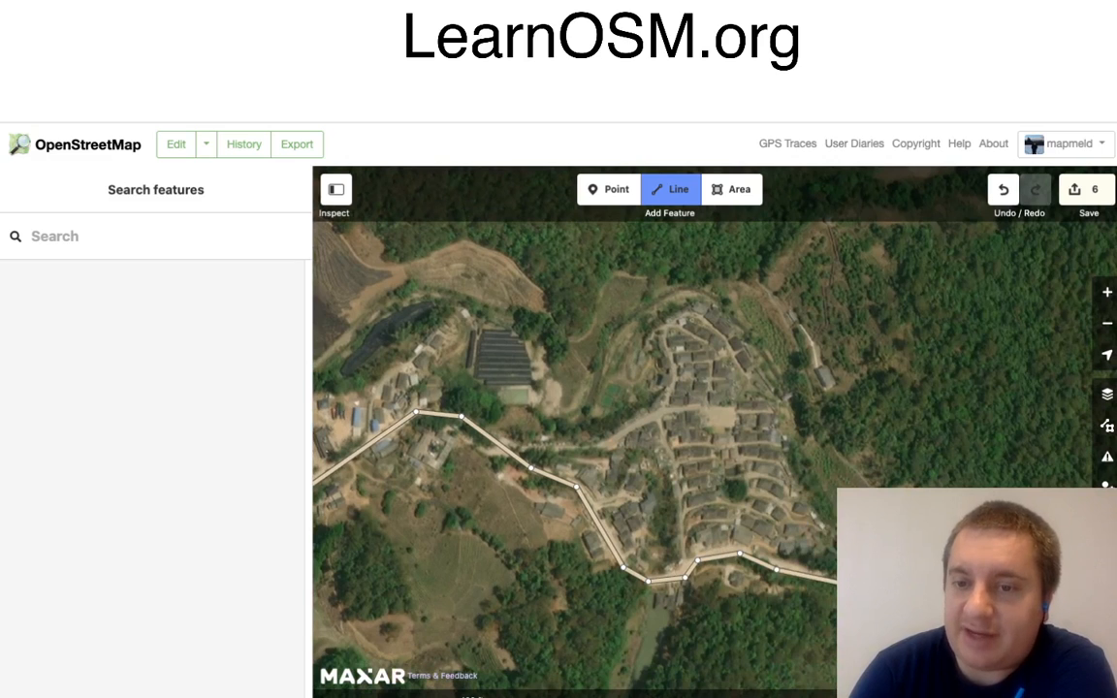
Step: Trace the road past the eastern buildings and the bare clearing, continue it south-east through the forest, and finish the line
scroll(715, 431, "down", 2)
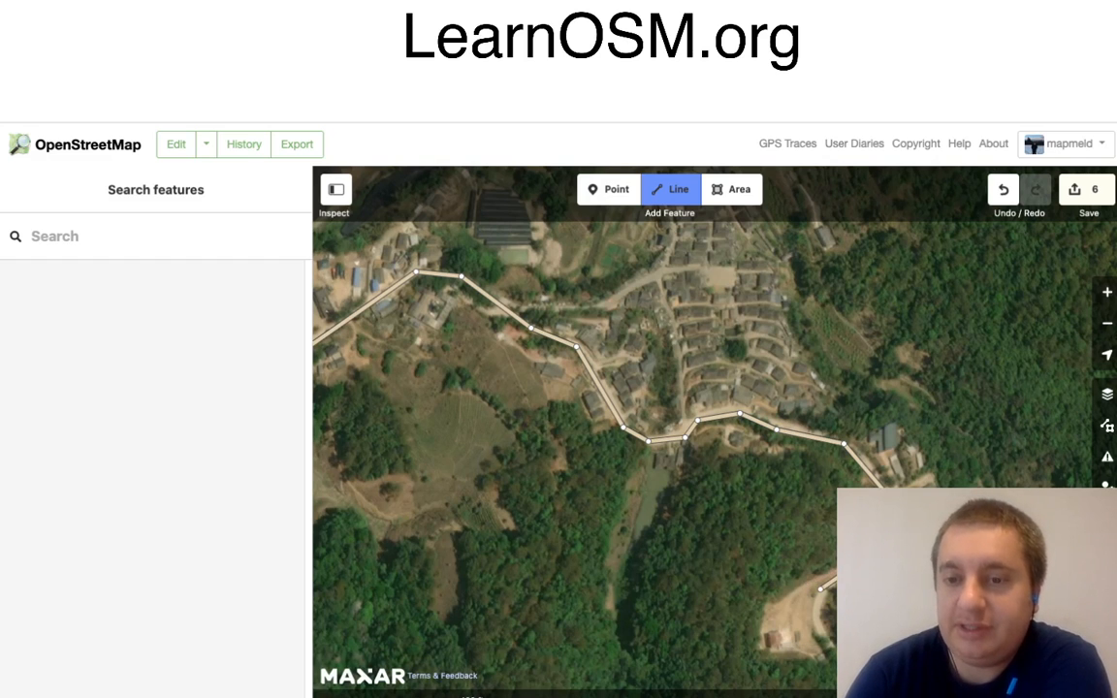
scroll(715, 431, "down", 2)
scroll(715, 432, "down", 3)
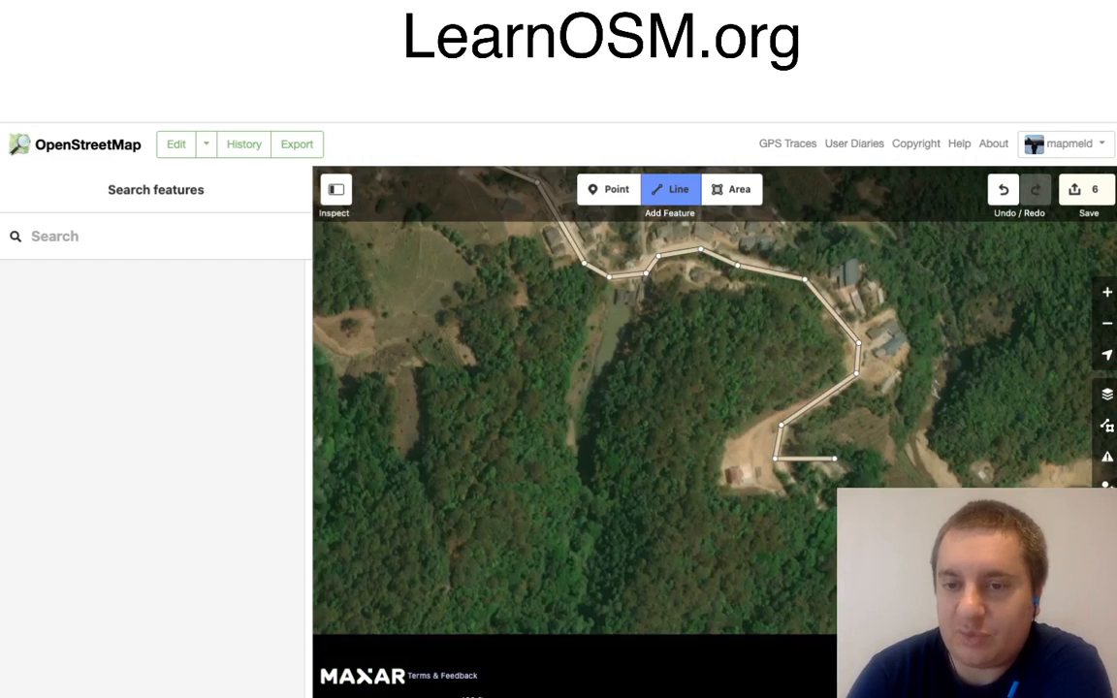
scroll(831, 525, "right", 1)
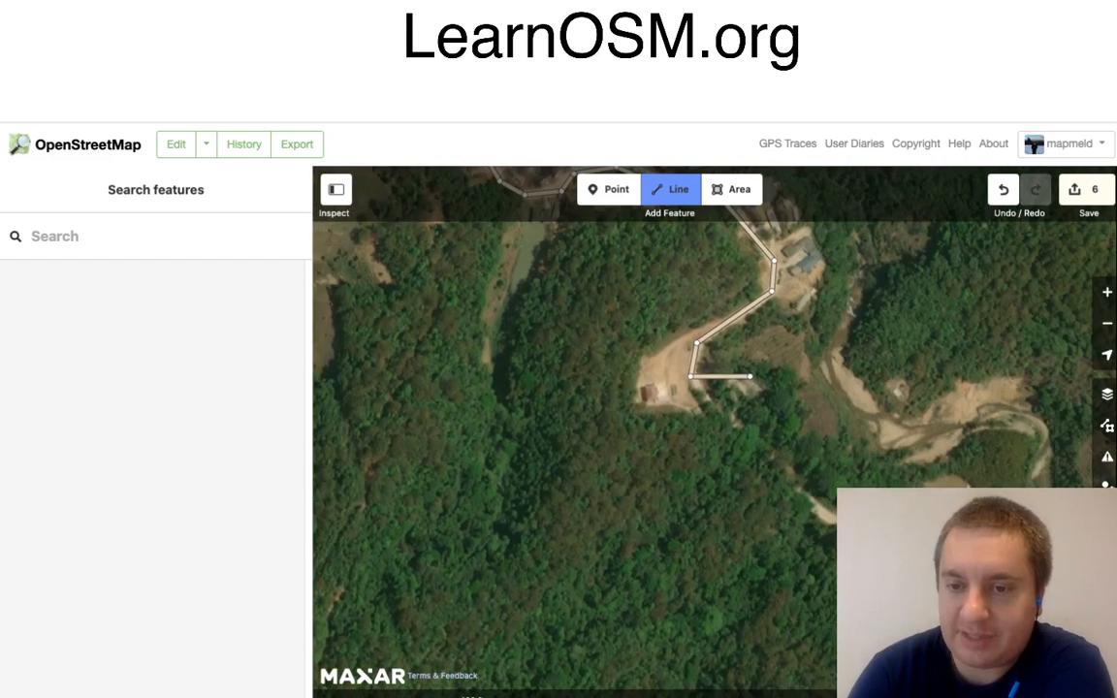
left_click(822, 517)
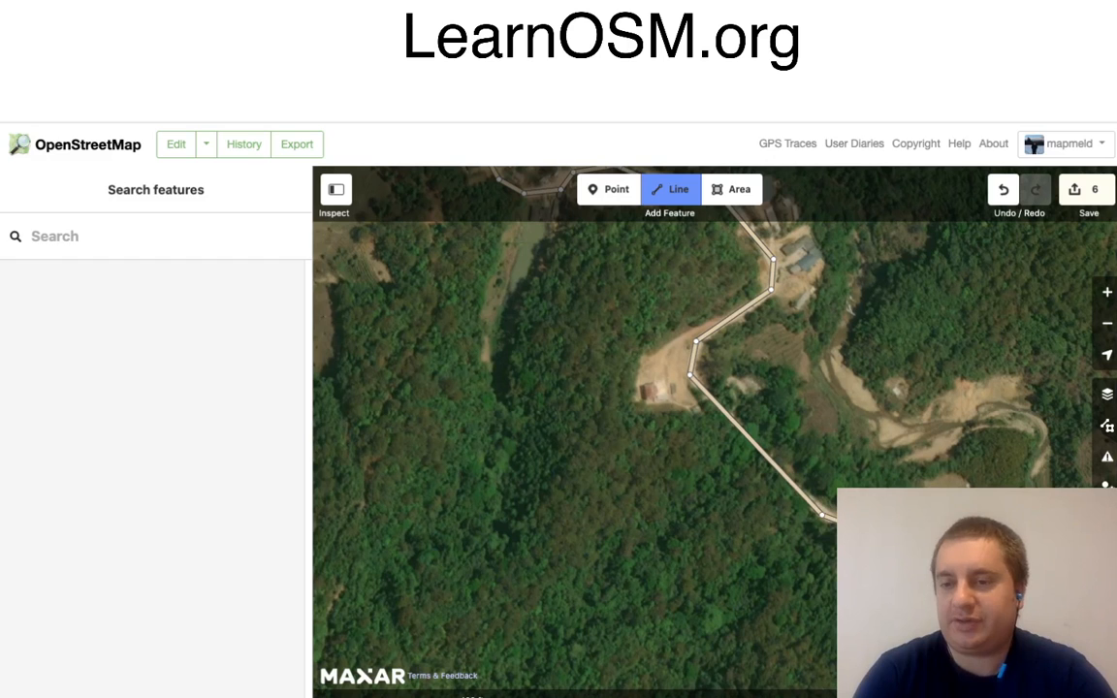
key("Return")
Step: Start a new road line at the western edge of the north-western village and trace it east through the village centre
left_click_drag(581, 388, 720, 548)
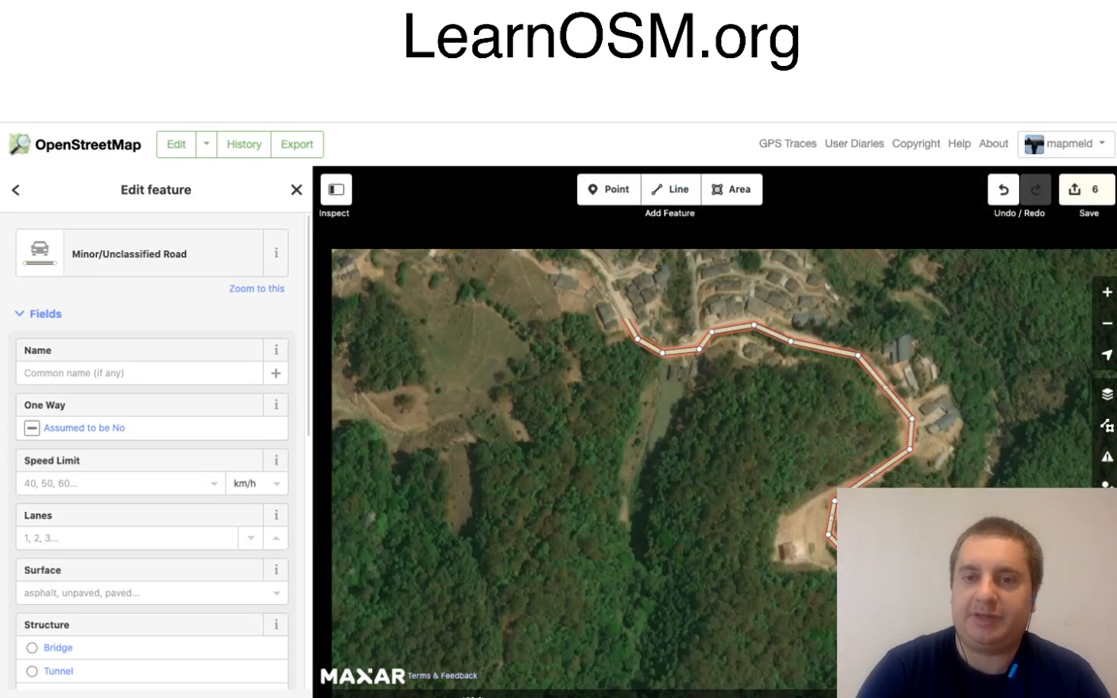
left_click_drag(485, 321, 871, 604)
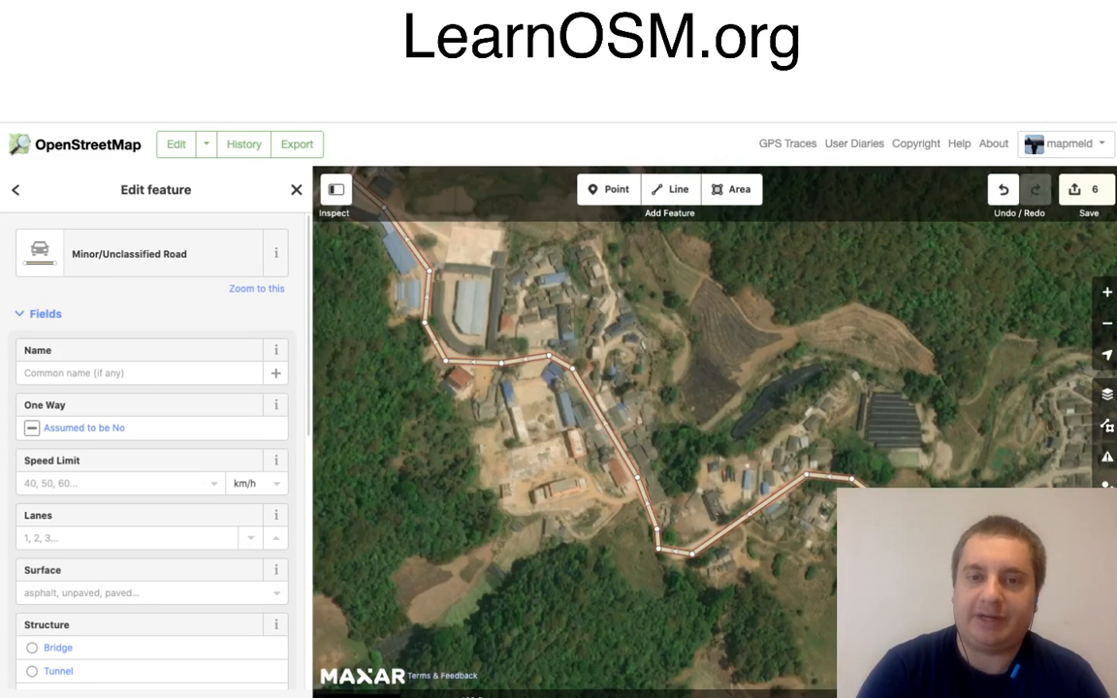
left_click_drag(436, 291, 906, 697)
left_click(671, 195)
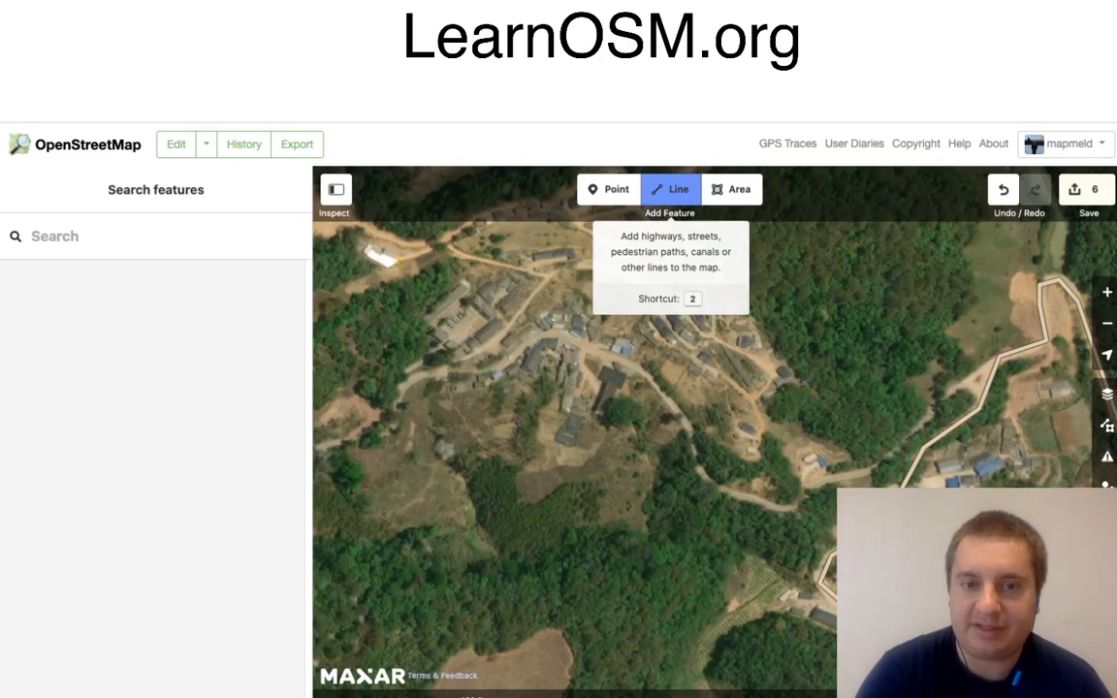
left_click(413, 372)
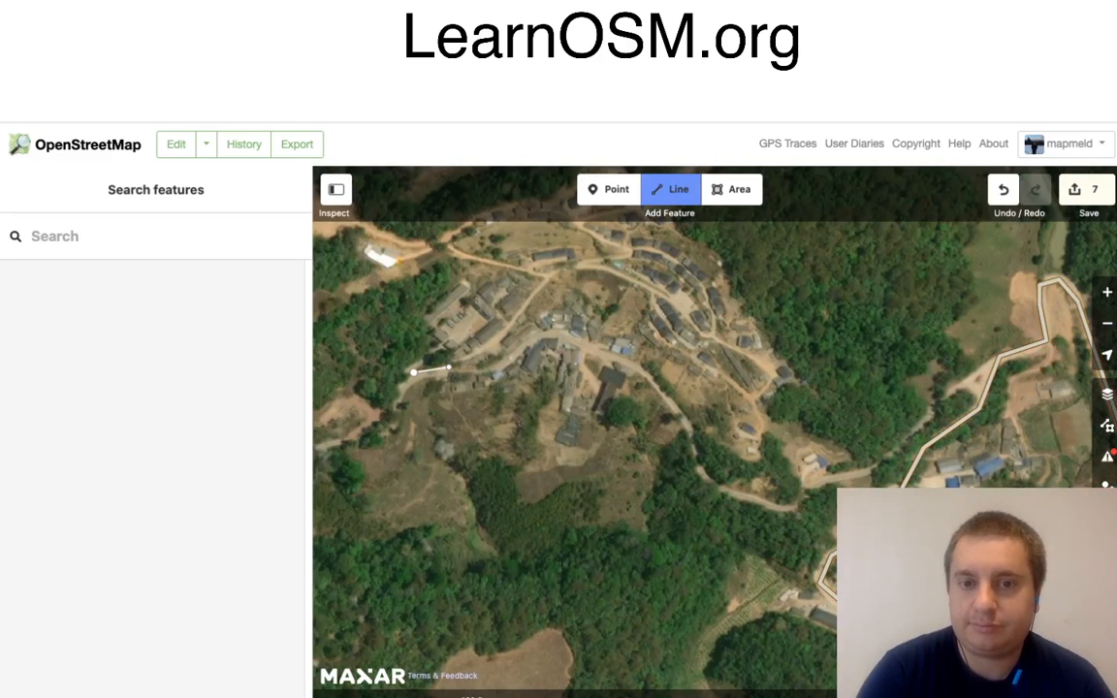
left_click(449, 368)
left_click(497, 367)
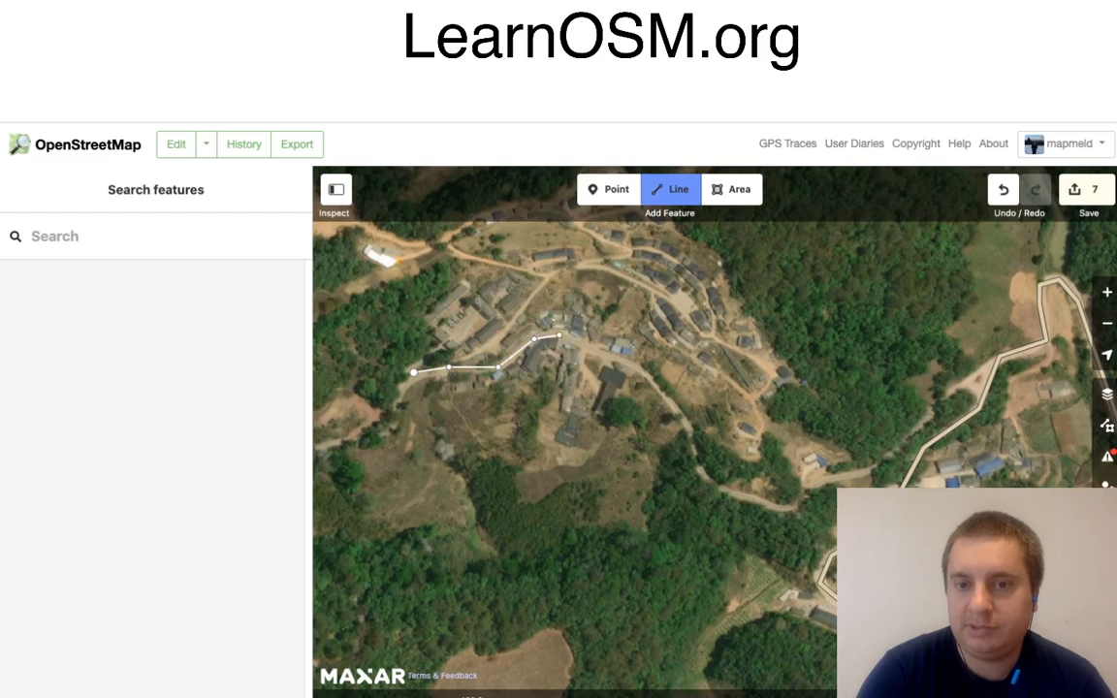
left_click(534, 340)
left_click(559, 336)
left_click(586, 351)
left_click(640, 369)
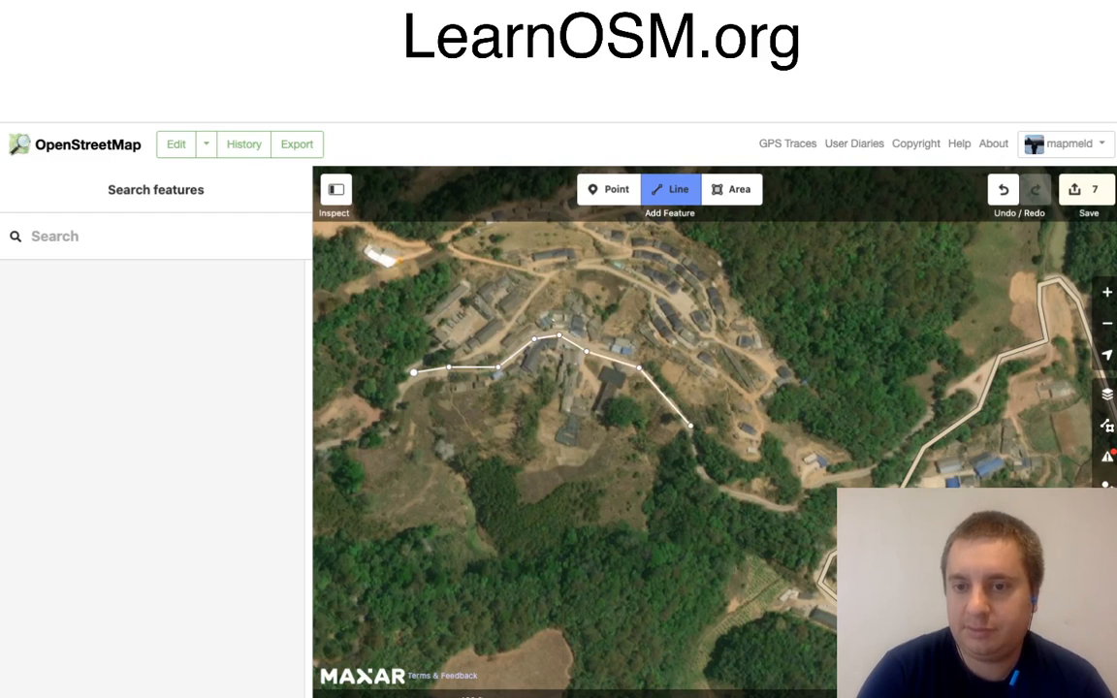
Step: Continue the line south-east out of the village, around the forest bend, and north-east to end it at a junction with the existing road
left_click(690, 425)
left_click(708, 479)
left_click(796, 513)
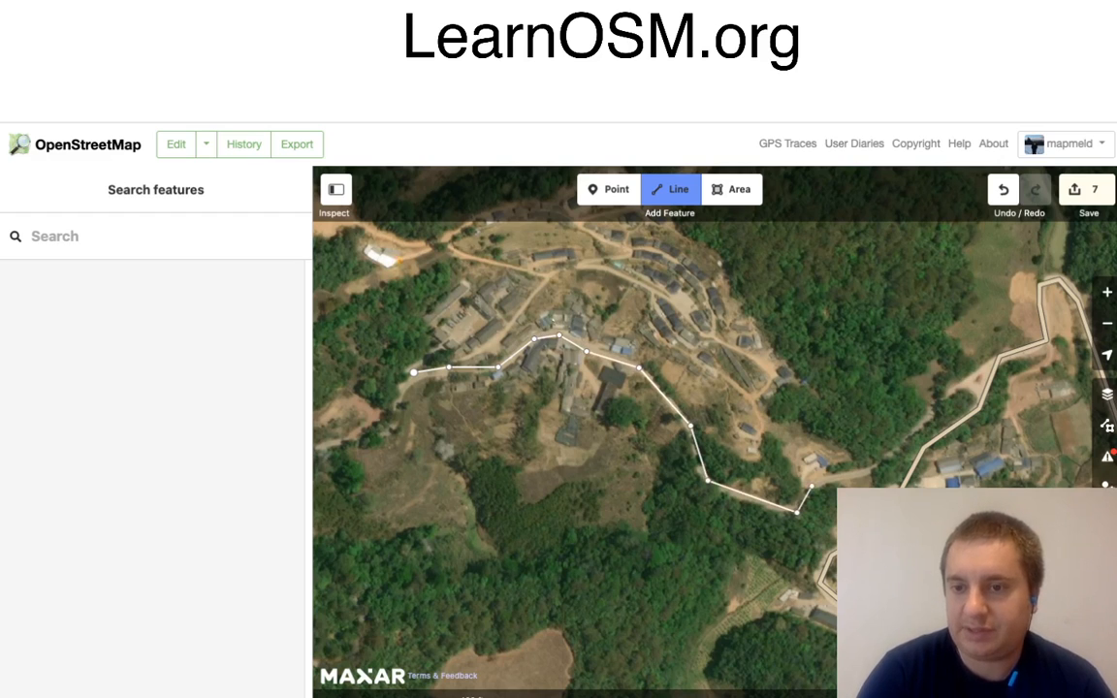
left_click(811, 486)
left_click(872, 470)
left_click(936, 404)
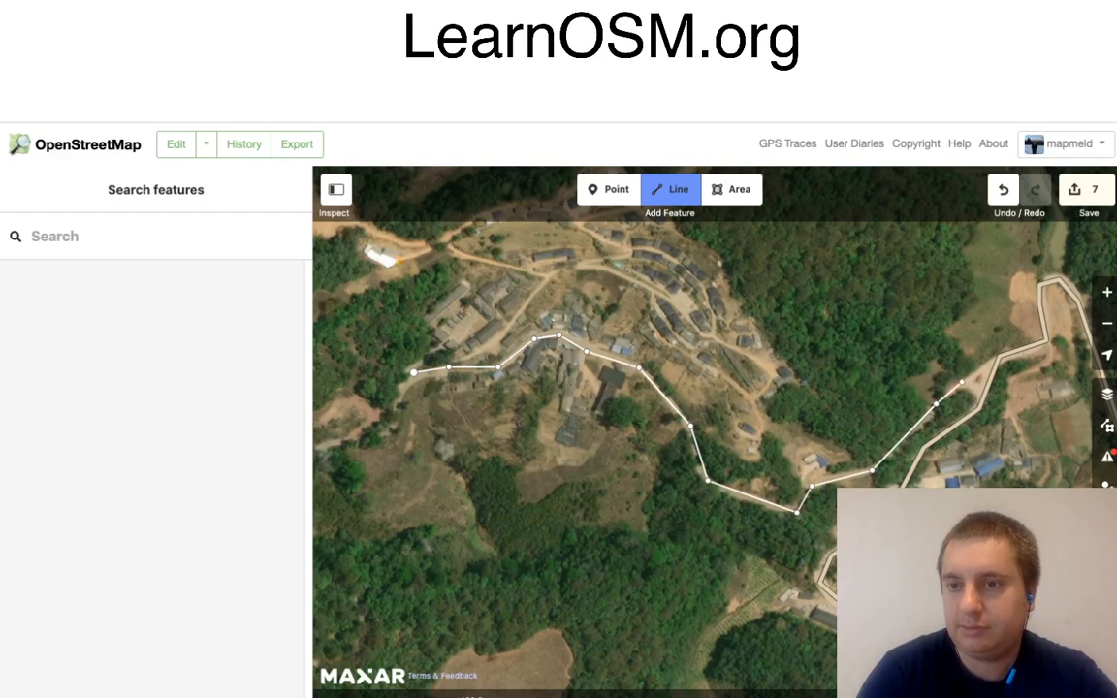
left_click(962, 382)
double_click(1000, 356)
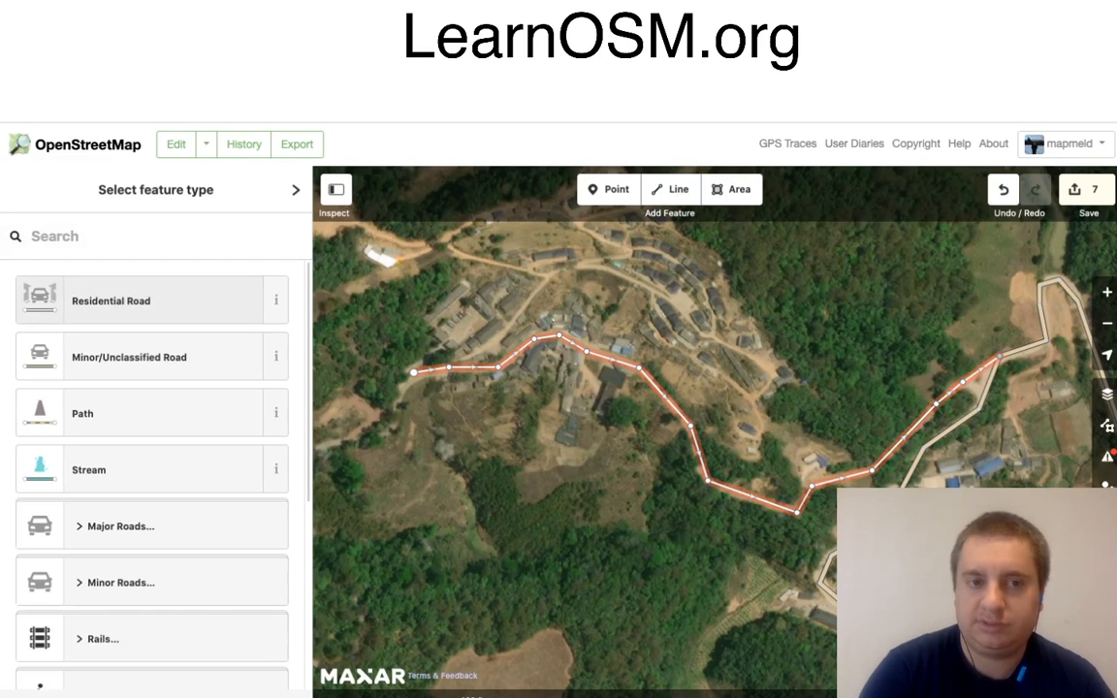
Step: Classify the new village line as a Minor/Unclassified Road and deselect it
left_click(126, 300)
left_click(136, 254)
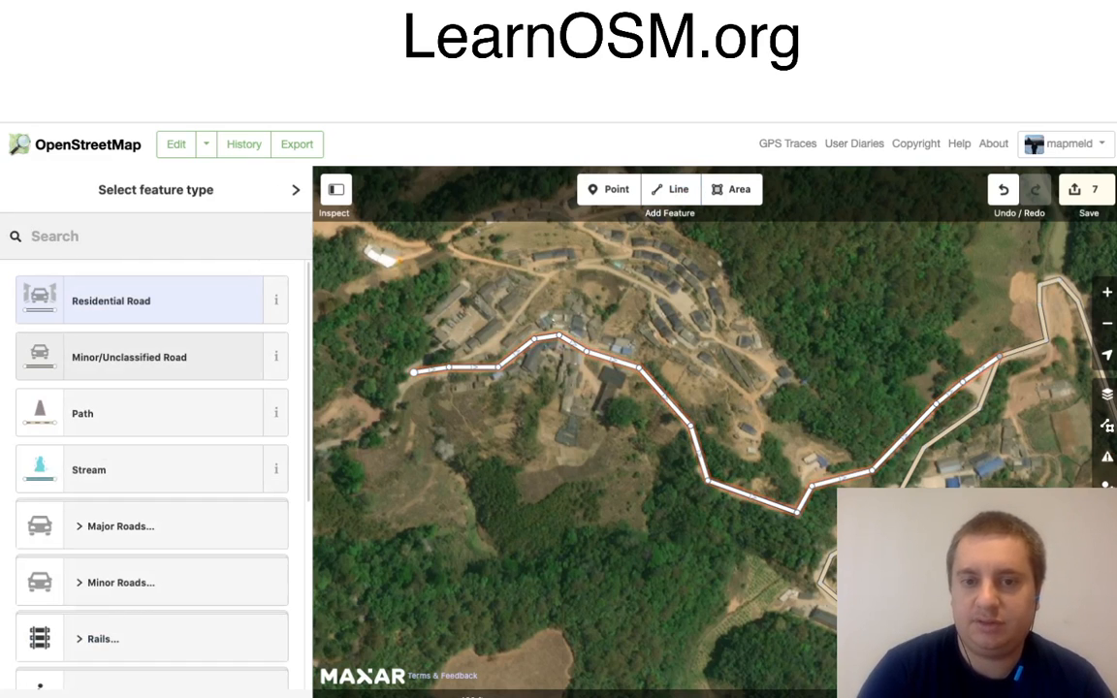
left_click(129, 357)
key("Escape")
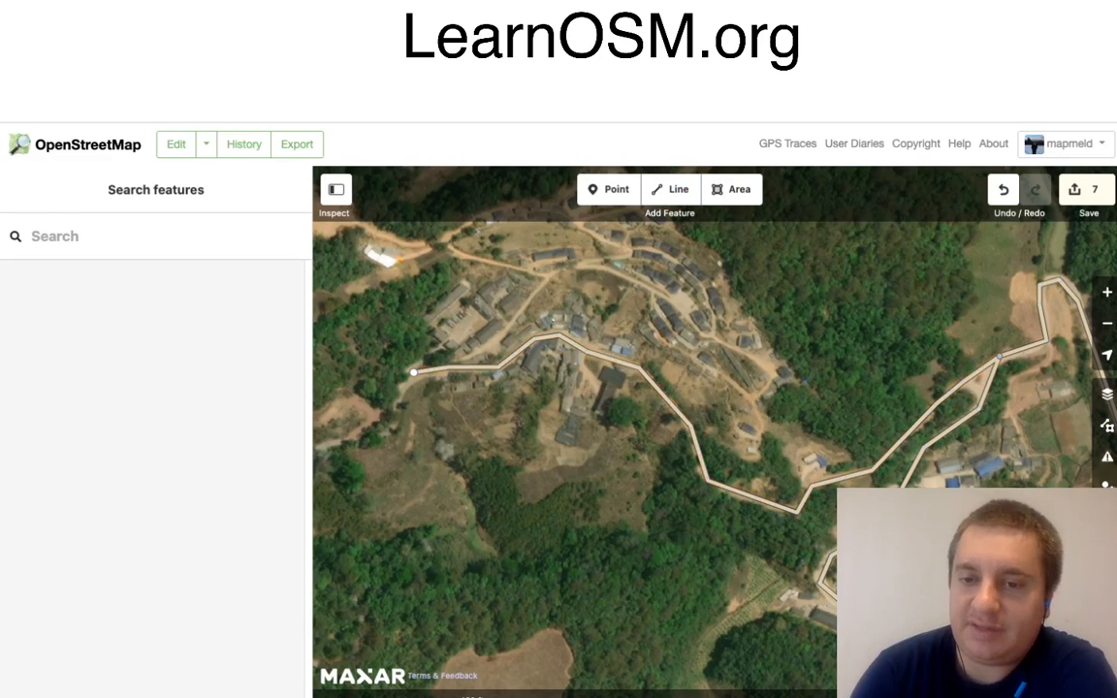
Step: Start a new line at the south-eastern end of the previously mapped road and trace it south-east past the ponds and along the forest edge
left_click_drag(717, 543, 594, 274)
left_click_drag(679, 465, 632, 305)
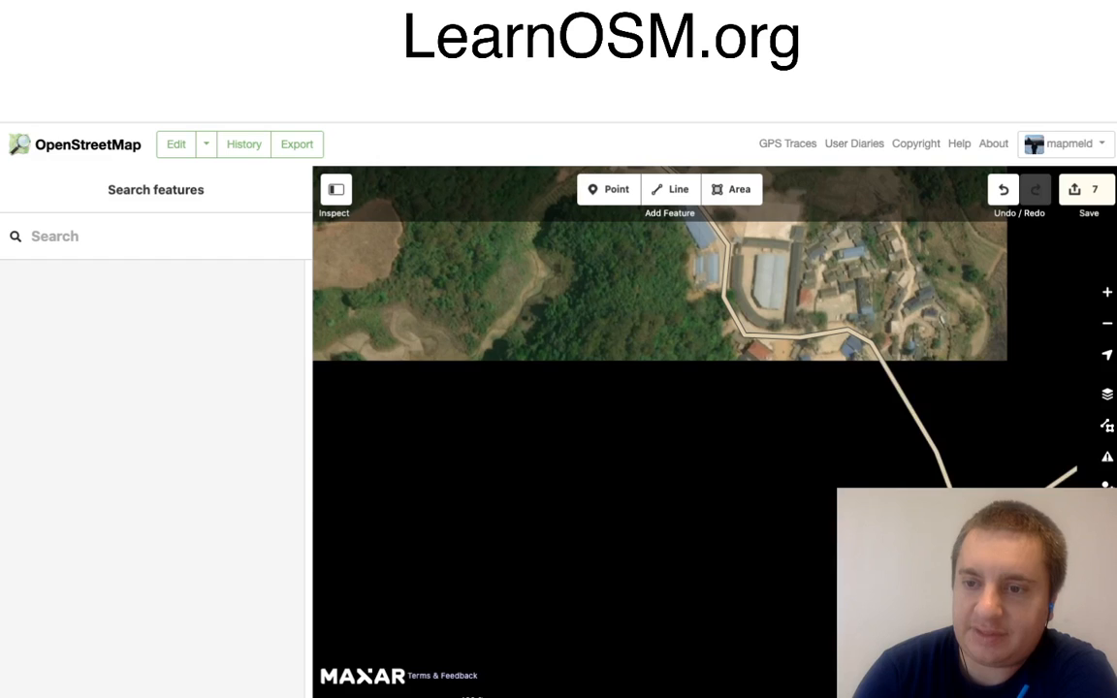
left_click_drag(776, 426, 622, 369)
left_click_drag(795, 466, 407, 244)
left_click_drag(687, 485, 458, 396)
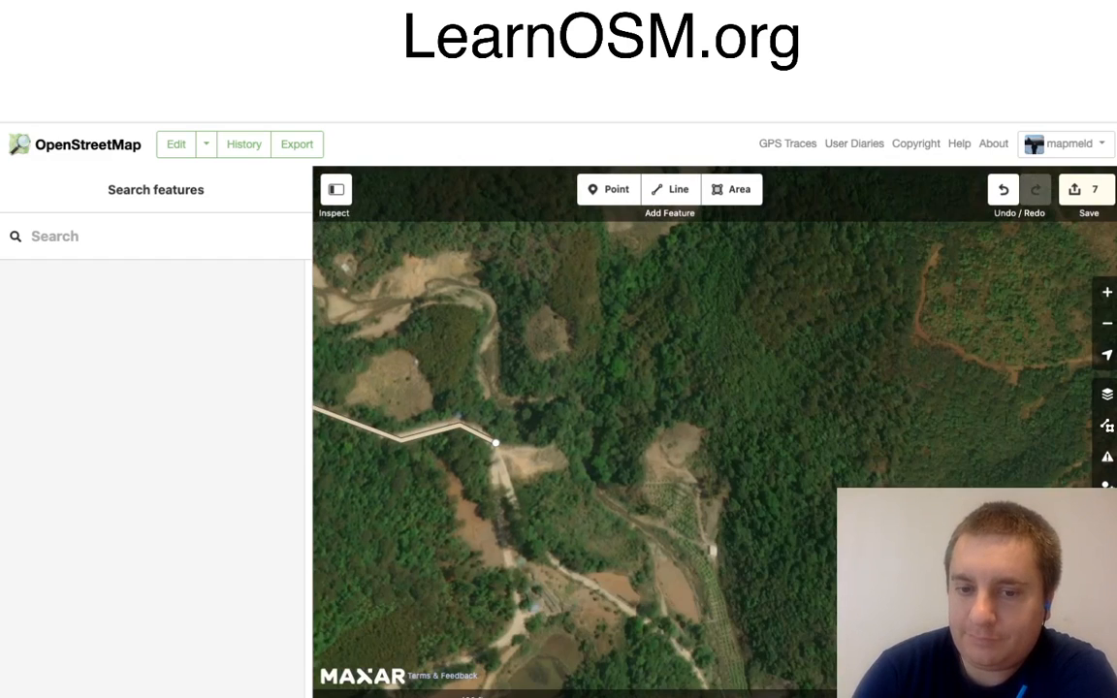
mouse_move(621, 485)
left_mouse_down()
mouse_move(631, 328)
mouse_move(659, 243)
left_mouse_up()
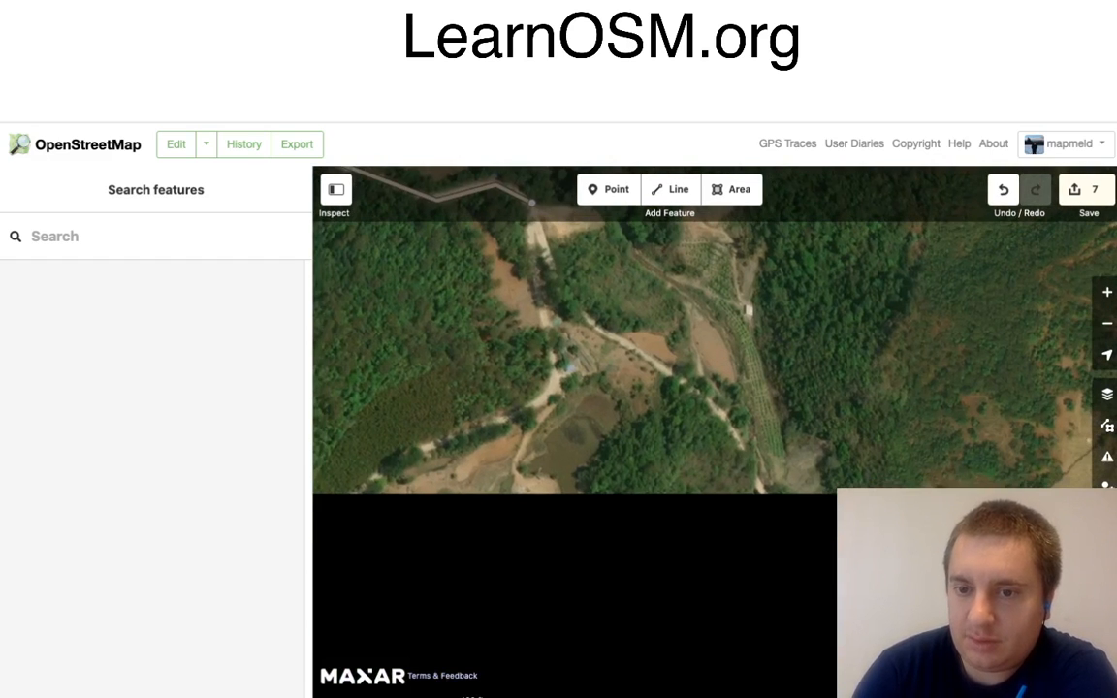
scroll(767, 357, "down", 3)
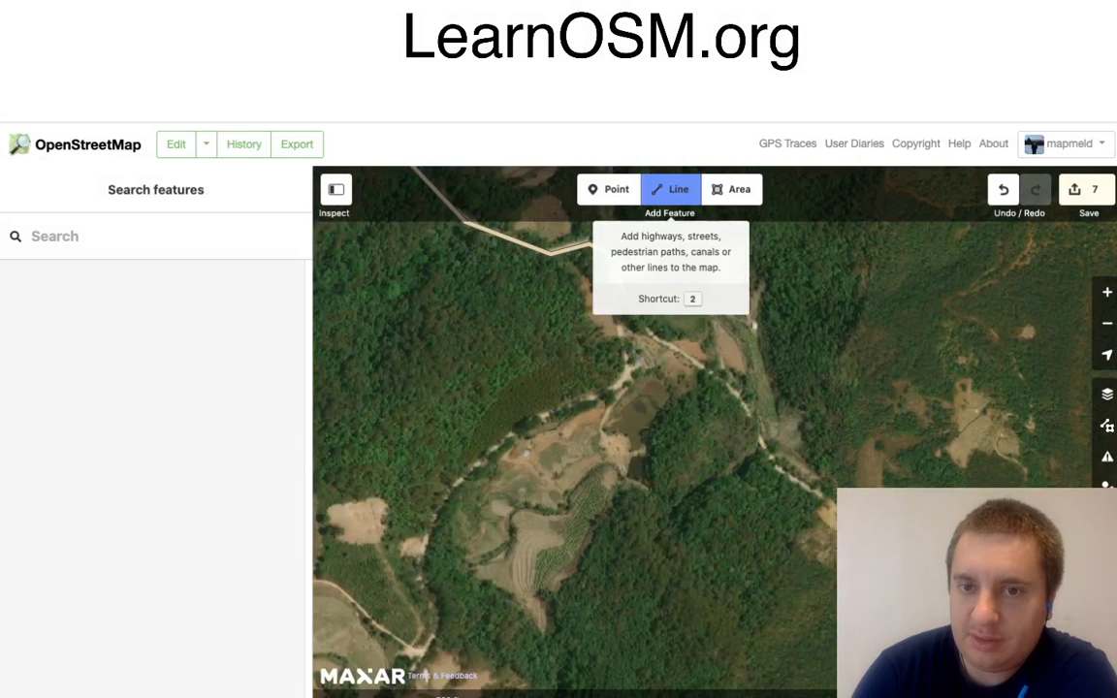
left_click(670, 190)
left_click(612, 255)
left_click(612, 255)
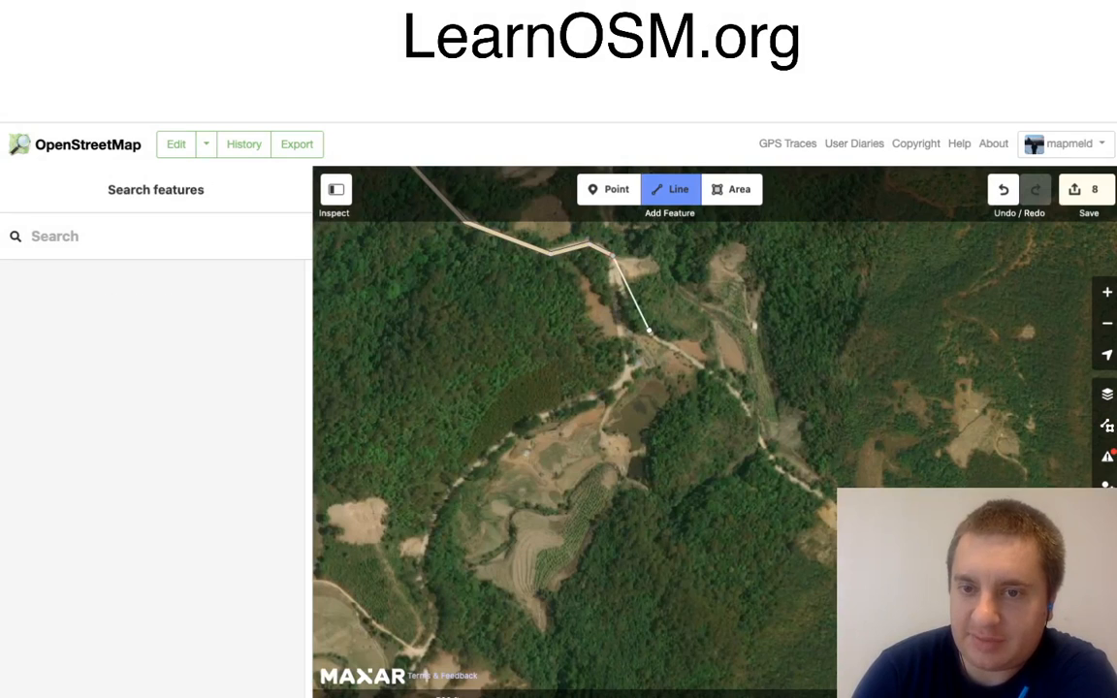
left_click(705, 367)
left_click(742, 392)
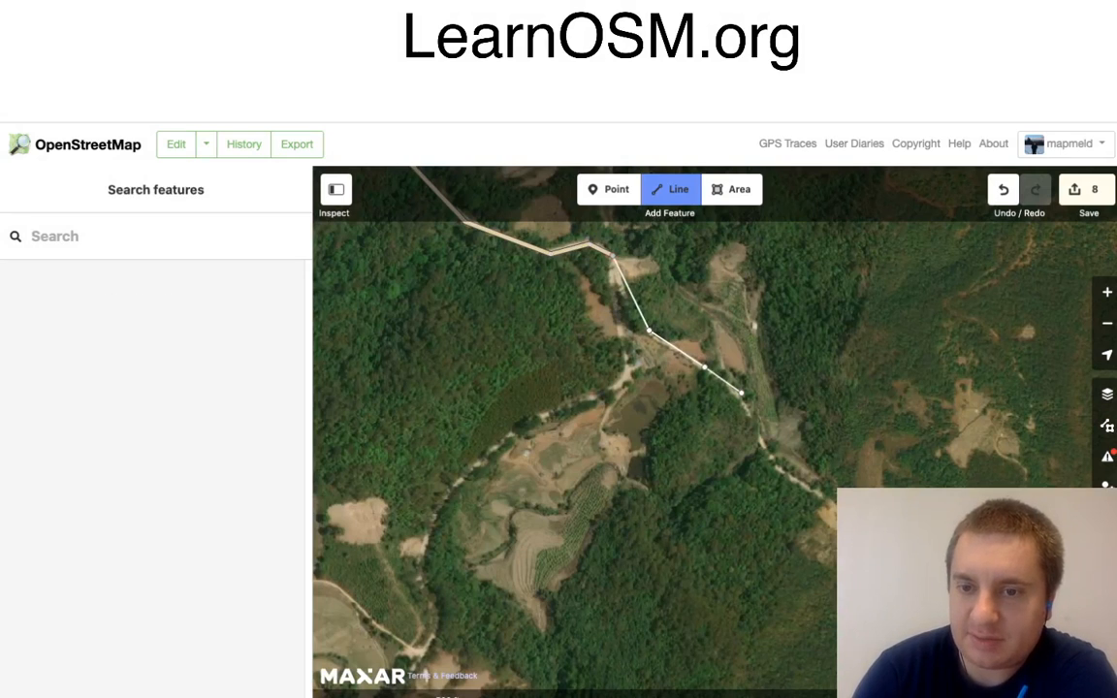
left_click(774, 458)
left_click(775, 471)
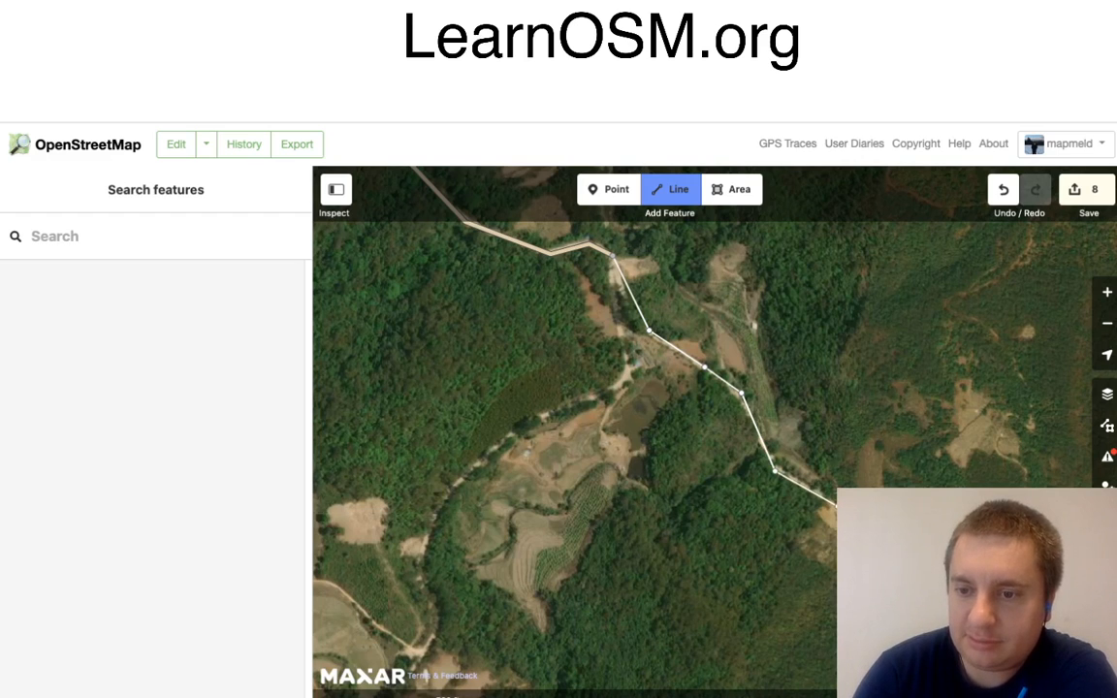
Step: Continue the line east along the southern edge of the valley clearings and around the bend where the road turns south
left_click_drag(1020, 600, 444, 349)
left_click(512, 408)
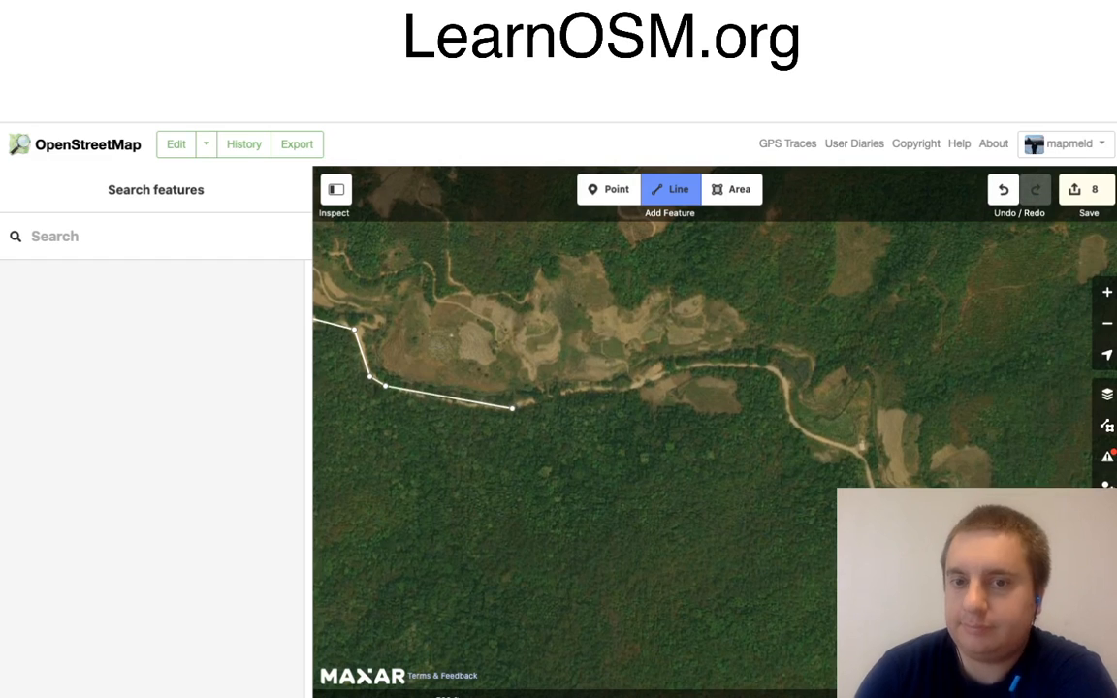
left_click(585, 387)
left_click(635, 388)
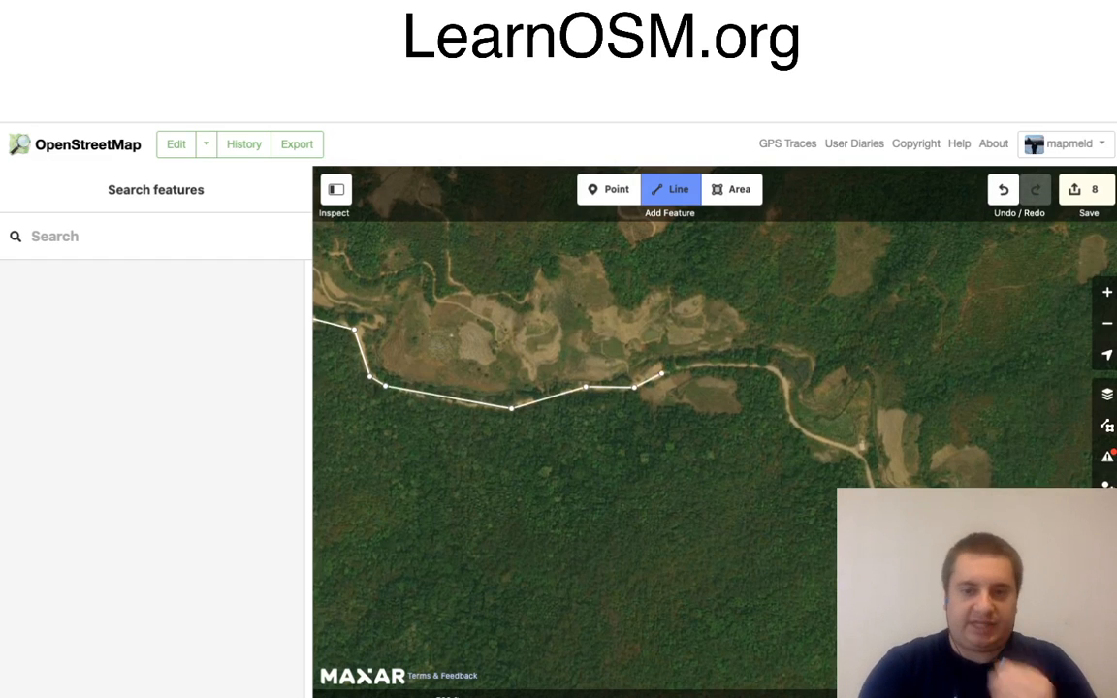
left_click(674, 367)
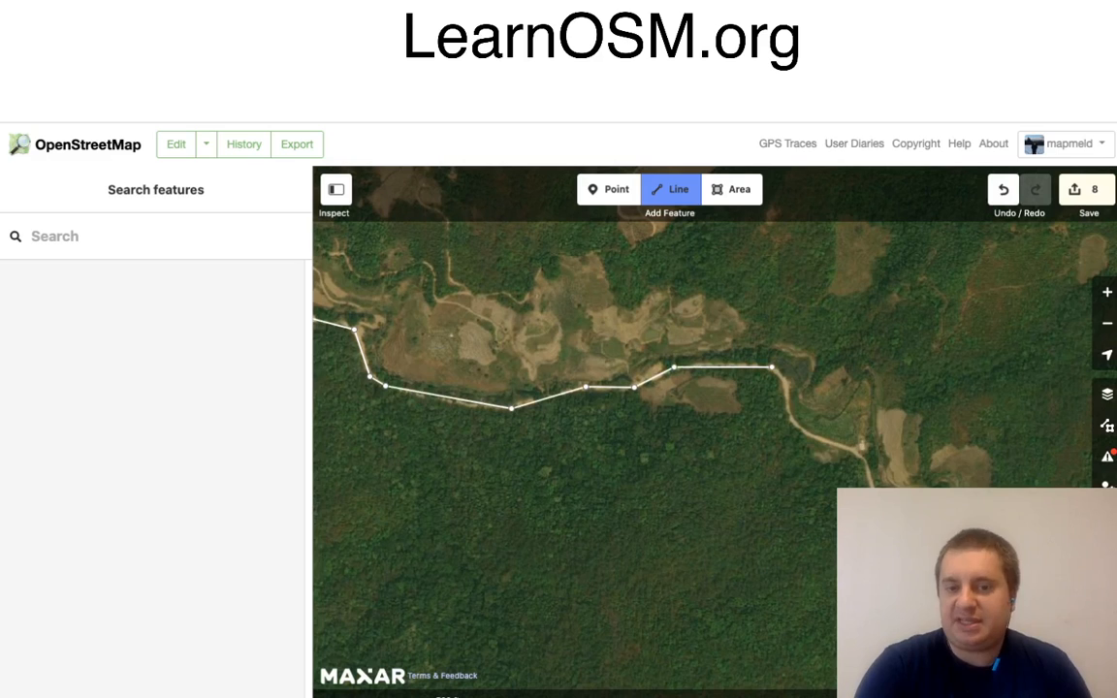
left_click(772, 367)
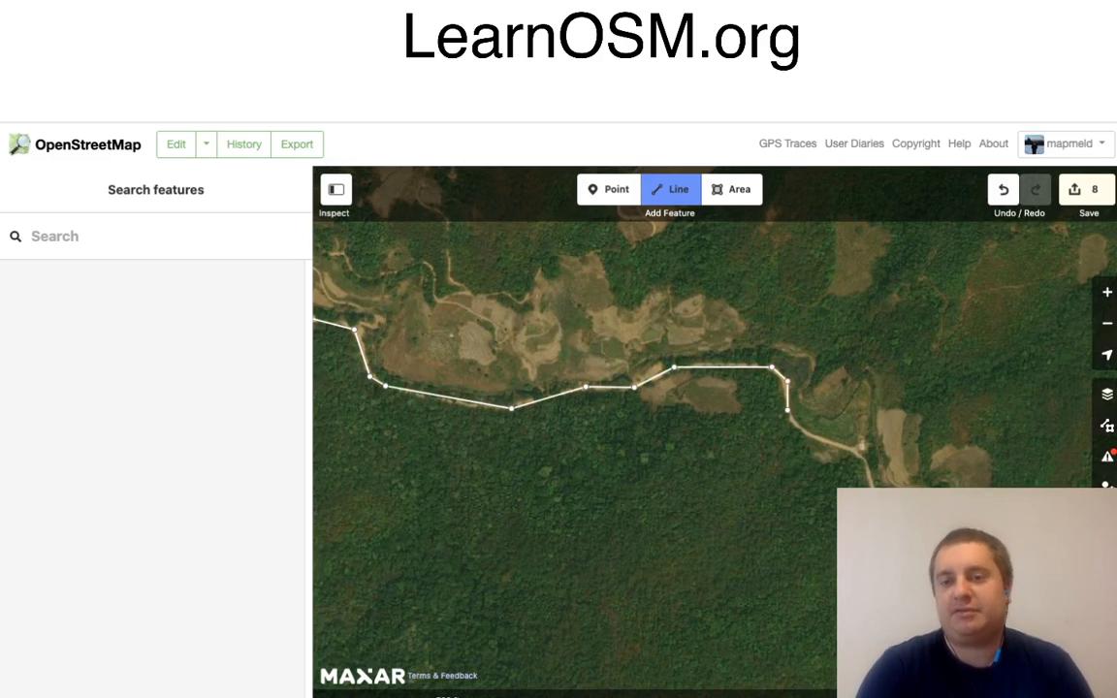
left_click(788, 381)
left_click(791, 422)
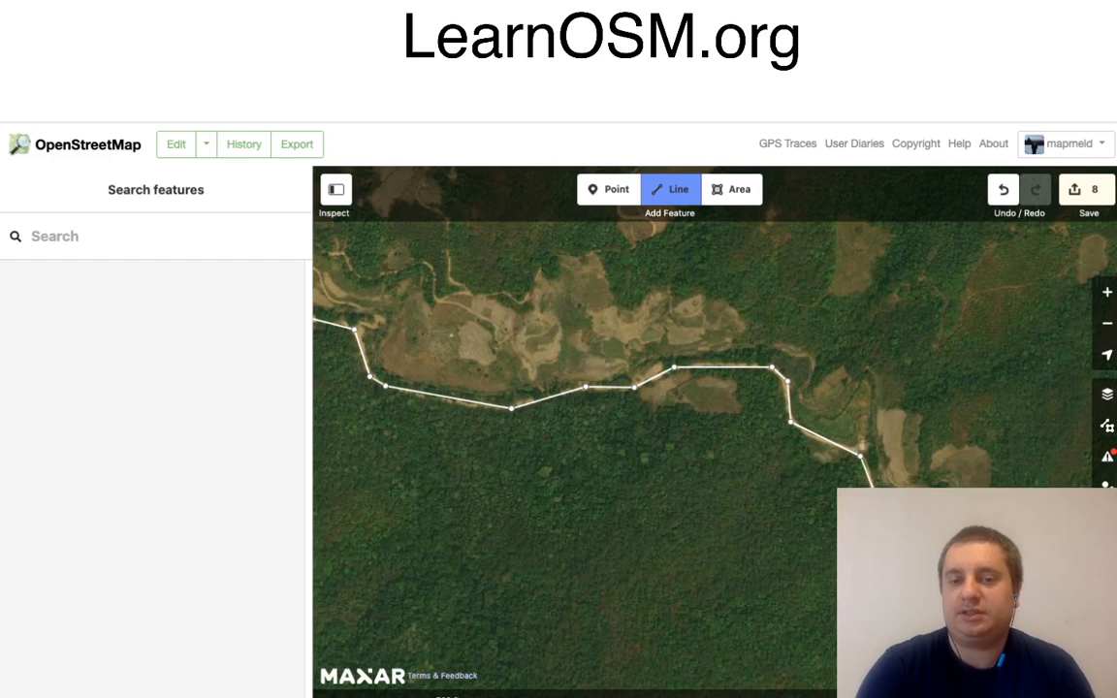
Step: Extend the road line south-east past the bare riverside clearings and through the forest towards the next group of fields
left_click_drag(979, 562, 881, 398)
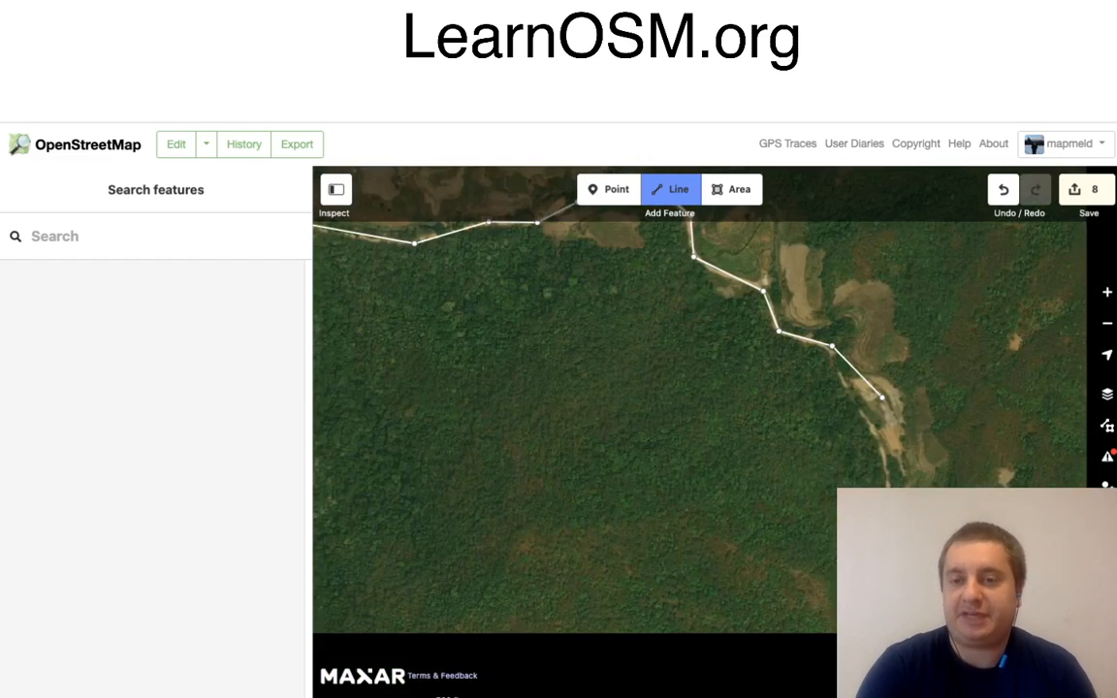
left_click(849, 405)
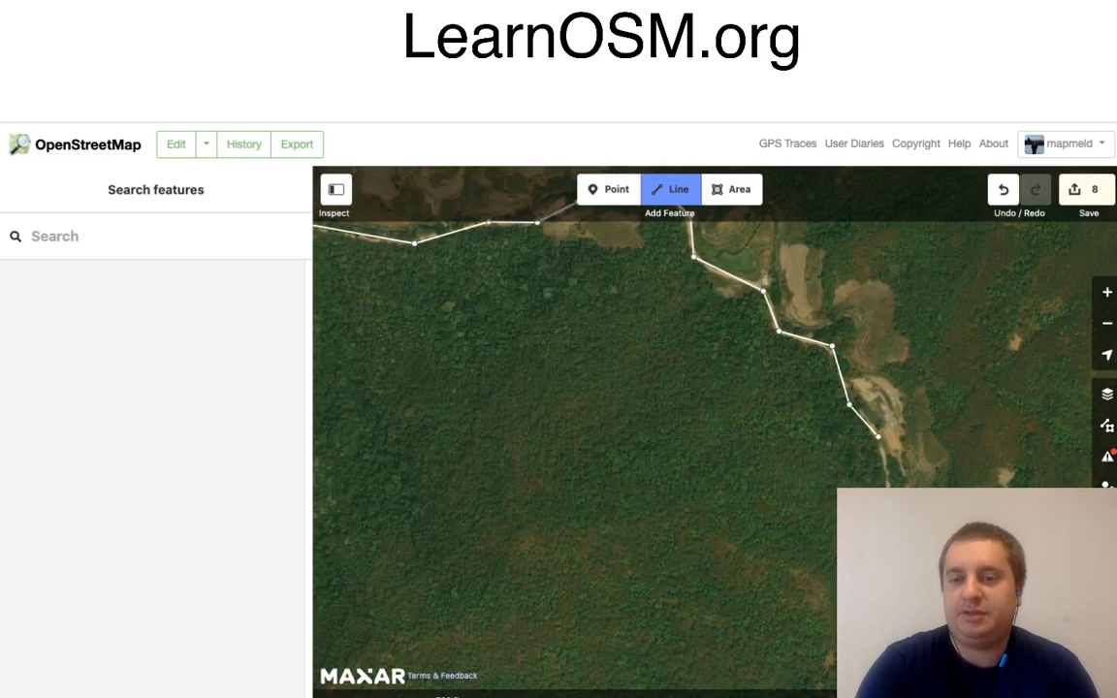
left_click(877, 436)
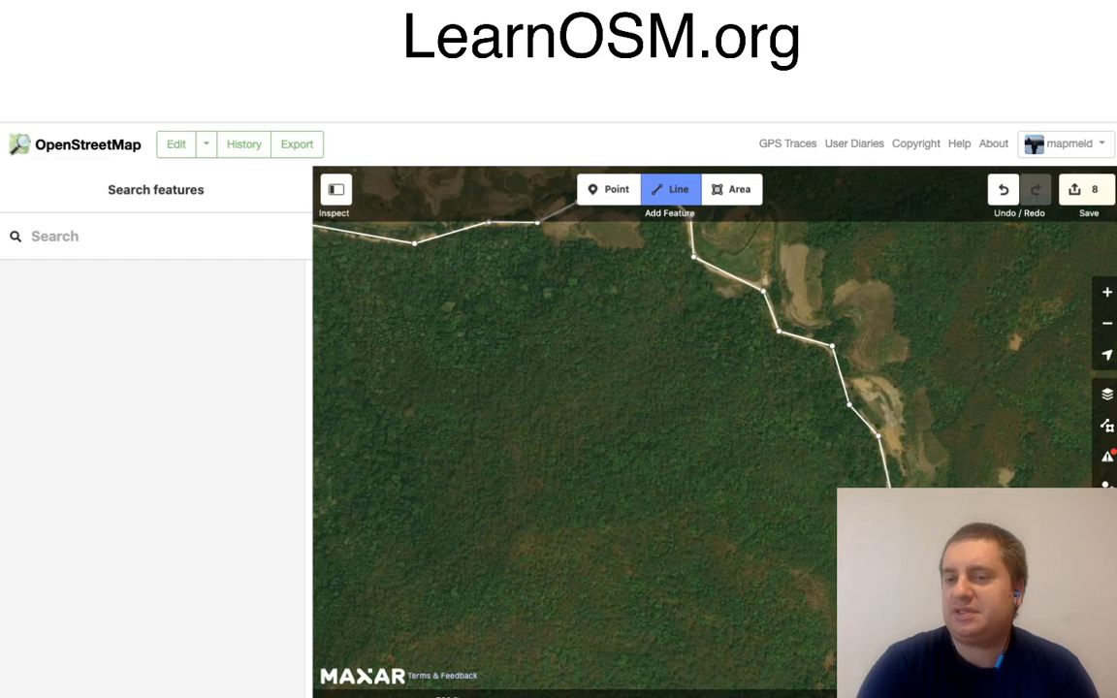
left_click_drag(962, 600, 844, 475)
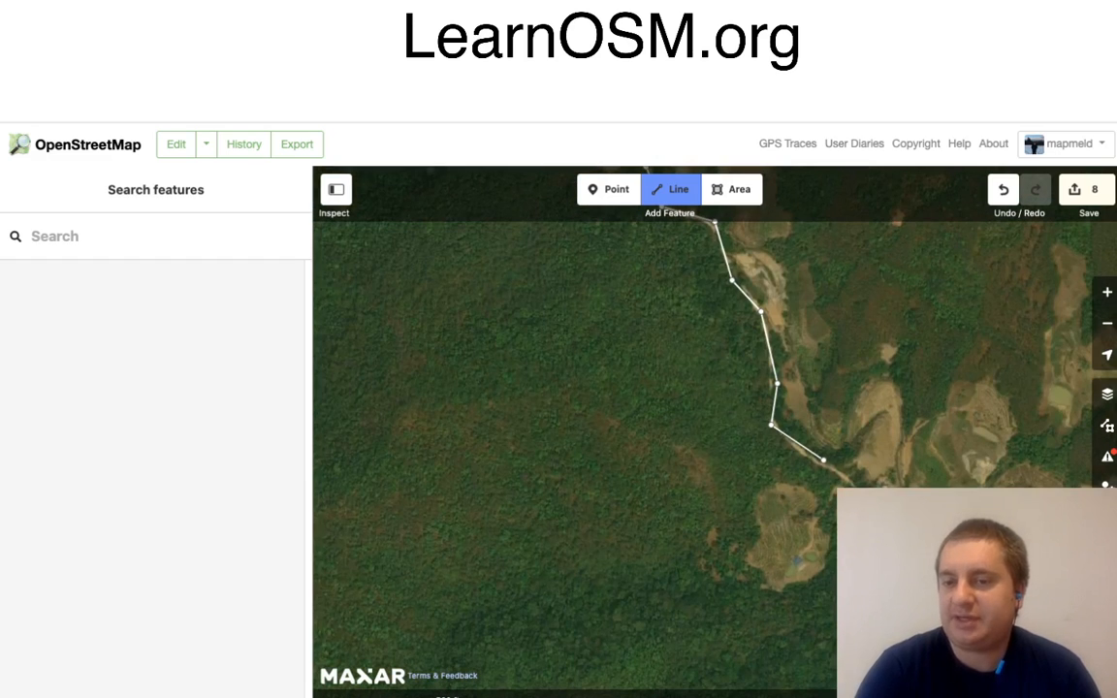
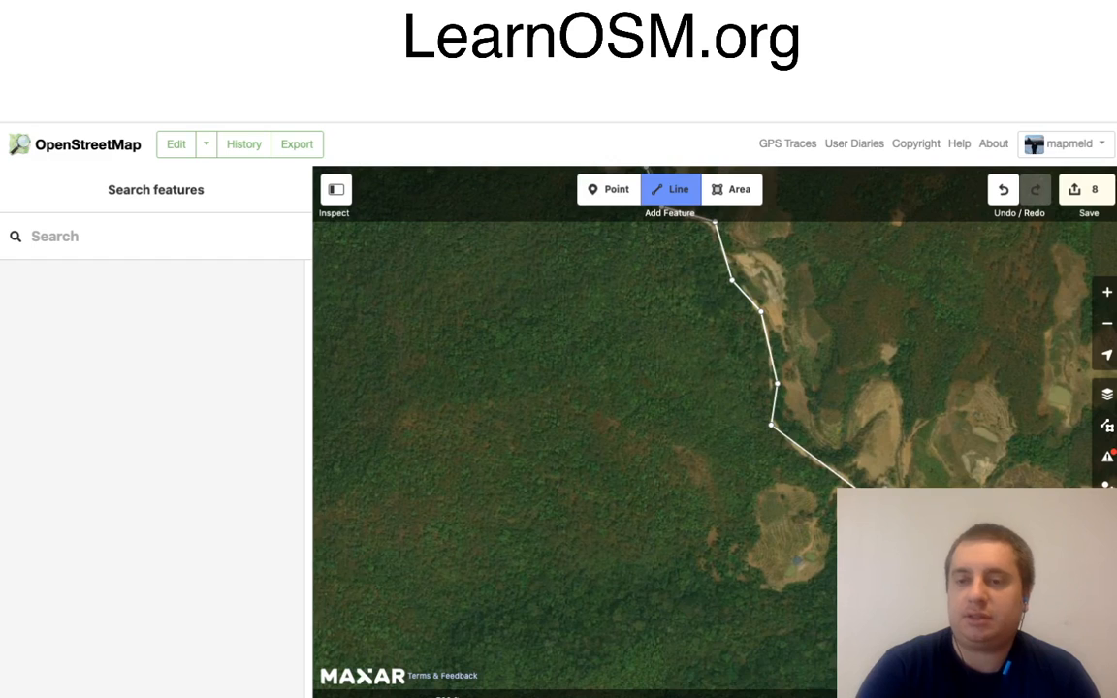
Step: Continue the road line east around the riverbank bends along the southern edge of the bare fields
mouse_move(1054, 526)
left_mouse_down()
mouse_move(918, 485)
mouse_move(678, 454)
left_mouse_up()
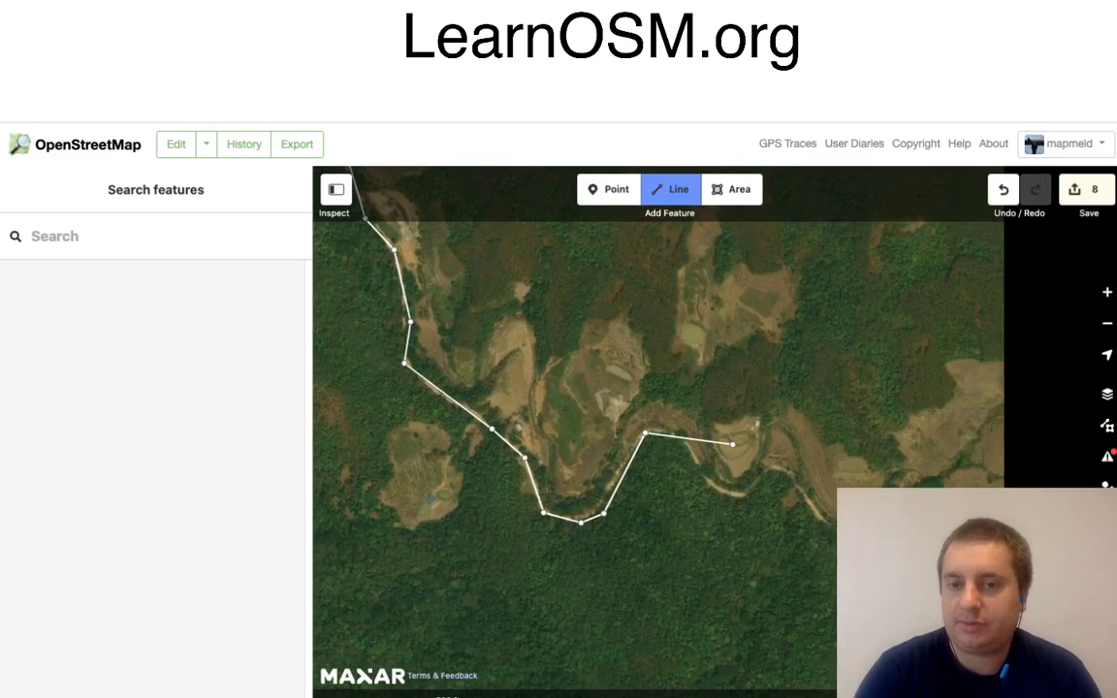
left_click(666, 432)
left_click(690, 441)
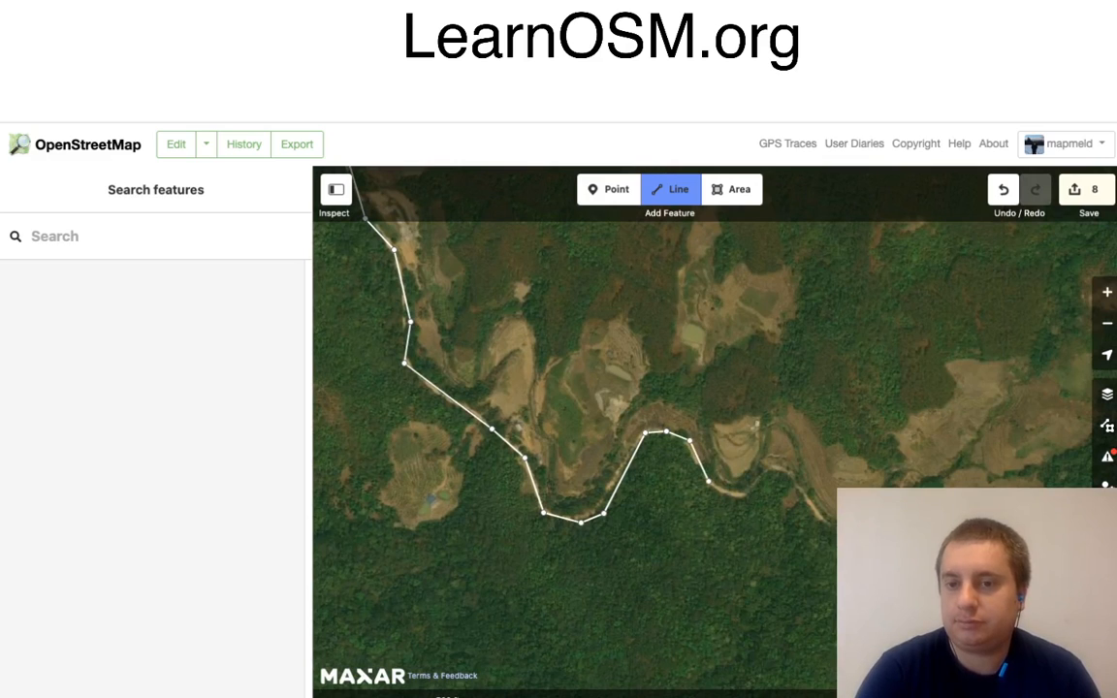
left_click(709, 482)
left_click(743, 497)
left_click(774, 470)
left_click(792, 477)
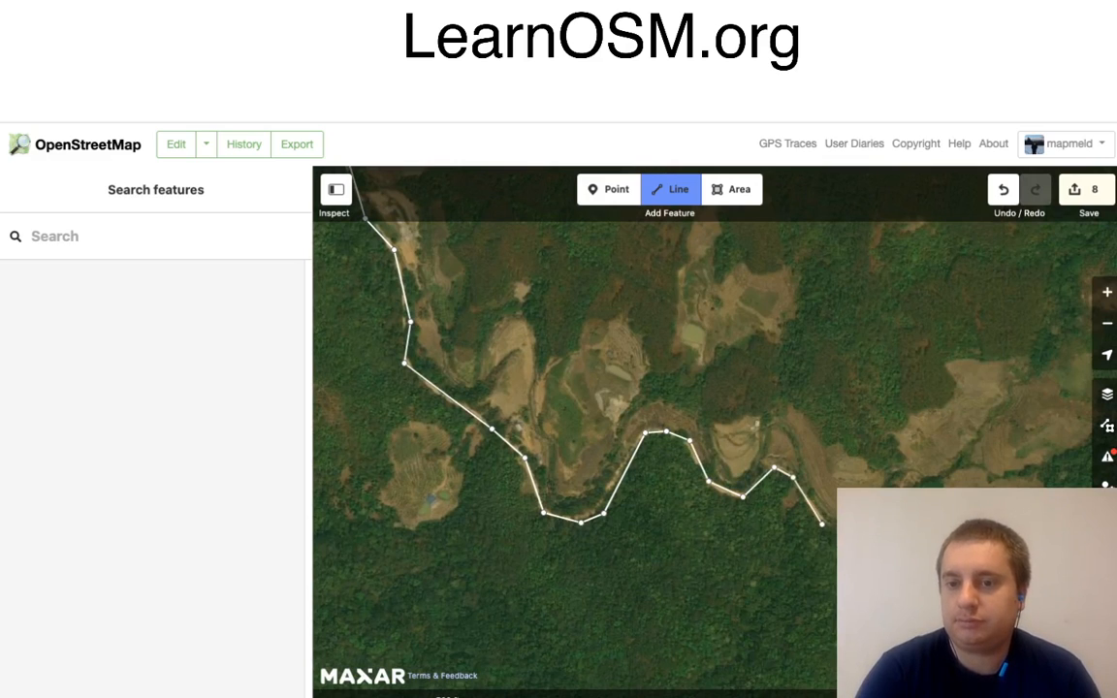
left_click(822, 524)
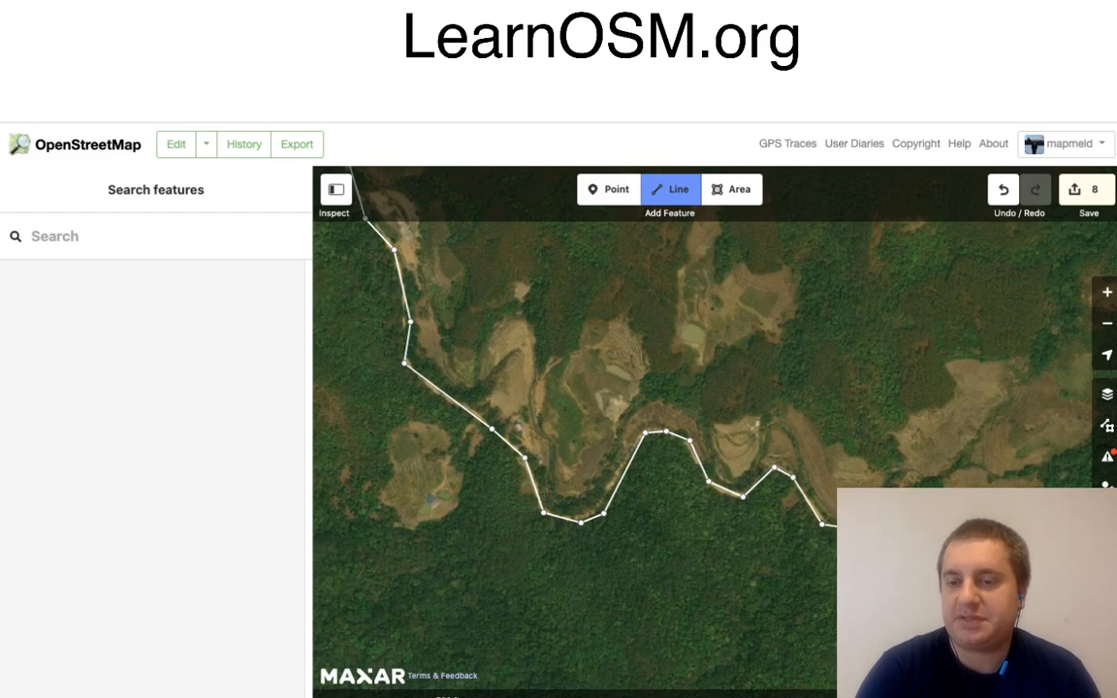
Step: Extend the line around the terraced field and south-east past the small clearing, along the western edge of the narrow bare strip
mouse_move(1020, 616)
left_mouse_down()
mouse_move(928, 540)
mouse_move(670, 389)
left_mouse_up()
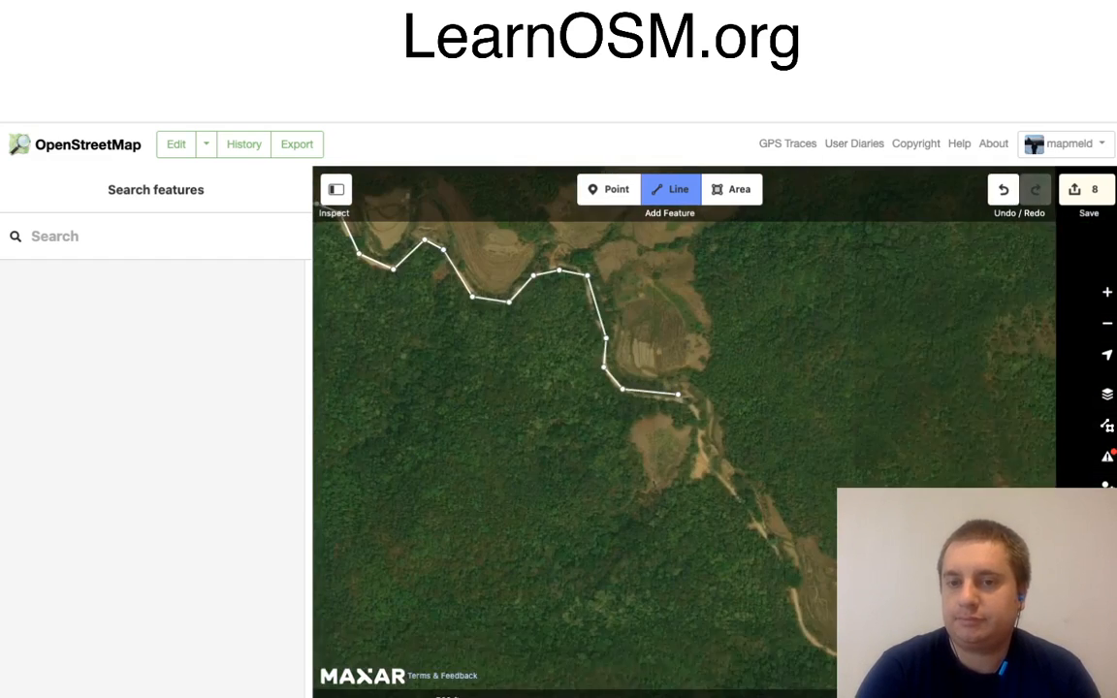
left_click(686, 401)
left_click(705, 431)
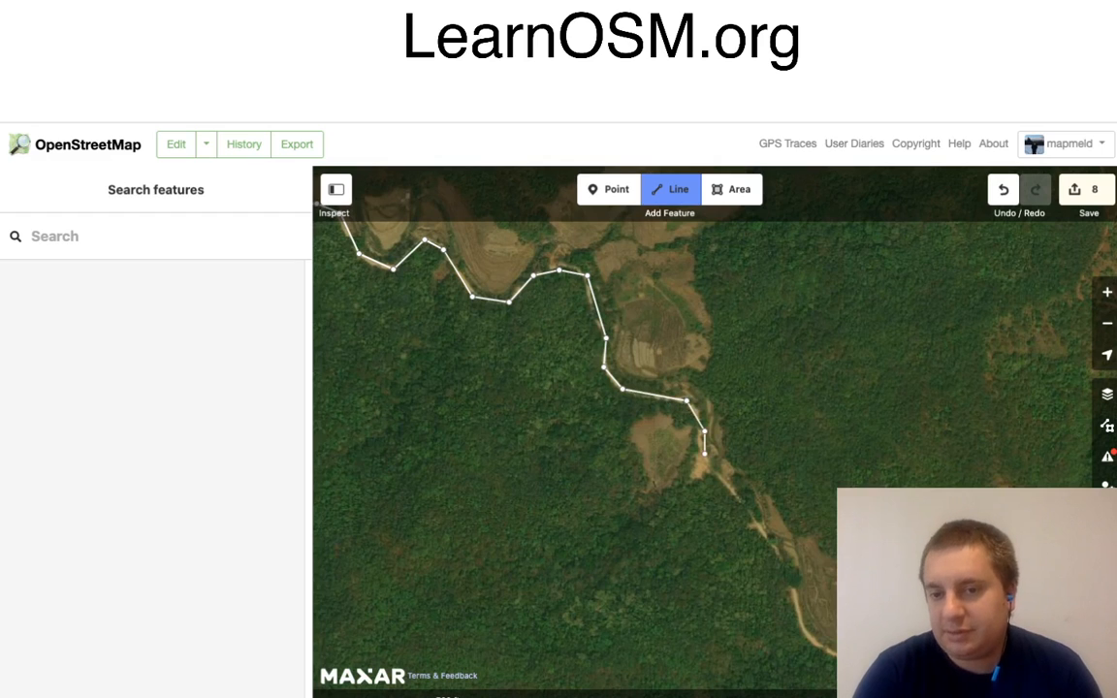
left_click(706, 453)
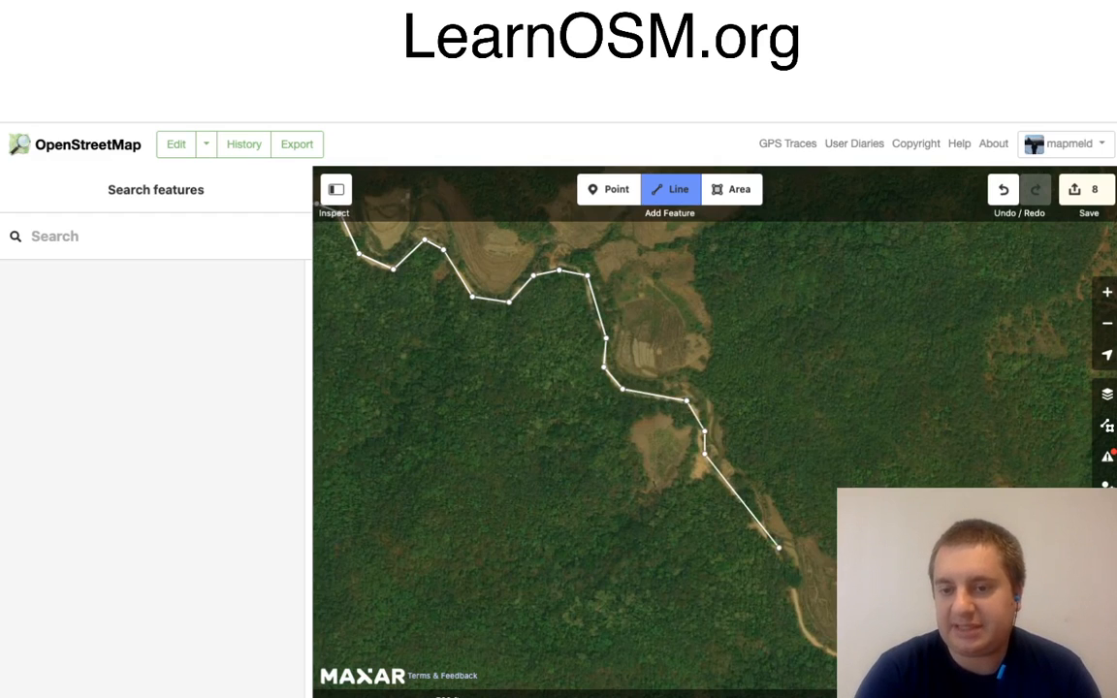
left_click(779, 548)
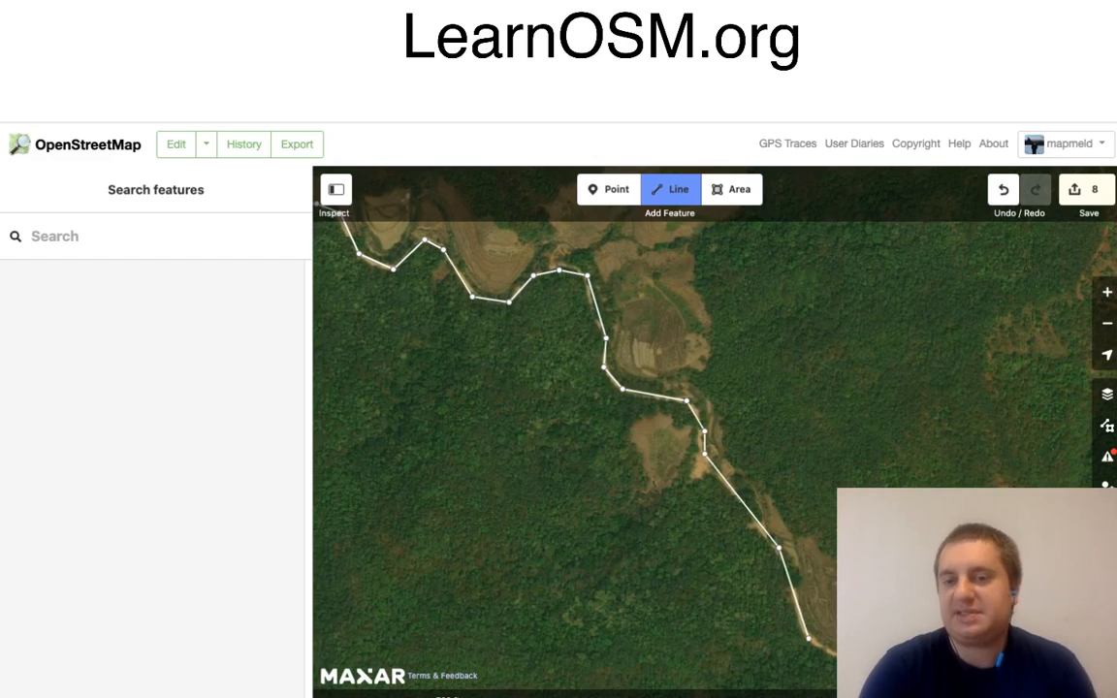
left_click(808, 638)
Step: Trace the road from the southern tip of the bare strip through the S-shaped bends in the forest to the east
left_click_drag(866, 631, 549, 375)
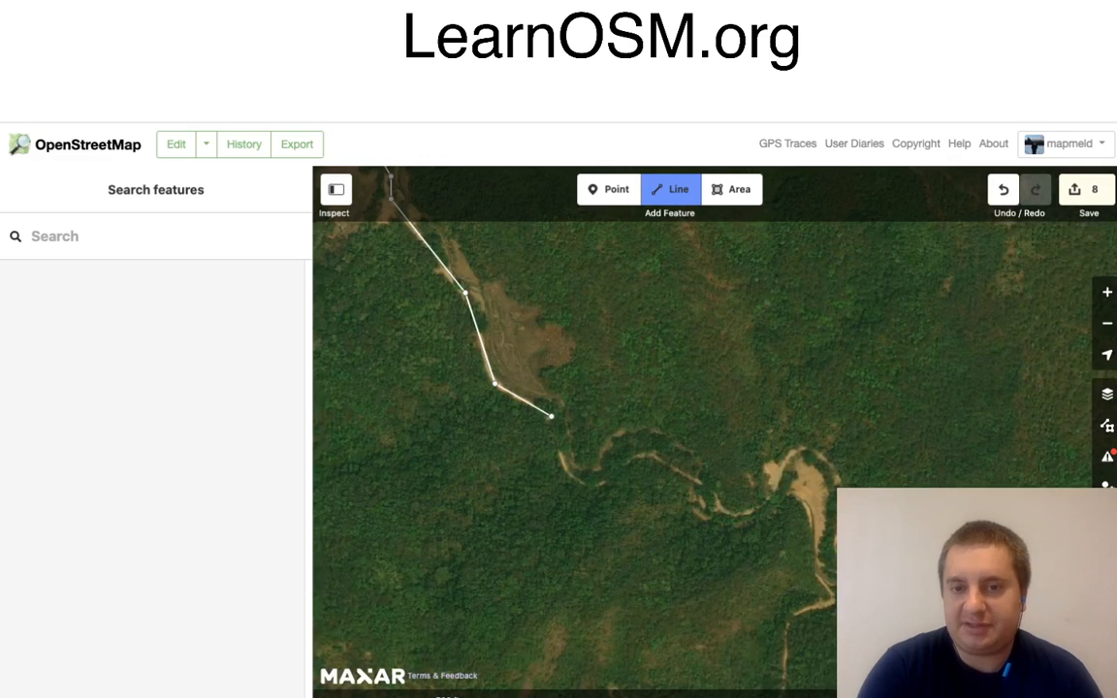
left_click(550, 415)
left_click(562, 470)
left_click(590, 485)
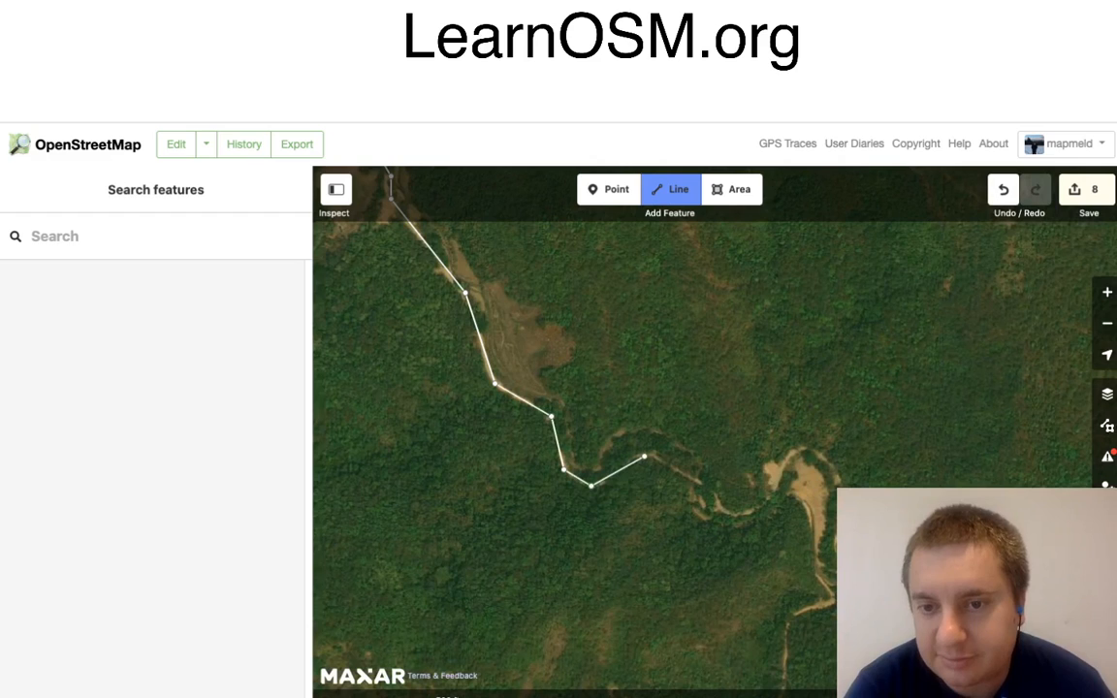
left_click(644, 456)
left_click(711, 492)
left_click(730, 513)
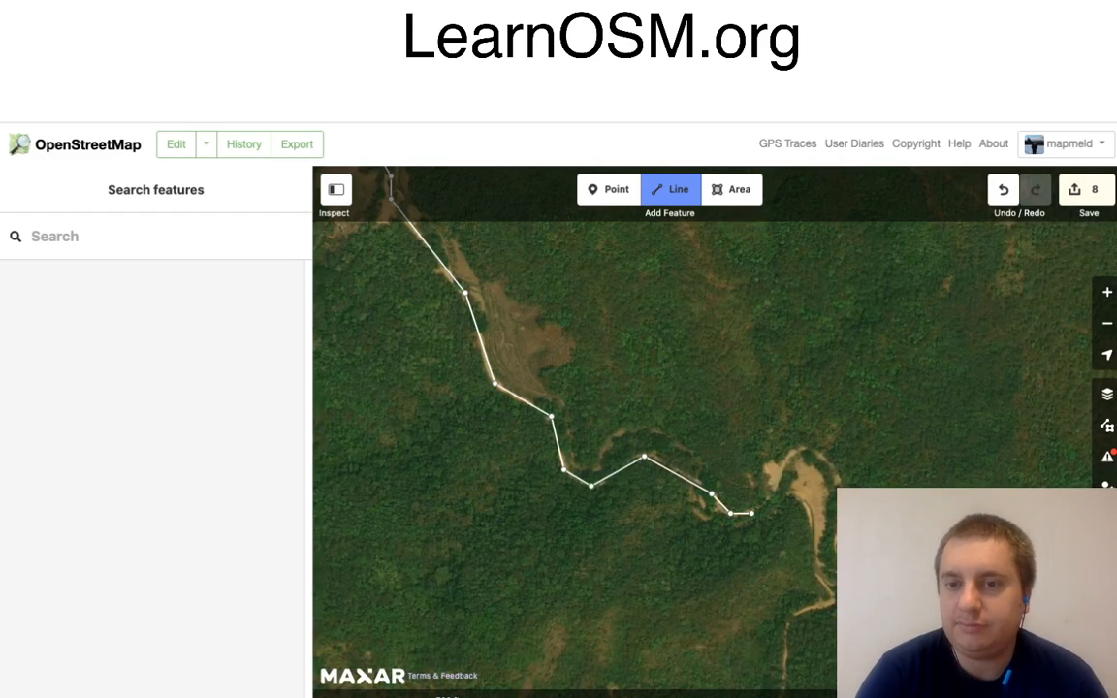
Step: Carry the line north-east around the top of the sandy clearing at the next bend
left_click(752, 513)
left_click(775, 495)
left_click(782, 454)
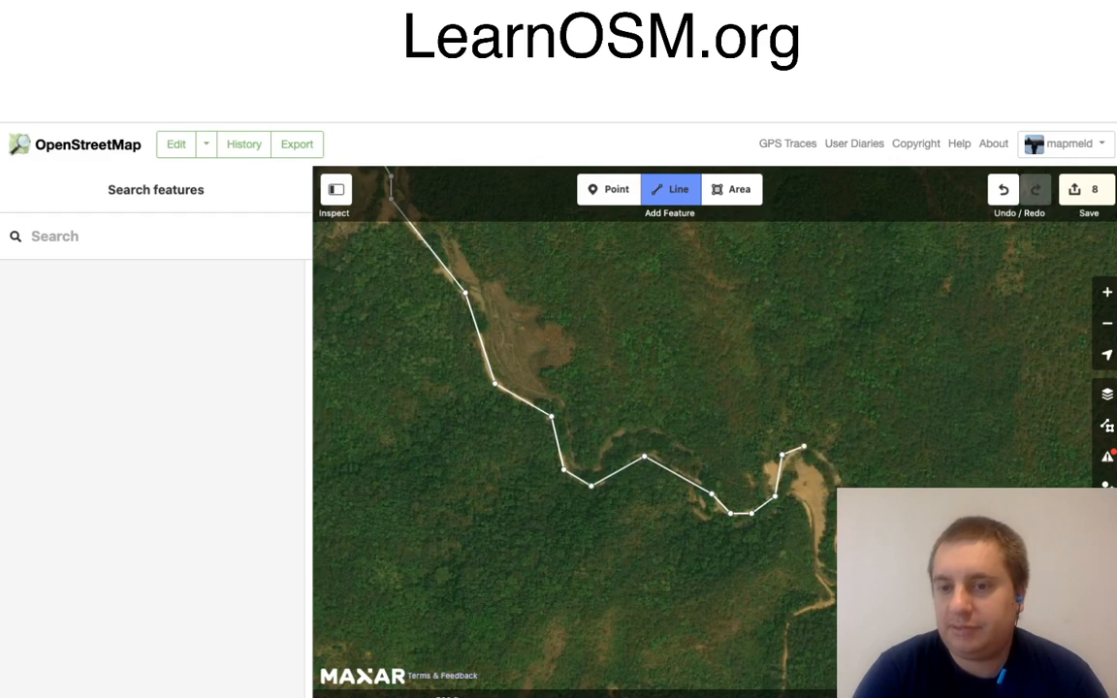
left_click(804, 446)
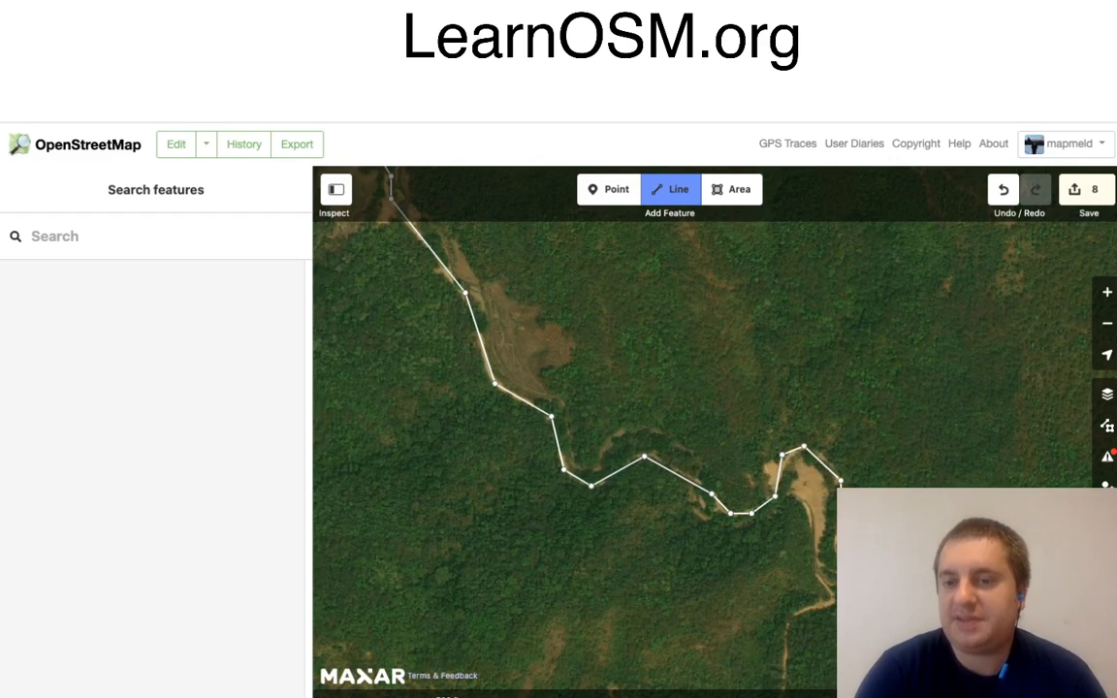
Step: Extend the line past the second sandy clearing and east along the forest track to the bend where it turns south
left_click_drag(983, 601, 636, 432)
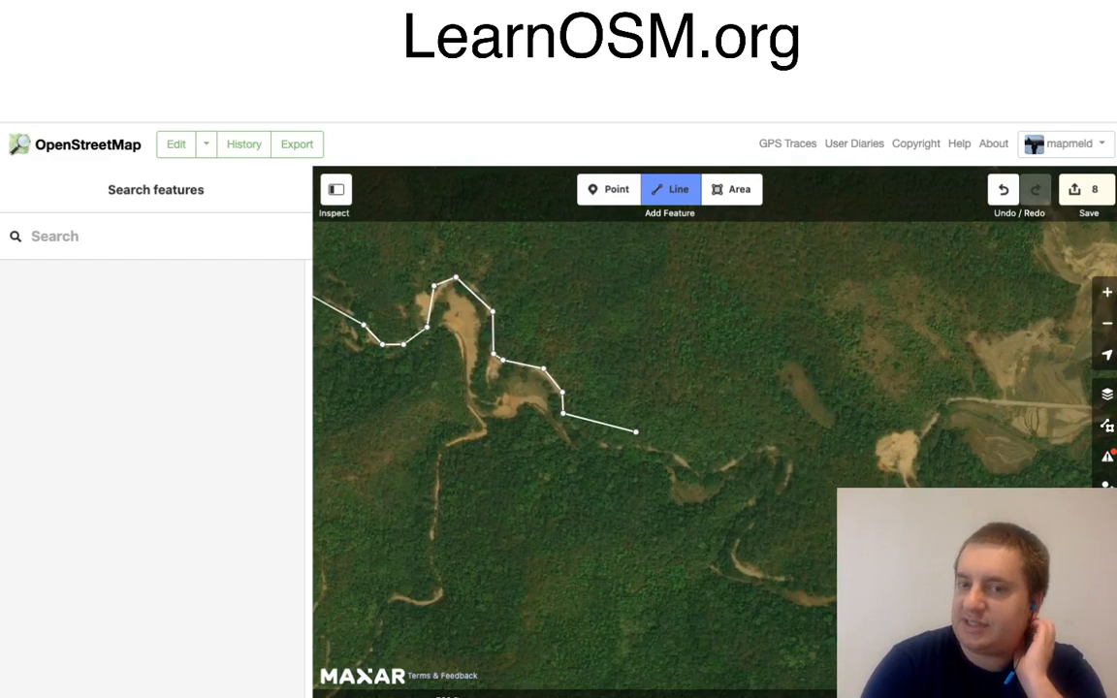
left_click(600, 445)
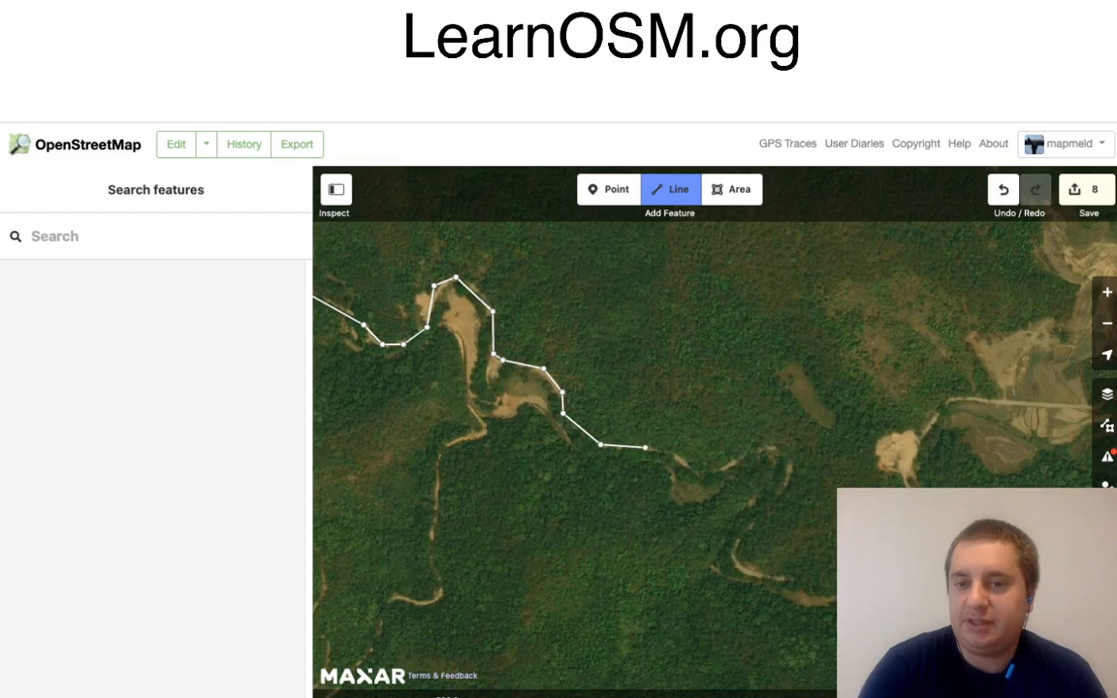
left_click(676, 450)
left_click(698, 469)
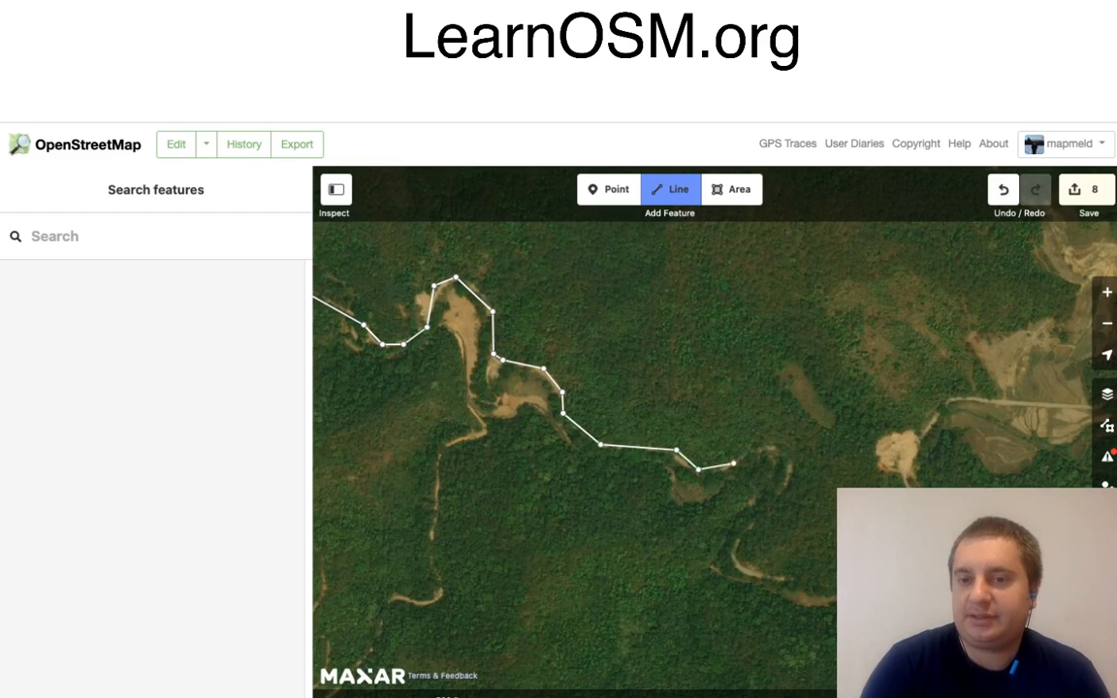
left_click(734, 462)
left_click(774, 449)
left_click(790, 473)
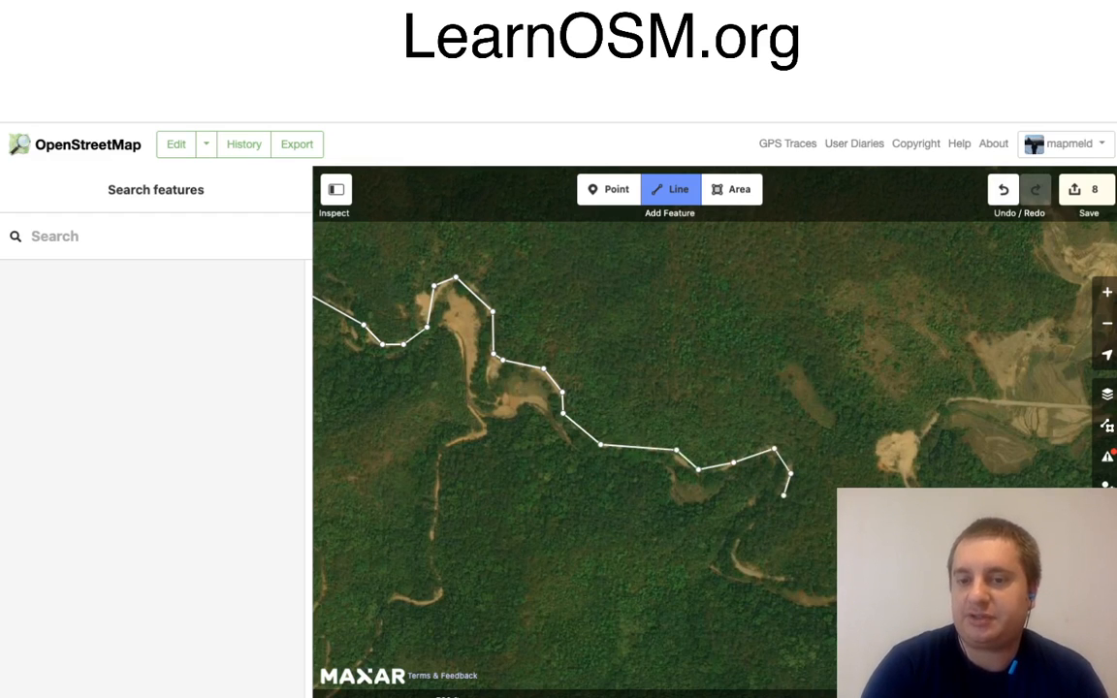
Step: Trace the road south-west around the bend, east again, and north-east past the round bare clearing to the straight field road
left_click(784, 494)
left_click(747, 532)
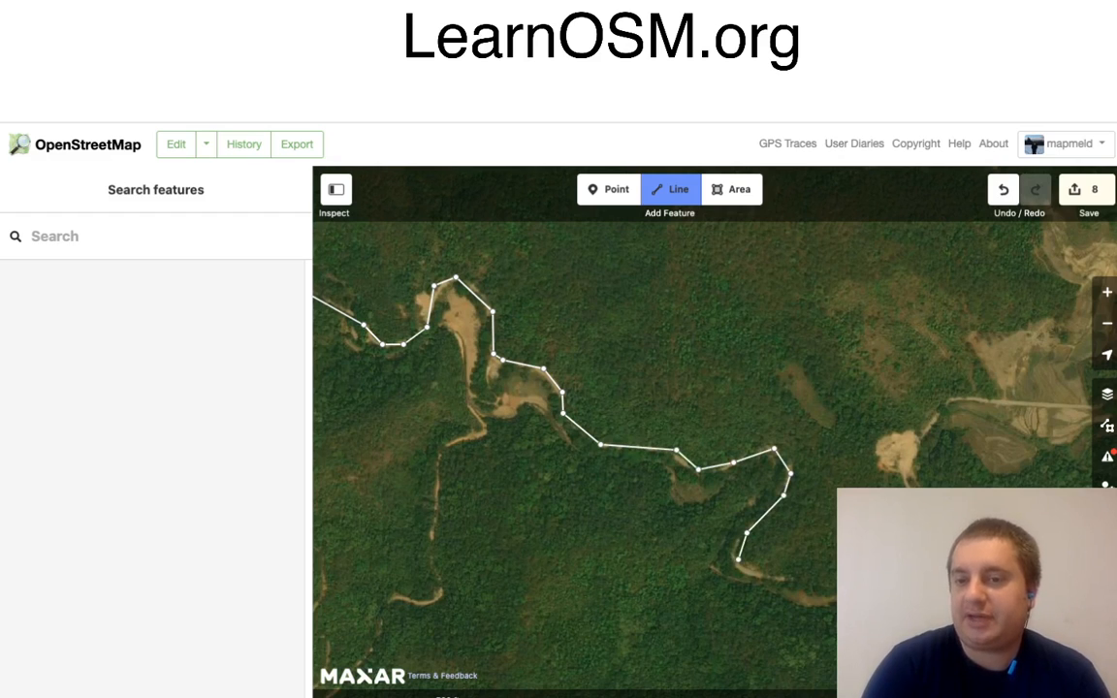
left_click(738, 559)
left_click(767, 579)
left_click(904, 472)
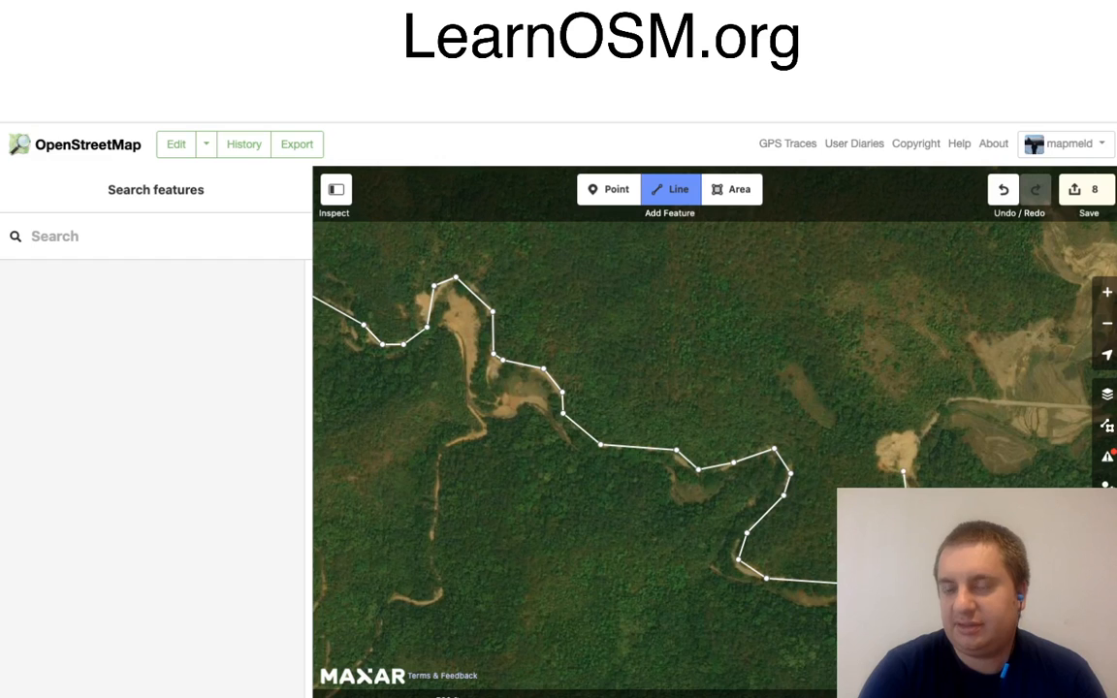
left_click(947, 400)
Step: Continue the line east along the straight road across the fields to the junction with the southbound track
left_click_drag(995, 464, 508, 449)
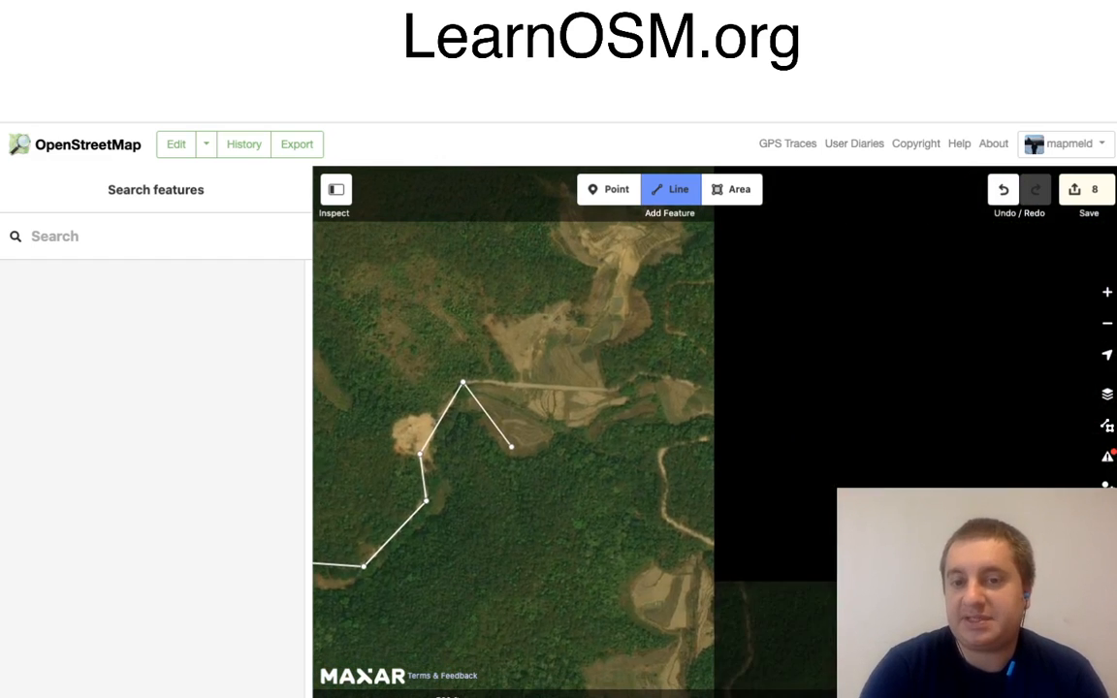
left_click(614, 388)
left_click(635, 375)
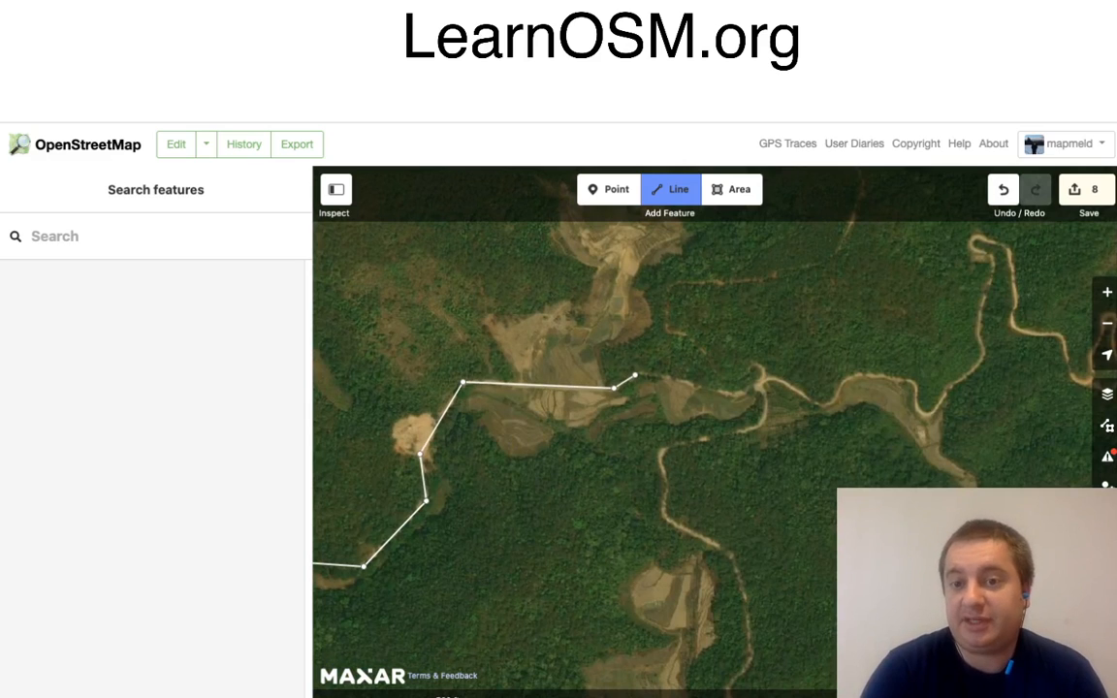
left_click(737, 391)
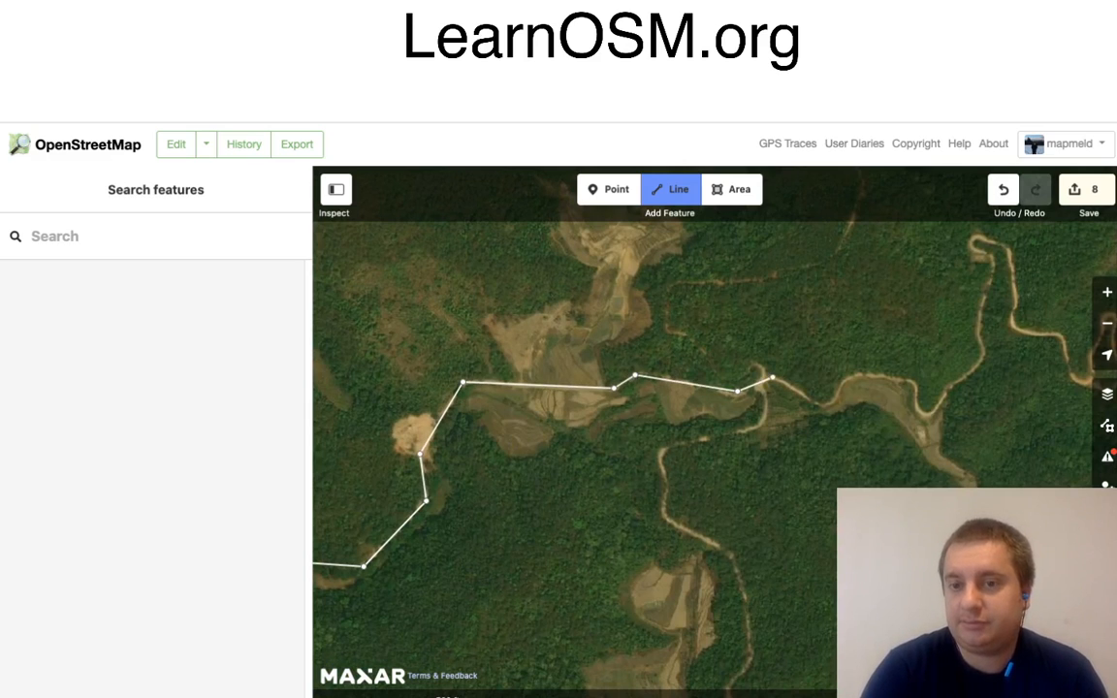
left_click(772, 378)
Step: Trace the road east from the junction along the northern edge of the curved field to the sharp bend at its far side
left_click(824, 406)
left_click(837, 404)
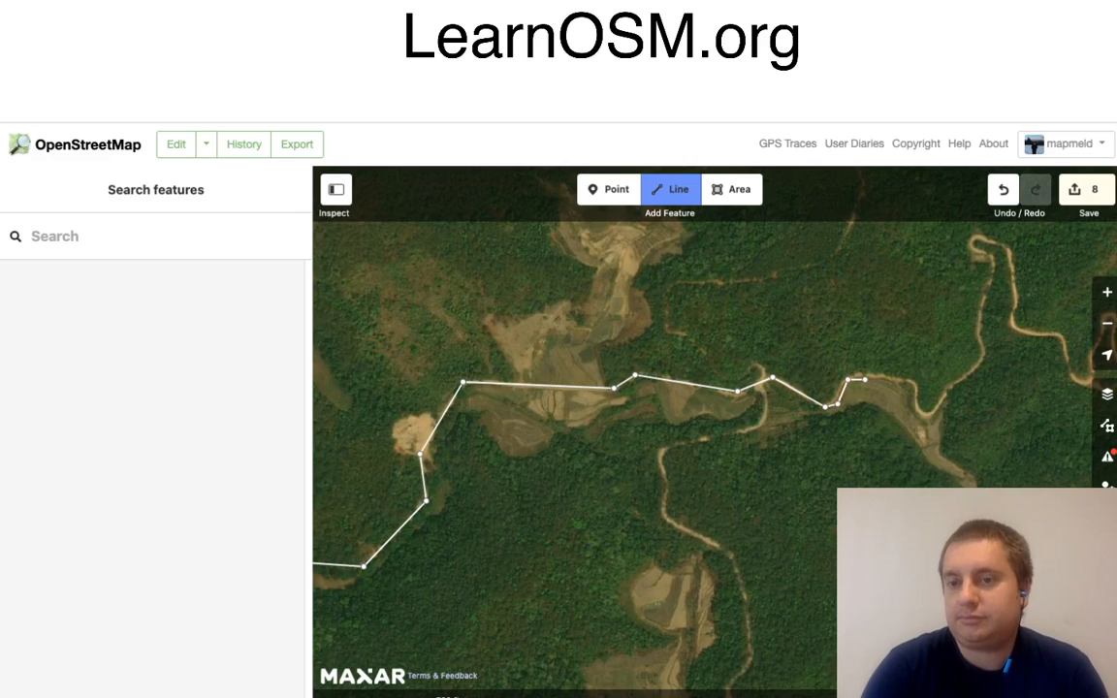
left_click(847, 379)
left_click(914, 382)
left_click(919, 412)
left_click(928, 414)
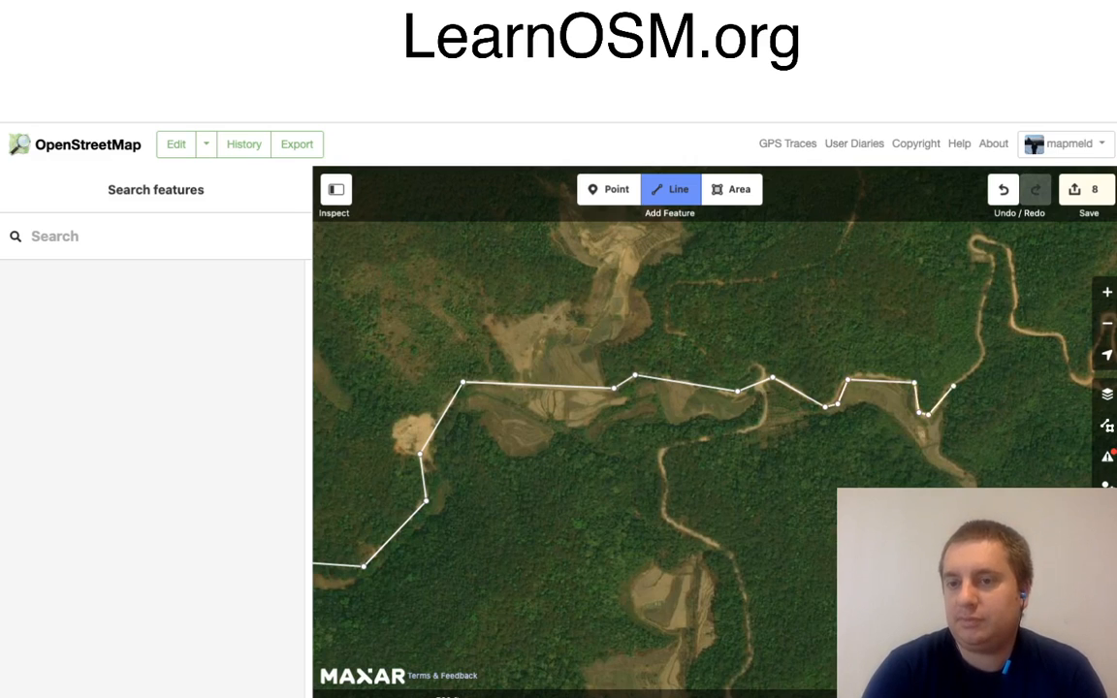
Step: Extend the line north-east and north up the hillside and around the tight hairpin at the top
left_click(952, 385)
left_click(984, 362)
left_click(979, 340)
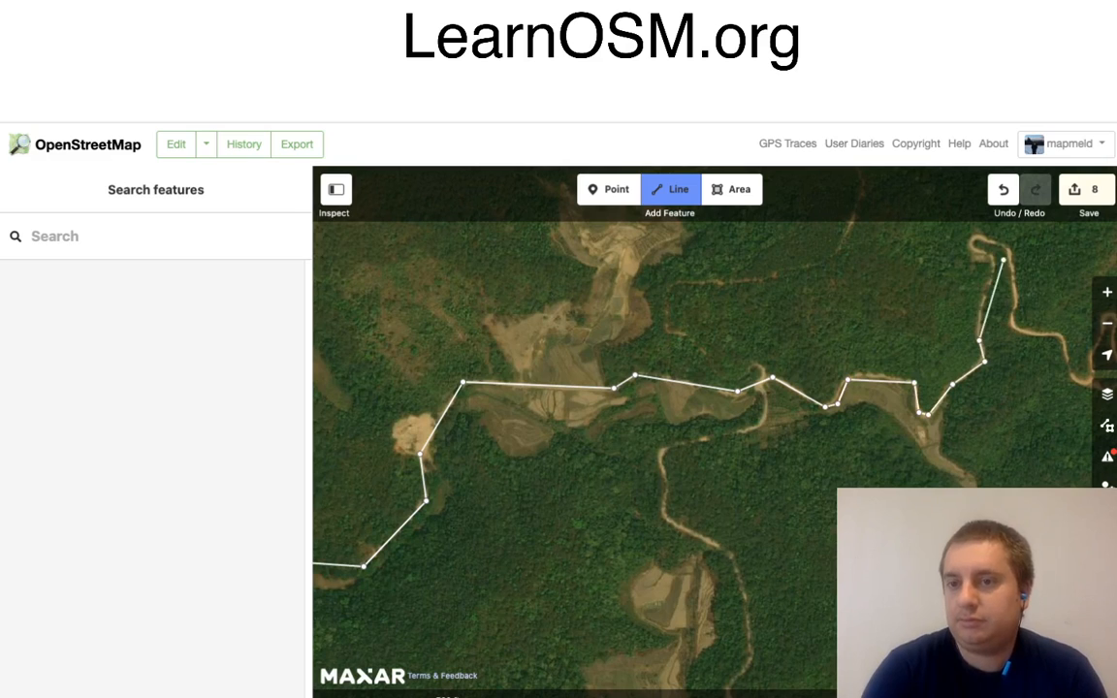
left_click(991, 256)
left_click(974, 245)
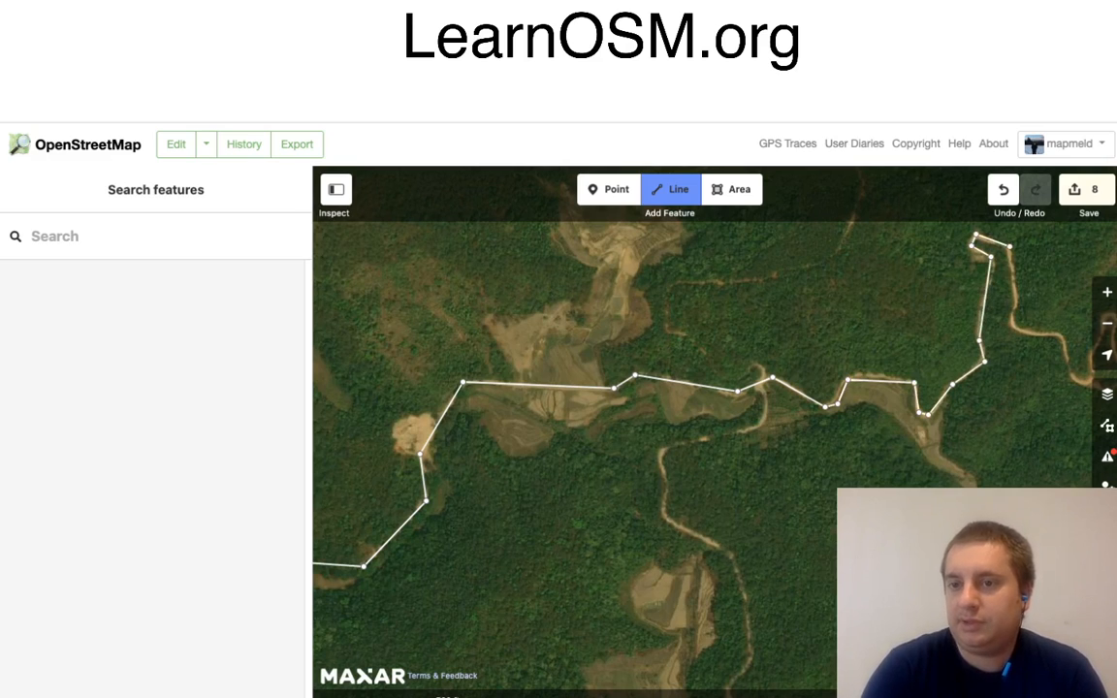
left_click(976, 235)
left_click(1007, 249)
Step: Trace the road from the hairpin south and south-east down to the low bend before the next narrow loop
left_click(1015, 322)
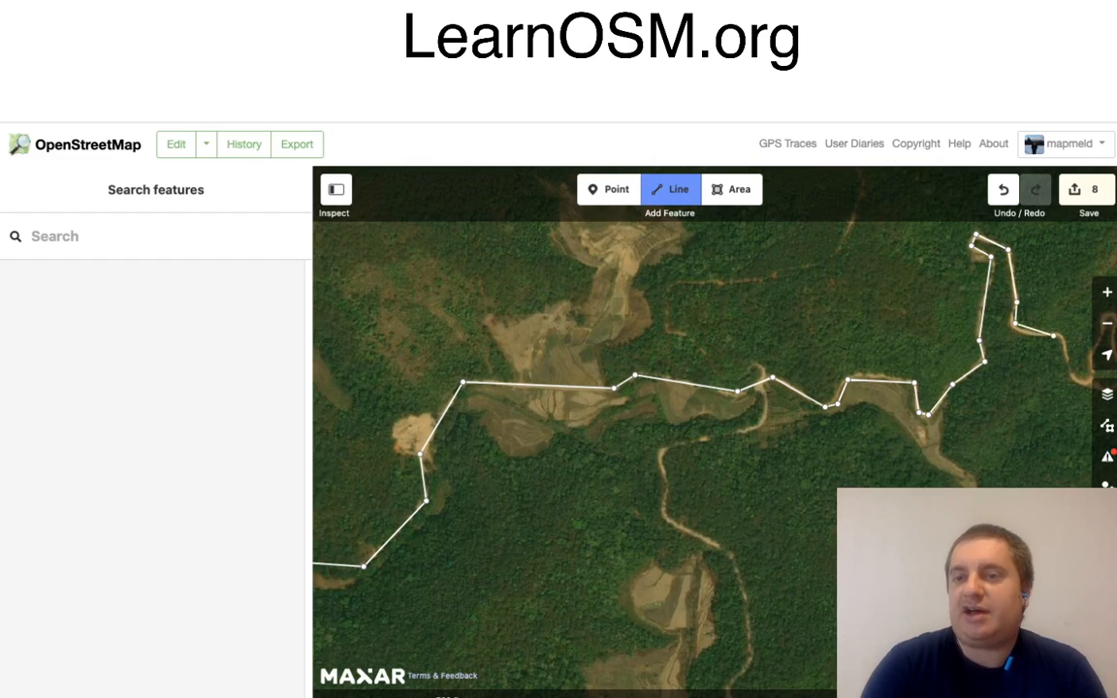
left_click(1065, 341)
mouse_move(1058, 402)
left_mouse_down()
mouse_move(874, 367)
mouse_move(705, 425)
left_mouse_up()
left_click(717, 405)
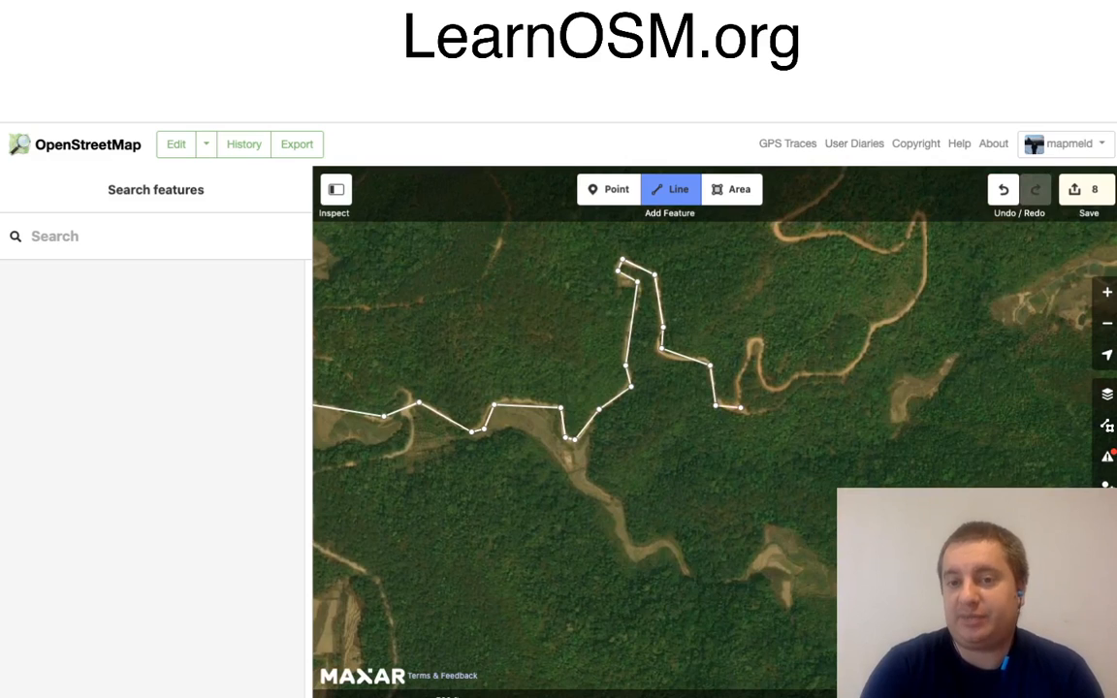
left_click(740, 408)
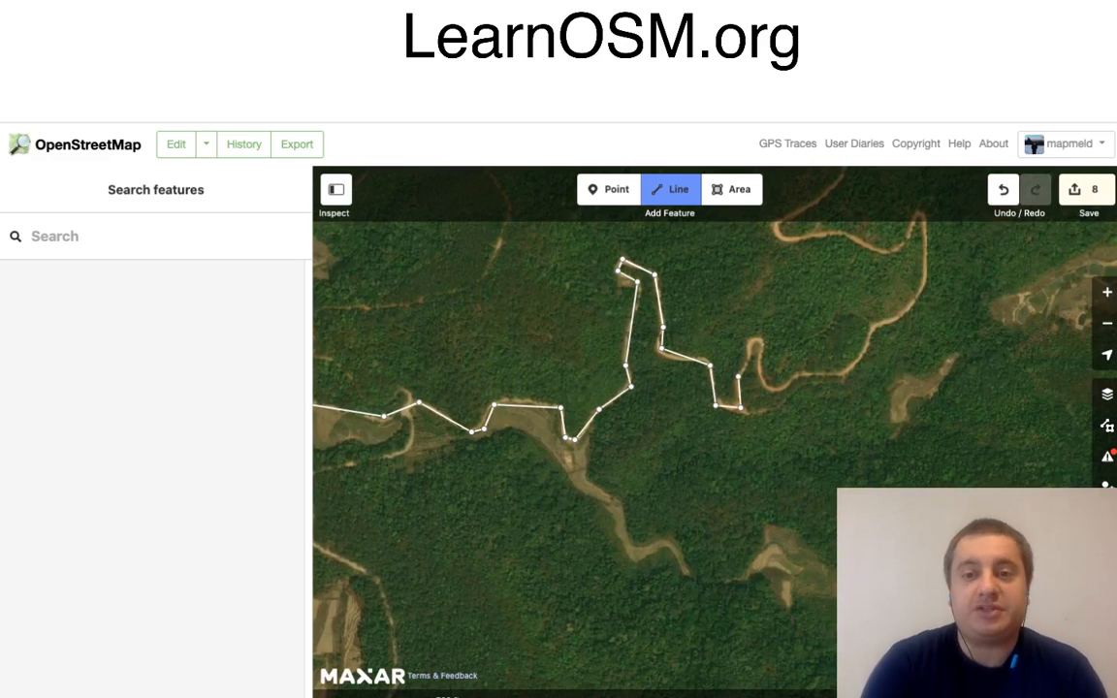
Step: Trace the line up and around the narrow loop and down to the curve at its southern end
left_click(750, 361)
left_click(748, 344)
left_click(763, 340)
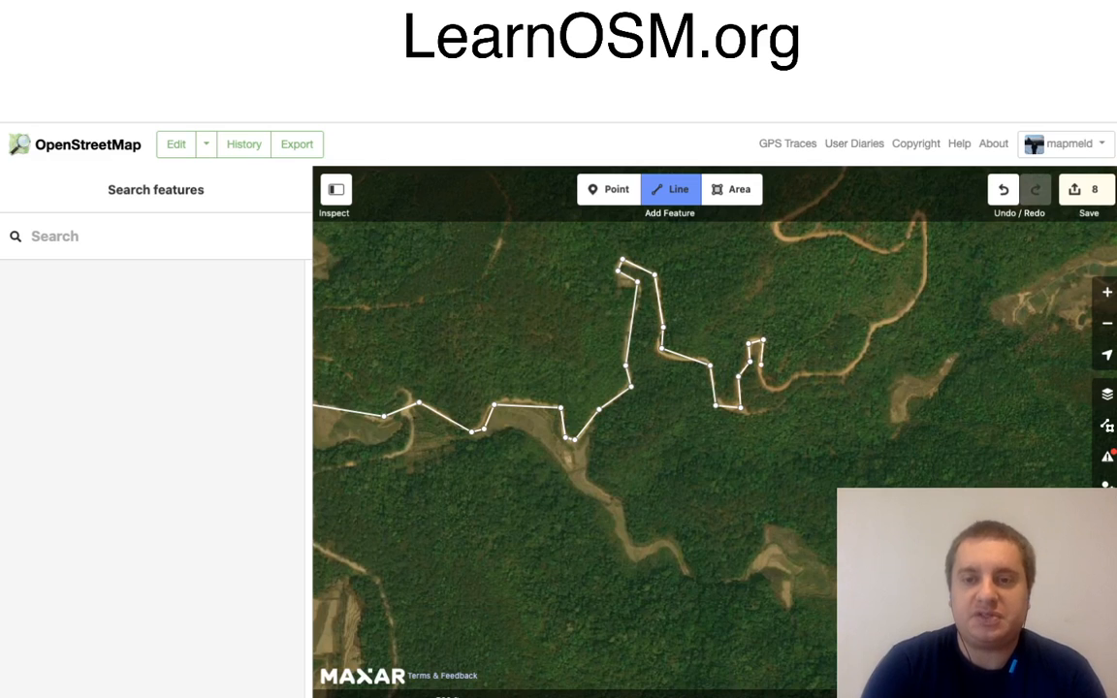
left_click(760, 366)
left_click(772, 388)
left_click(785, 388)
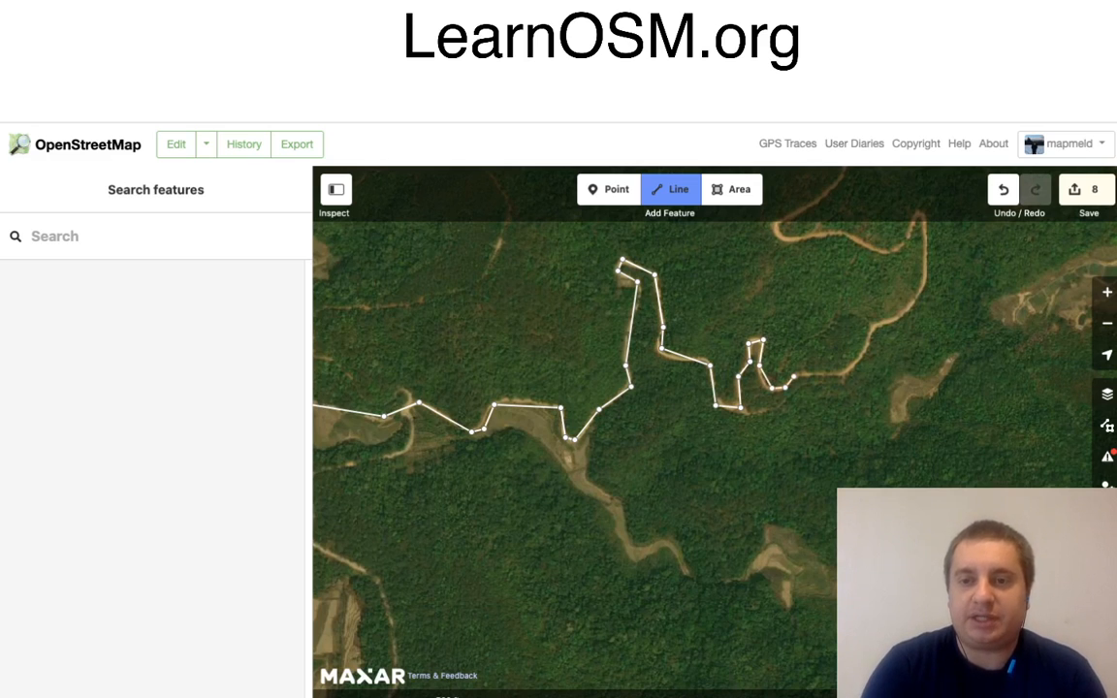
Step: Continue the line east and north-east along the hillside road to the wide bend where it heads north
left_click(795, 377)
left_click(846, 373)
left_click(866, 352)
left_click(869, 323)
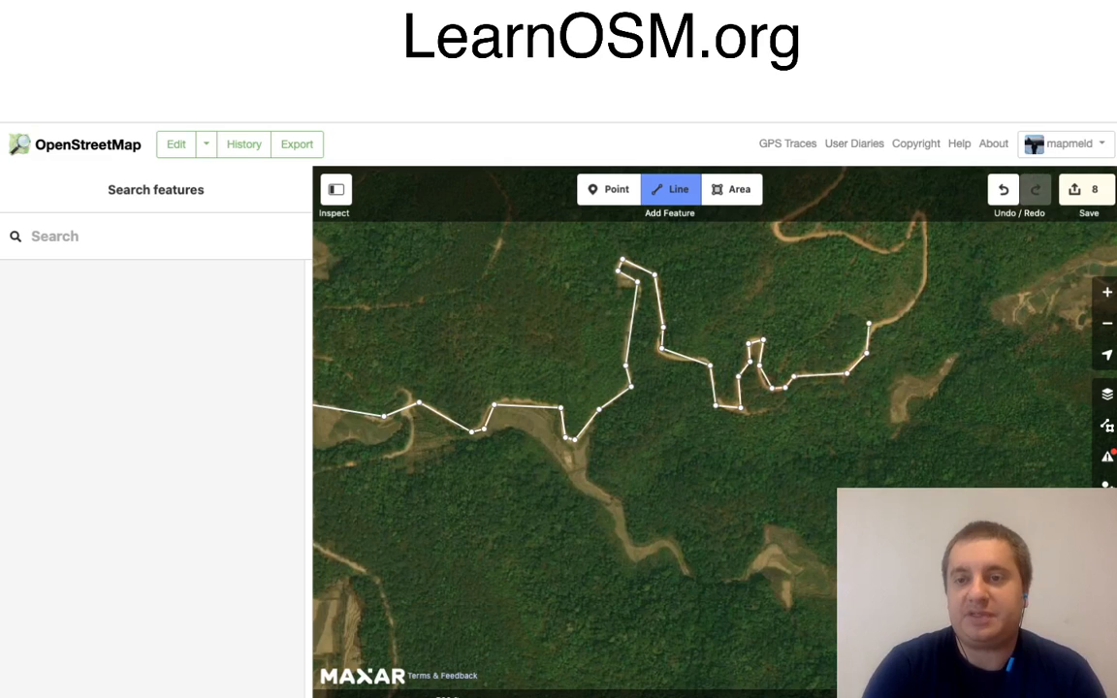
left_click(899, 320)
left_click(928, 286)
Step: Continue the line north along the road, over its curve and west around the sharp hairpin bend
left_click_drag(972, 299, 904, 580)
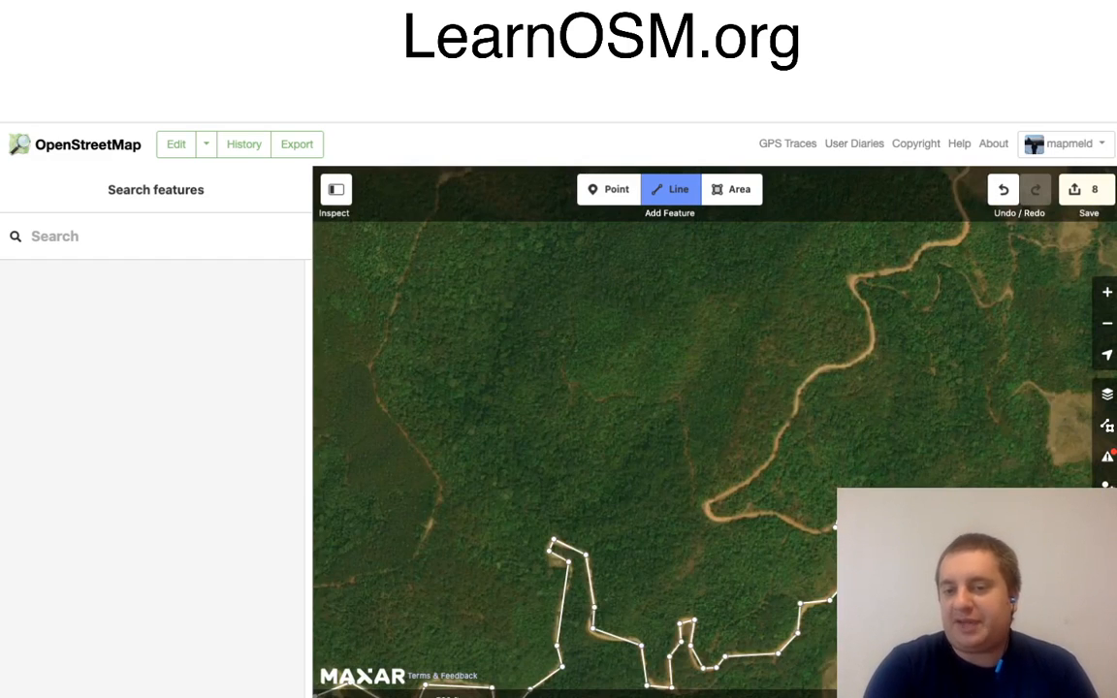
left_click(811, 534)
left_click(775, 513)
left_click(722, 525)
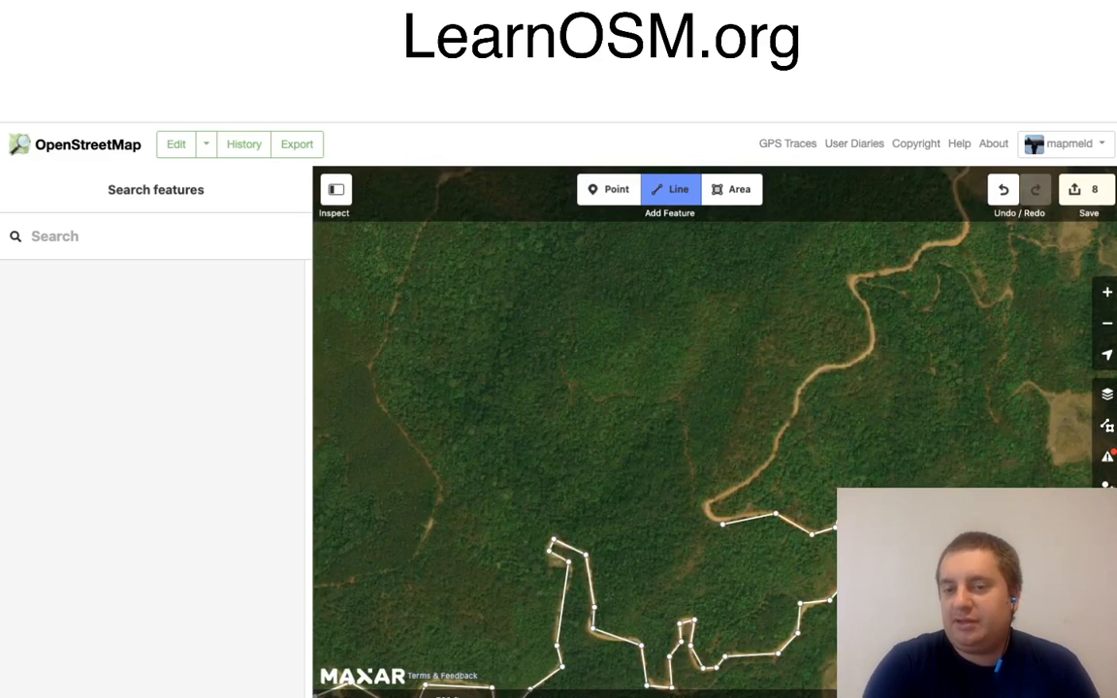
left_click(714, 519)
left_click(705, 502)
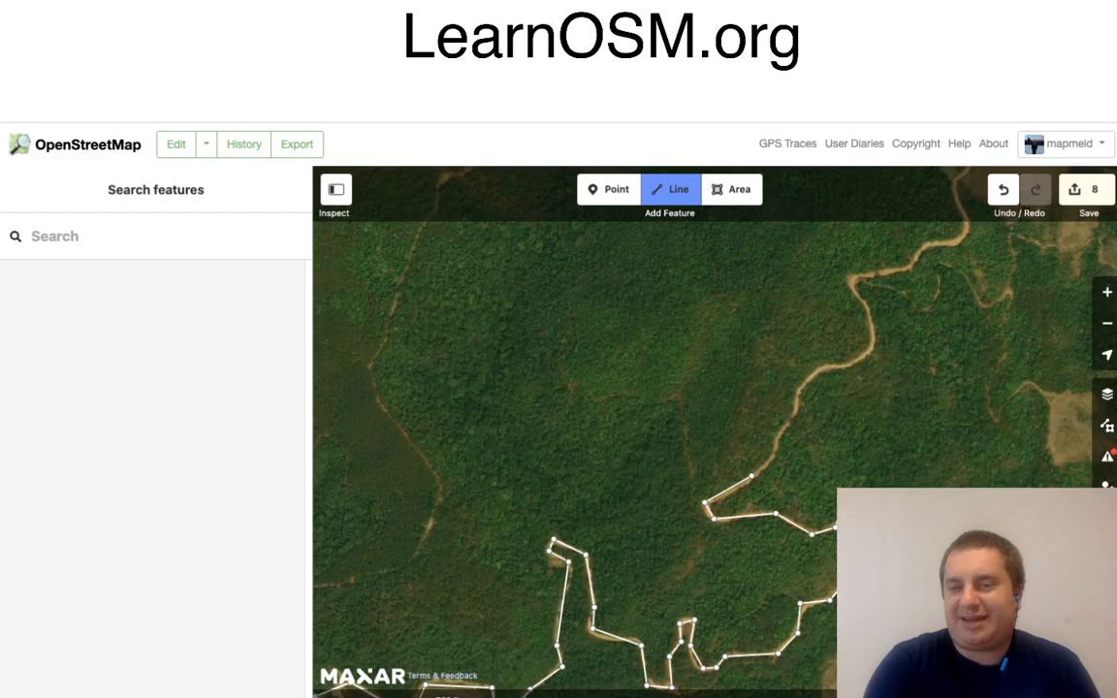
Step: Trace the road from the hairpin north-east up the forested hillside to the start of the next wide curve
left_click(745, 484)
left_click(776, 452)
left_click(776, 435)
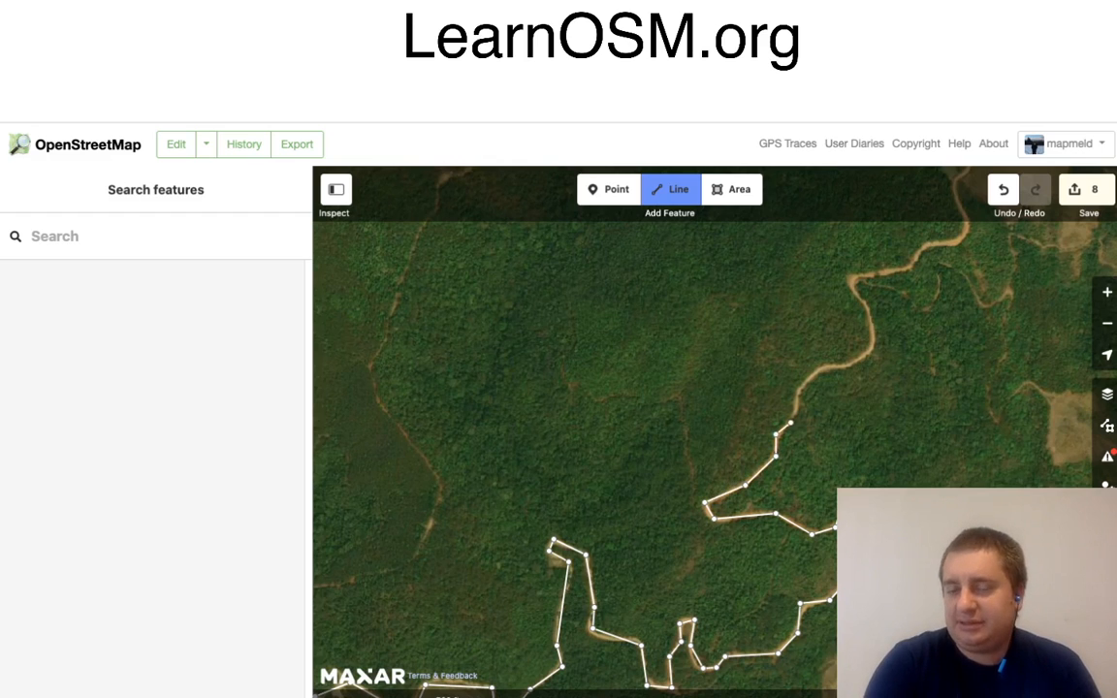
left_click(791, 423)
left_click(796, 396)
left_click(825, 365)
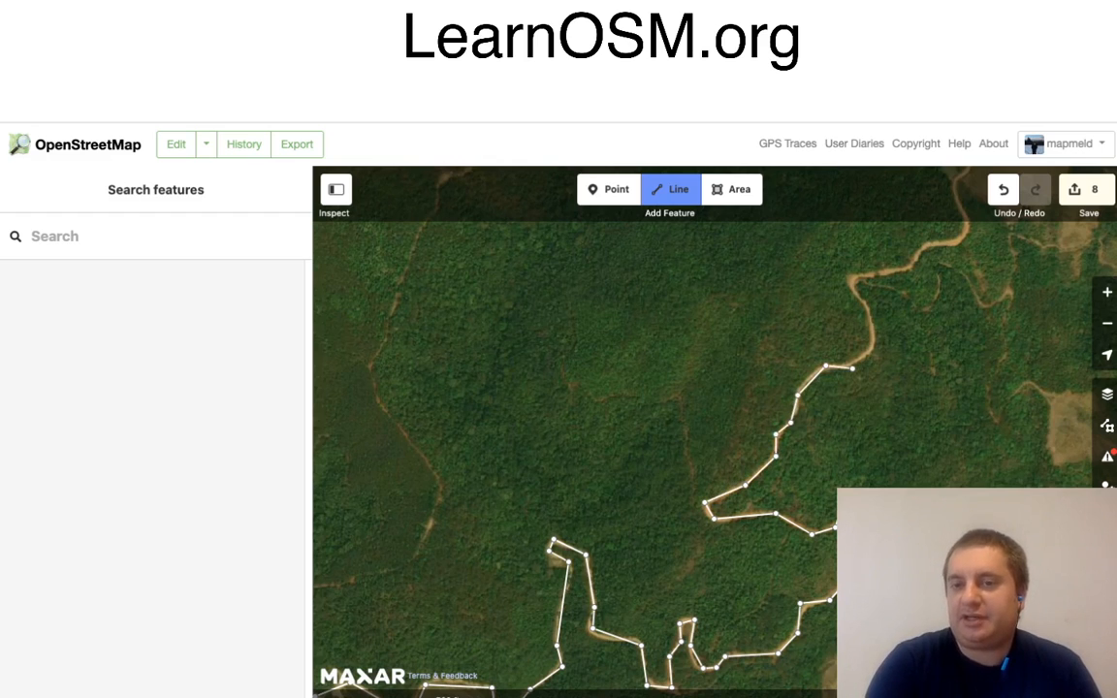
Step: Continue the line around the wide curve, north to the sharp corner and north-east toward the clearings
left_click(852, 369)
left_click(878, 347)
left_click(869, 311)
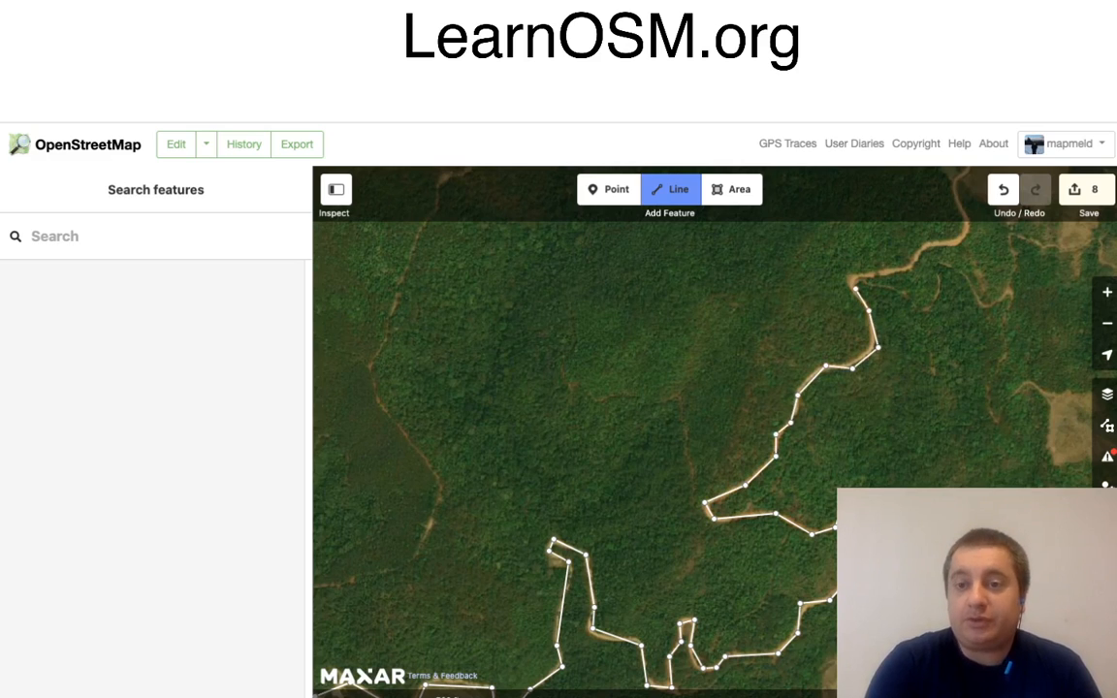
left_click(854, 282)
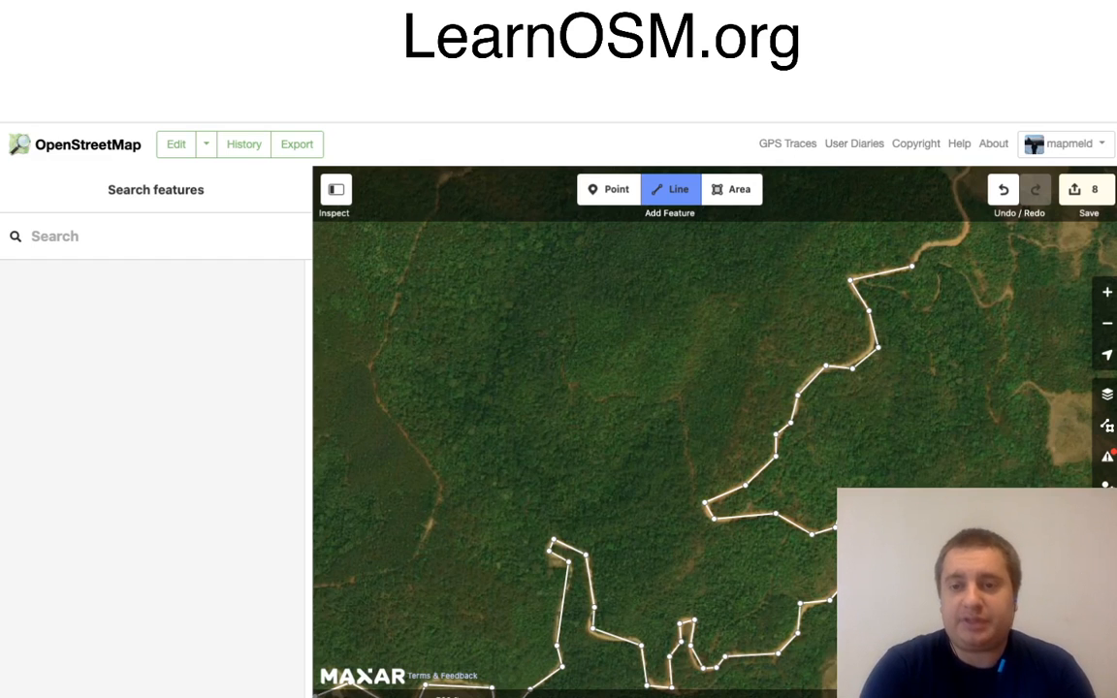
left_click(912, 265)
left_click(924, 245)
left_click(959, 242)
Step: Extend the line north along the western edge of the large clearing to where the road turns east
mouse_move(1006, 273)
left_mouse_down()
mouse_move(915, 411)
mouse_move(873, 513)
mouse_move(832, 535)
left_mouse_up()
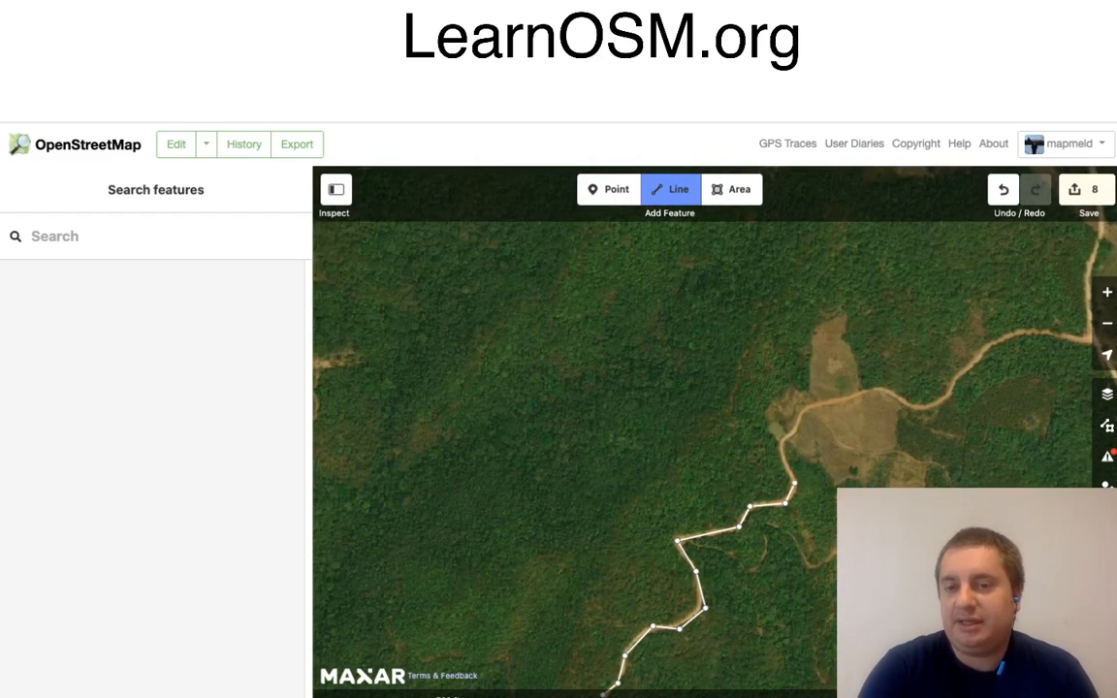
left_click(793, 484)
left_click(780, 446)
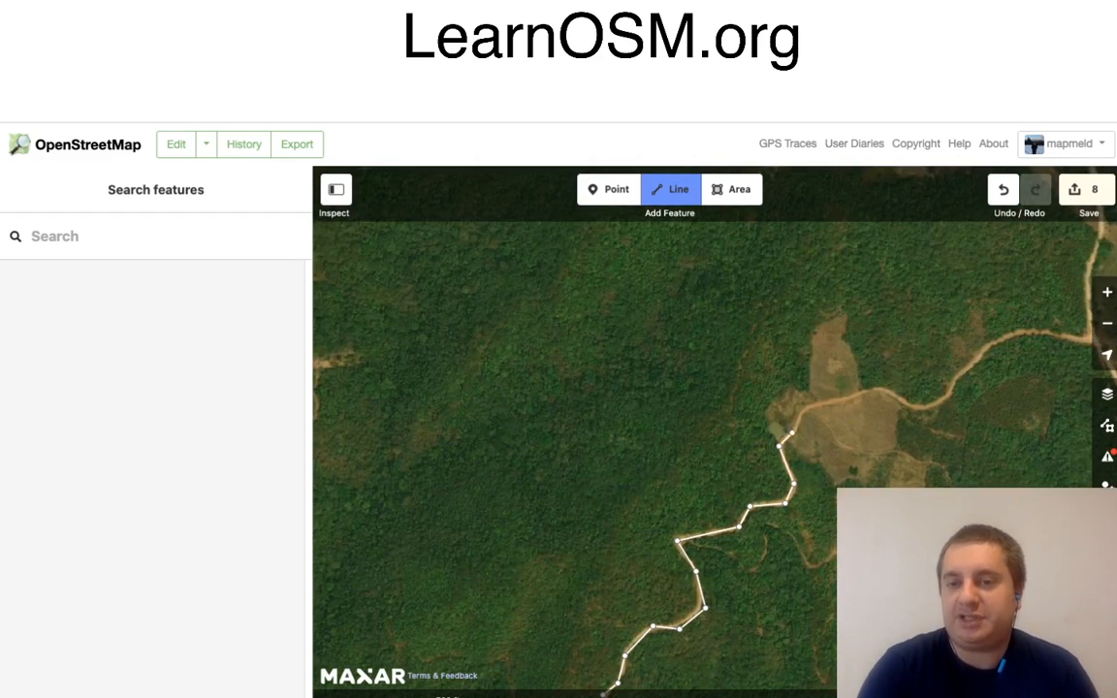
left_click(792, 432)
left_click(800, 407)
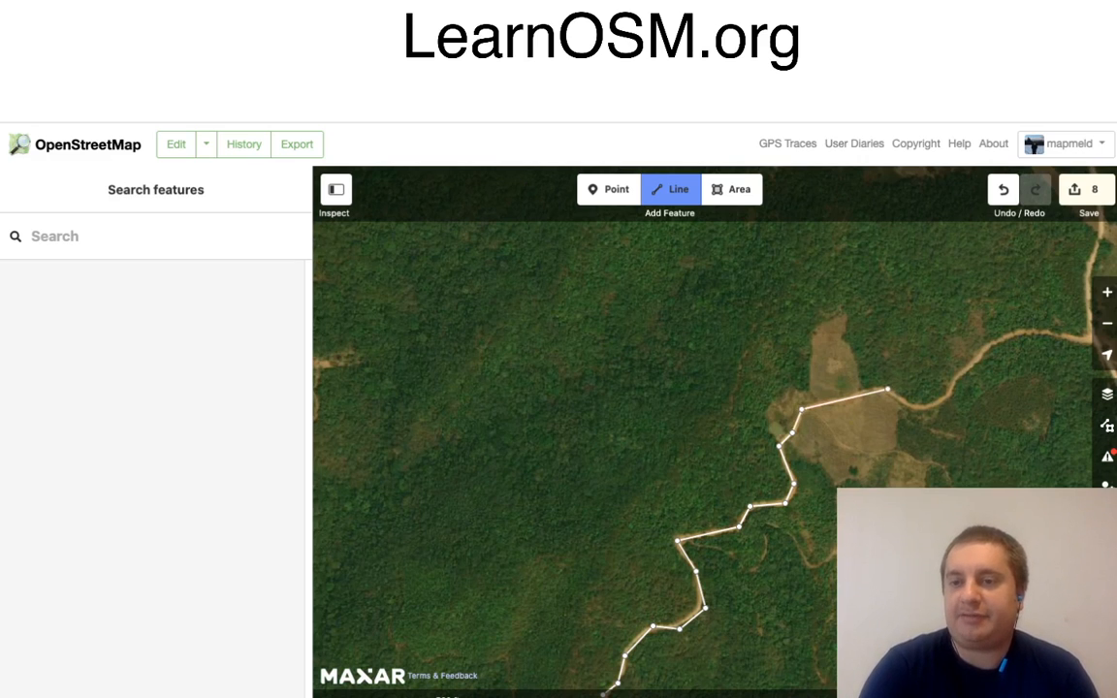
Step: Trace the road east across the clearing, through the dip beyond it and north-east up the slope
left_click(887, 390)
left_click(915, 407)
left_click(939, 404)
left_click(958, 378)
left_click(988, 346)
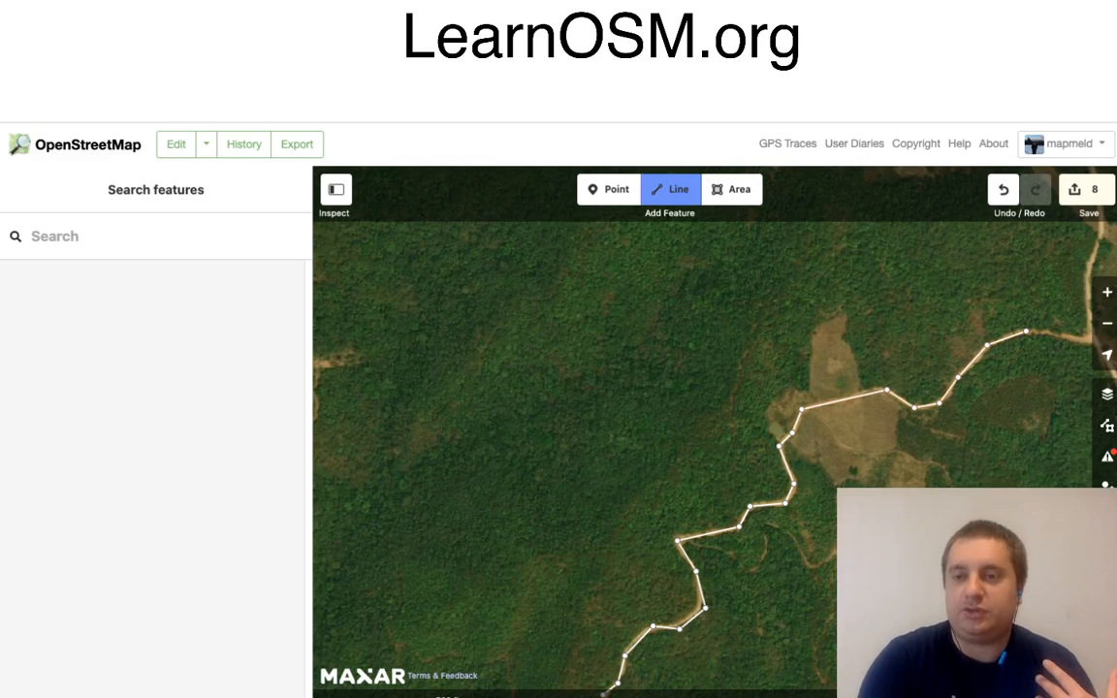
Step: End the line at the junction with the road south of the village and classify it as Minor/Unclassified Road
left_click(1026, 331)
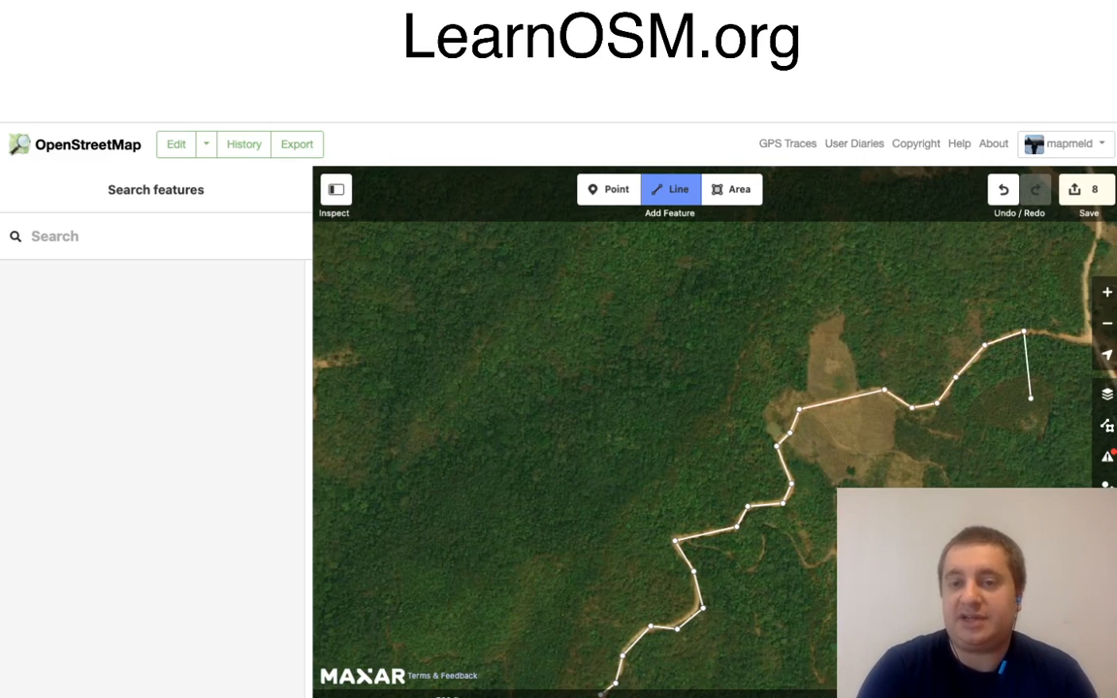
left_click_drag(1033, 397, 710, 494)
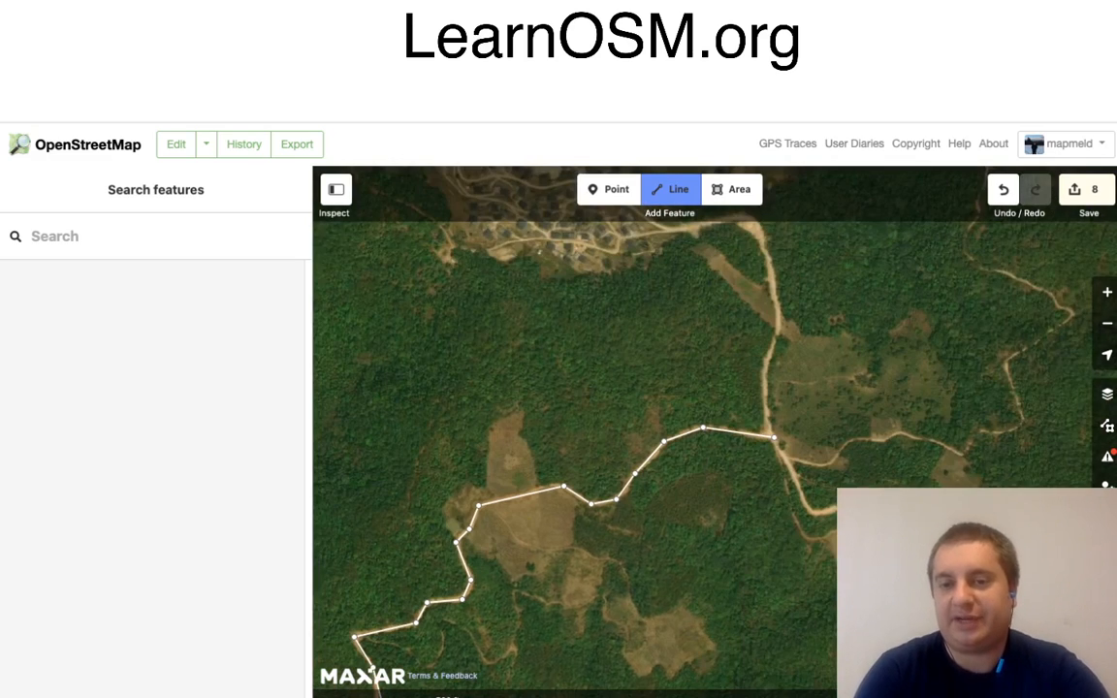
left_click(773, 438)
key("Return")
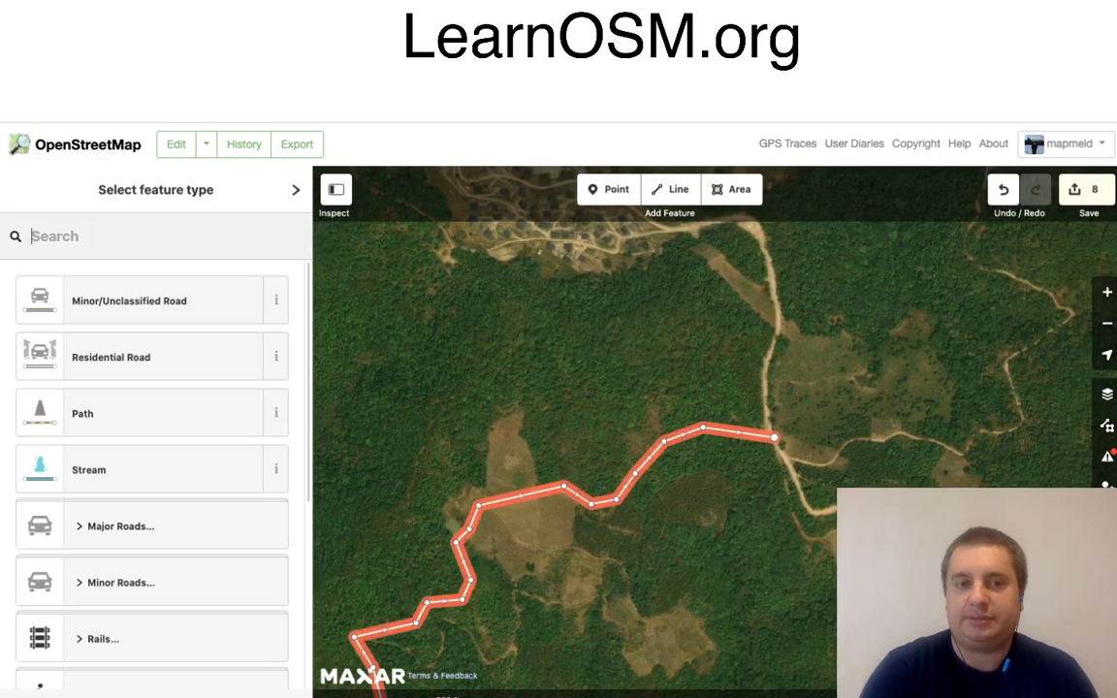
key("Return")
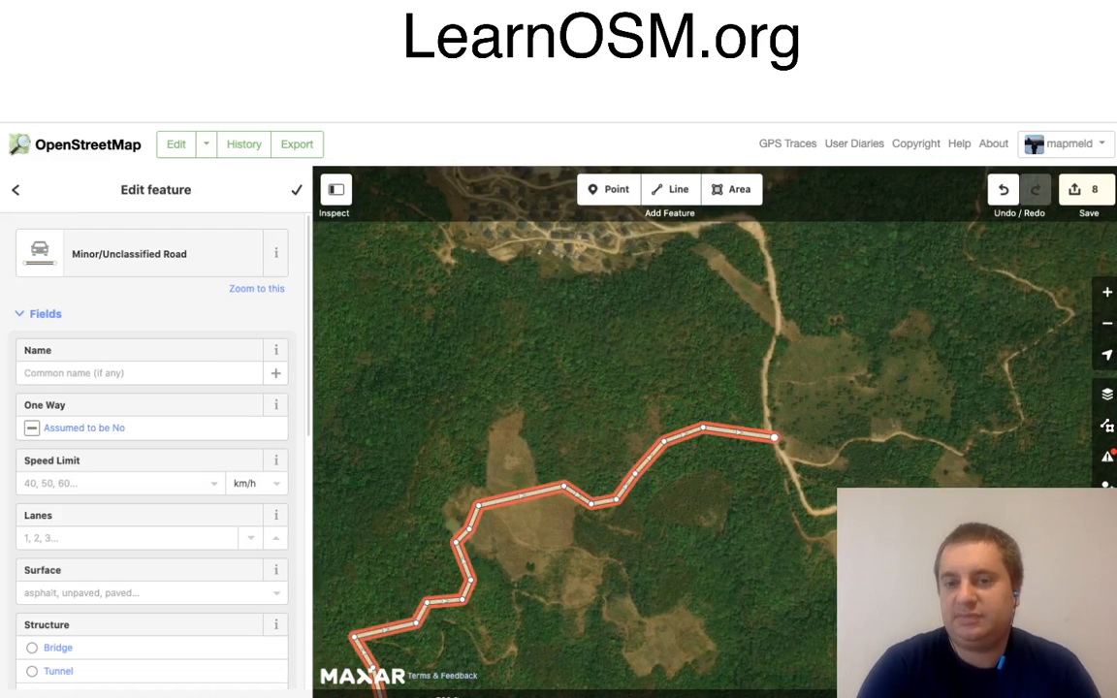
key("Escape")
Step: Examine the satellite imagery around the village and the wider region to the south and west for further unmapped roads
left_click_drag(601, 340, 612, 591)
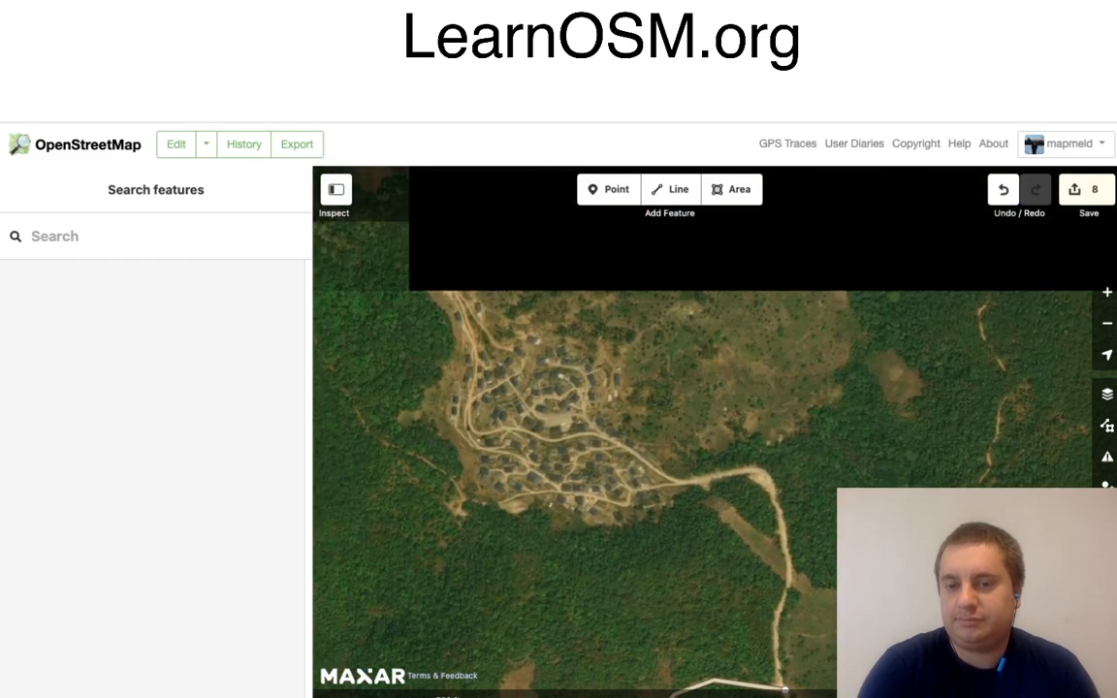
scroll(723, 559, "down", 5)
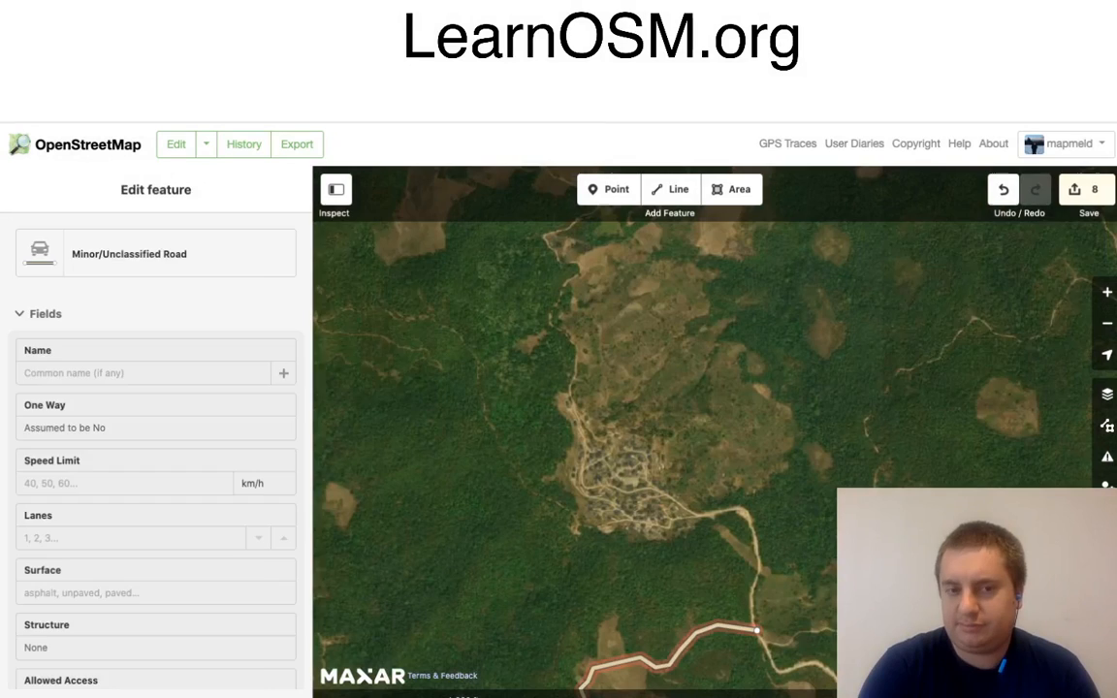
left_click(755, 630)
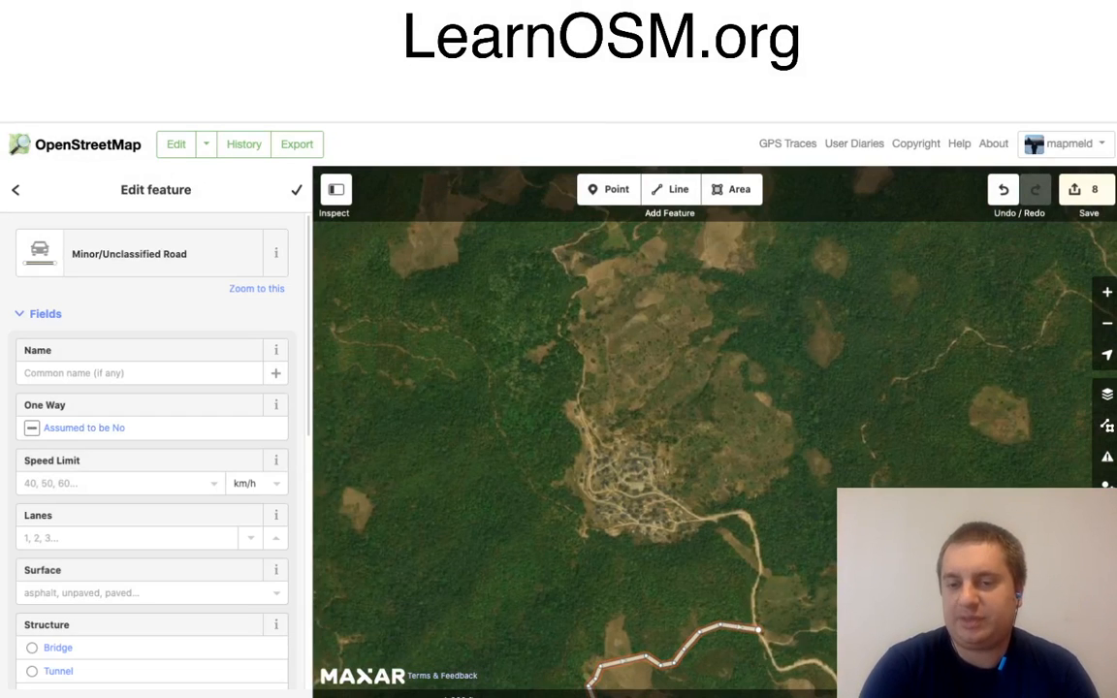
scroll(798, 609, "down", 3)
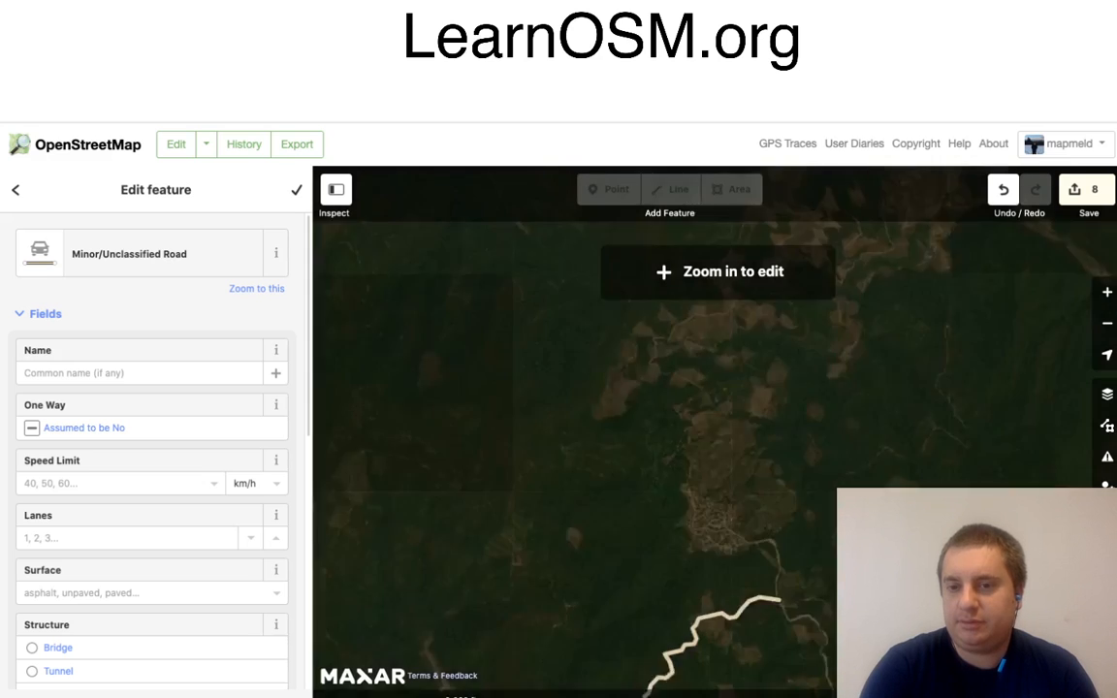
left_click_drag(798, 609, 935, 84)
left_click_drag(679, 427, 706, 379)
scroll(792, 344, "down", 3)
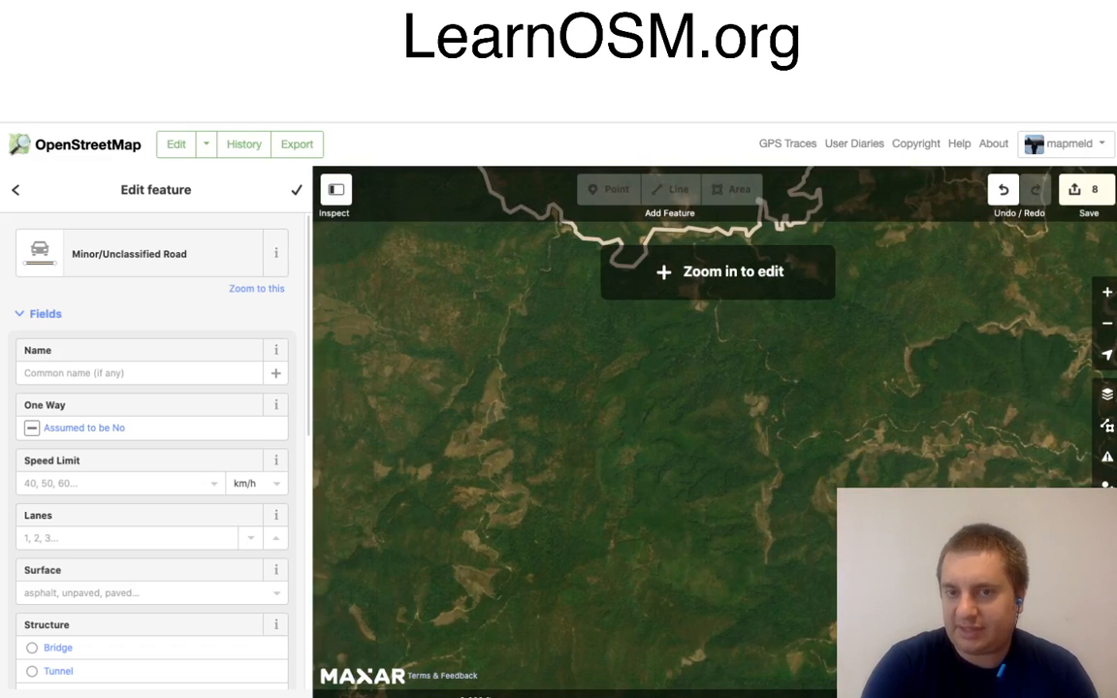
scroll(791, 344, "down", 3)
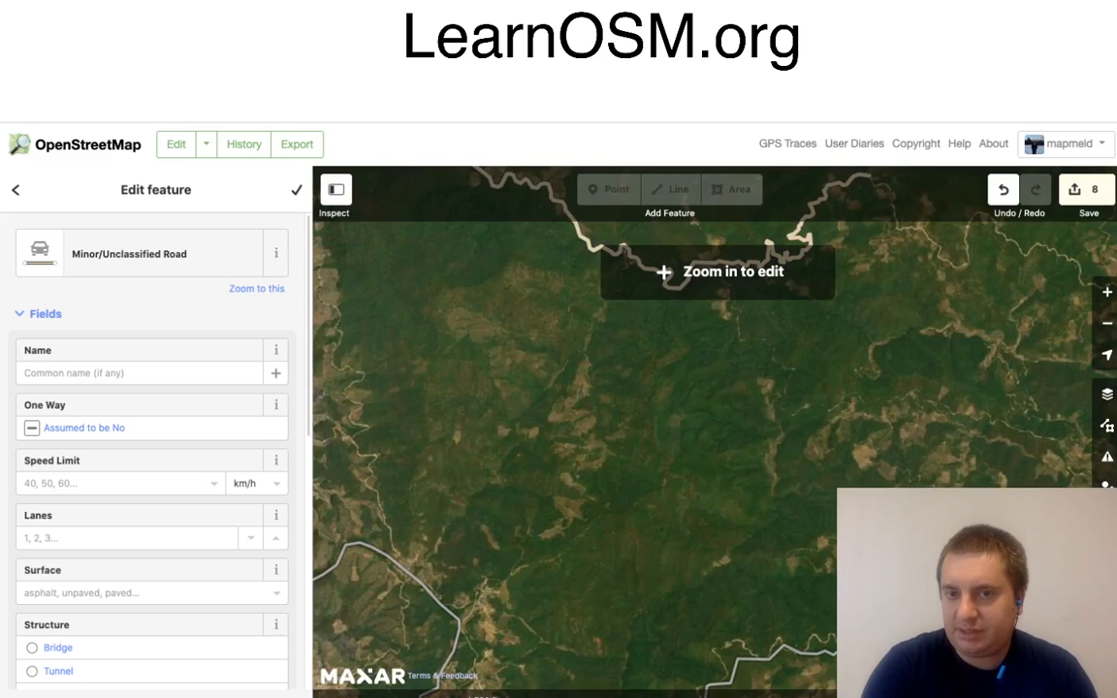
left_click_drag(792, 344, 844, 361)
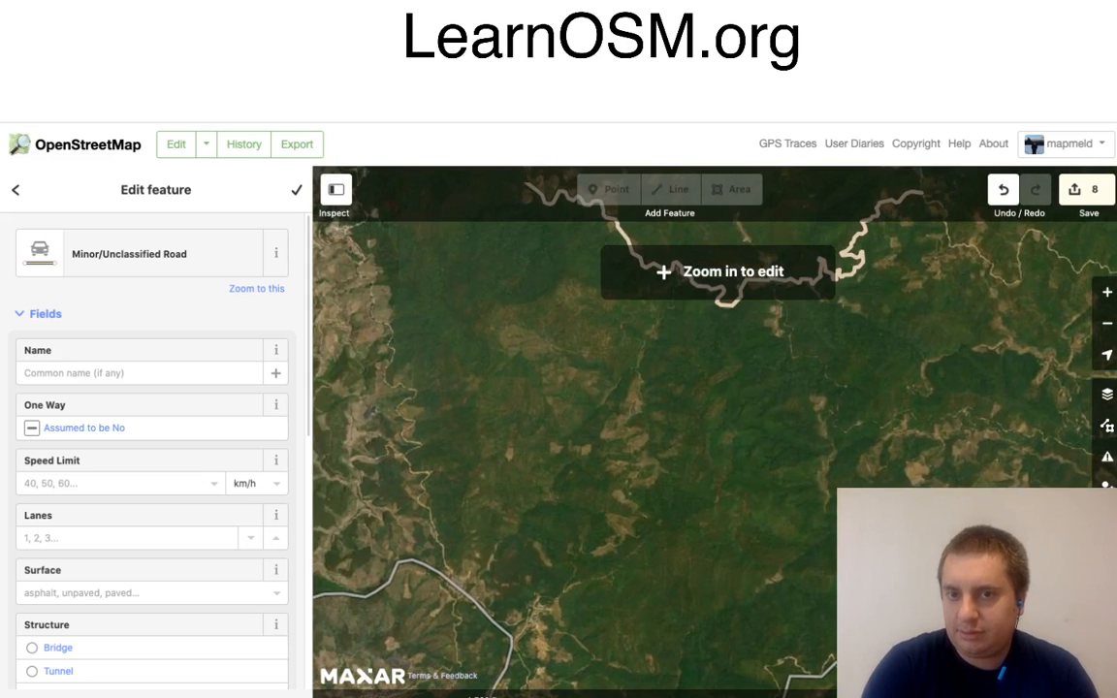
left_click_drag(621, 349, 904, 521)
left_click_drag(679, 388, 716, 459)
Step: Start a new line at a bend in the existing minor road and trace the track south-west past the terraced fields to the track junction
scroll(686, 325, "up", 3)
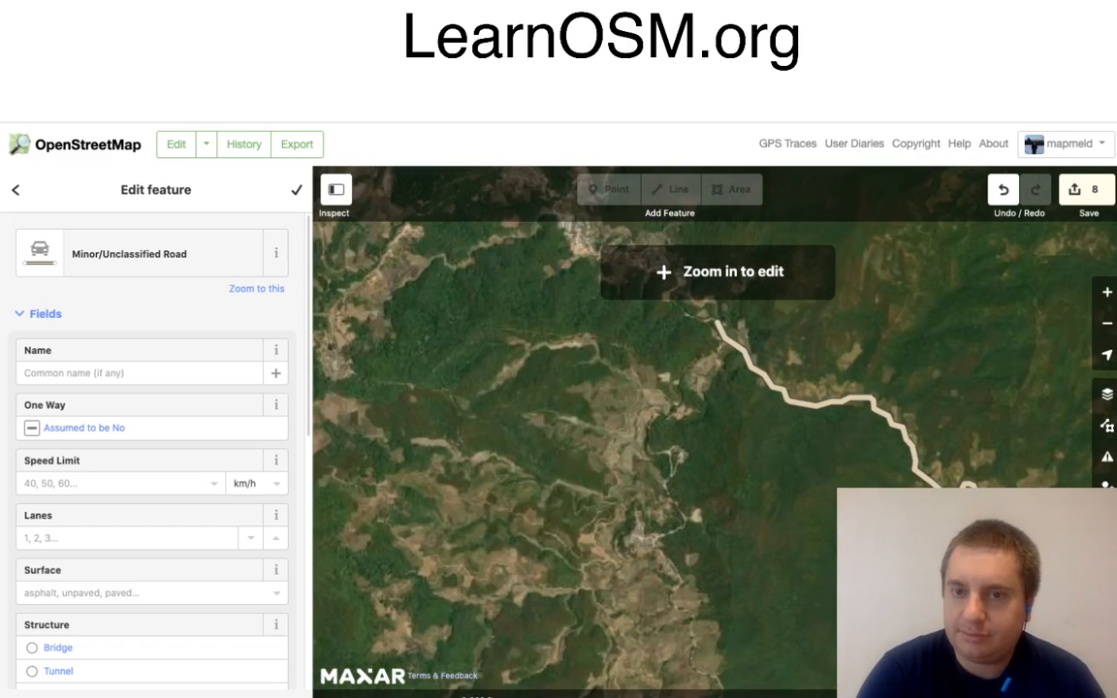
scroll(717, 311, "up", 5)
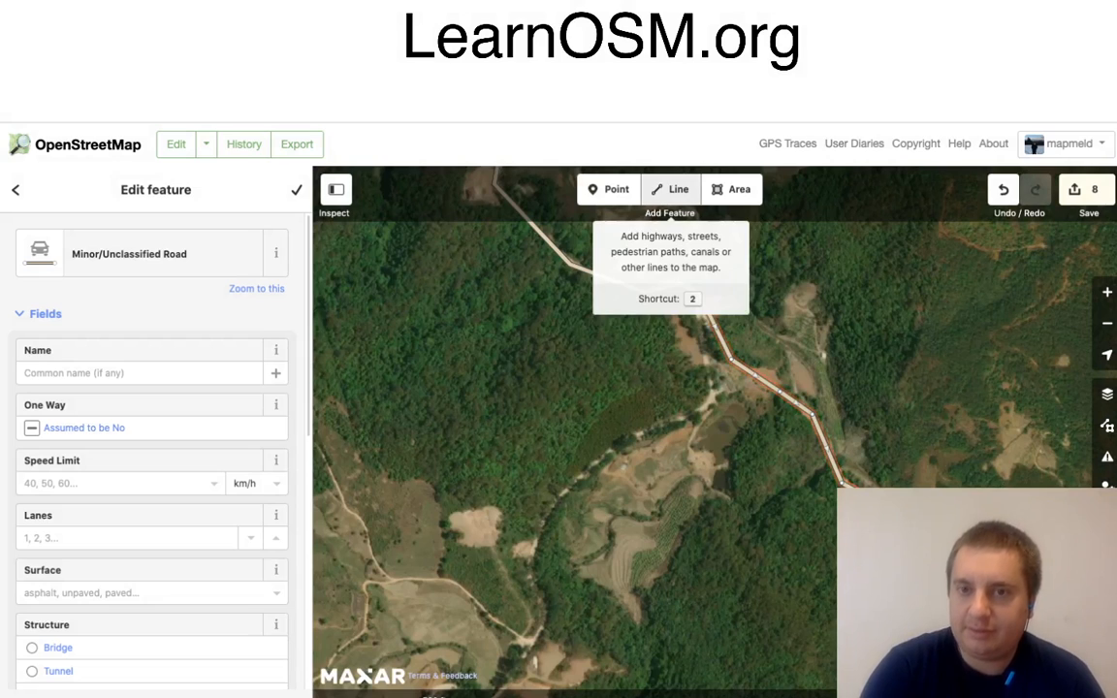
left_click(671, 189)
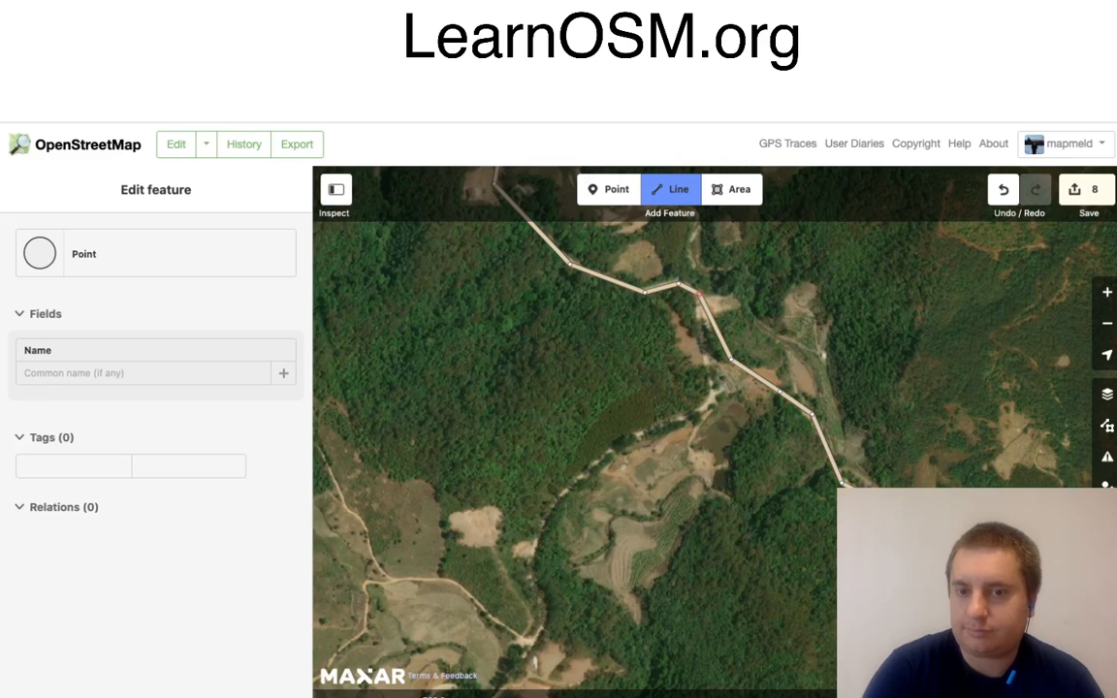
left_click(699, 294)
left_click(711, 405)
left_click(640, 431)
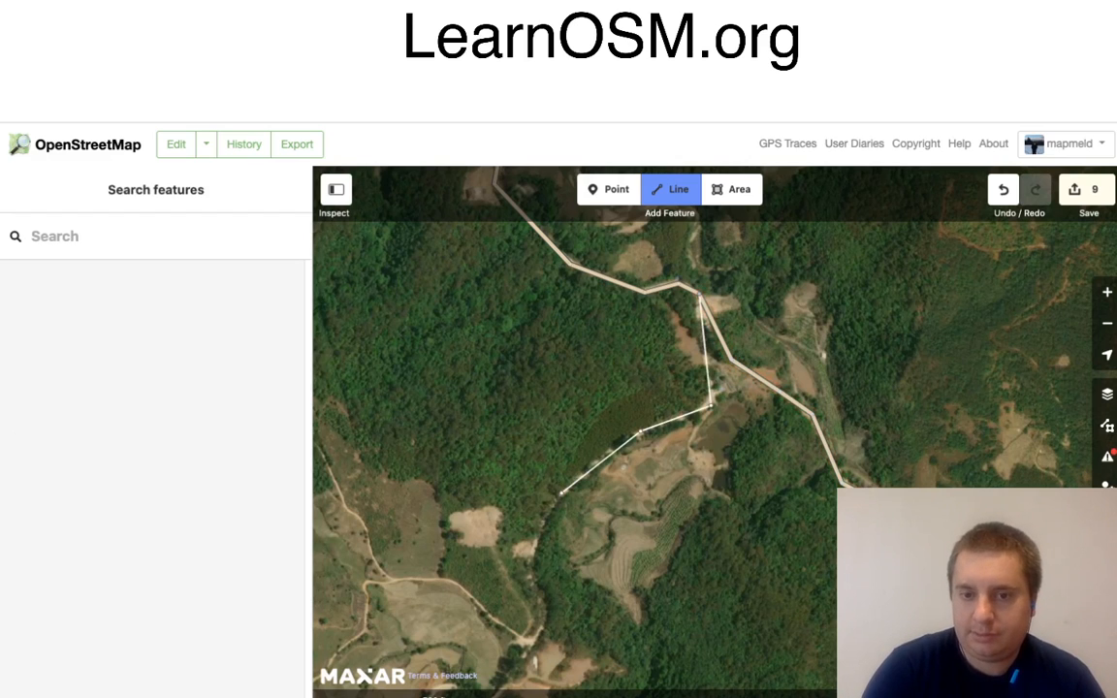
left_click(561, 493)
left_click(531, 565)
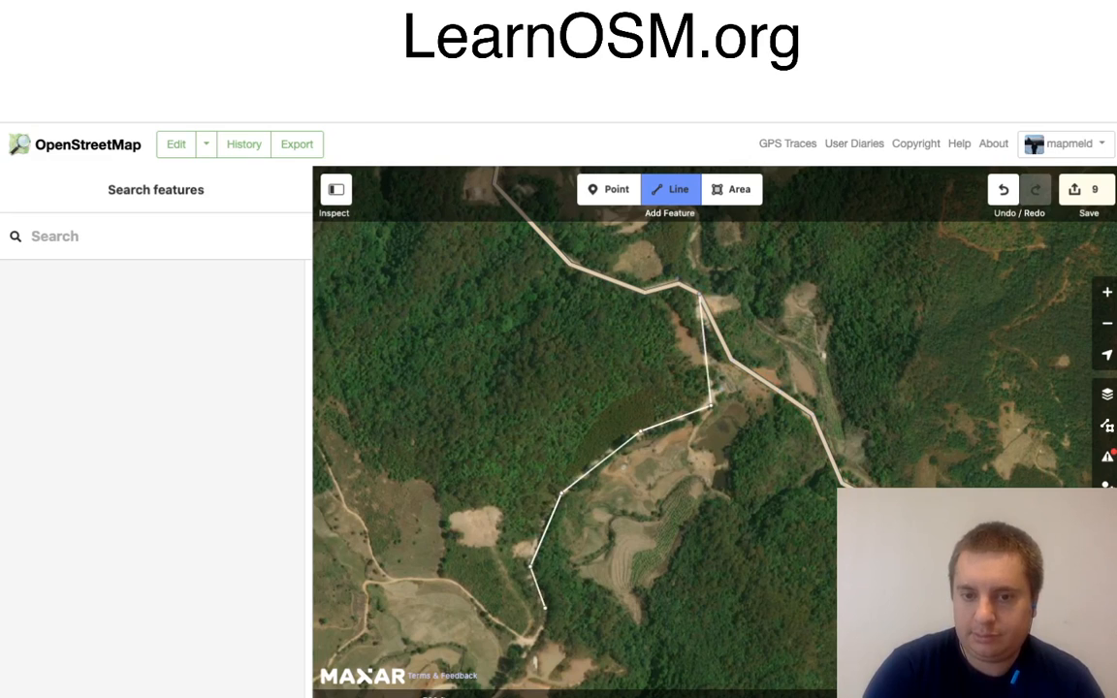
left_click(545, 603)
left_click(534, 640)
Step: Continue the line south-west past the small clearing, around the forest spur and south along the forest edge
left_click_drag(572, 652, 803, 352)
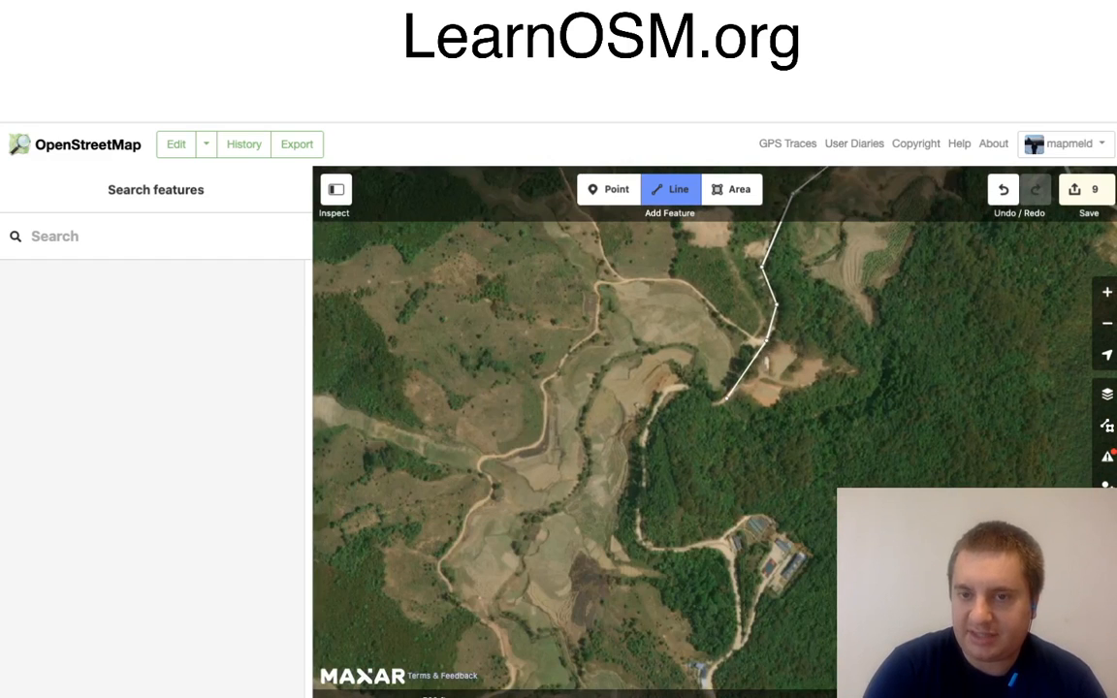
left_click(726, 399)
left_click(711, 405)
left_click(689, 387)
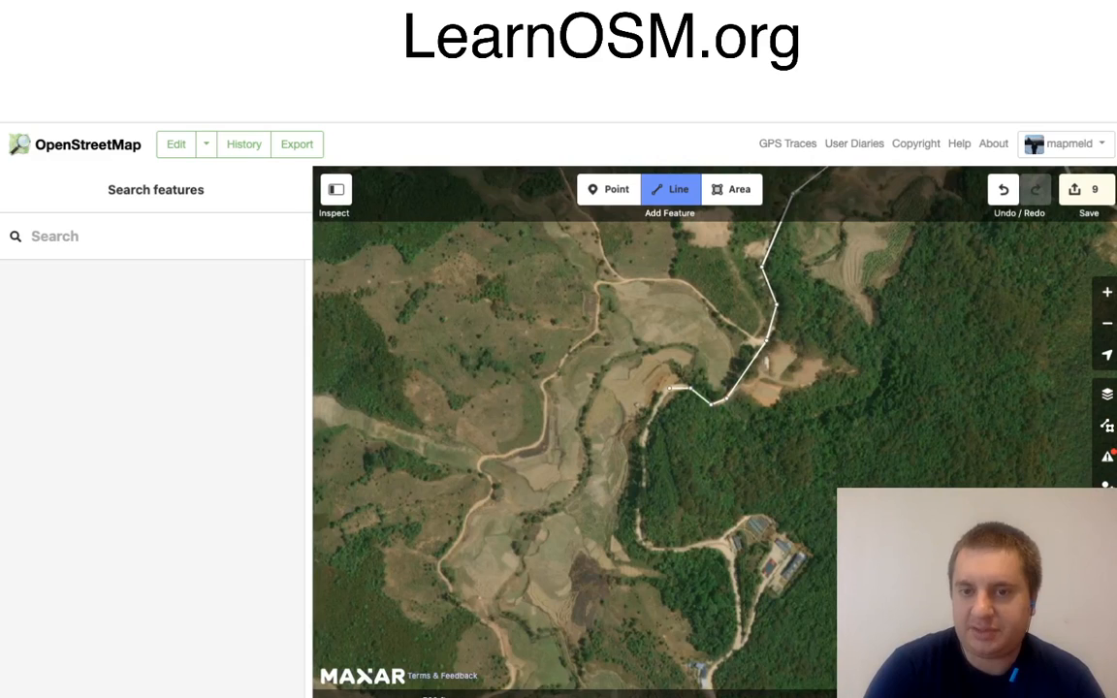
left_click(669, 387)
left_click(640, 439)
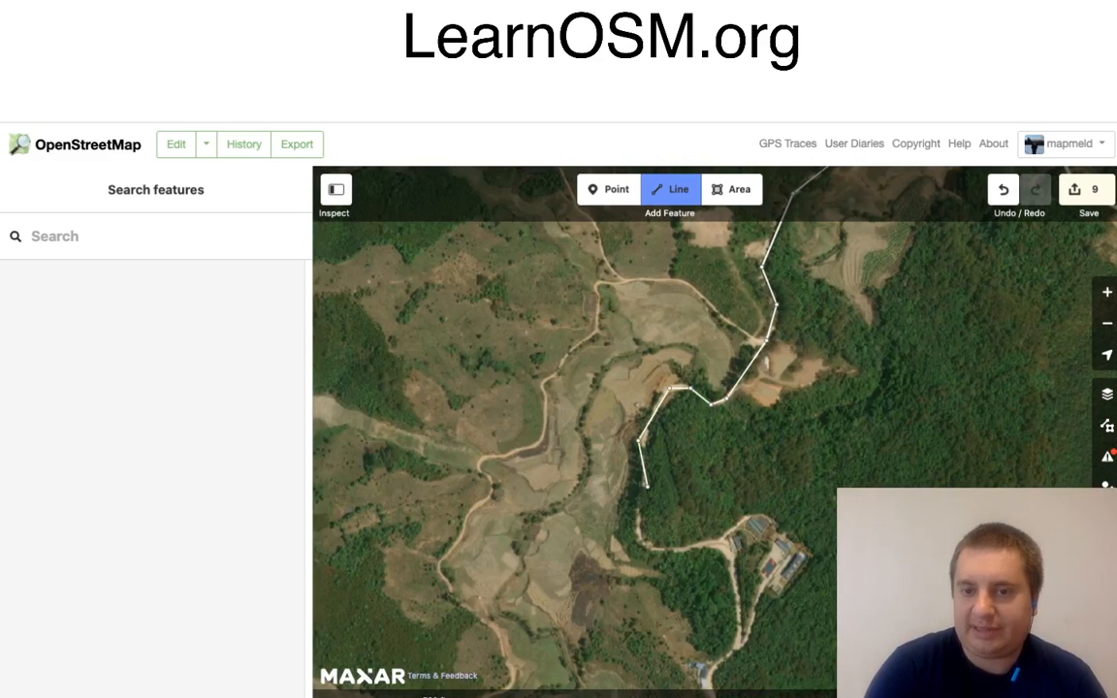
left_click(647, 486)
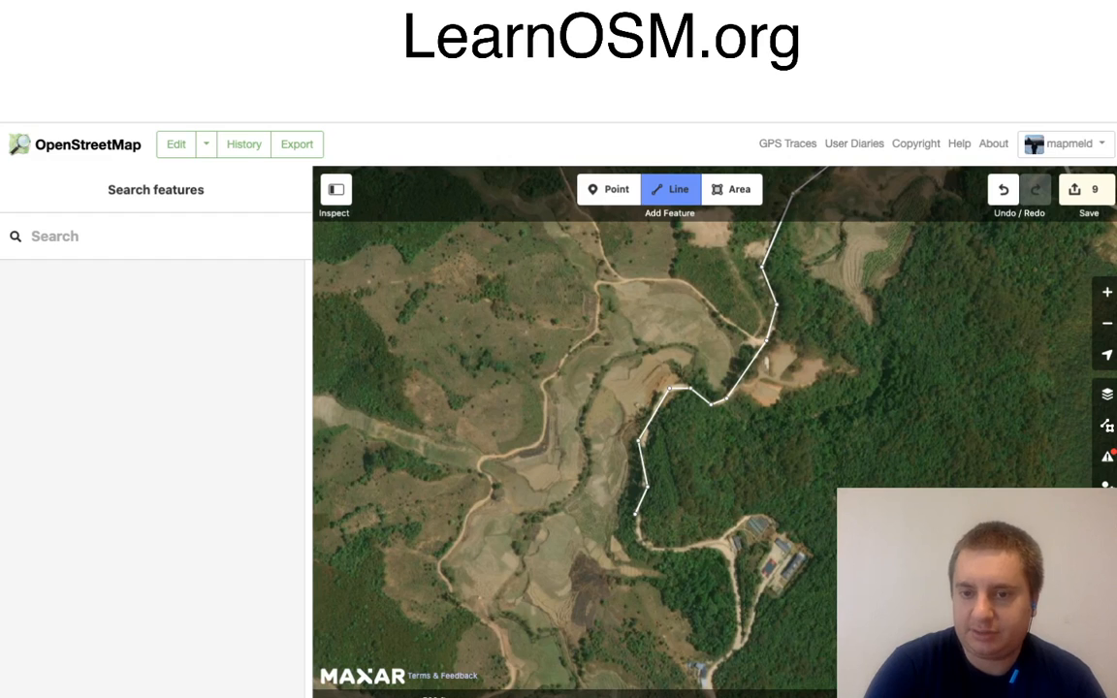
Step: Trace the road around its eastward bend, past the fork beside the building compound and south to the small roadside building
left_click(636, 514)
left_click(641, 543)
left_click(676, 549)
left_click(725, 543)
left_click(741, 640)
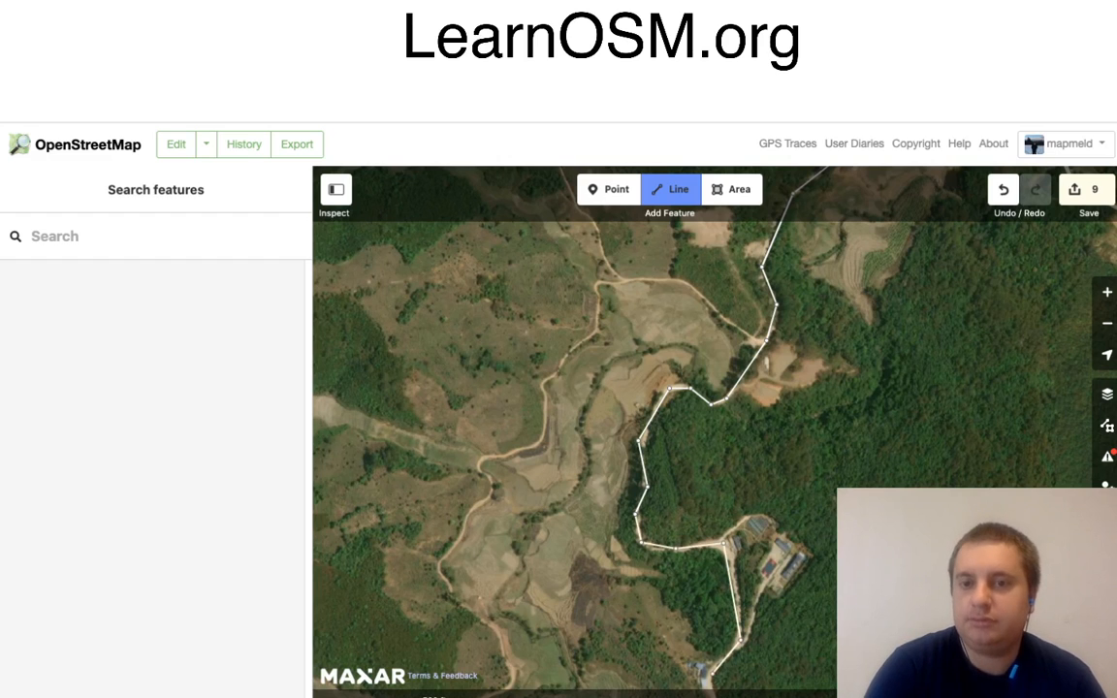
left_click(713, 673)
Step: Continue the line south-east past the blue-roofed roadside building and the bare clearing, around the bend towards the village
left_click_drag(799, 667, 752, 243)
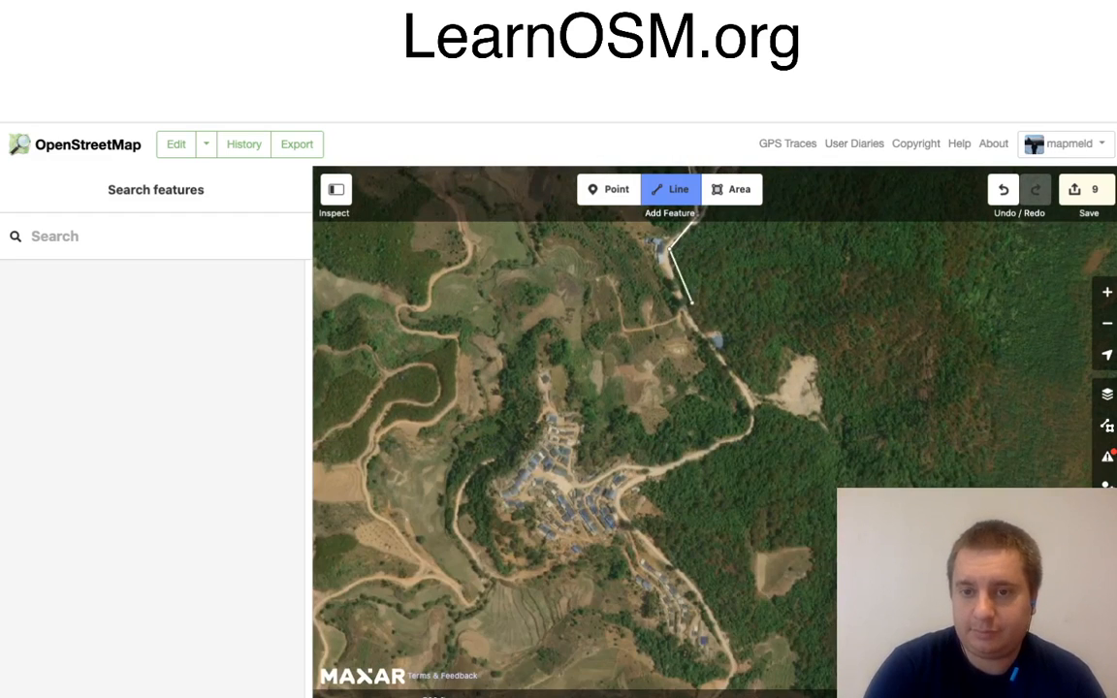
left_click(688, 321)
left_click(745, 391)
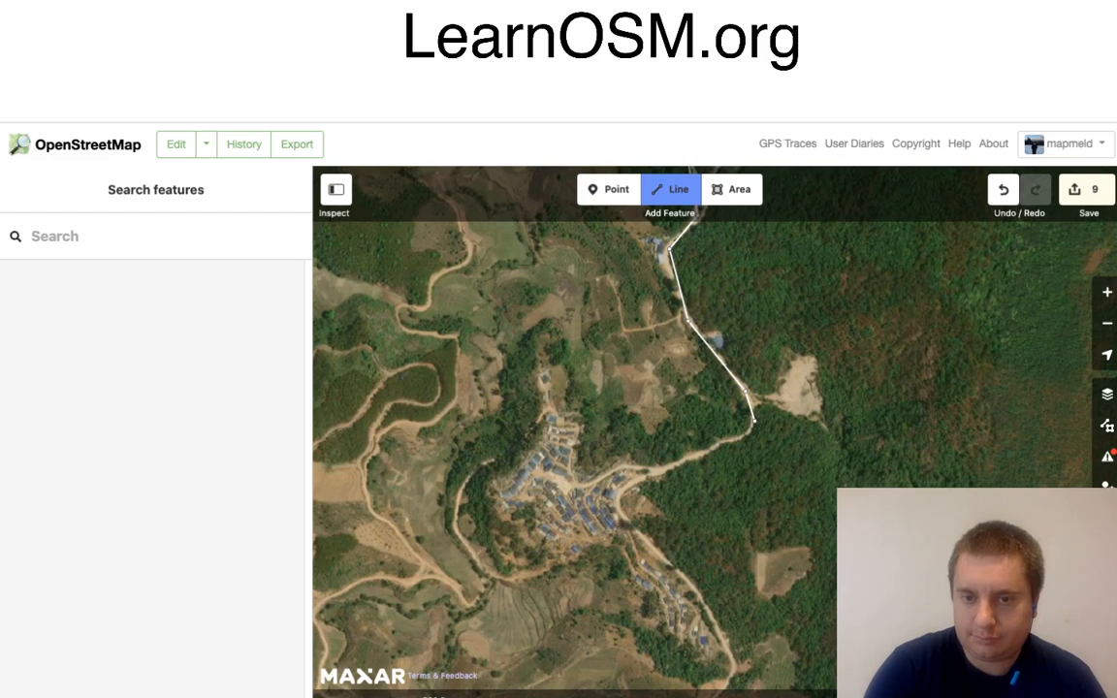
left_click(753, 422)
left_click(749, 437)
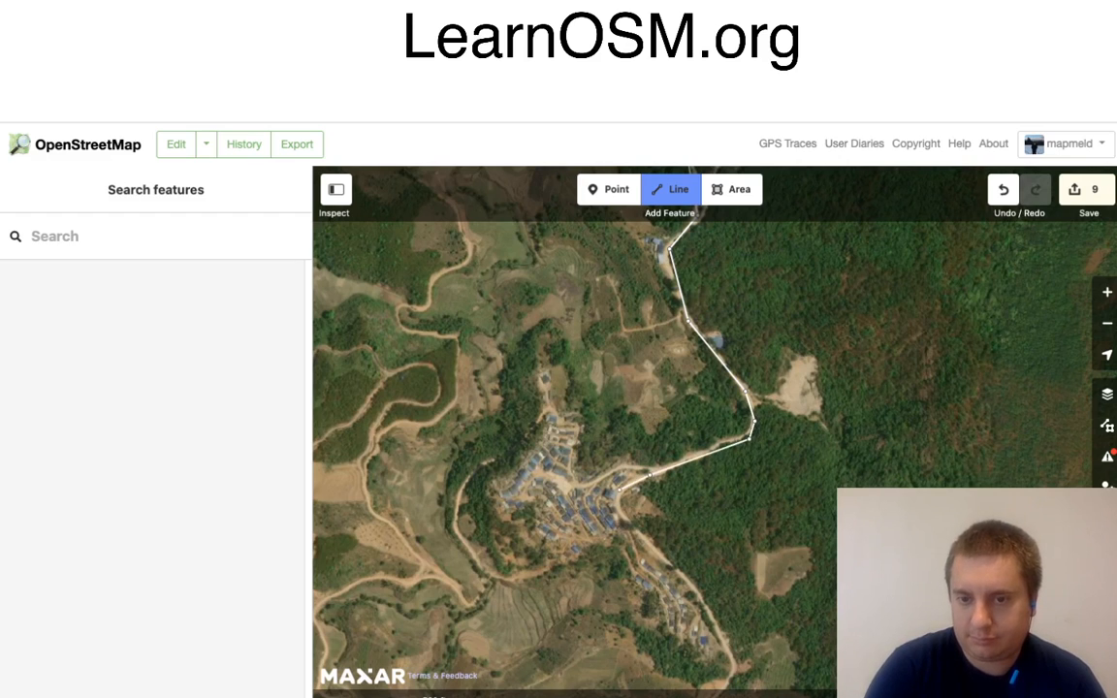
Step: Trace the road around the village's eastern edge and south-east along the row of houses to the bend beyond them
left_click(619, 491)
left_click(618, 513)
left_click(689, 587)
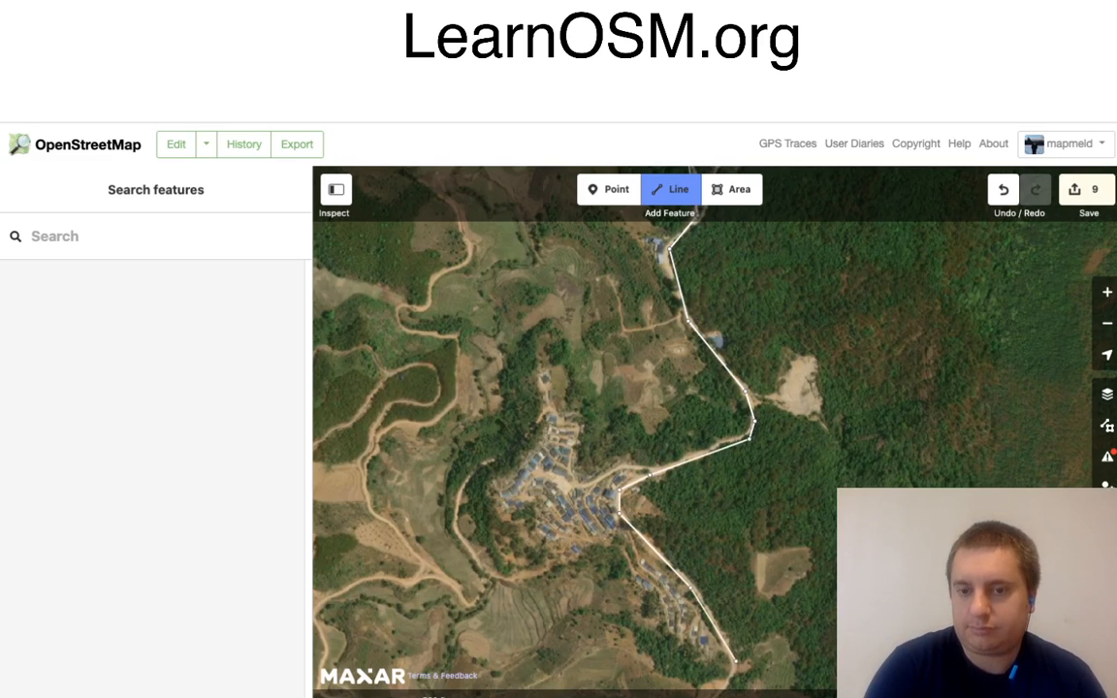
left_click(735, 661)
Step: Continue the line south-west from the houses, around the bend by the trees and south along the eastern edge of the farmland
left_click_drag(790, 653, 830, 299)
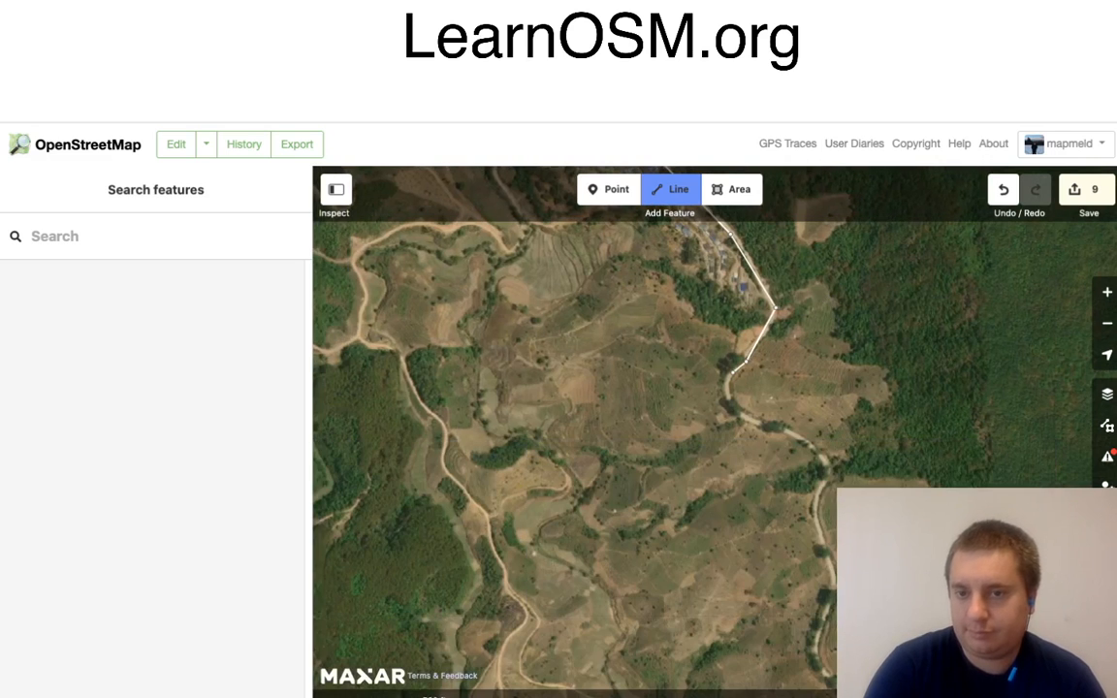
left_click(726, 374)
left_click(726, 408)
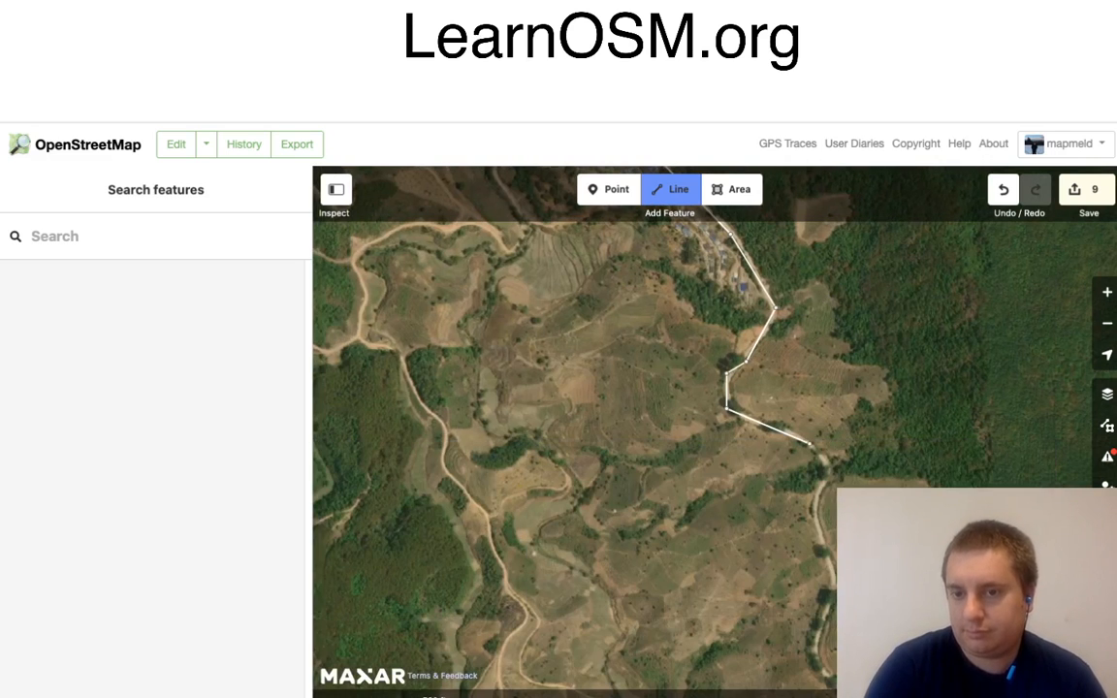
left_click(810, 444)
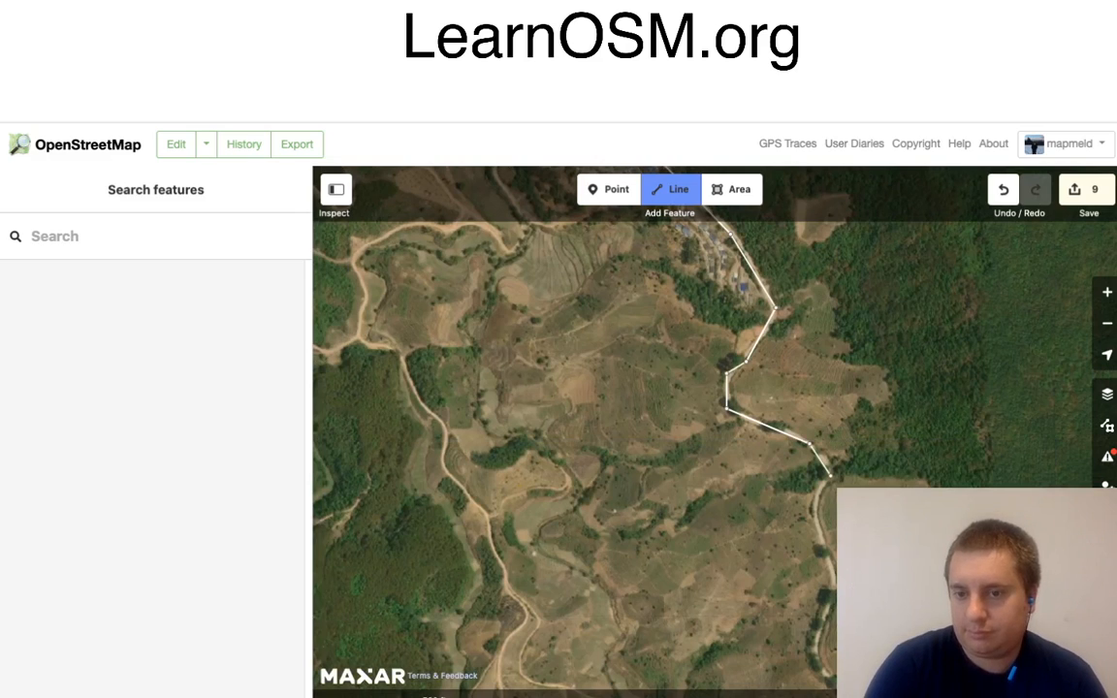
left_click(830, 475)
left_click(814, 515)
left_click(834, 573)
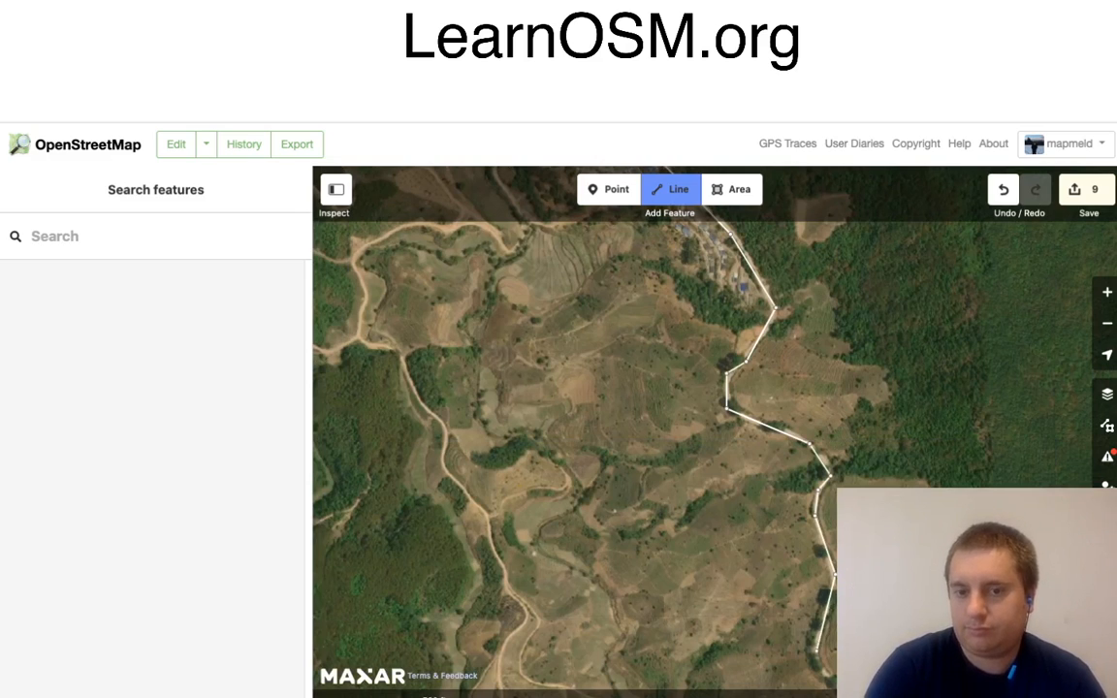
left_click(816, 650)
Step: Trace the road south-east below the hillside field, then south along the forest edge and around the next eastward bend
left_click_drag(884, 627, 670, 305)
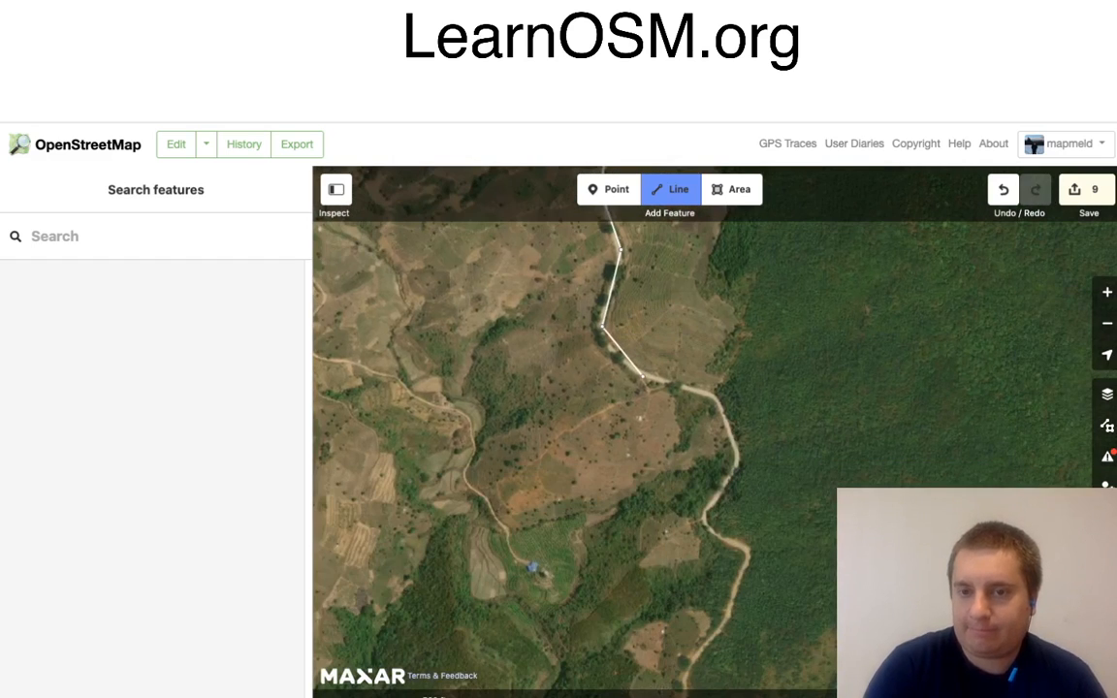
left_click(641, 376)
left_click(712, 392)
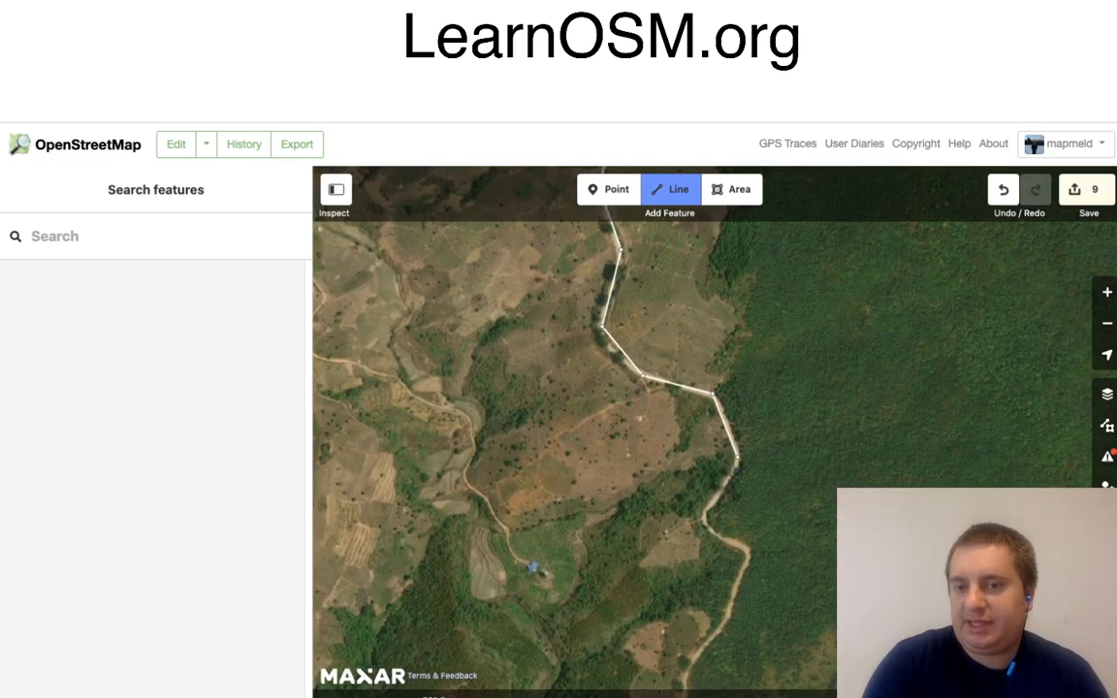
left_click(737, 458)
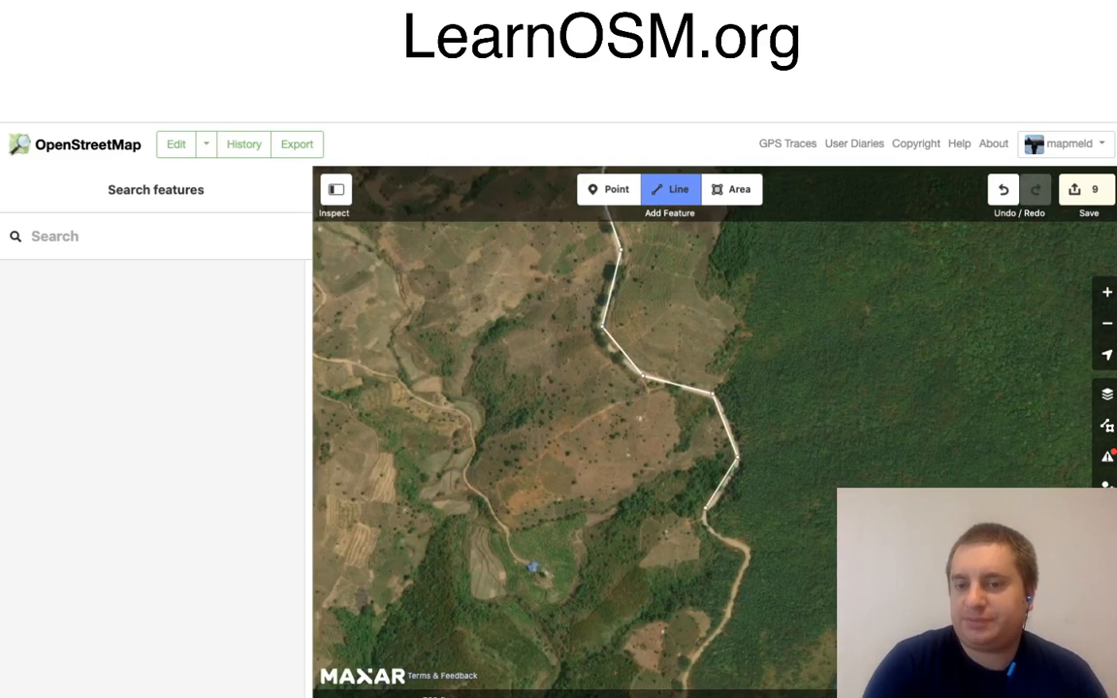
left_click(705, 509)
left_click(709, 531)
left_click(744, 550)
Step: Continue the line south past the small clearings, around the eastward loop and back south-west to the bend above the round bare patch
left_click_drag(781, 629, 803, 351)
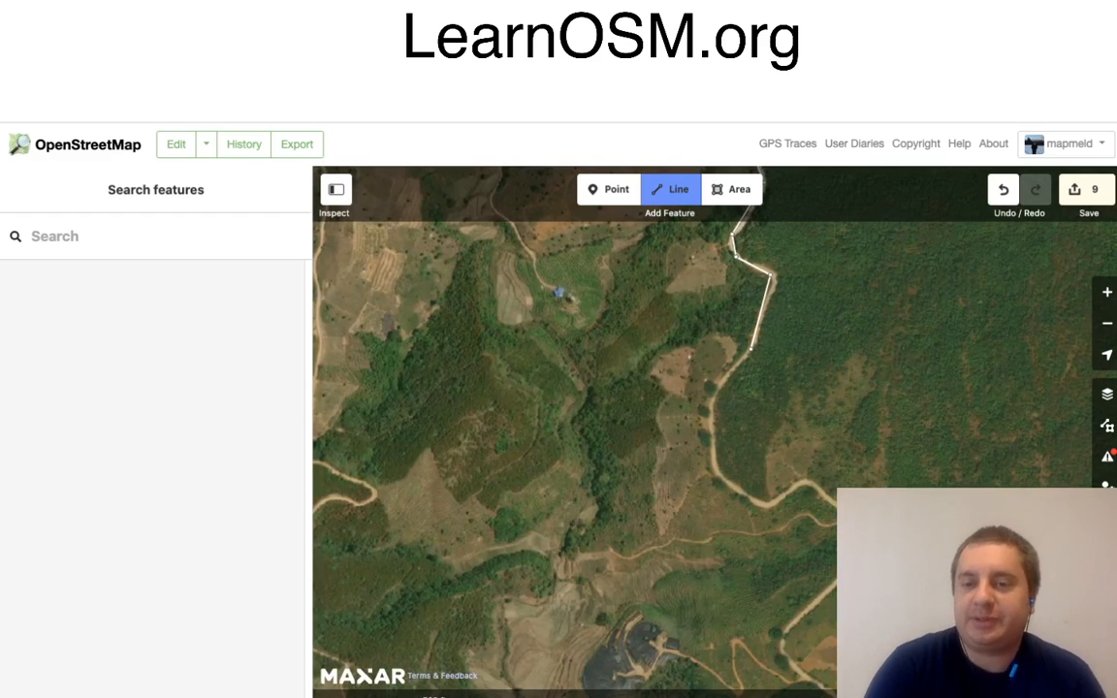
left_click(712, 398)
left_click(714, 470)
left_click(769, 503)
left_click(809, 480)
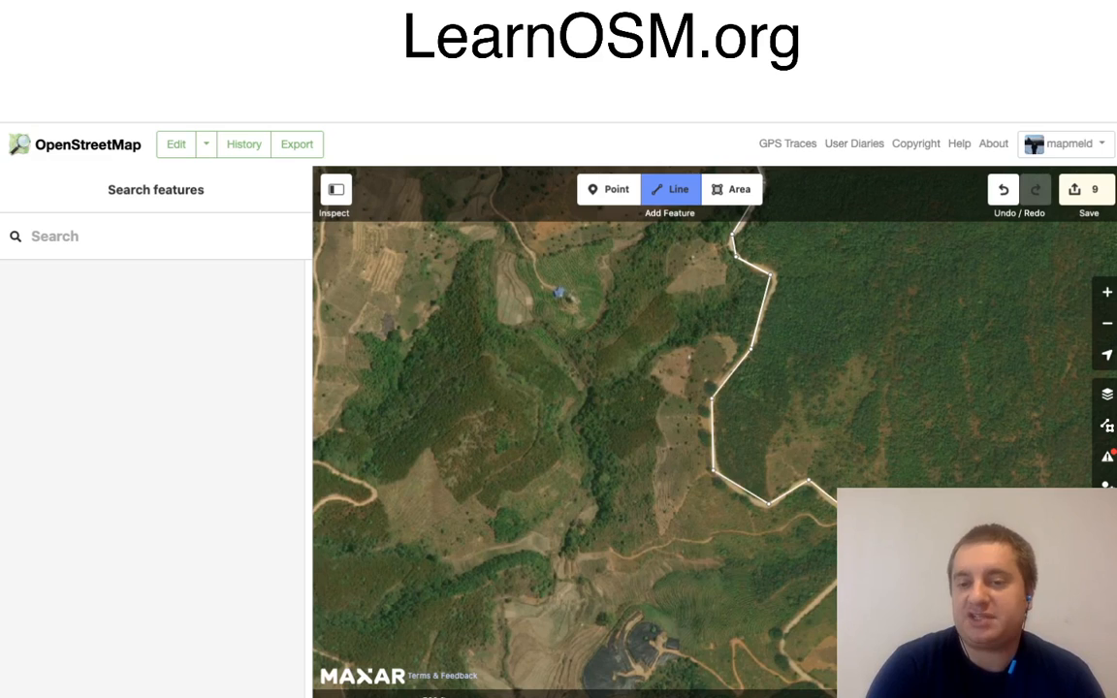
left_click(786, 629)
left_click(779, 650)
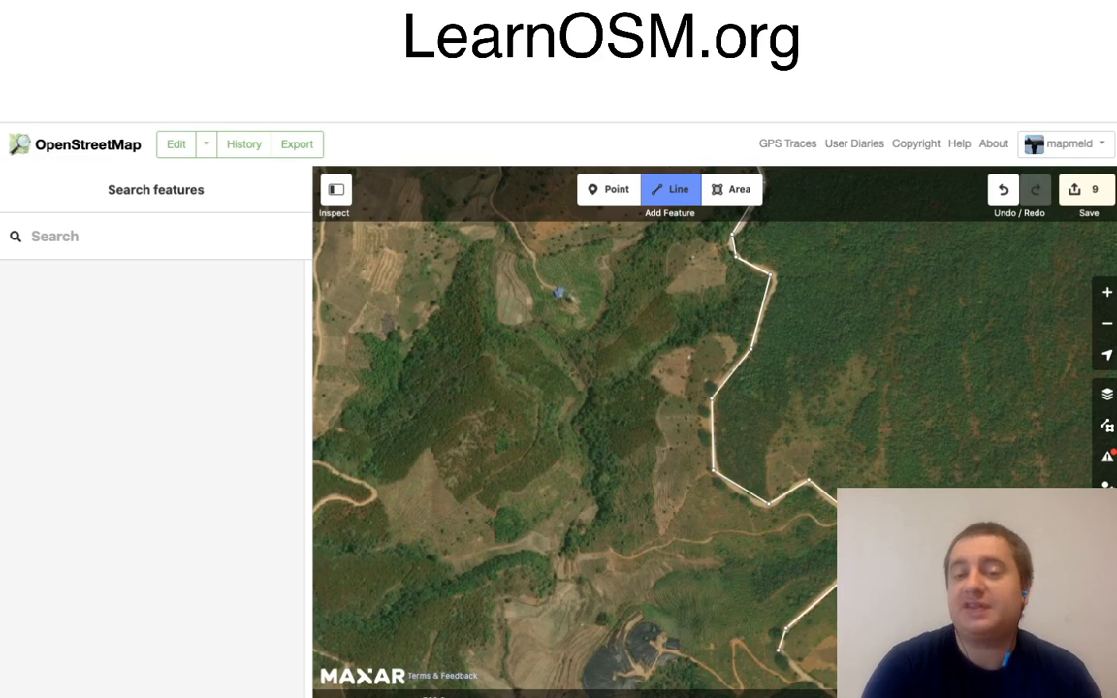
Step: Trace the road south-east past the round bare patch and around the sharp bend at the forest edge
left_click_drag(857, 663, 654, 381)
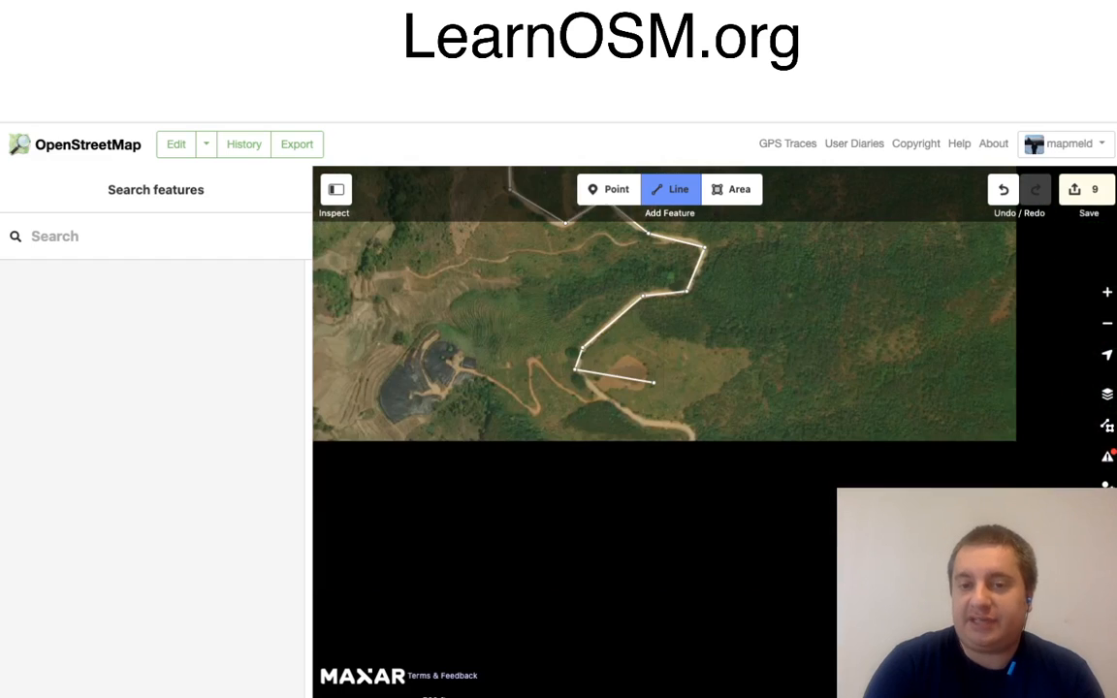
left_click(641, 422)
left_click(684, 427)
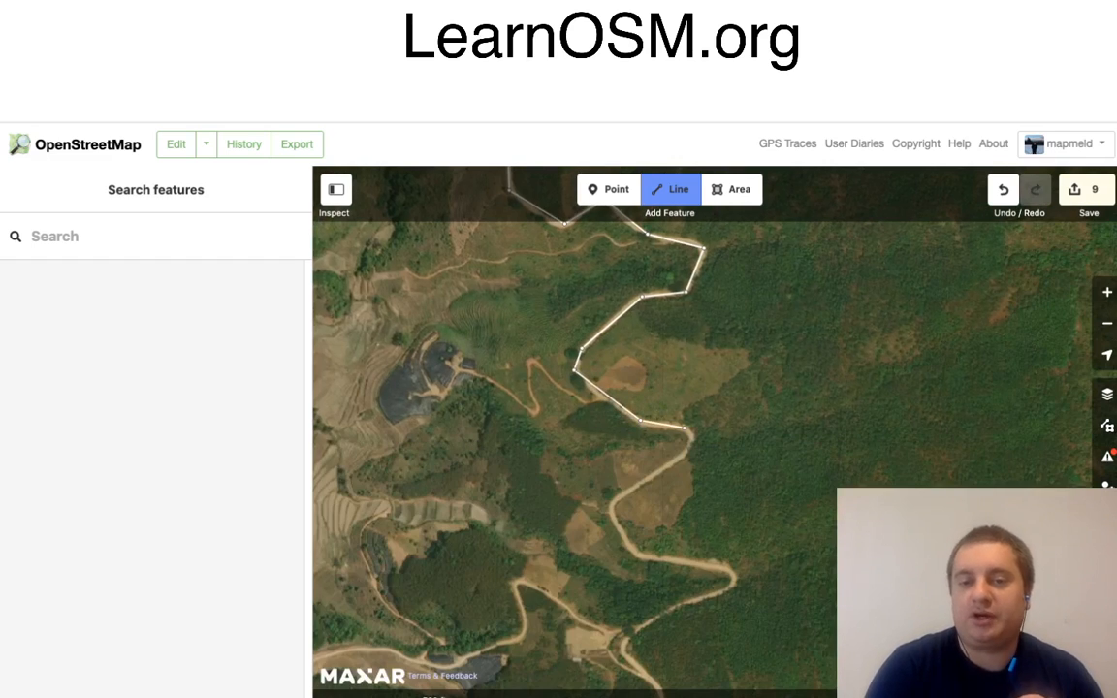
left_click(693, 438)
left_click(683, 459)
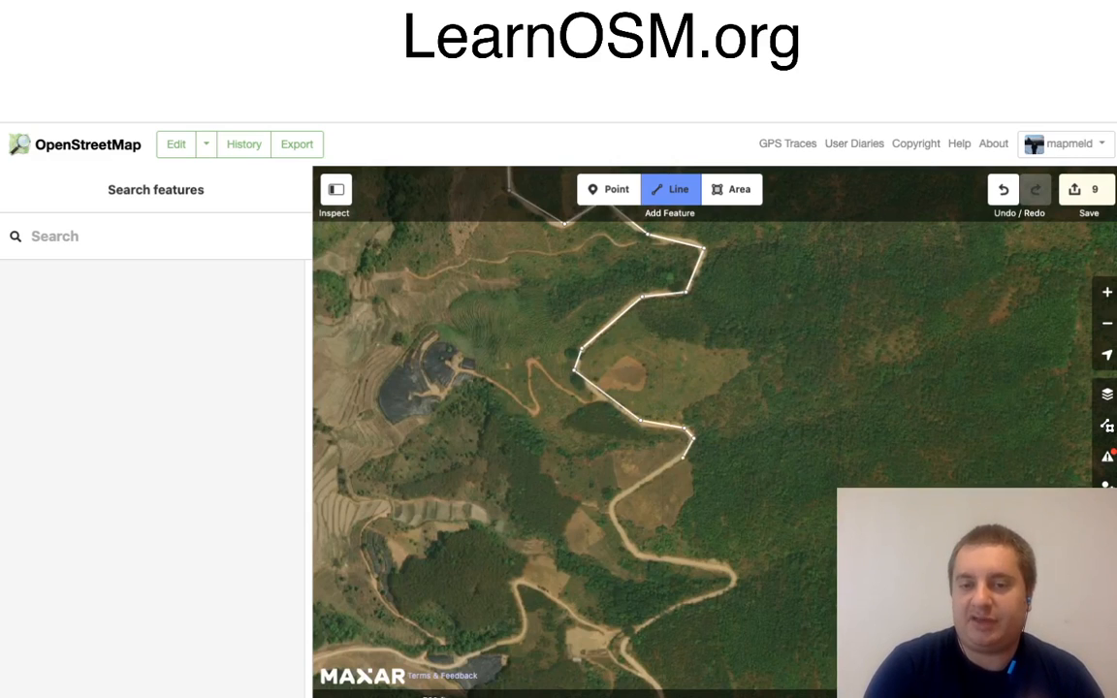
Step: Continue the line south-west around the brown field, east to the hairpin and back south-west to the track junction
left_click(614, 500)
left_click(610, 517)
left_click(638, 556)
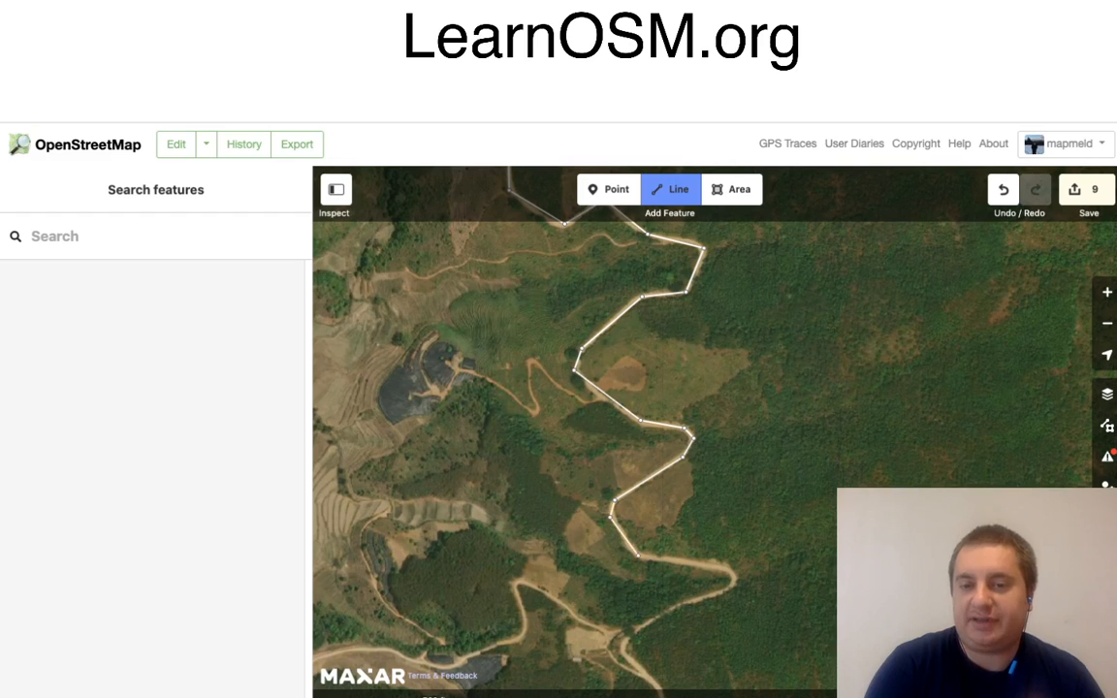
left_click(727, 567)
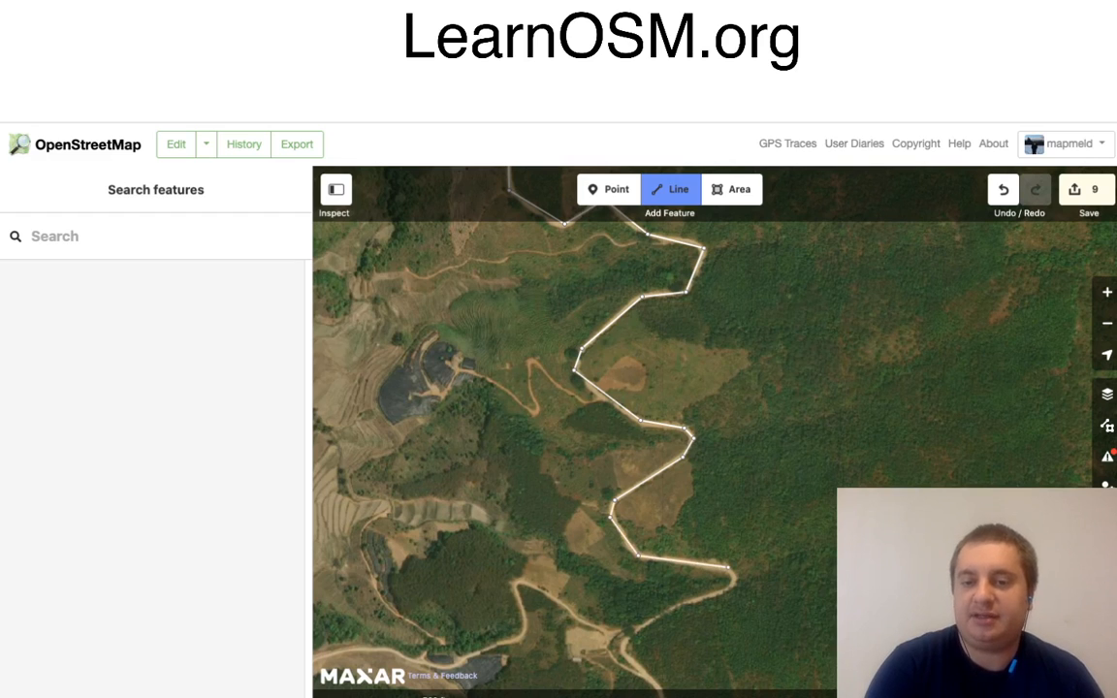
left_click(734, 579)
left_click(727, 589)
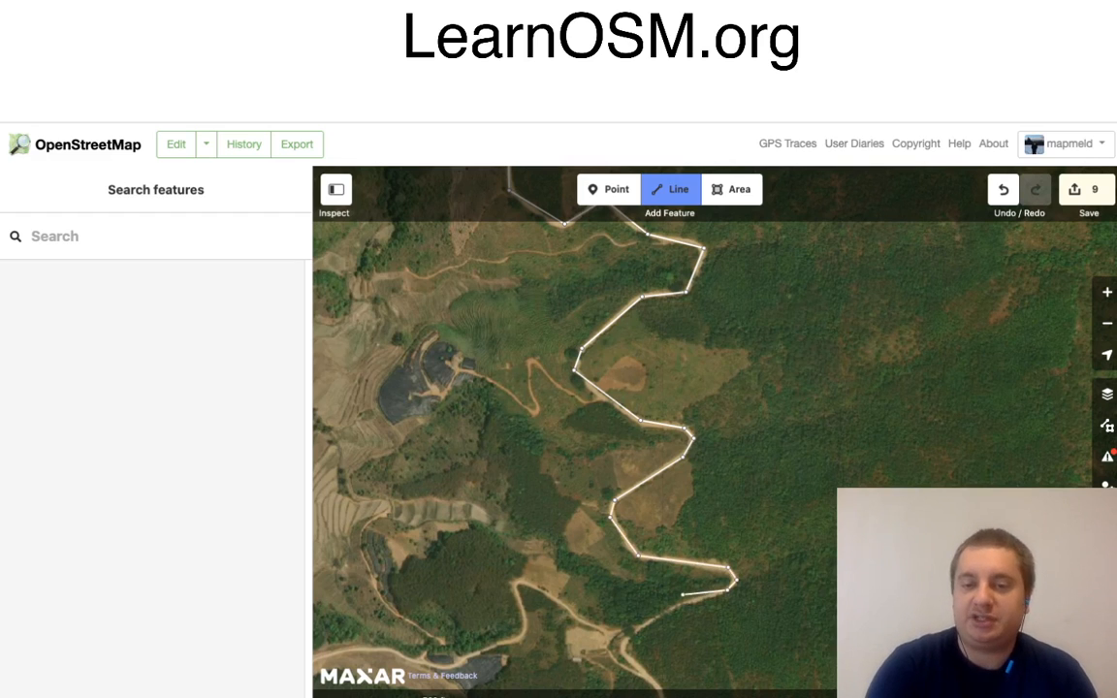
left_click(677, 604)
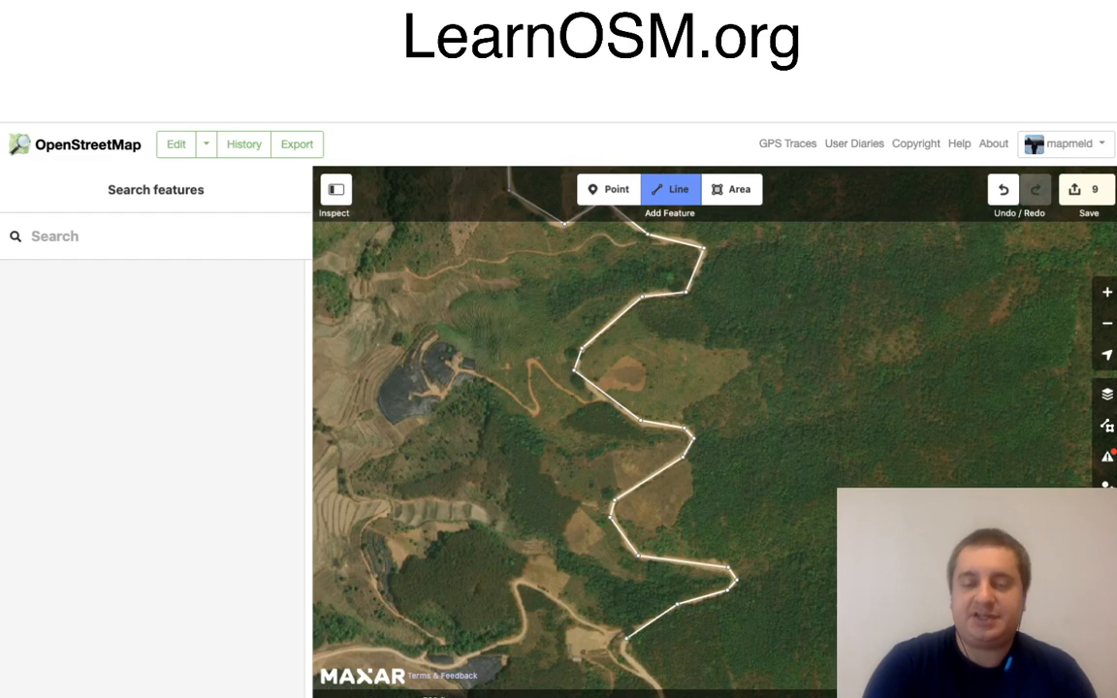
left_click(626, 638)
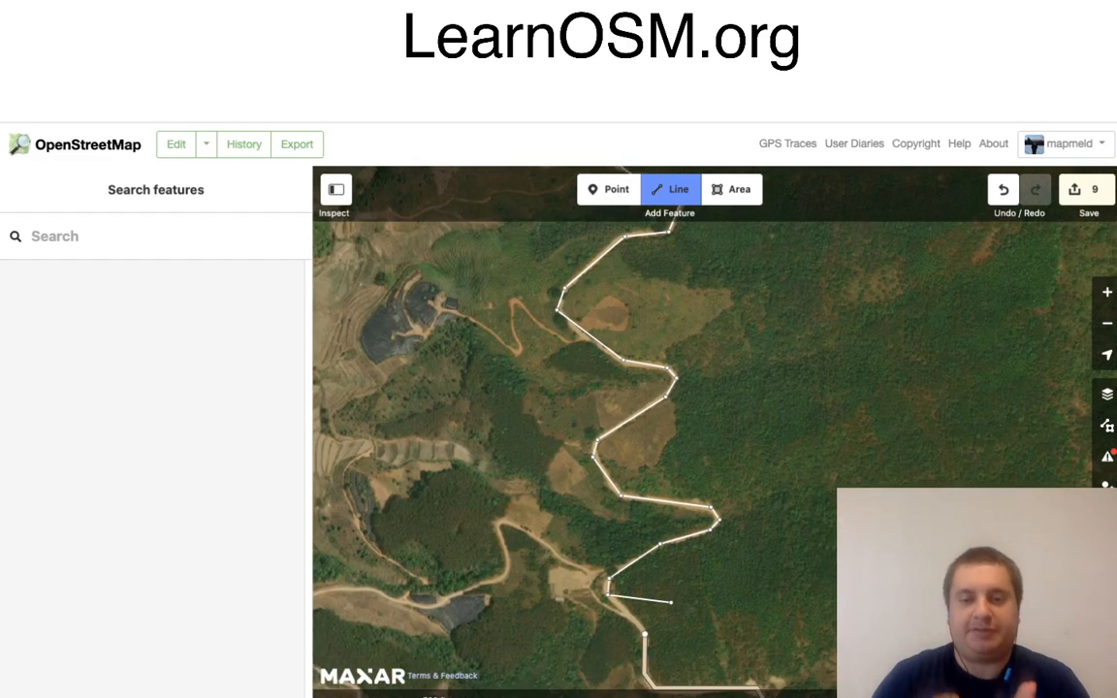
Step: Finish the line at the end of the existing road to the south and tag it as Minor/Unclassified Road
left_click(643, 633)
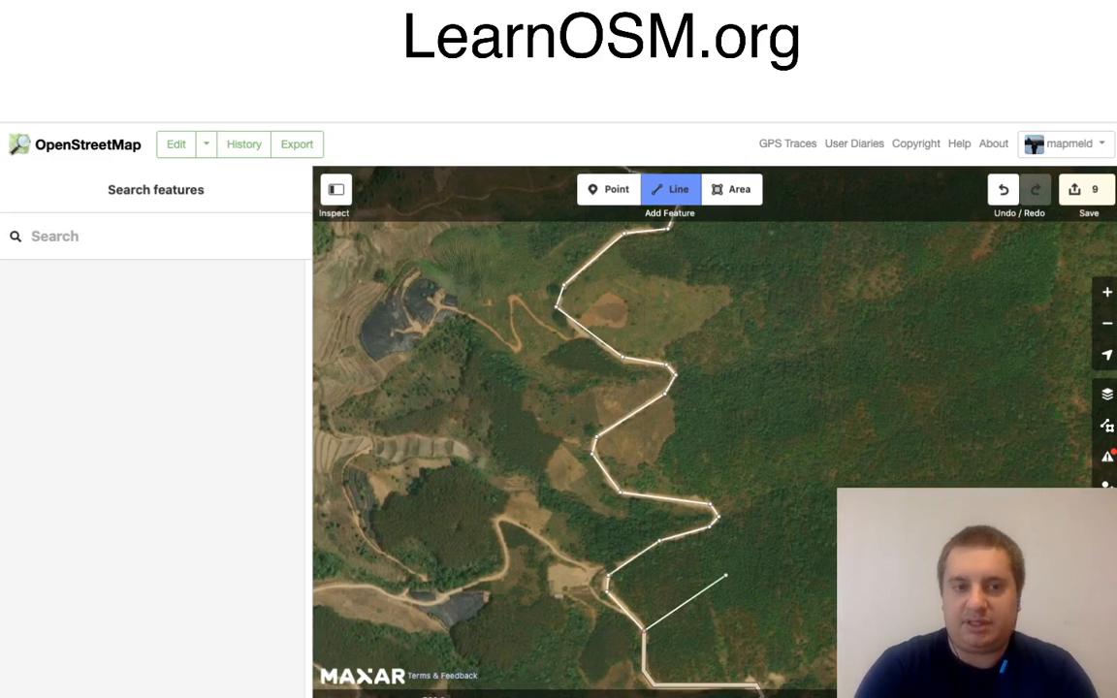
key("Return")
key("Down")
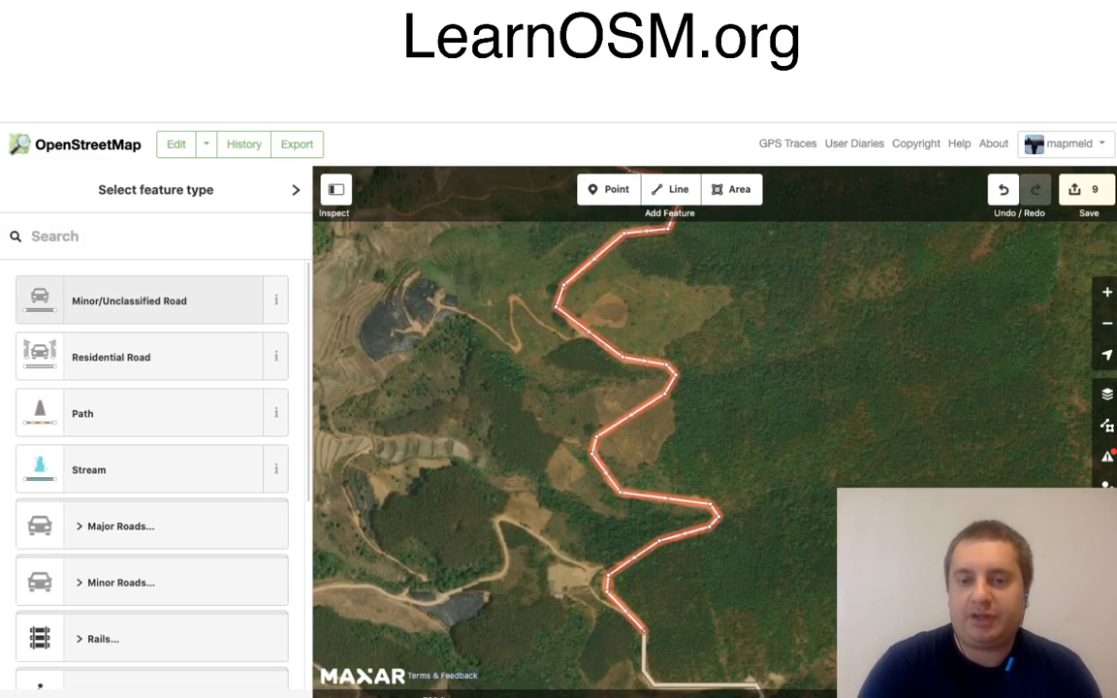
key("Return")
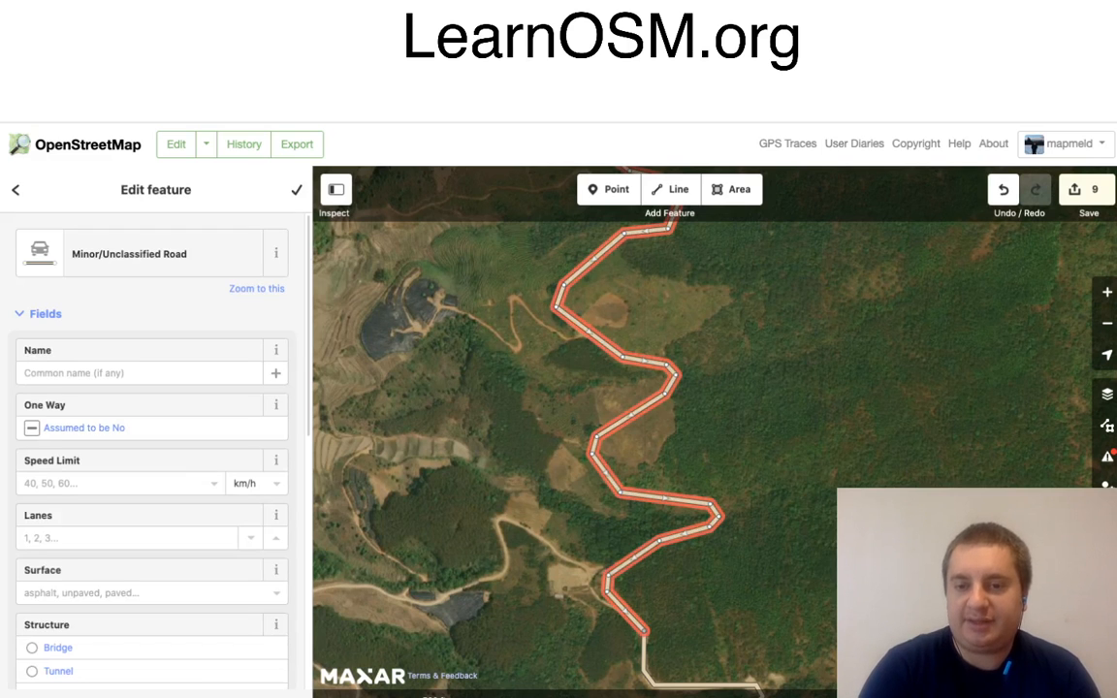
Step: Examine how the existing road further south aligns with the satellite imagery, including its route beside the village near the boundary
scroll(574, 427, "down", 3)
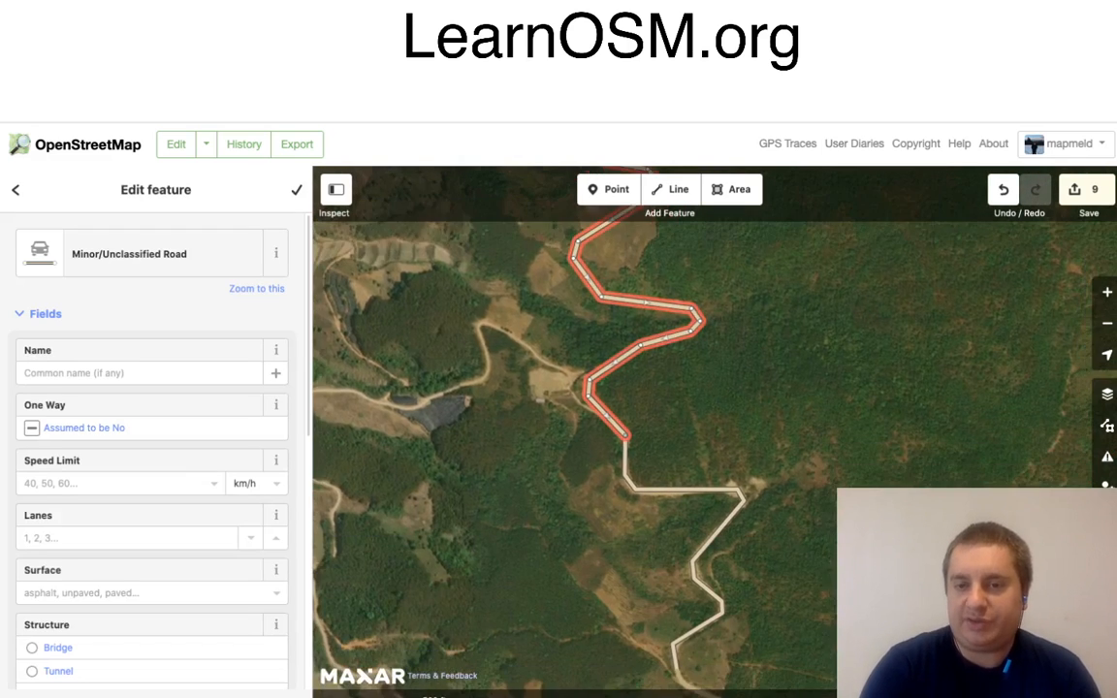
scroll(574, 427, "down", 3)
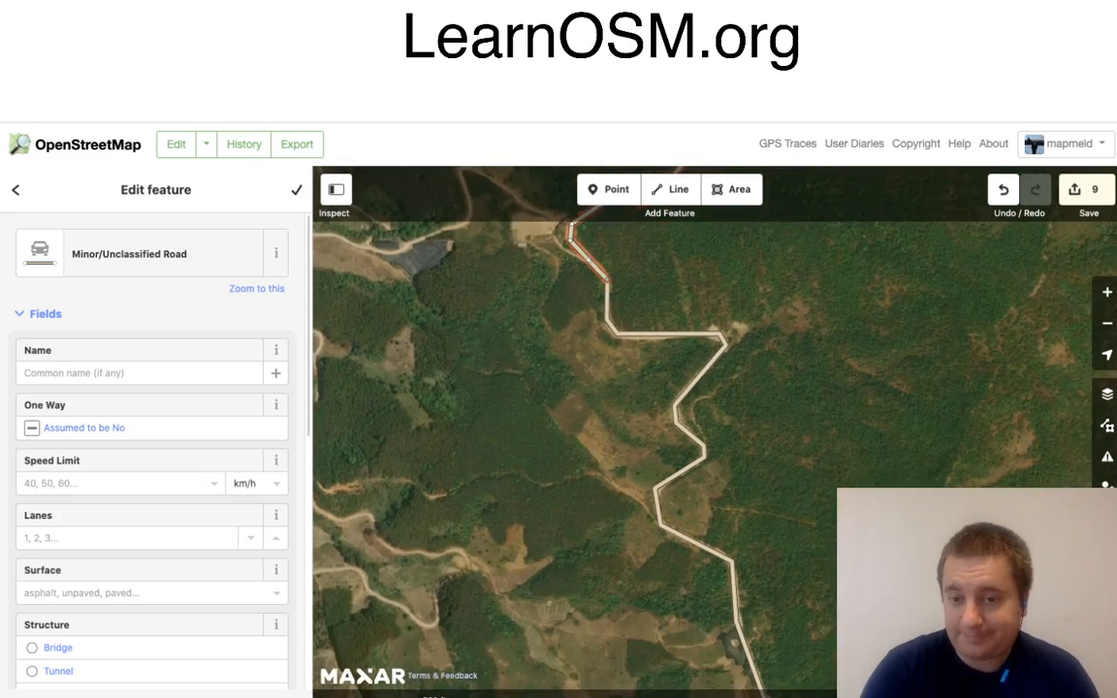
scroll(574, 427, "down", 1)
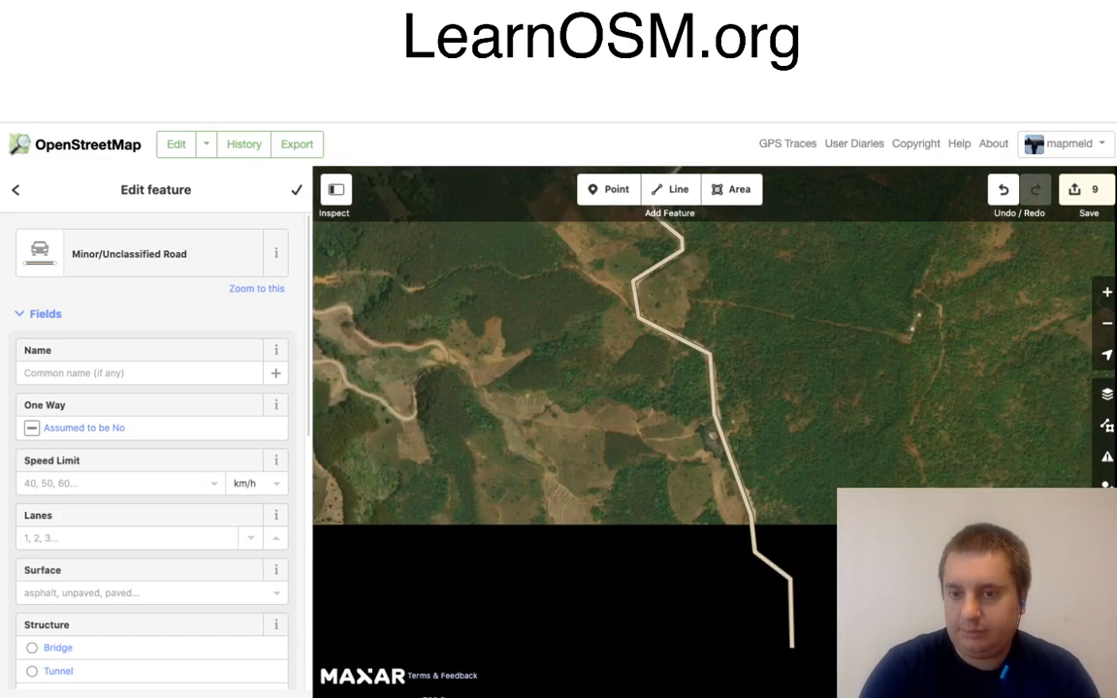
scroll(574, 426, "down", 1)
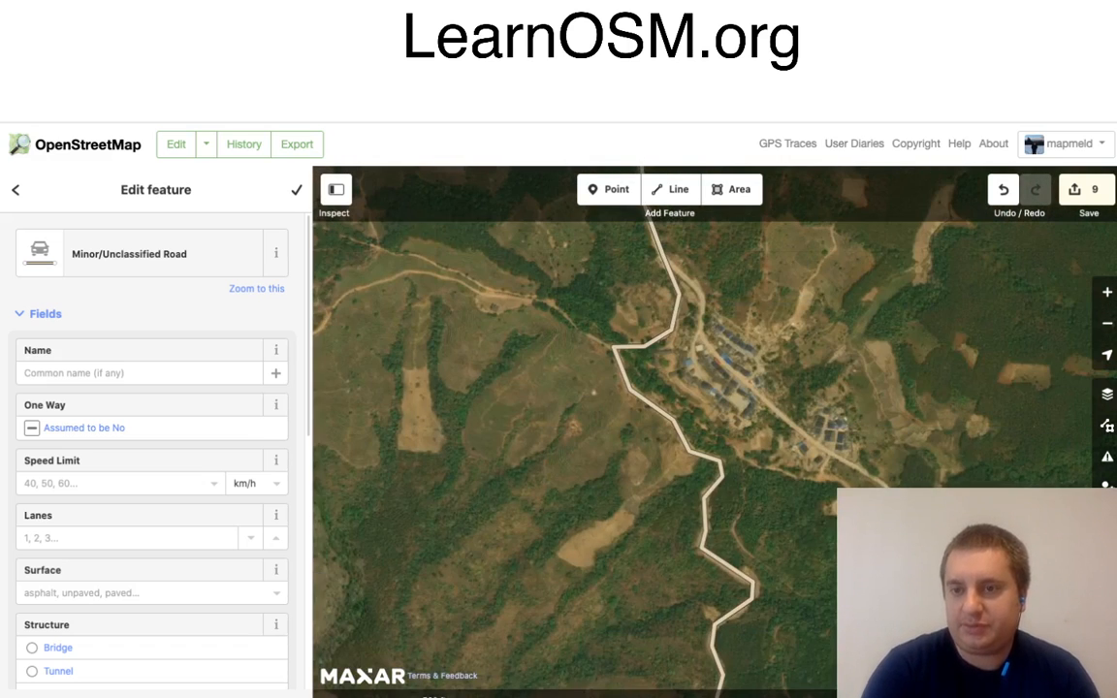
scroll(704, 388, "down", 5)
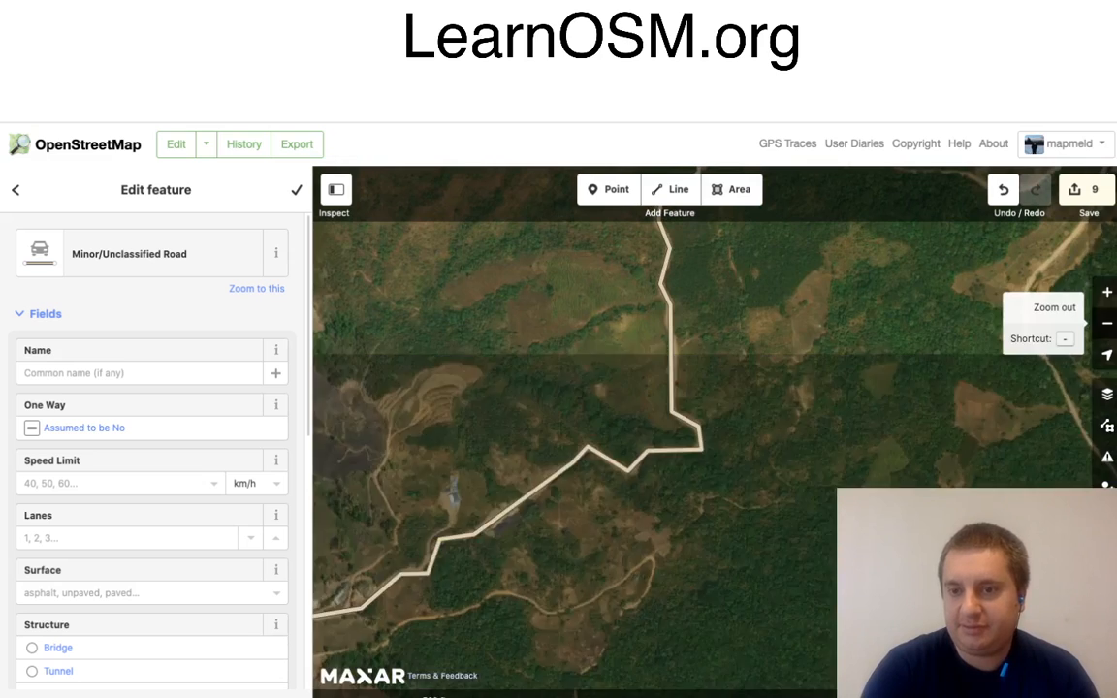
left_click(1108, 323)
left_click(1107, 323)
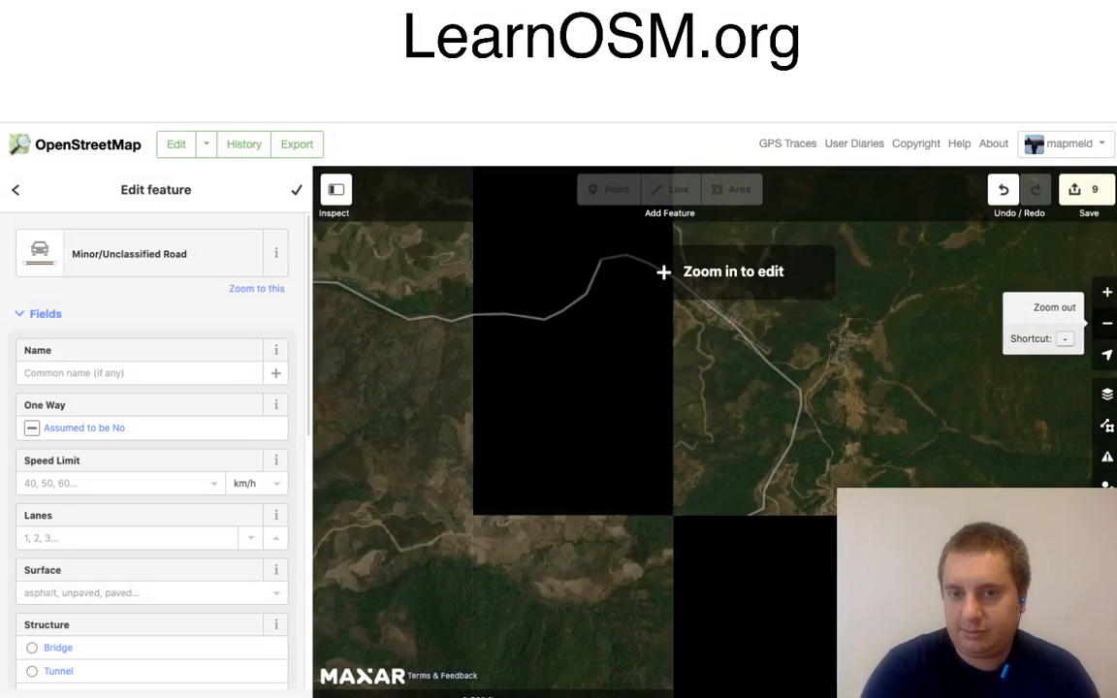
scroll(704, 408, "up", 1)
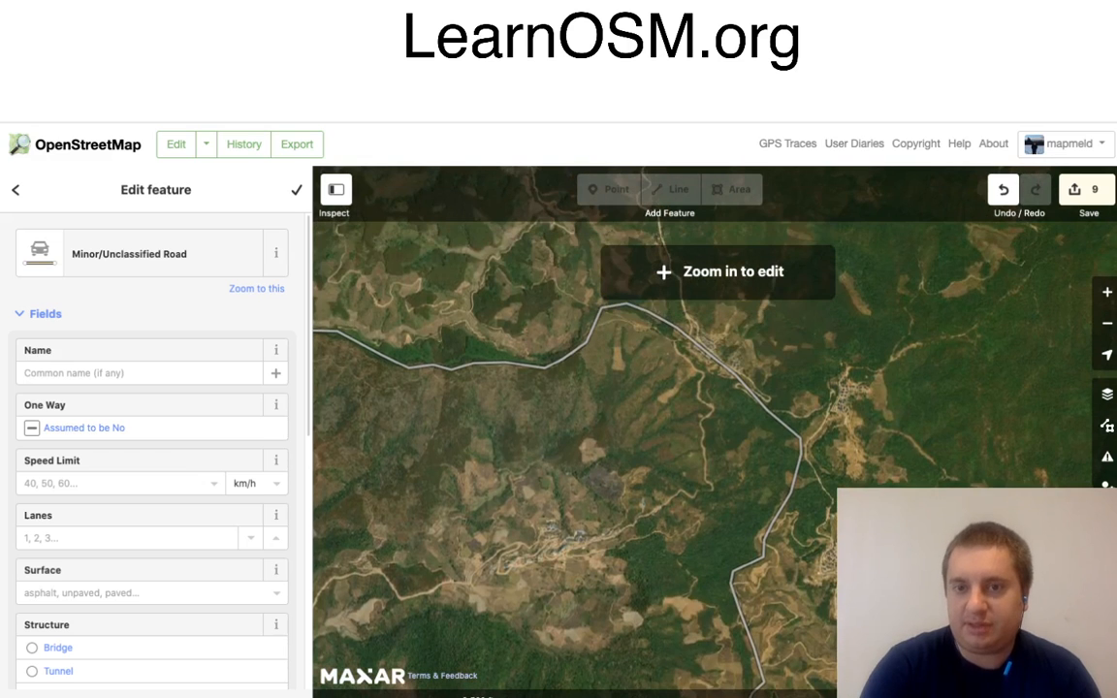
scroll(708, 425, "up", 2)
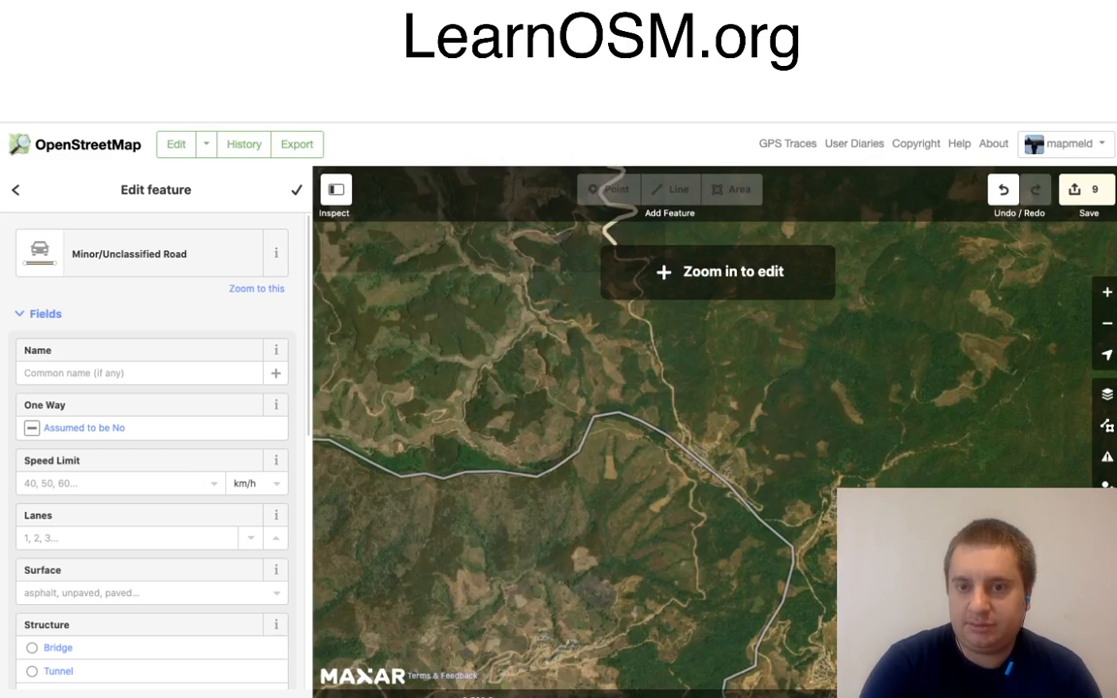
double_click(708, 425)
scroll(694, 421, "up", 2)
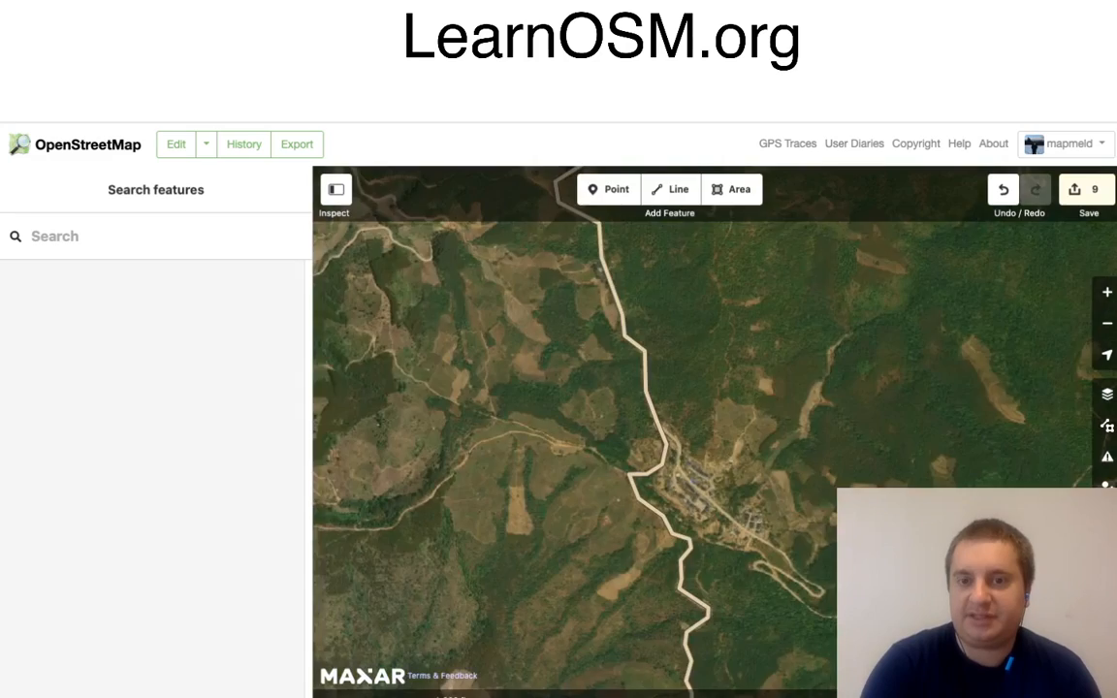
scroll(682, 423, "up", 2)
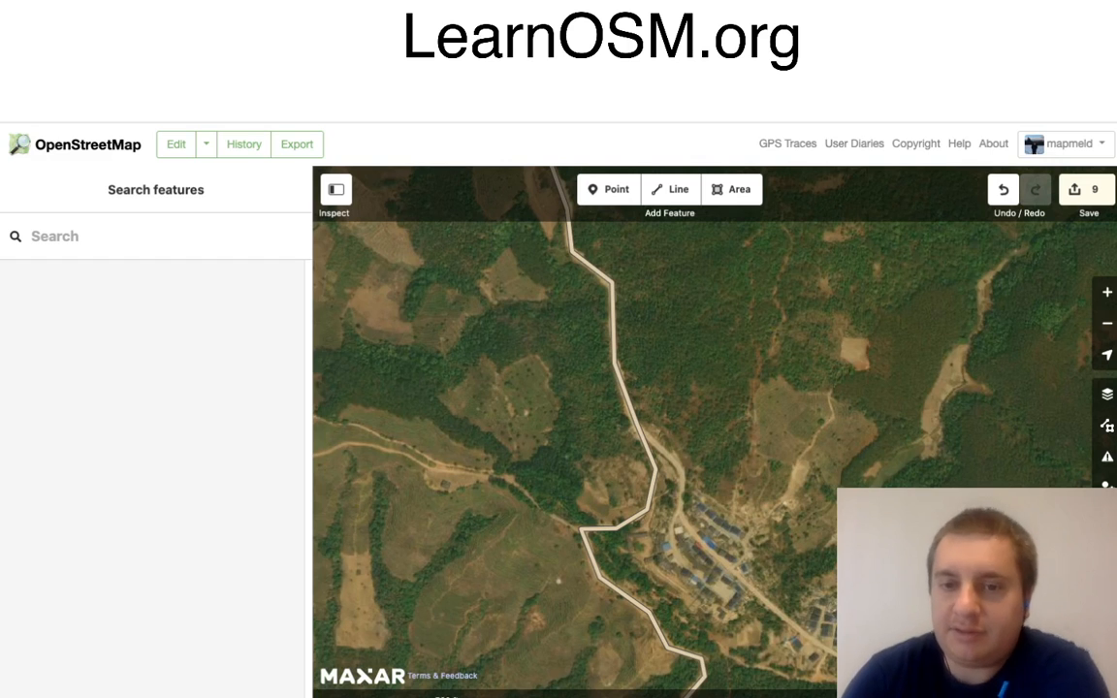
Step: Follow the mapped road north from the village near the boundary to the next village, checking its alignment with the satellite imagery
scroll(620, 446, "up", 1)
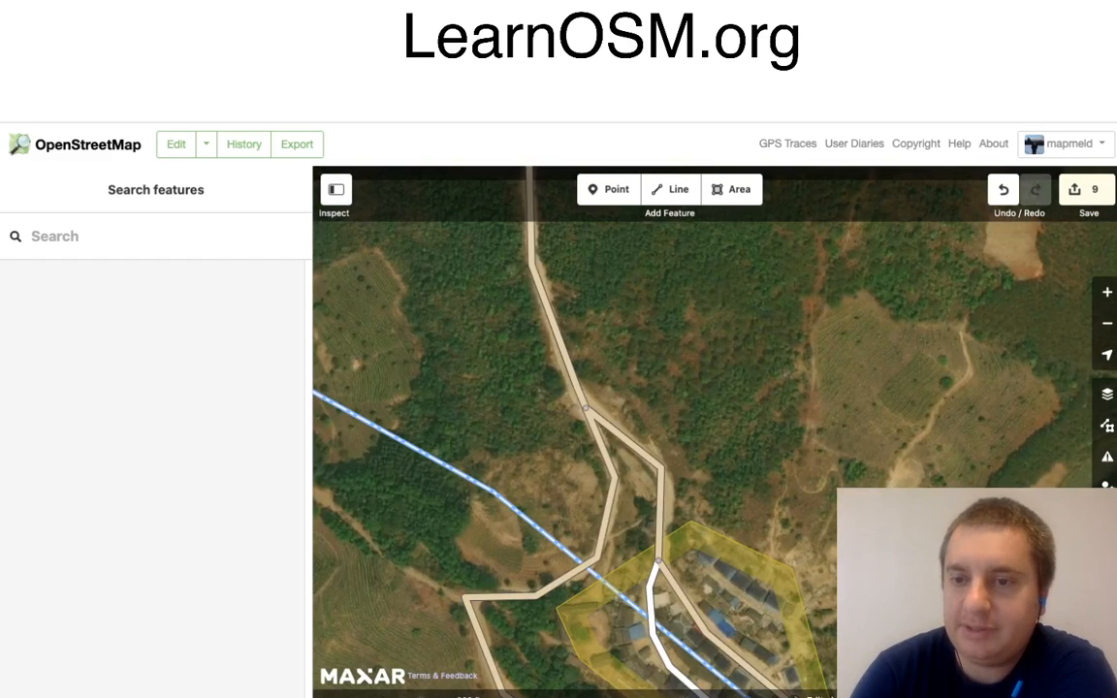
left_click_drag(884, 294, 1108, 355)
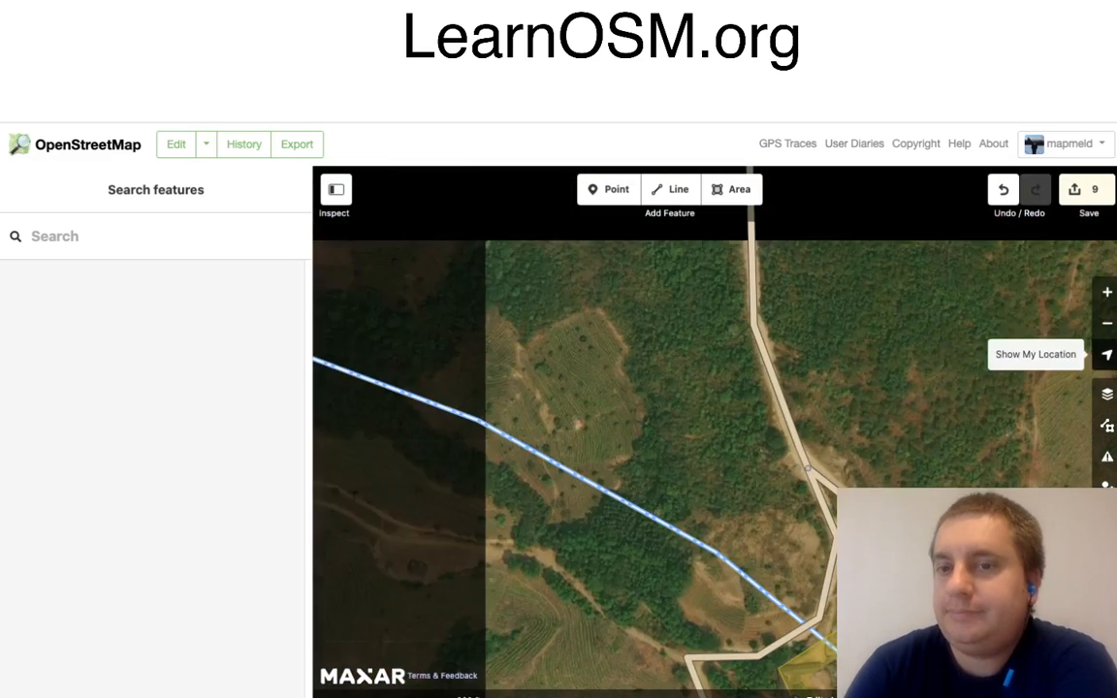
left_click(1107, 323)
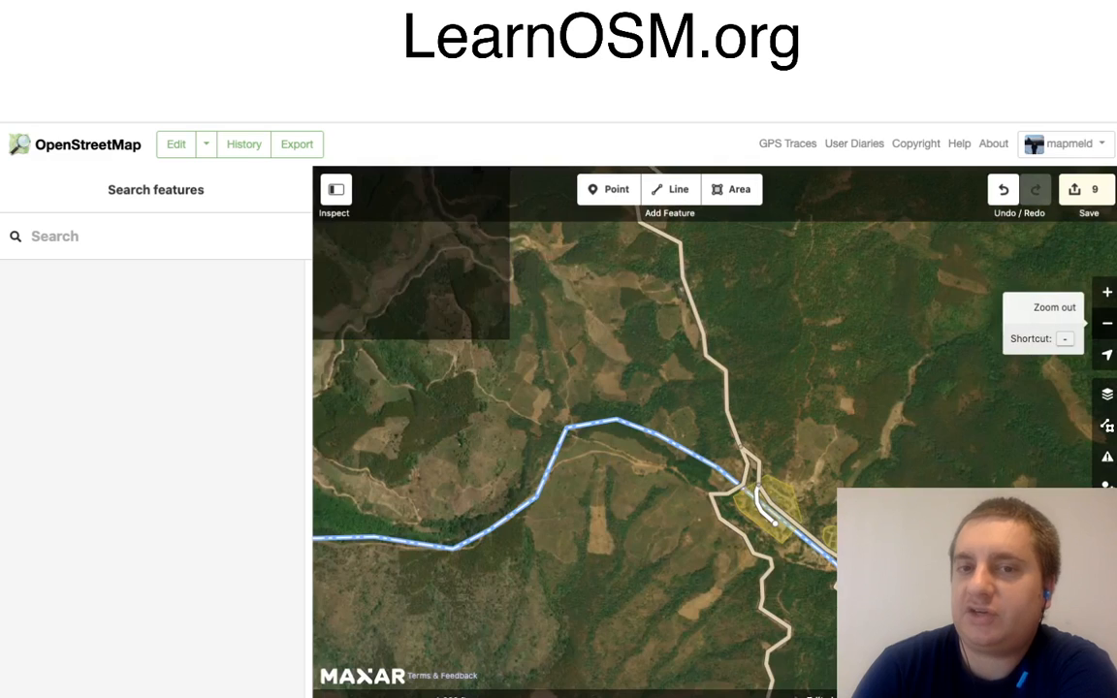
left_click_drag(873, 276, 890, 600)
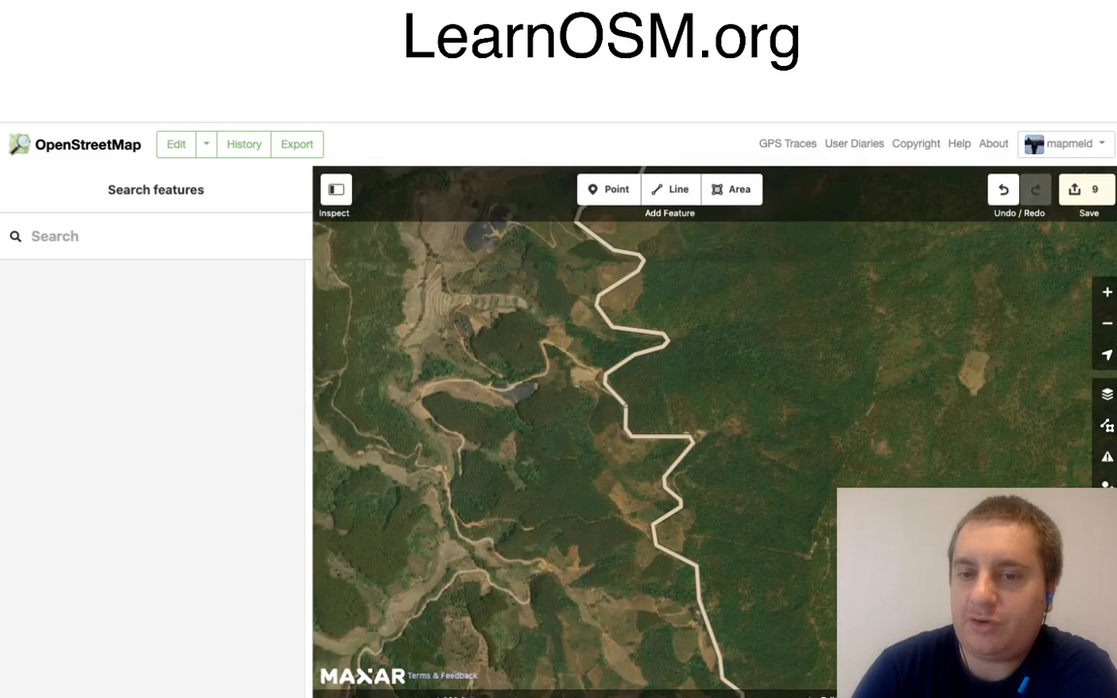
double_click(708, 550)
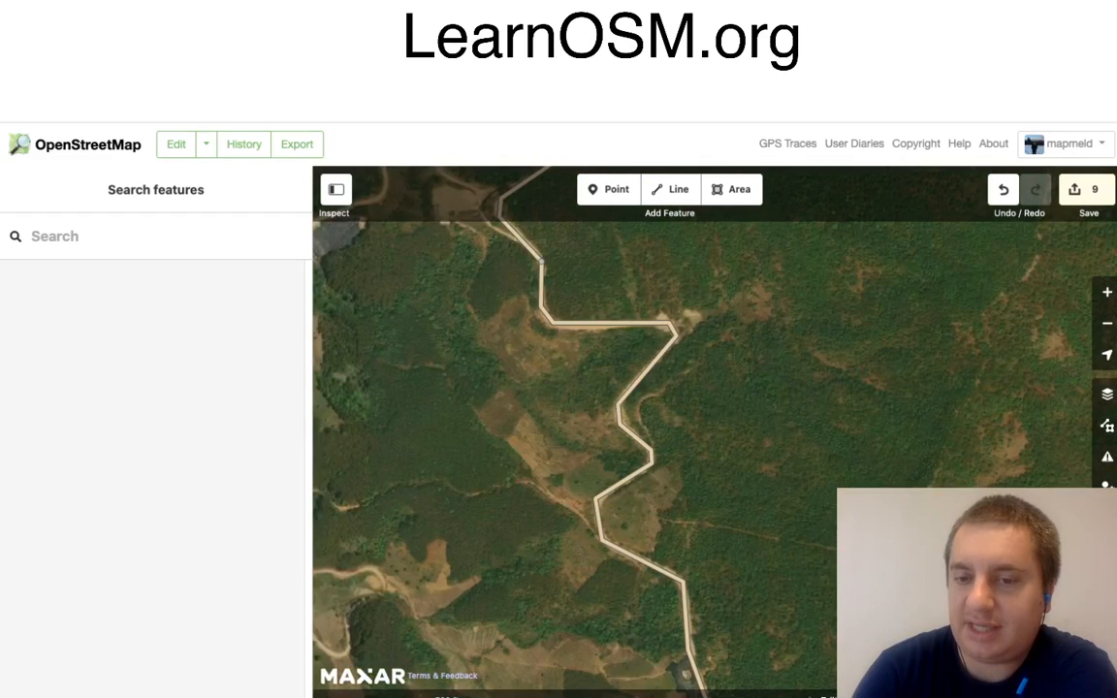
left_click_drag(708, 550, 687, 425)
left_click_drag(621, 291, 685, 537)
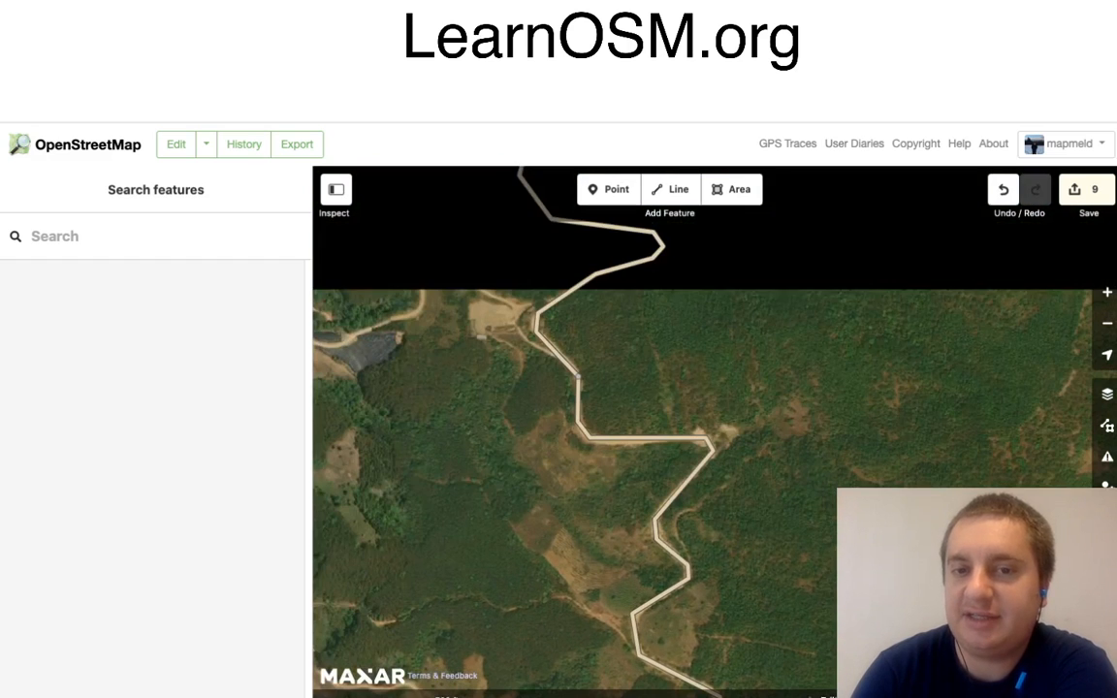
left_click_drag(641, 340, 665, 512)
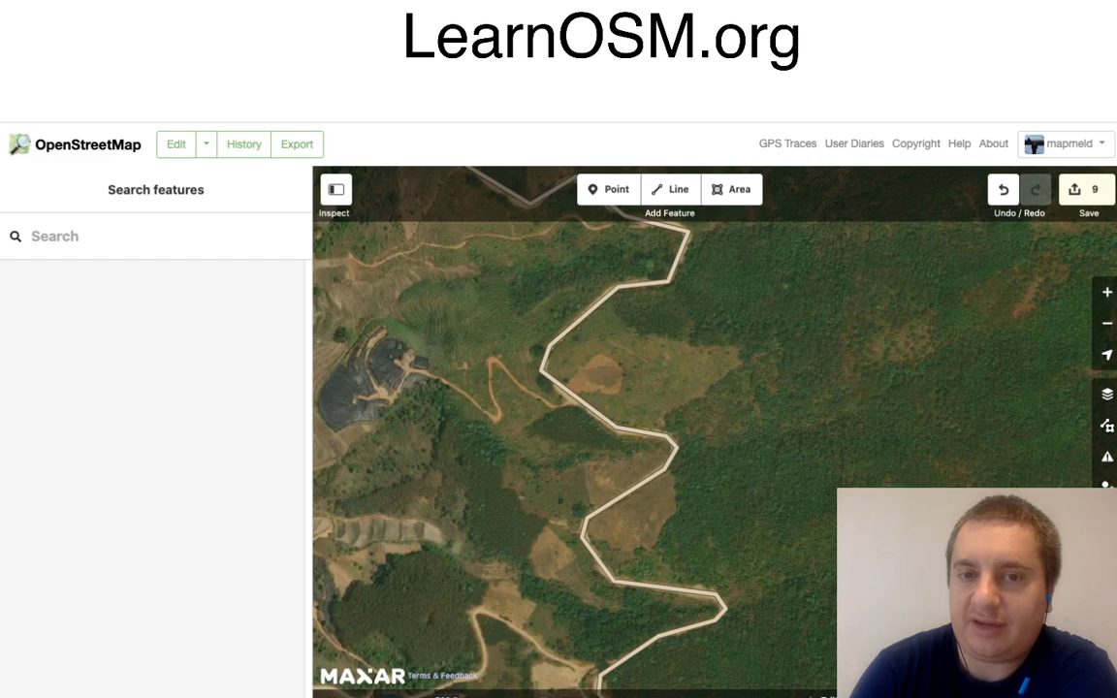
left_click_drag(621, 291, 704, 597)
left_click_drag(621, 339, 649, 442)
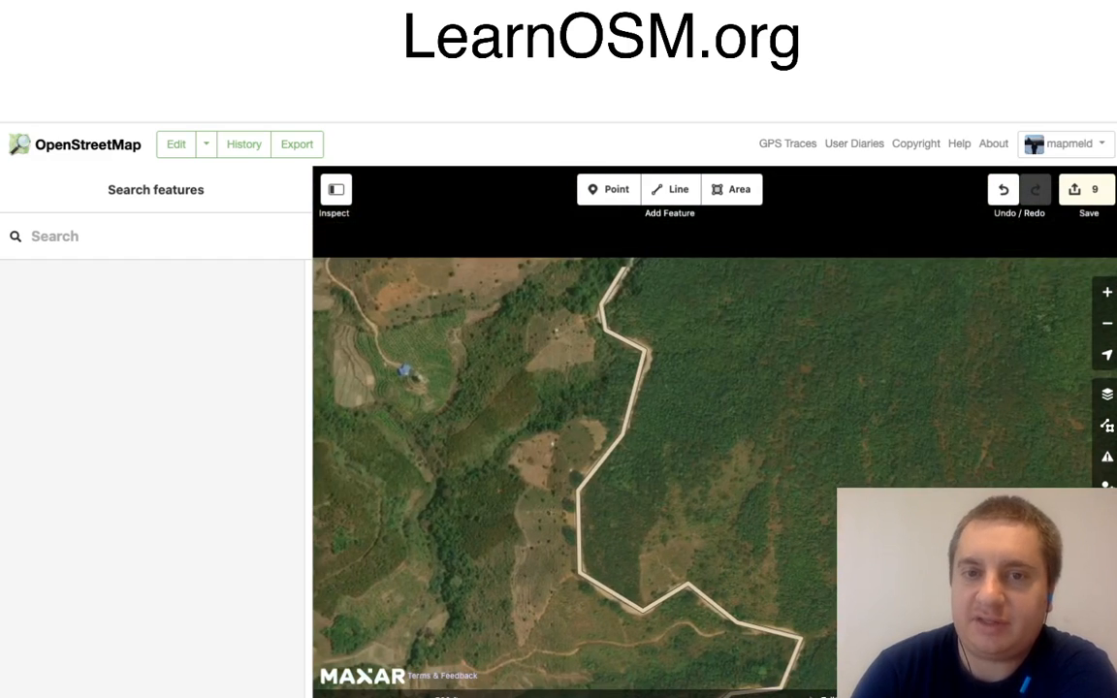
left_click_drag(621, 340, 644, 432)
left_click_drag(620, 339, 659, 533)
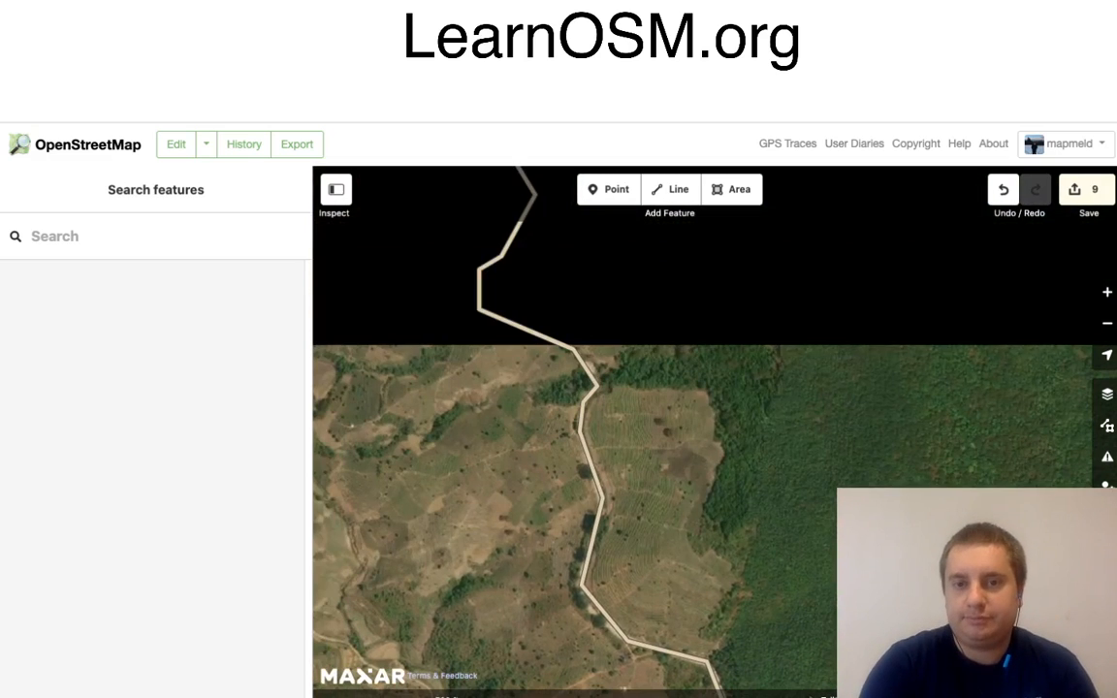
left_click_drag(620, 339, 660, 382)
Step: Start an area around the northern village, outlining its south-eastern row of houses and following the road north-west past the sharp bend
left_click(733, 189)
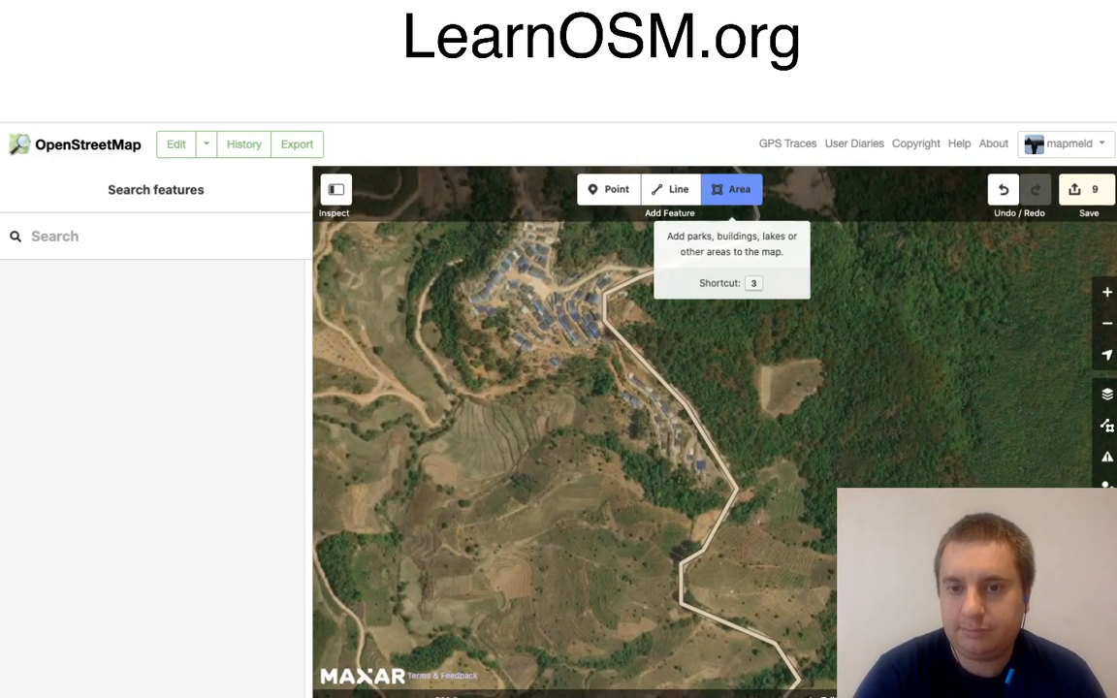
left_click(653, 461)
left_click(716, 486)
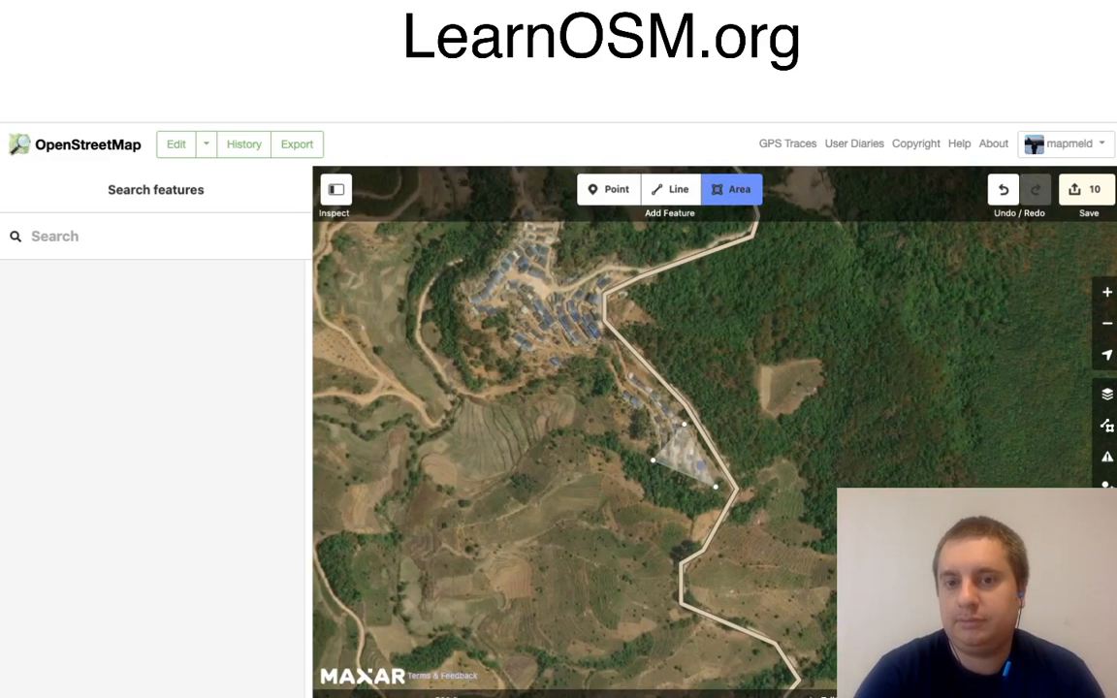
left_click(684, 423)
left_click(632, 370)
left_click(591, 322)
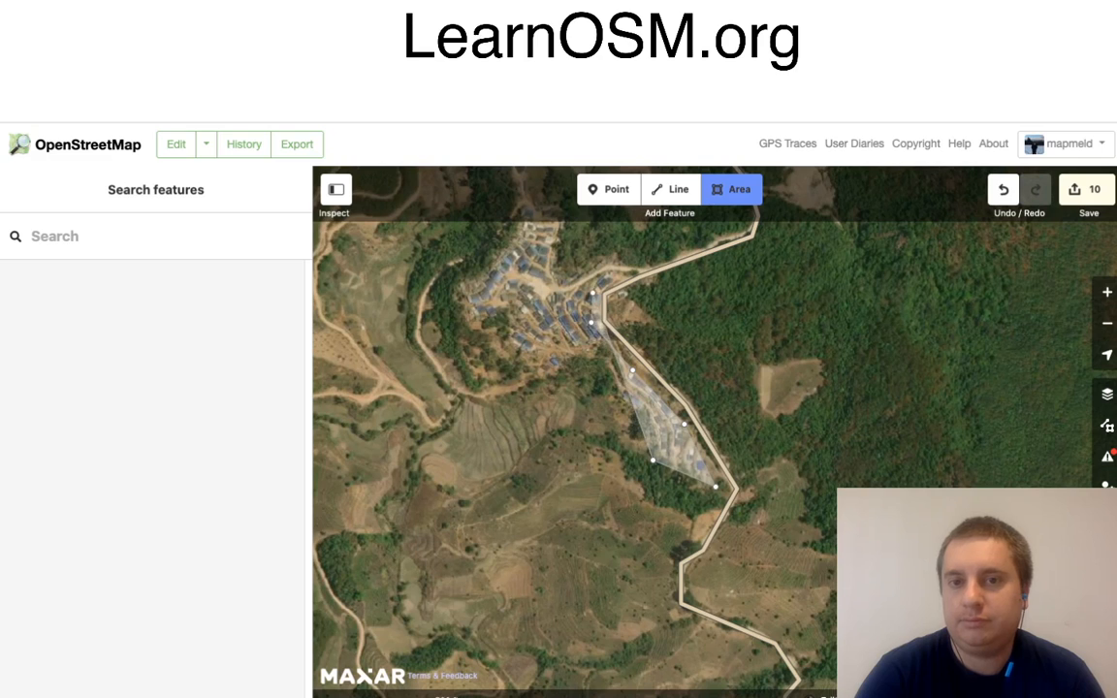
left_click(627, 269)
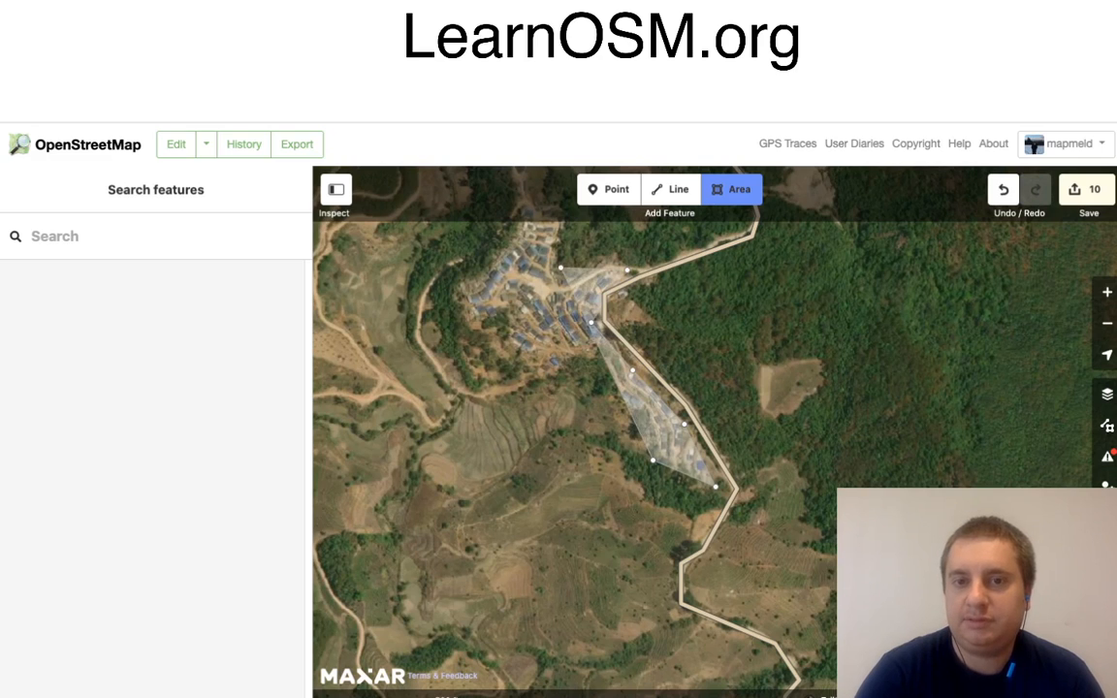
Step: Continue the area outline along the village's north-eastern edge and around the northernmost houses
left_click(603, 264)
left_click(584, 258)
left_click(553, 260)
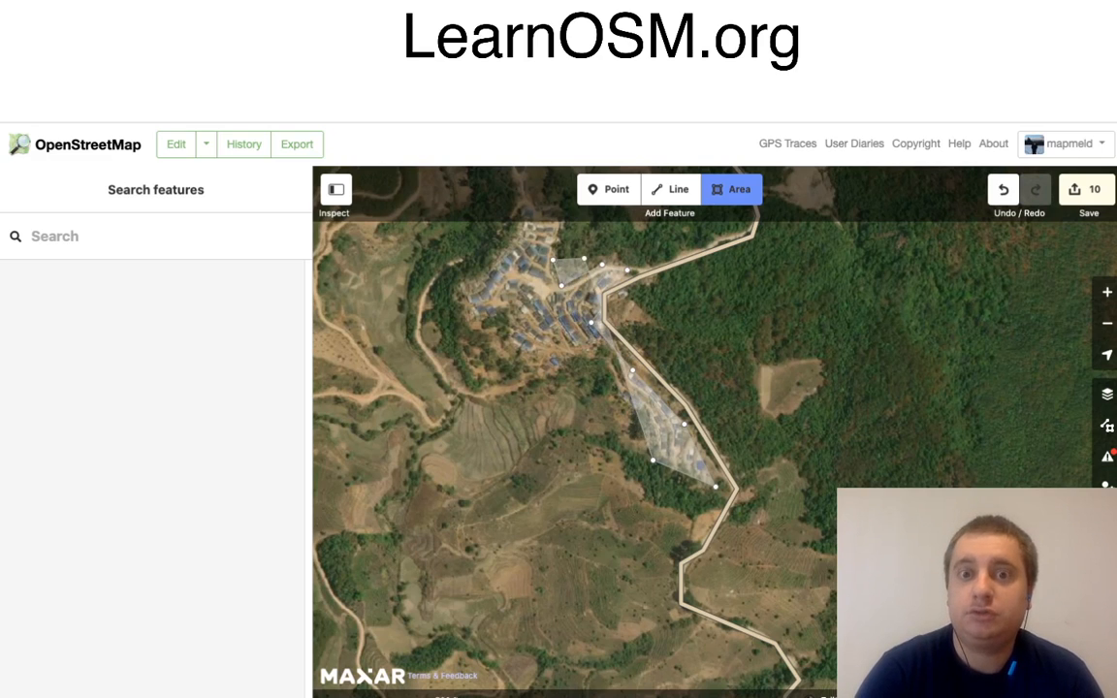
scroll(561, 286, "up", 2)
scroll(562, 372, "up", 2)
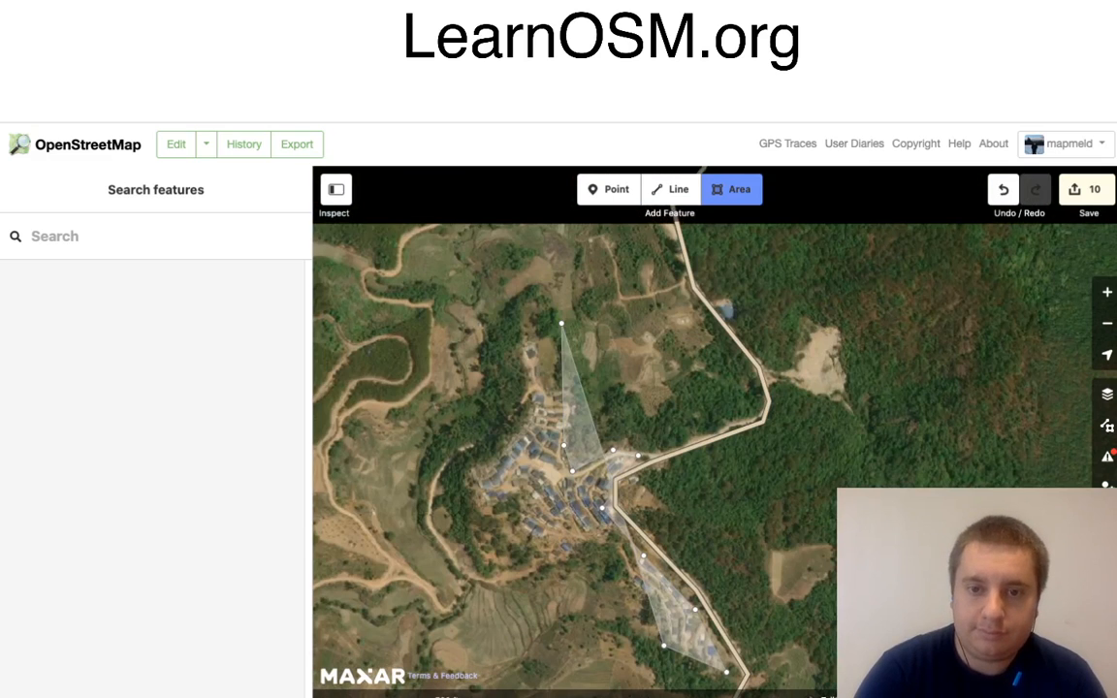
left_click(581, 393)
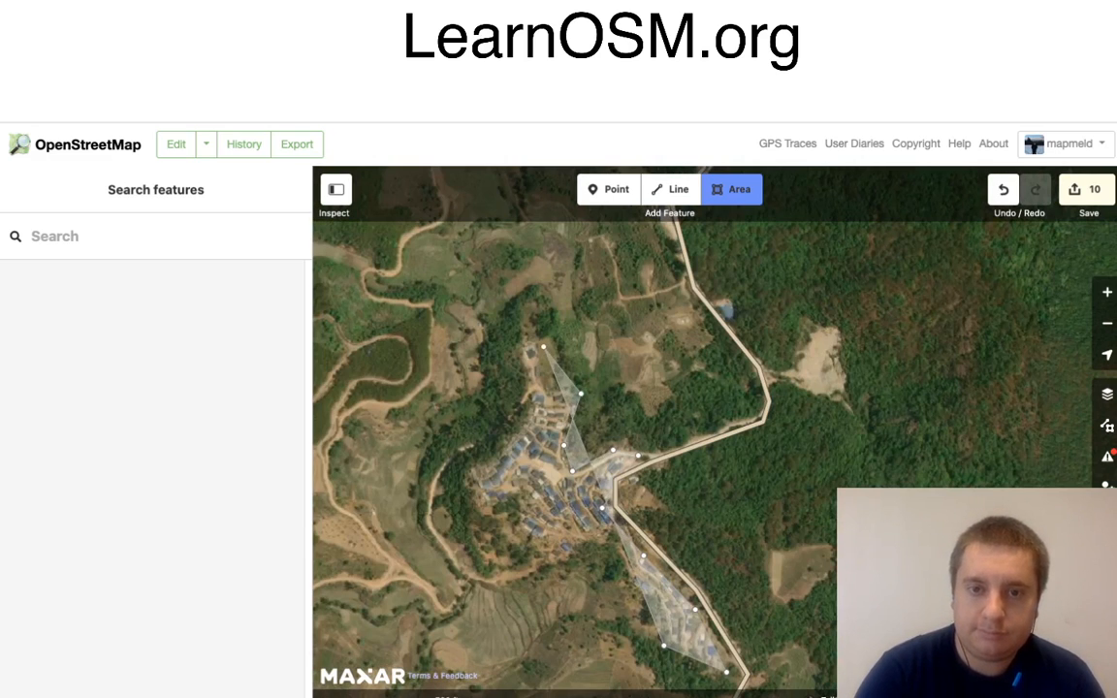
left_click(554, 334)
left_click(518, 350)
left_click(527, 399)
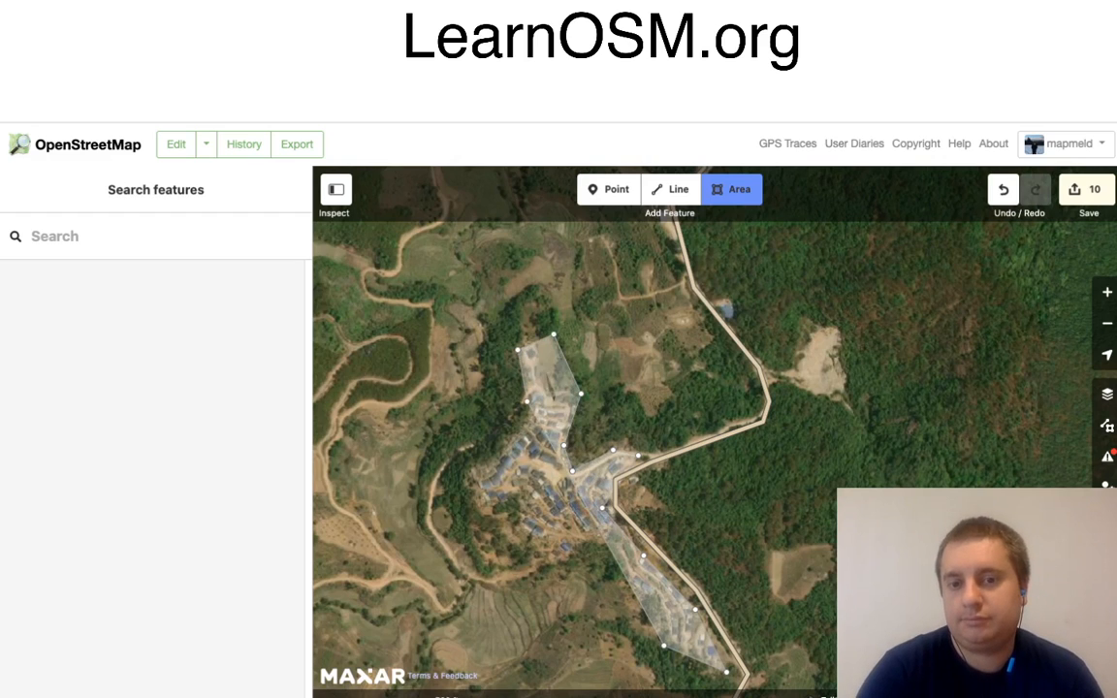
Step: Trace the village's western and southern edges back to the south-eastern houses, close the outline and tag it as Residential Area
left_click(488, 460)
left_click(480, 515)
left_click(515, 529)
left_click(551, 556)
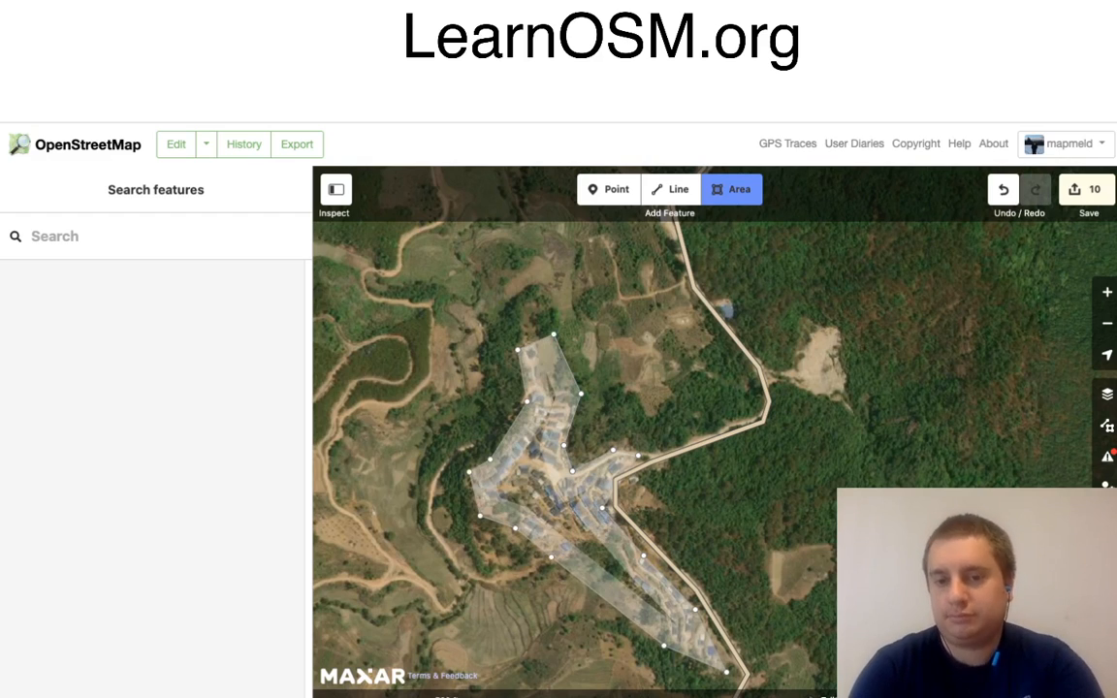
left_click(618, 544)
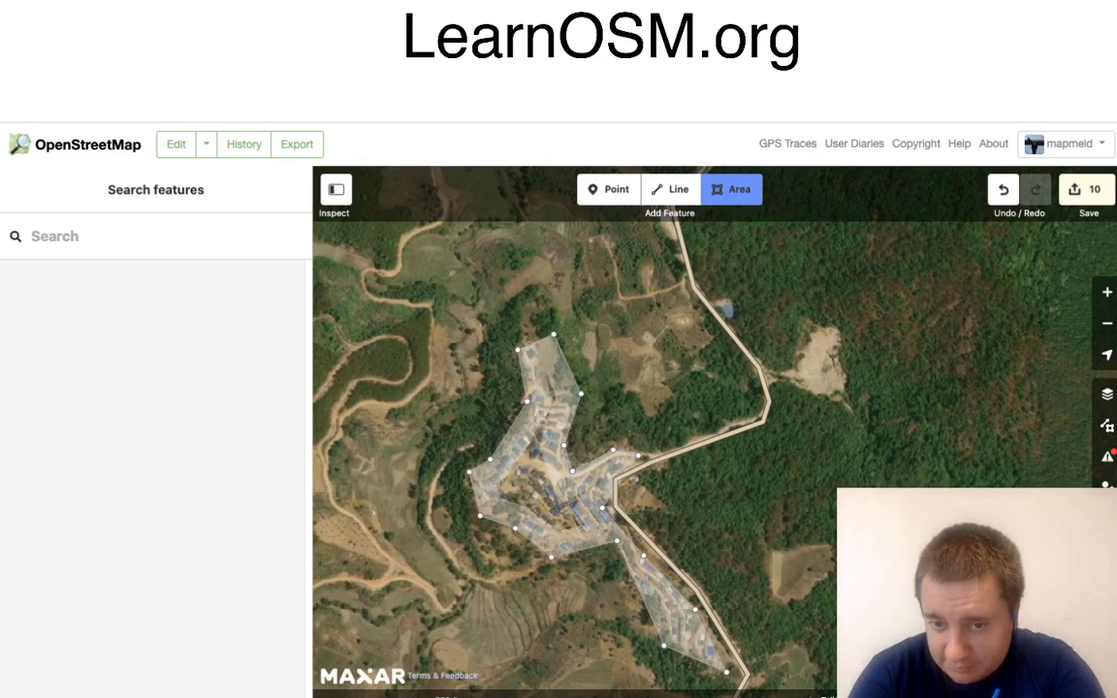
left_click(637, 594)
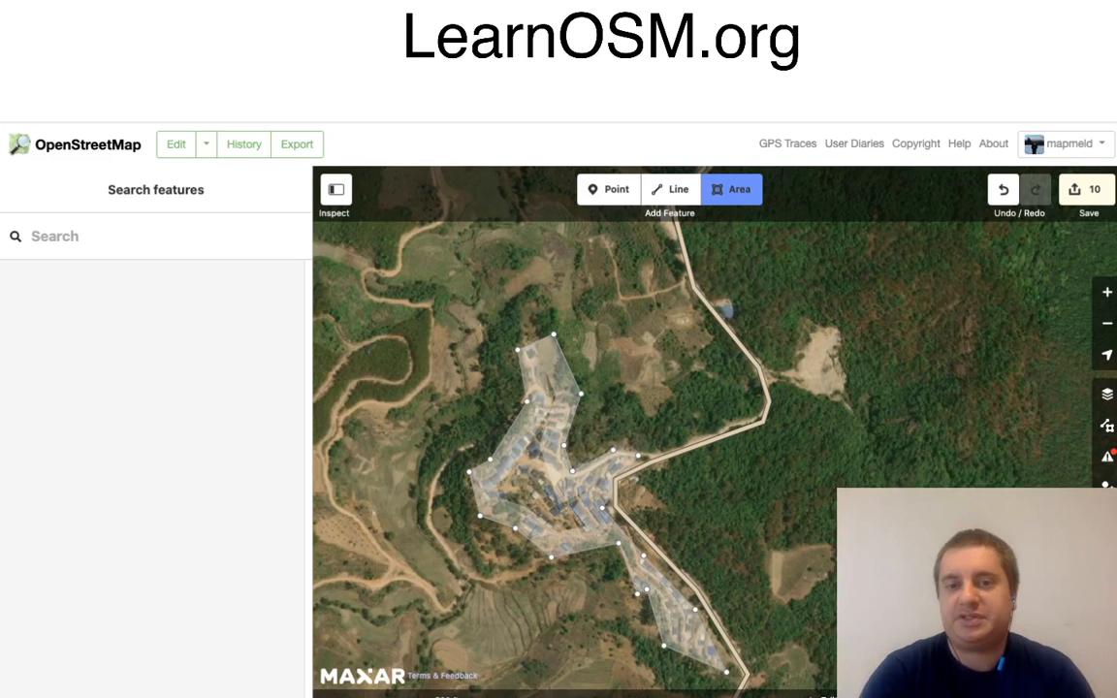
left_click(663, 646)
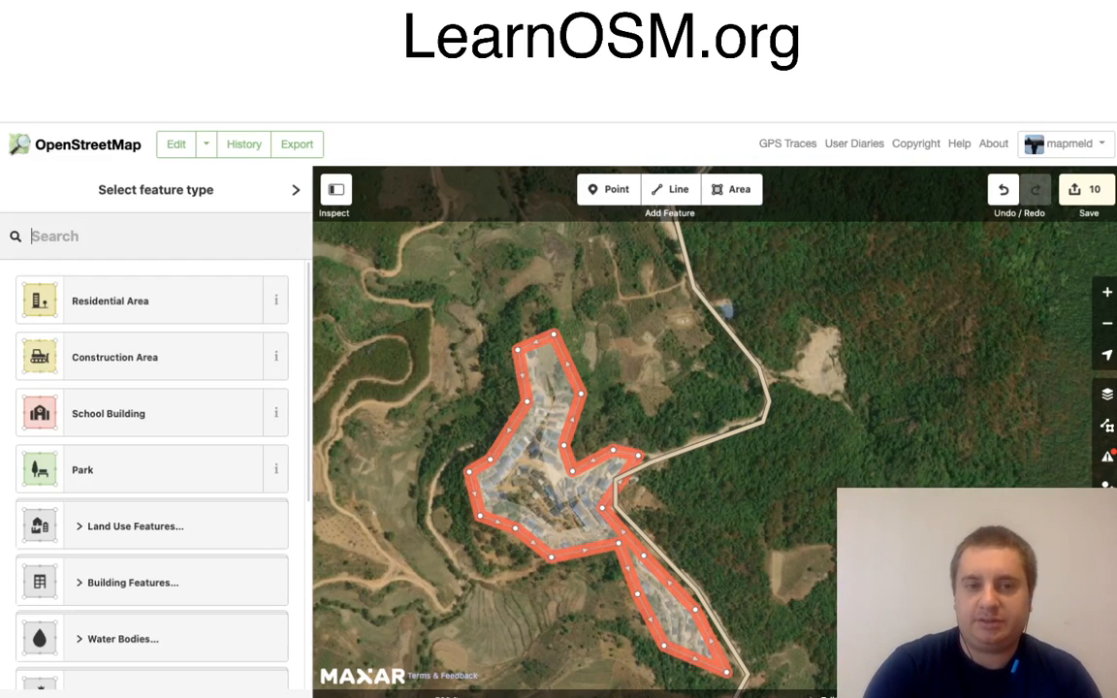
left_click(145, 300)
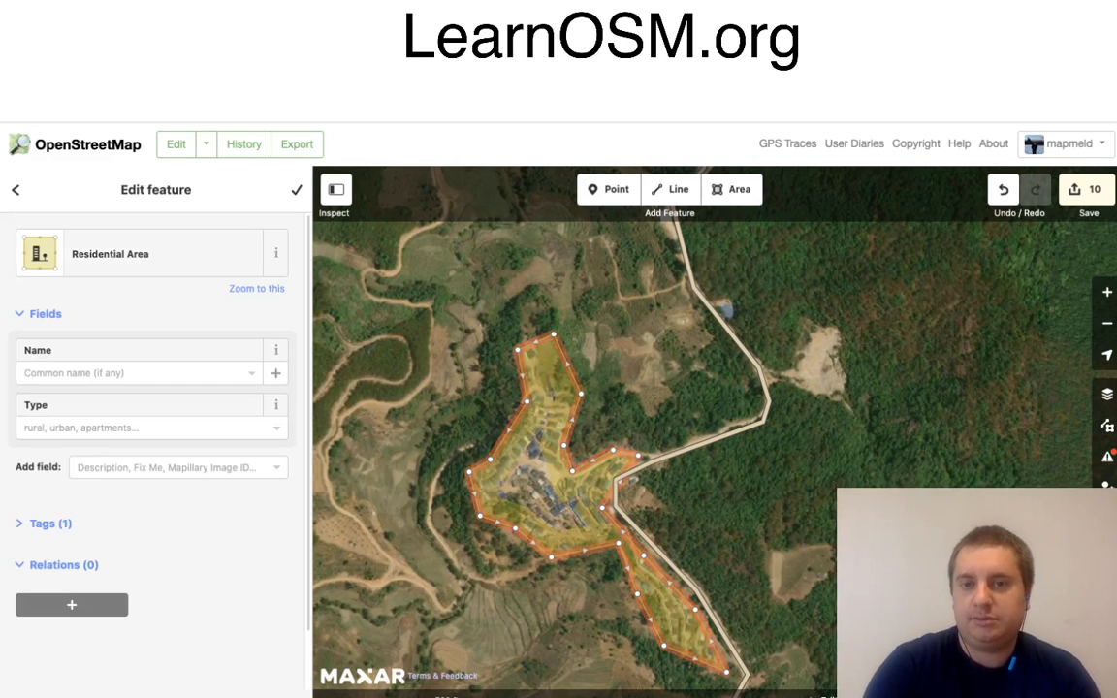
key("Escape")
Step: Trace the access track from the main road north-east into the courtyard of the forest building compound and tag it as Service Road
left_click_drag(718, 340, 713, 561)
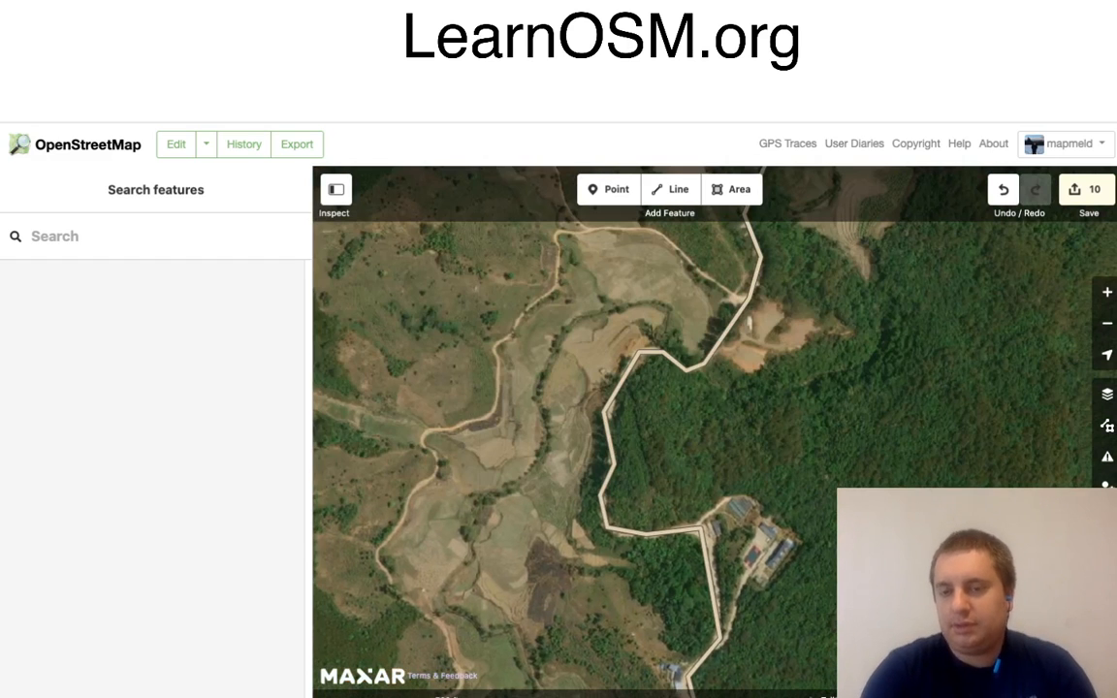
scroll(776, 562, "up", 5)
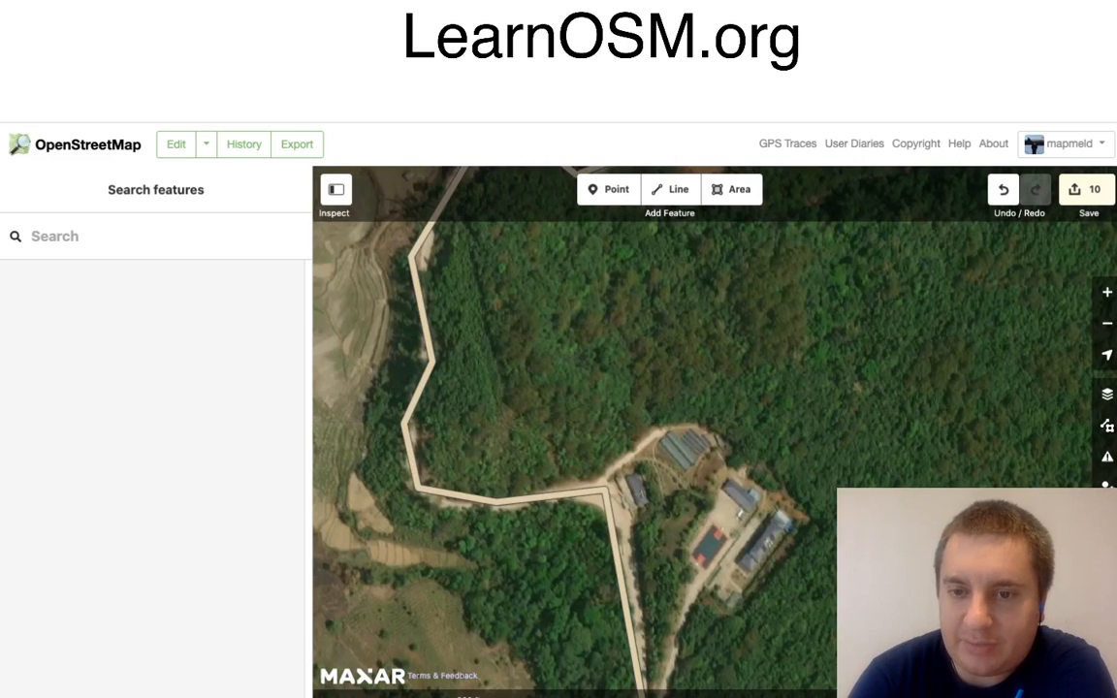
left_click_drag(737, 485, 709, 425)
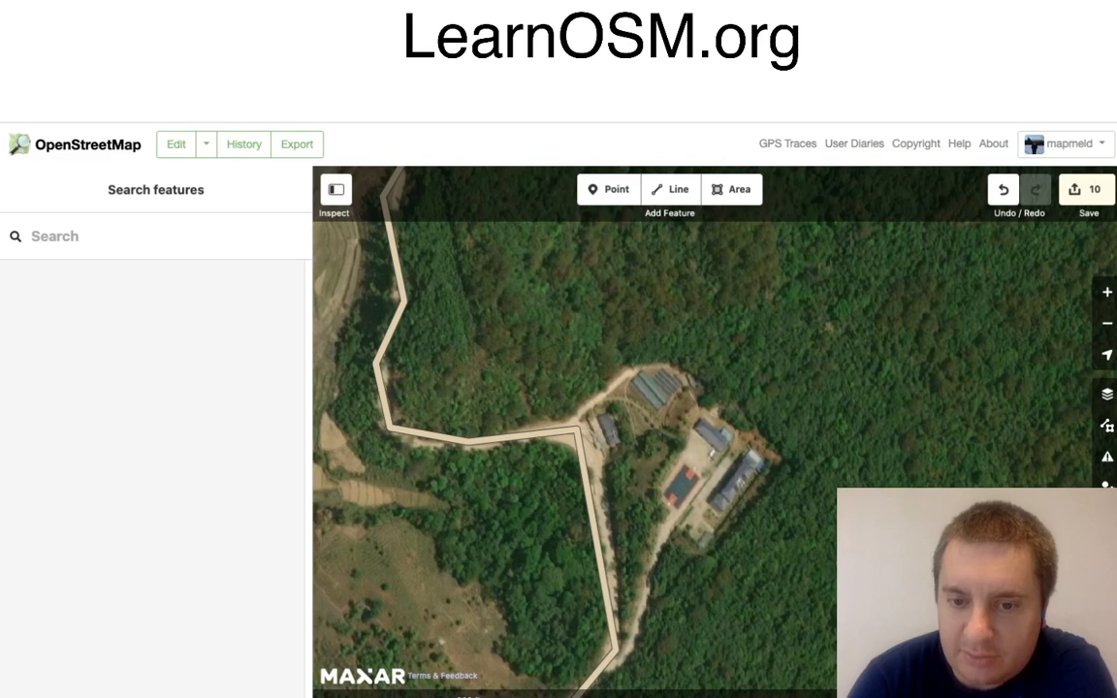
left_click(671, 189)
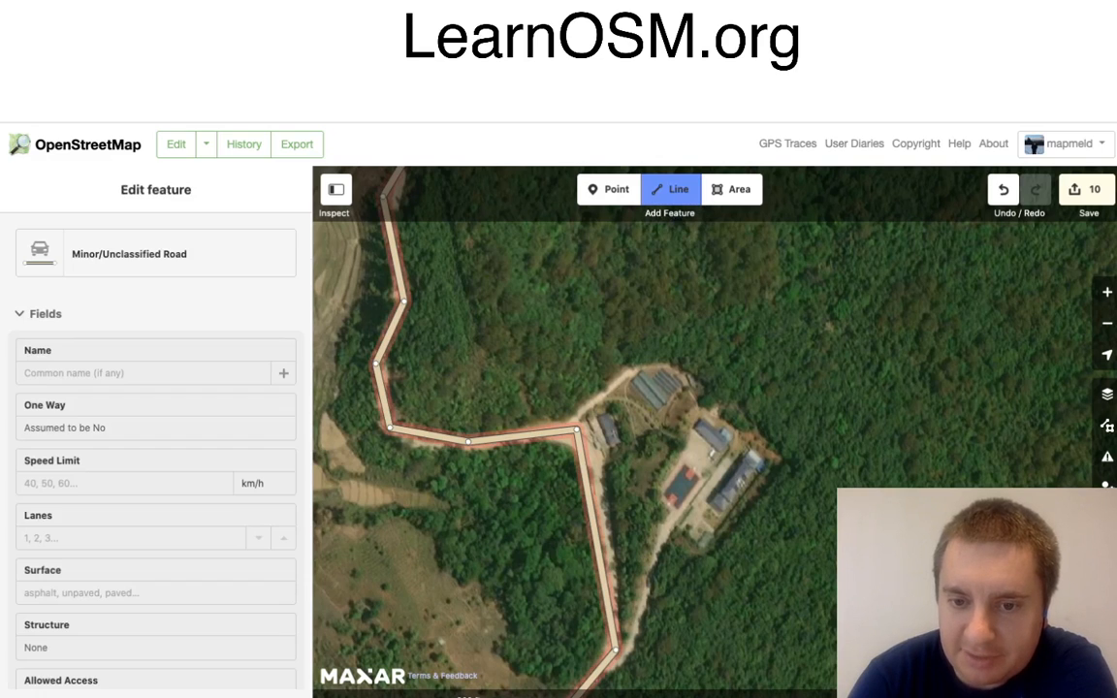
left_click(613, 662)
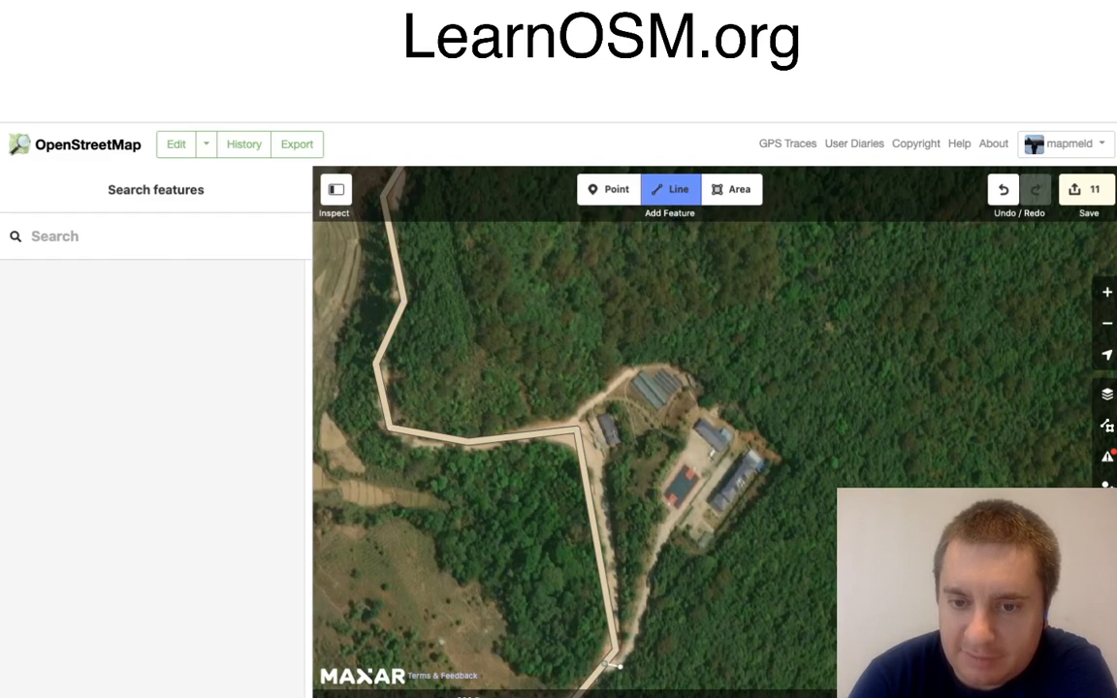
left_click(640, 641)
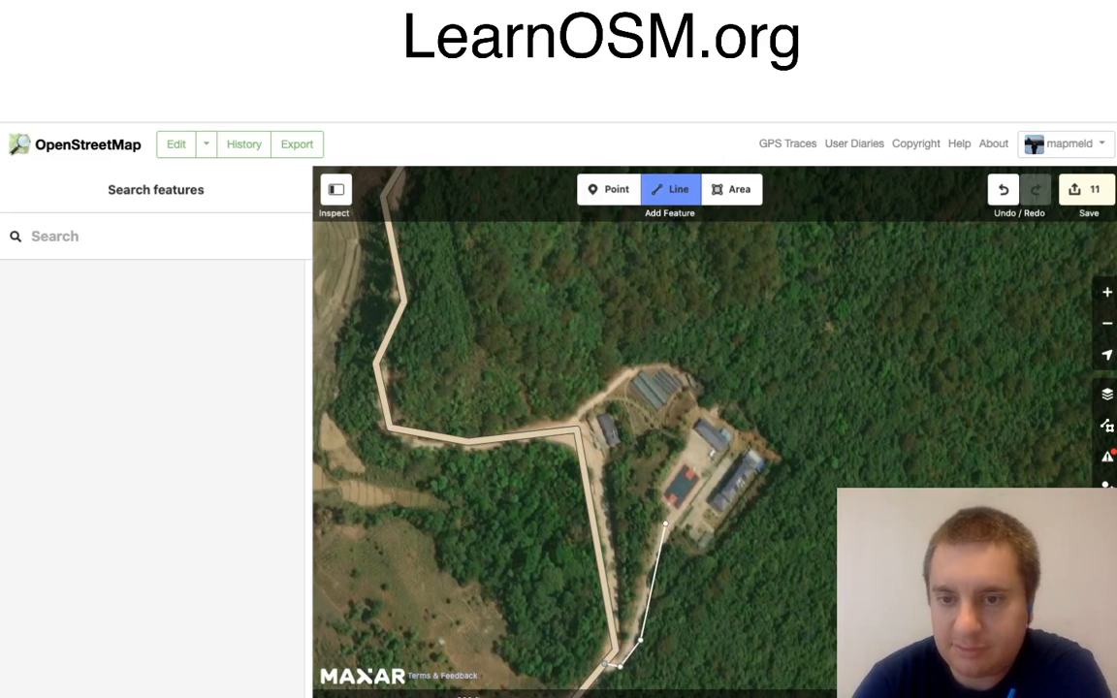
left_click(666, 526)
left_click(704, 486)
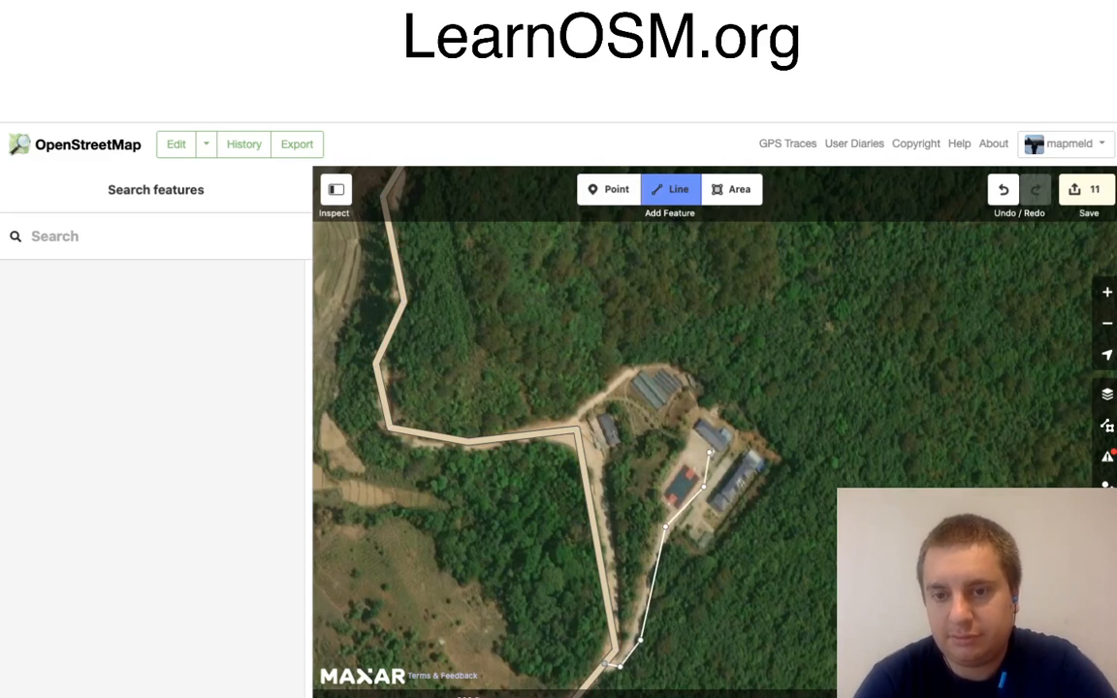
double_click(704, 453)
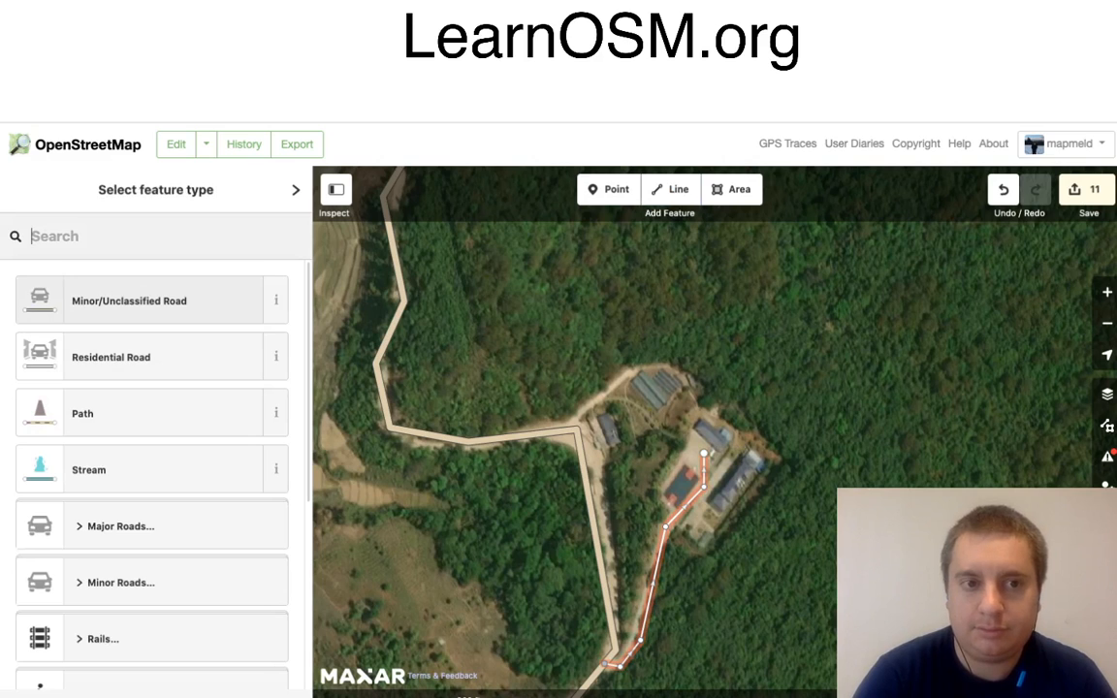
type("serv")
left_click(126, 297)
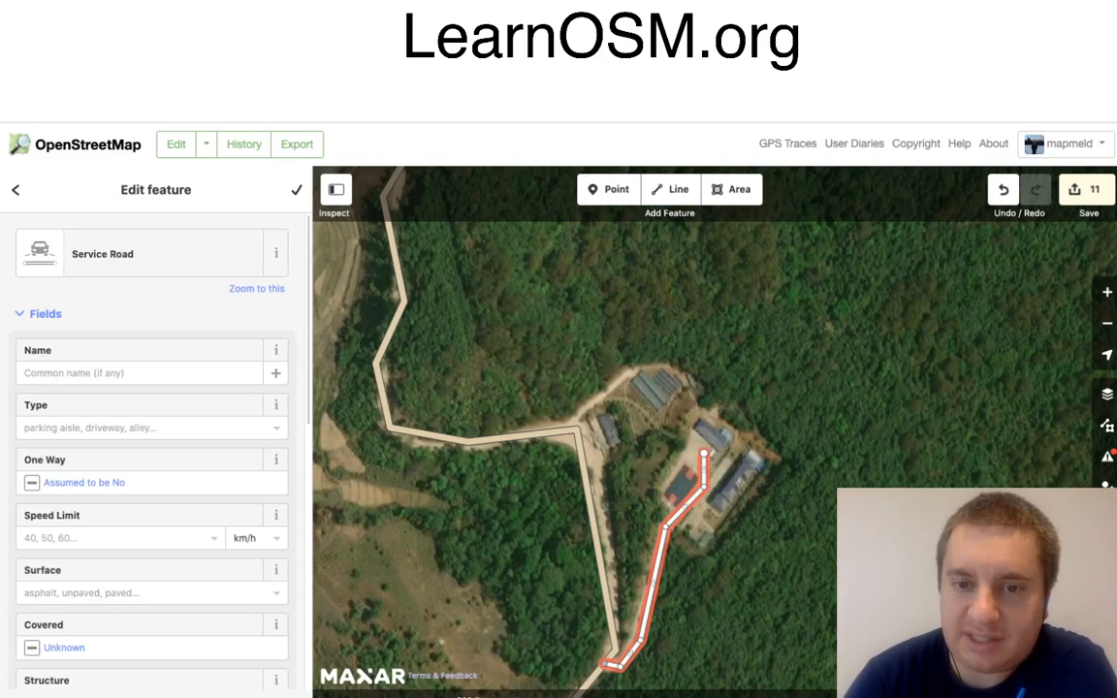
Step: Trace the short side track from the main road's corner north-east to the long-roofed buildings and tag it as Service Road
key("2")
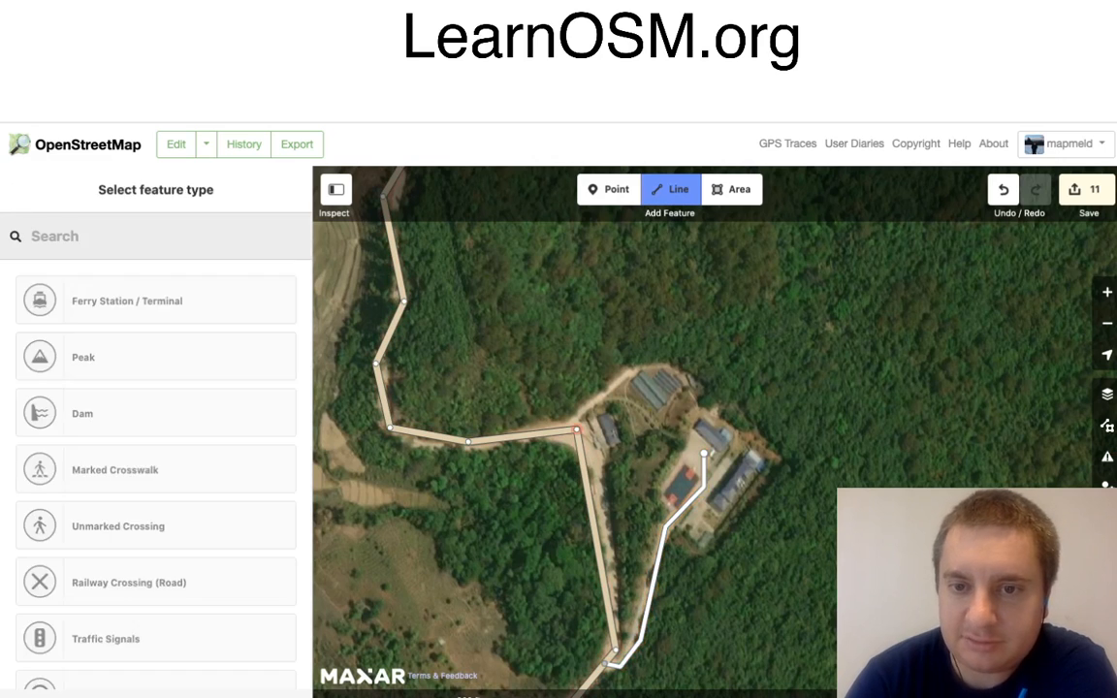
left_click(576, 430)
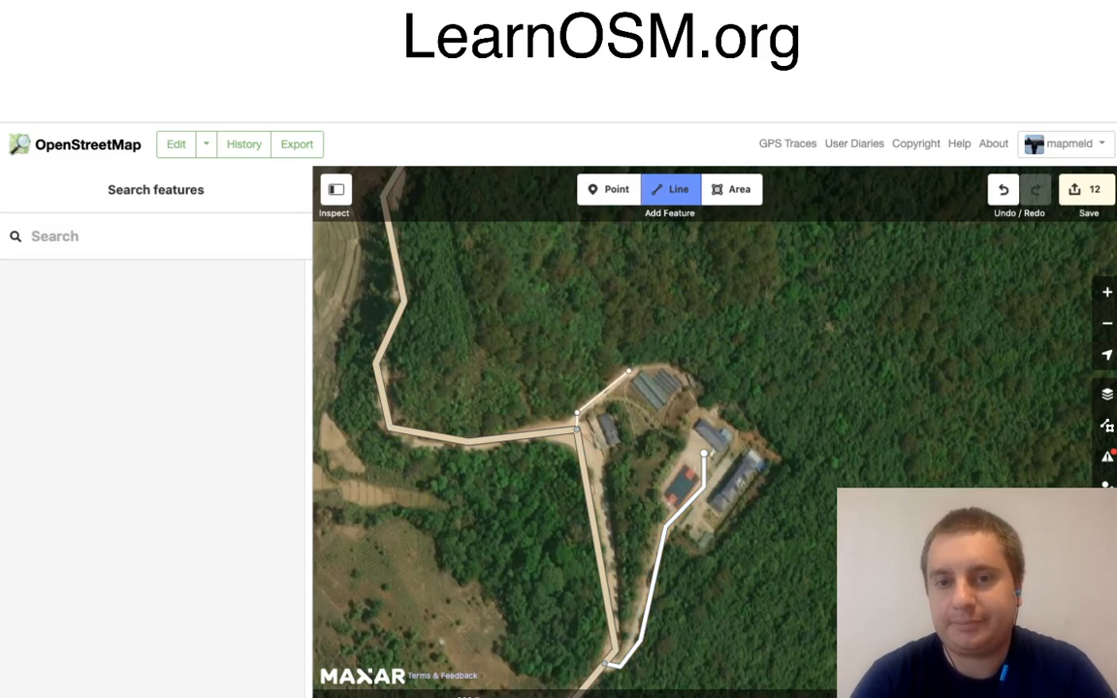
double_click(629, 370)
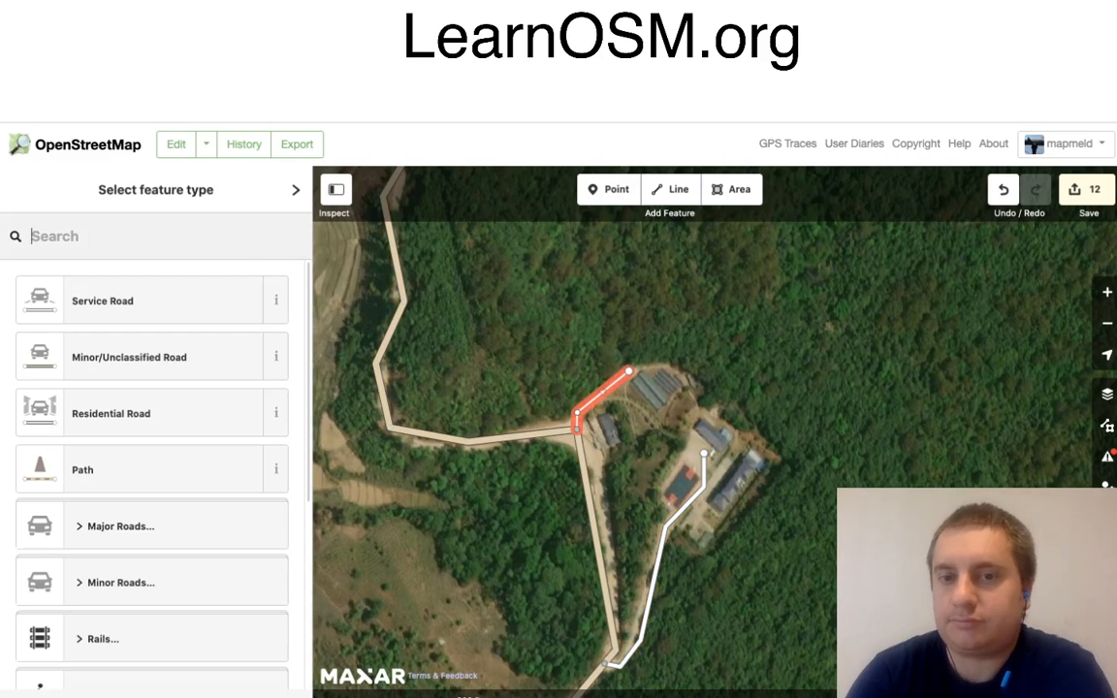
left_click(146, 300)
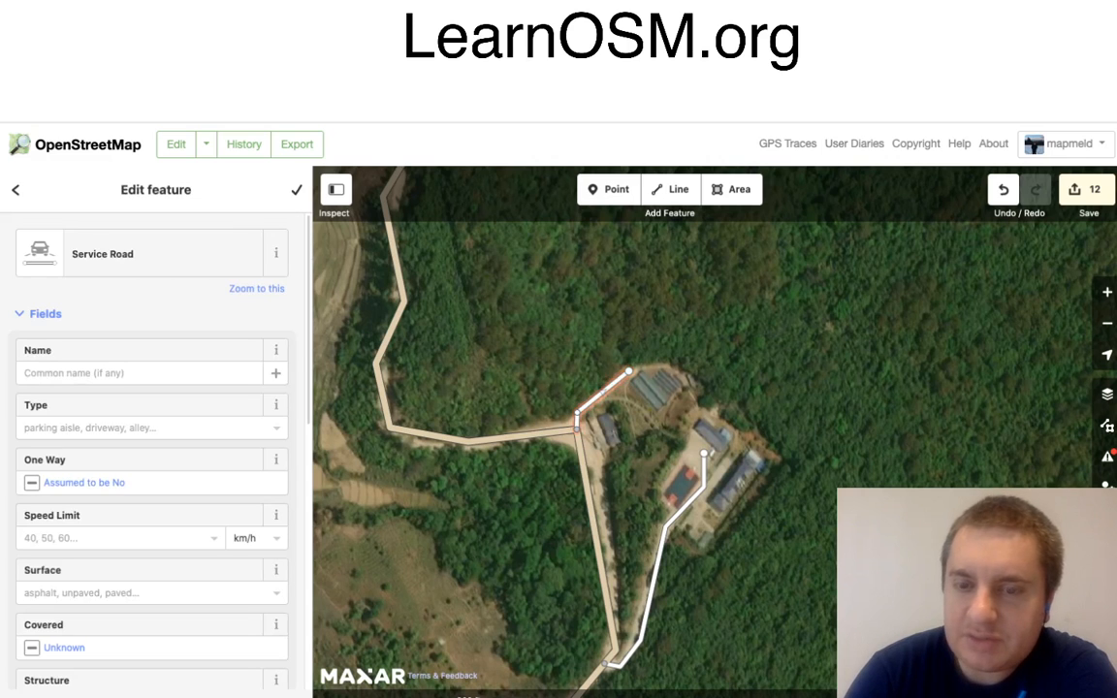
Step: Trace the sports court's outline in the forest building compound as a closed four-corner area
double_click(785, 482)
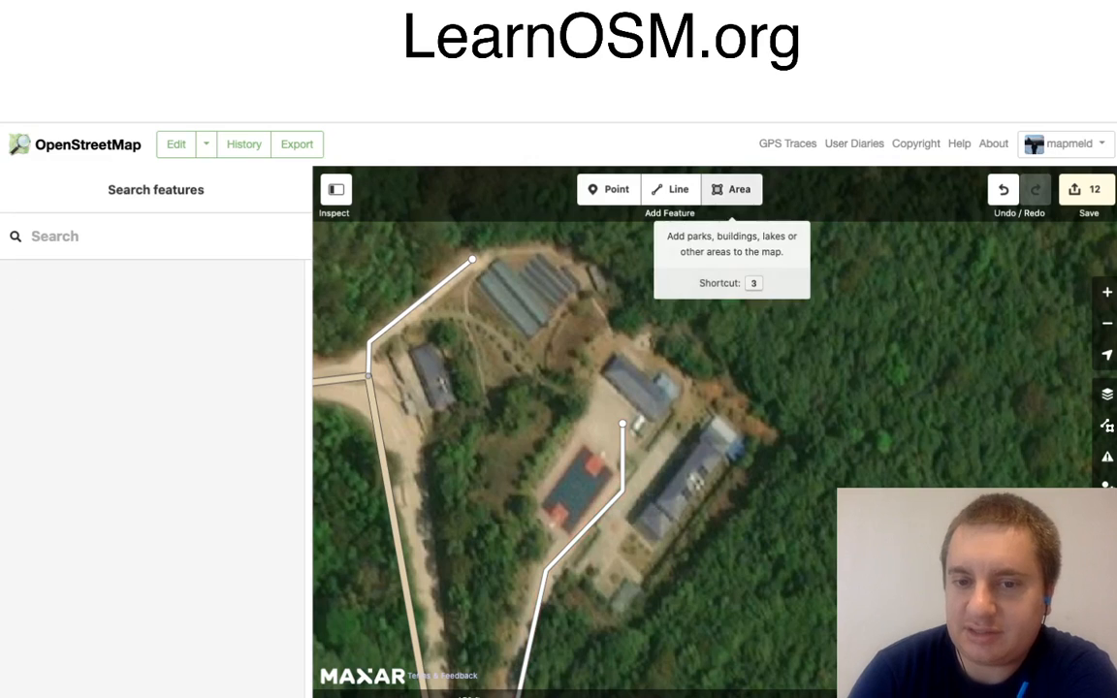
left_click(732, 190)
left_click(604, 479)
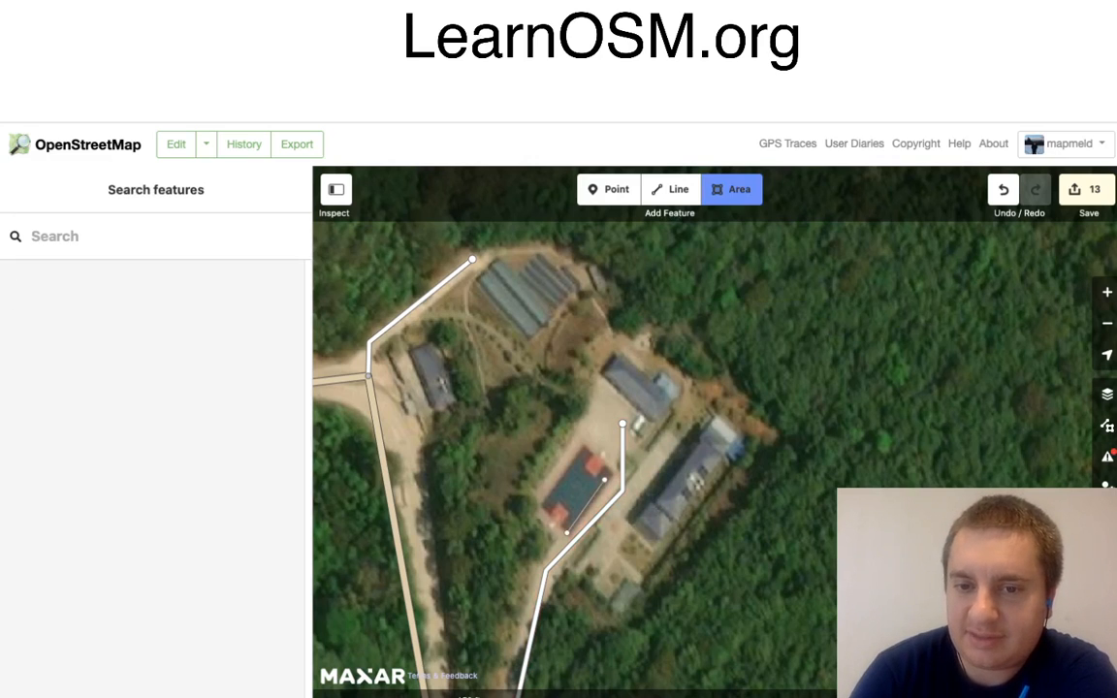
left_click(610, 475)
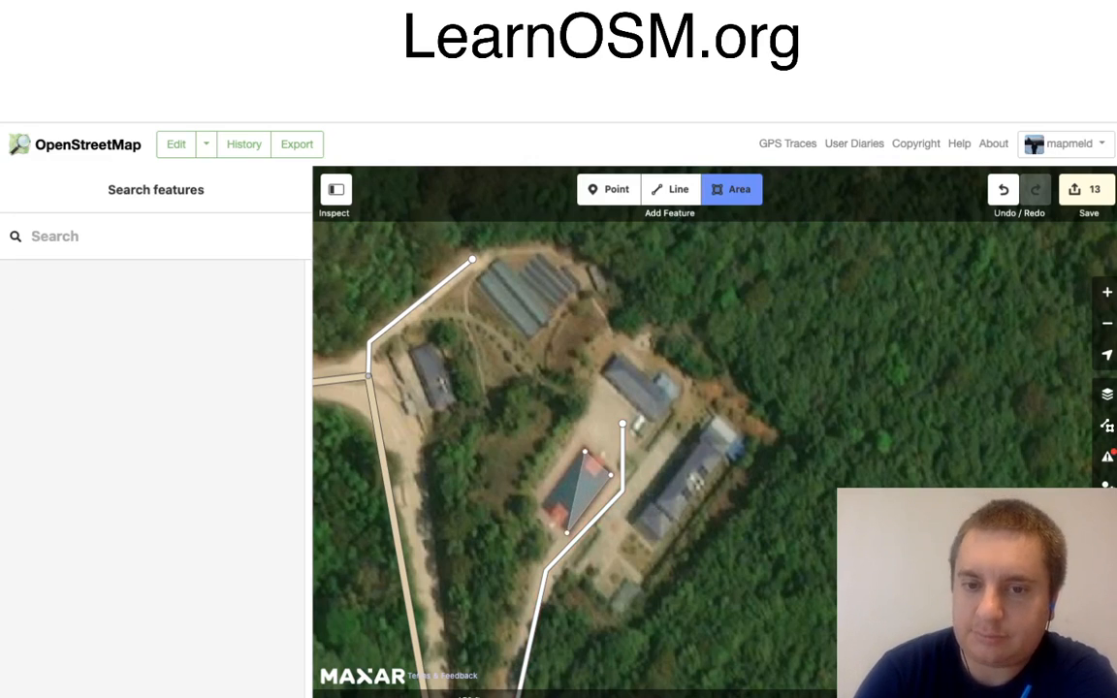
left_click(586, 449)
left_click(541, 505)
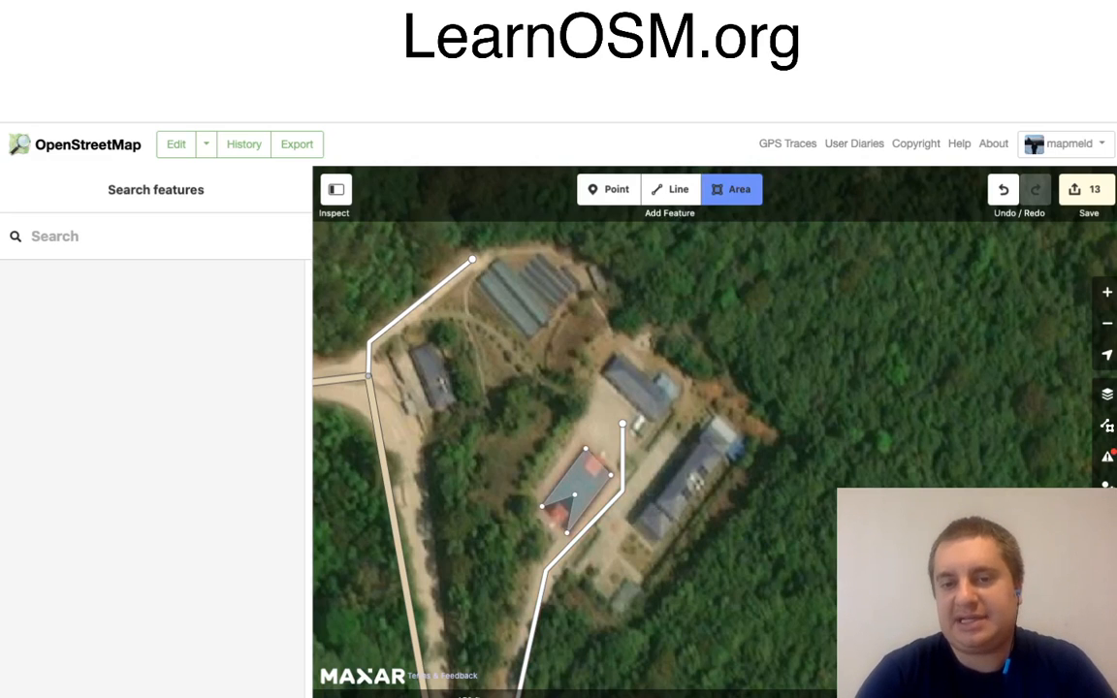
key("Return")
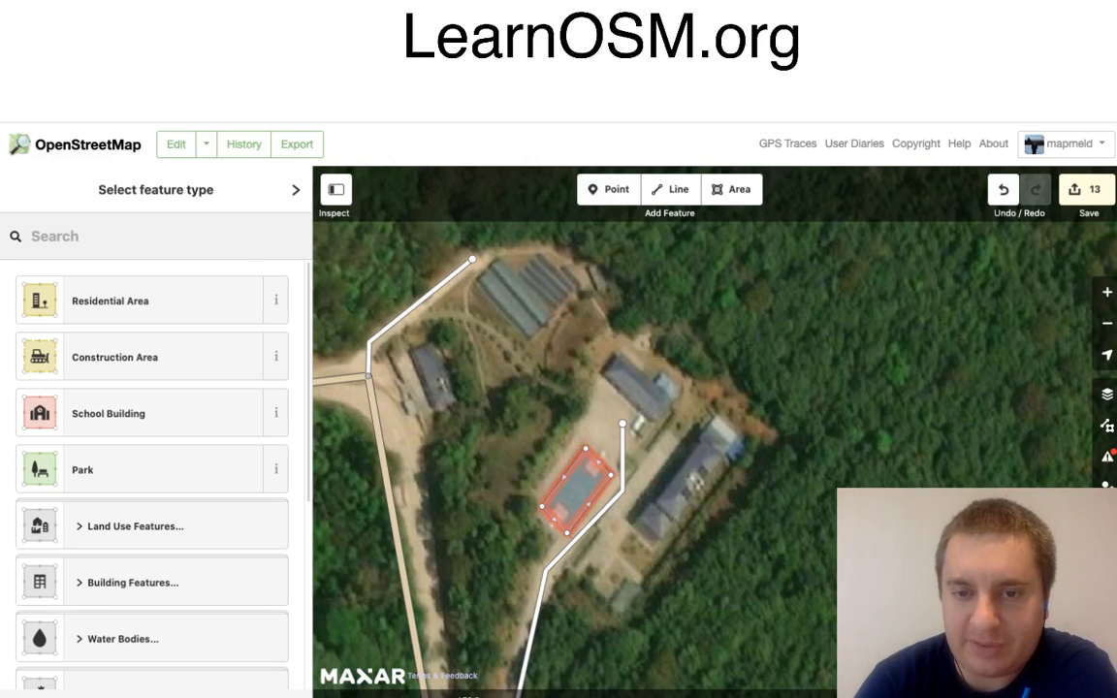
Step: Square the corners of the court area and tag it as Sport Pitch
right_click(609, 503)
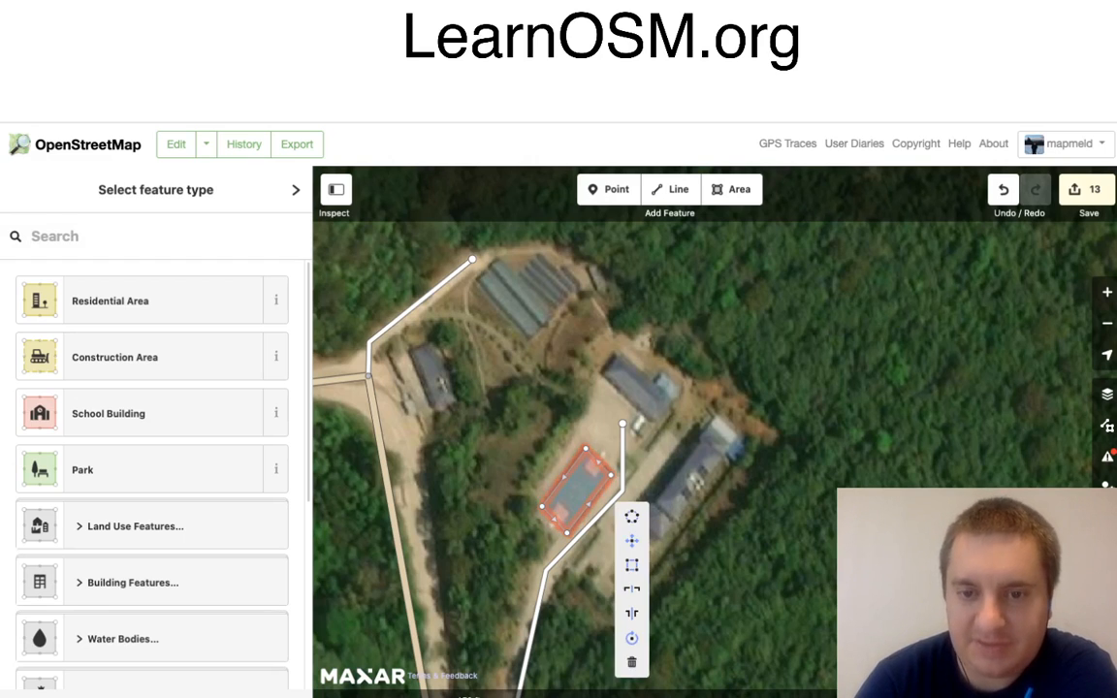
left_click(632, 563)
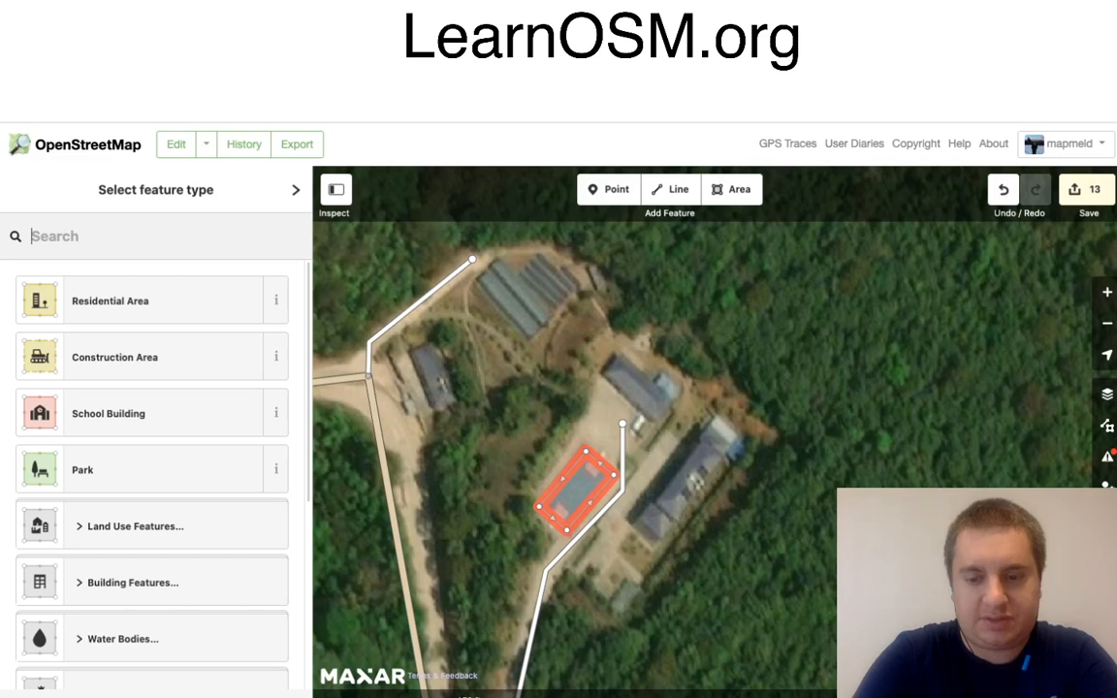
type("sp")
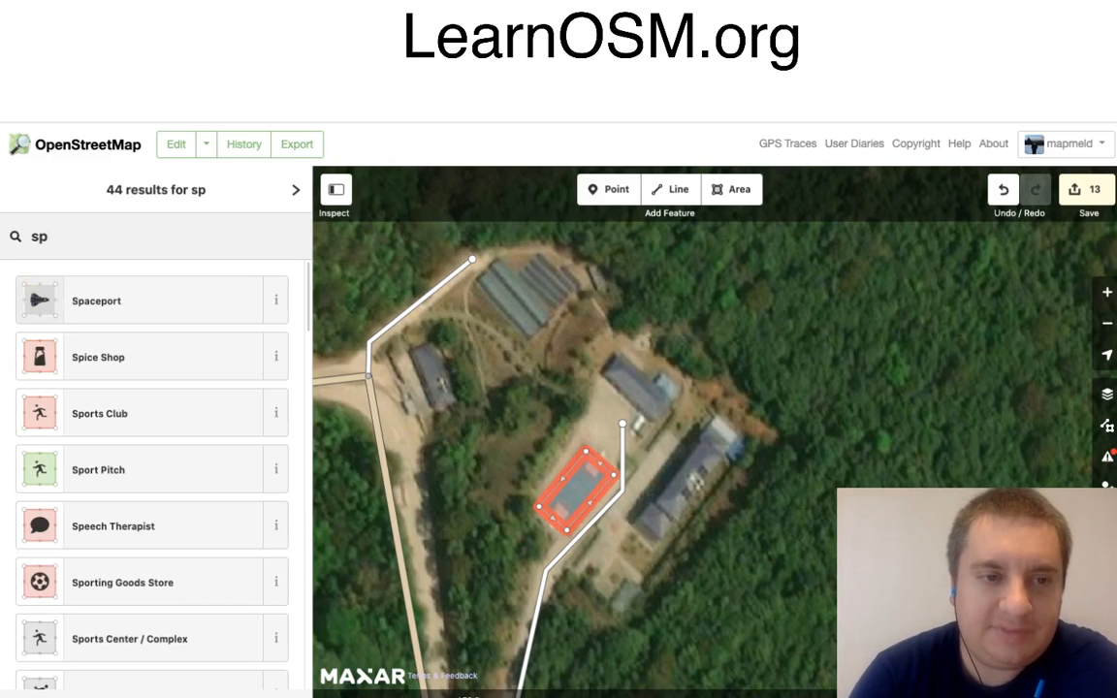
type("orts")
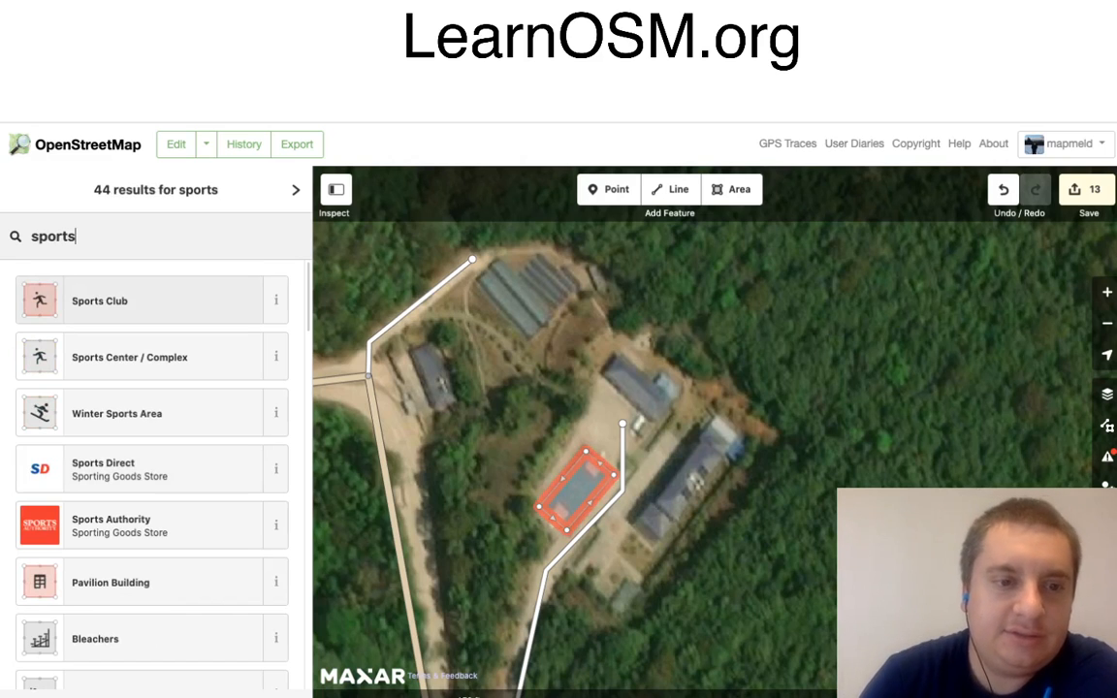
key("BackSpace")
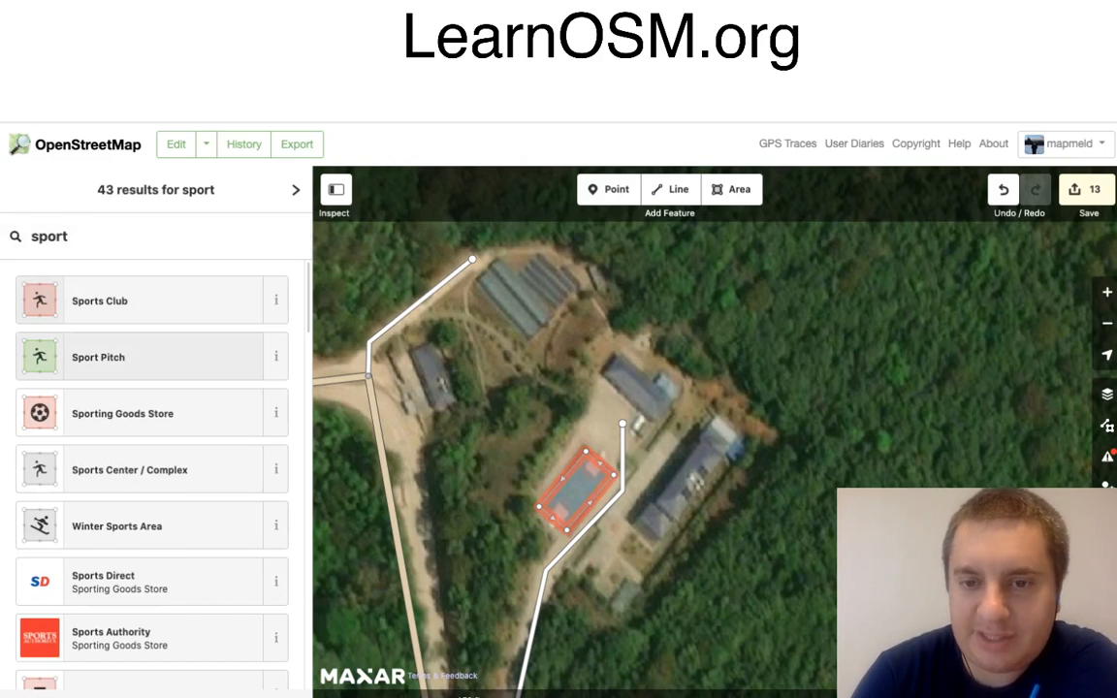
key("Return")
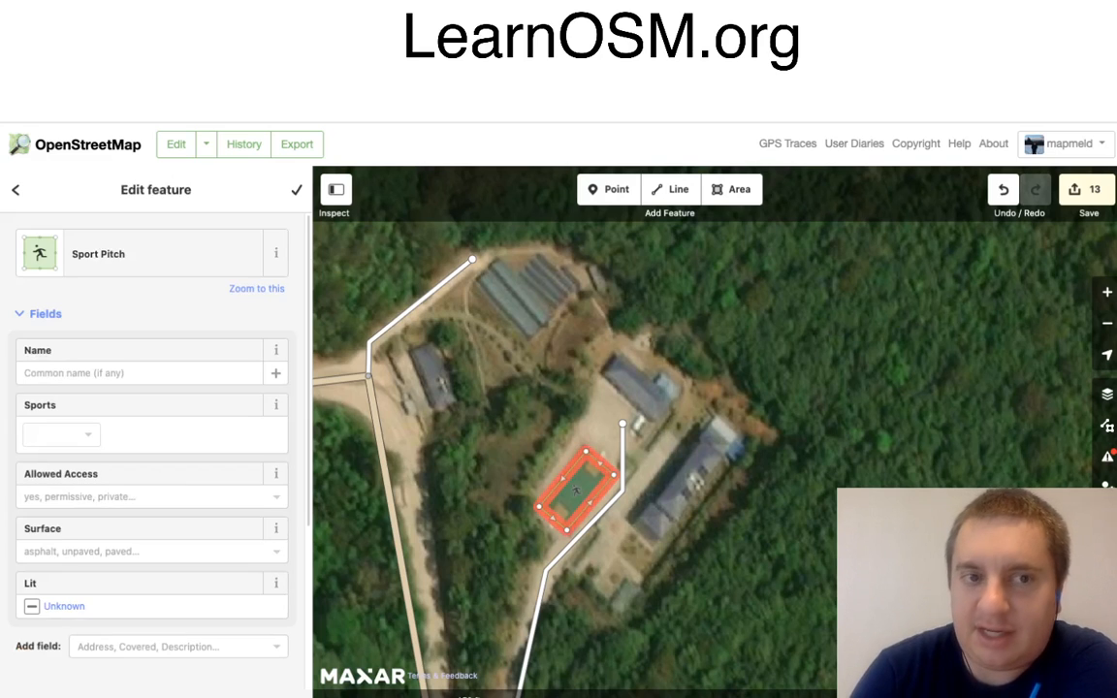
Step: Trace the long building south-east of the sport pitch as a closed four-corner area
left_click(732, 189)
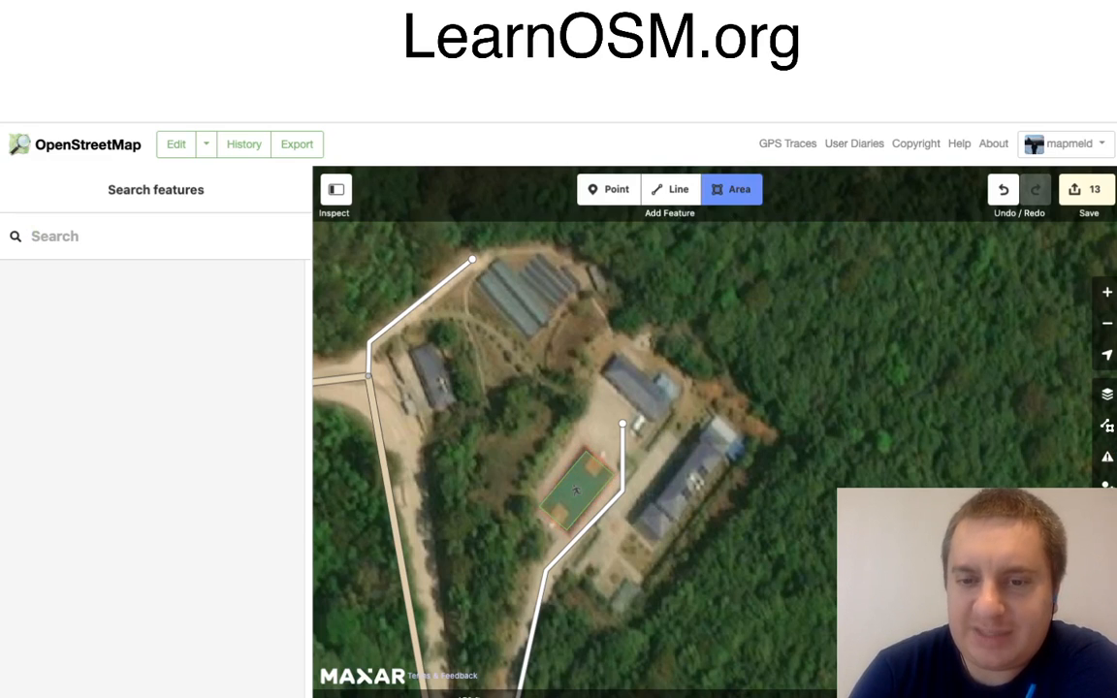
left_click(631, 524)
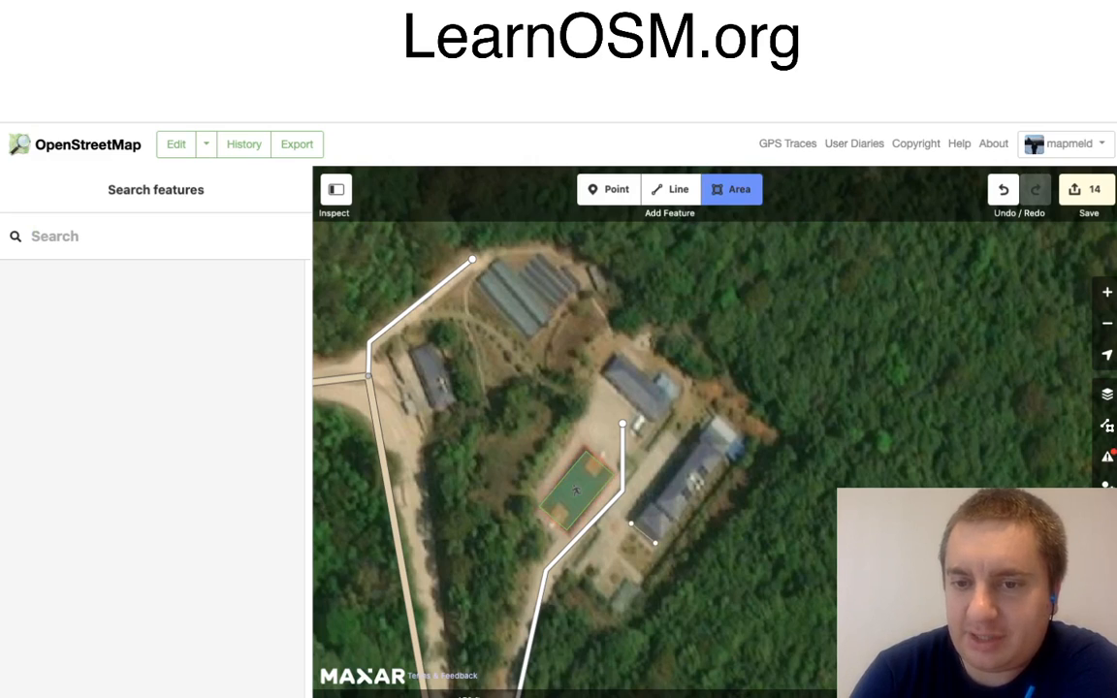
left_click(656, 543)
left_click(735, 439)
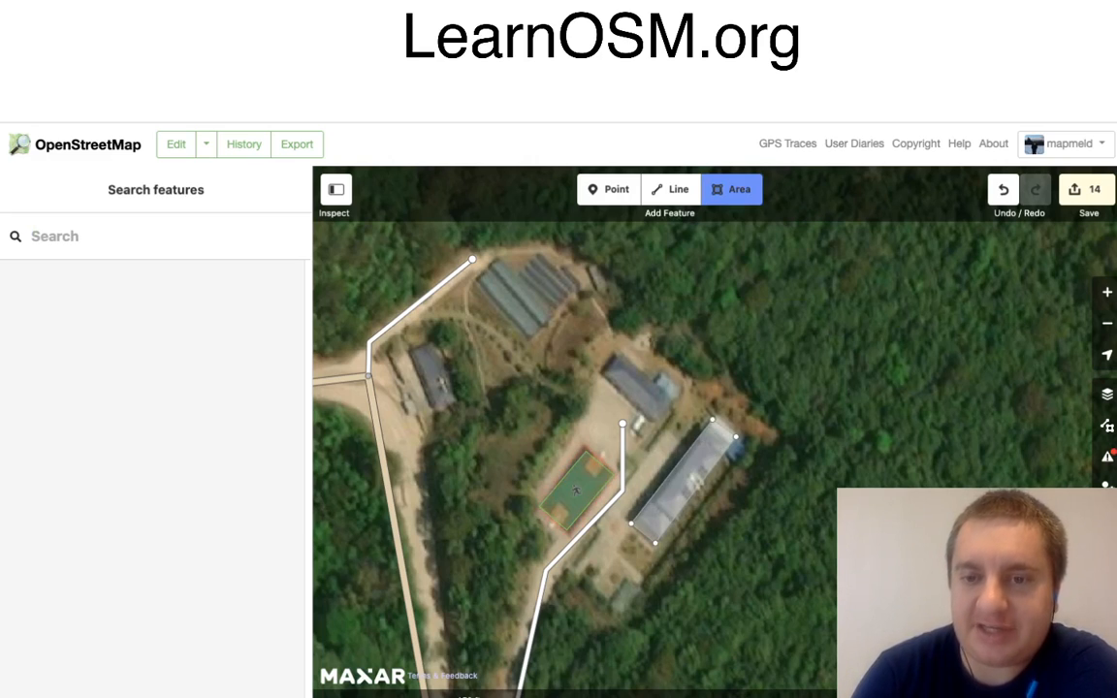
left_click(713, 417)
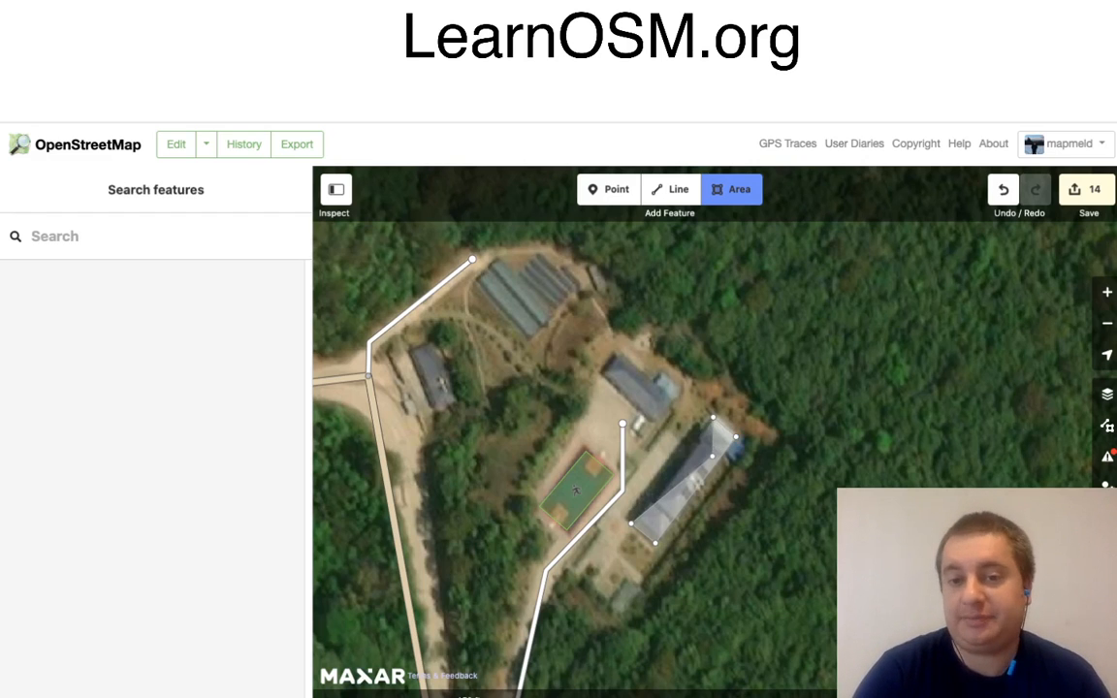
key("Return")
Step: Square the corners of the long building's outline and tag it as Building
right_click(716, 457)
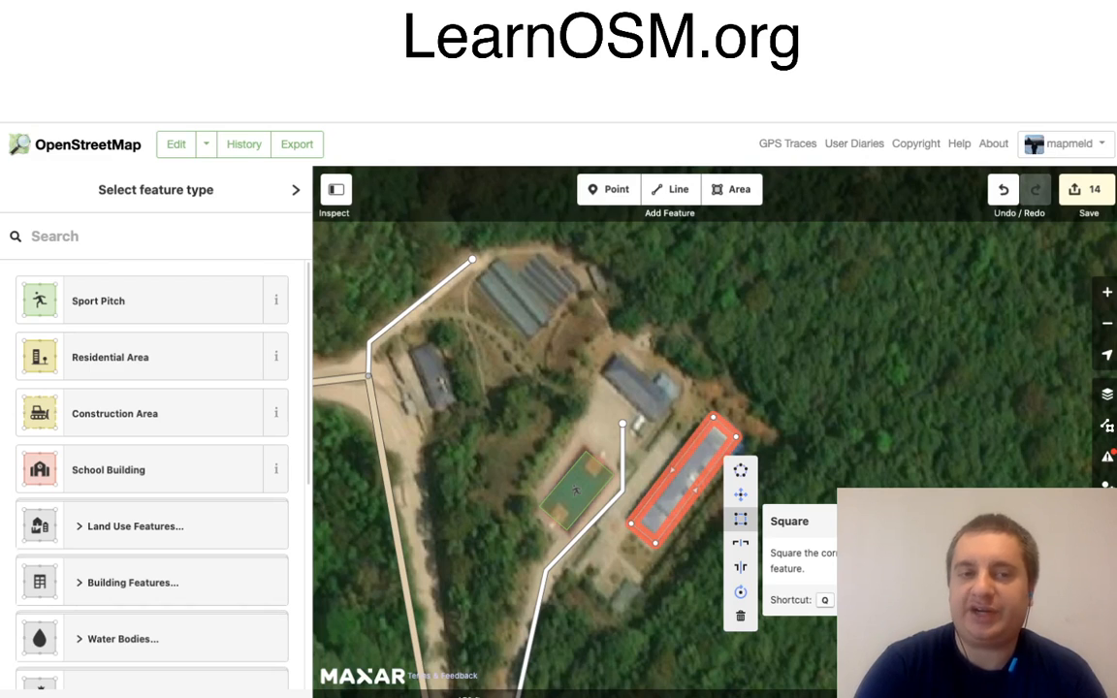
left_click(740, 519)
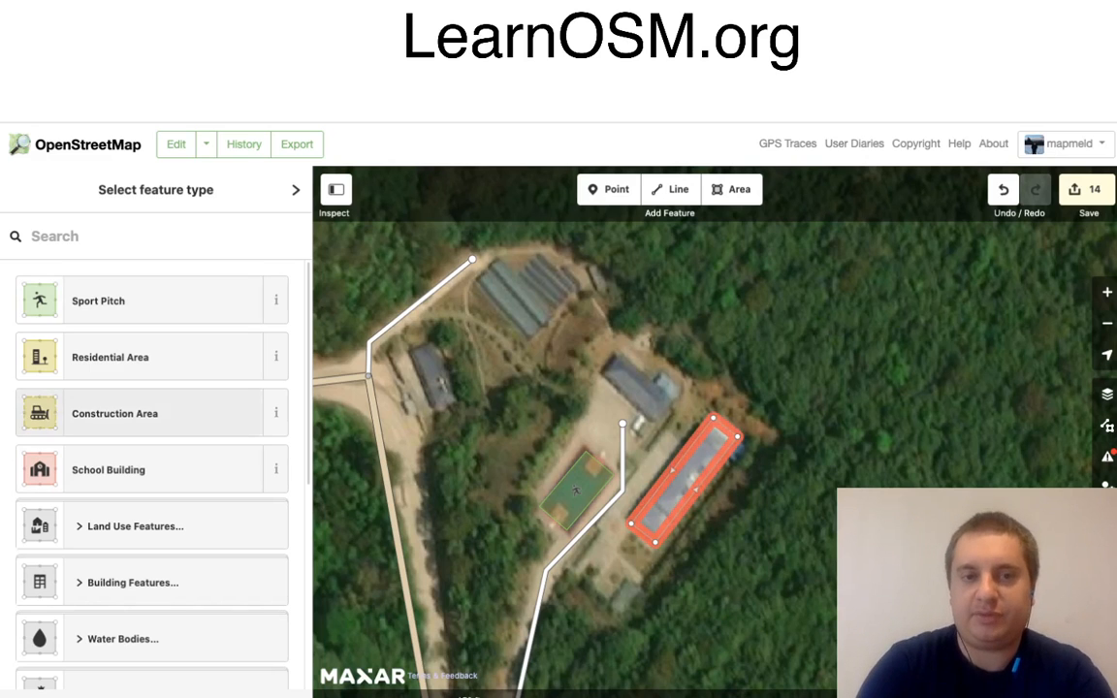
type("b")
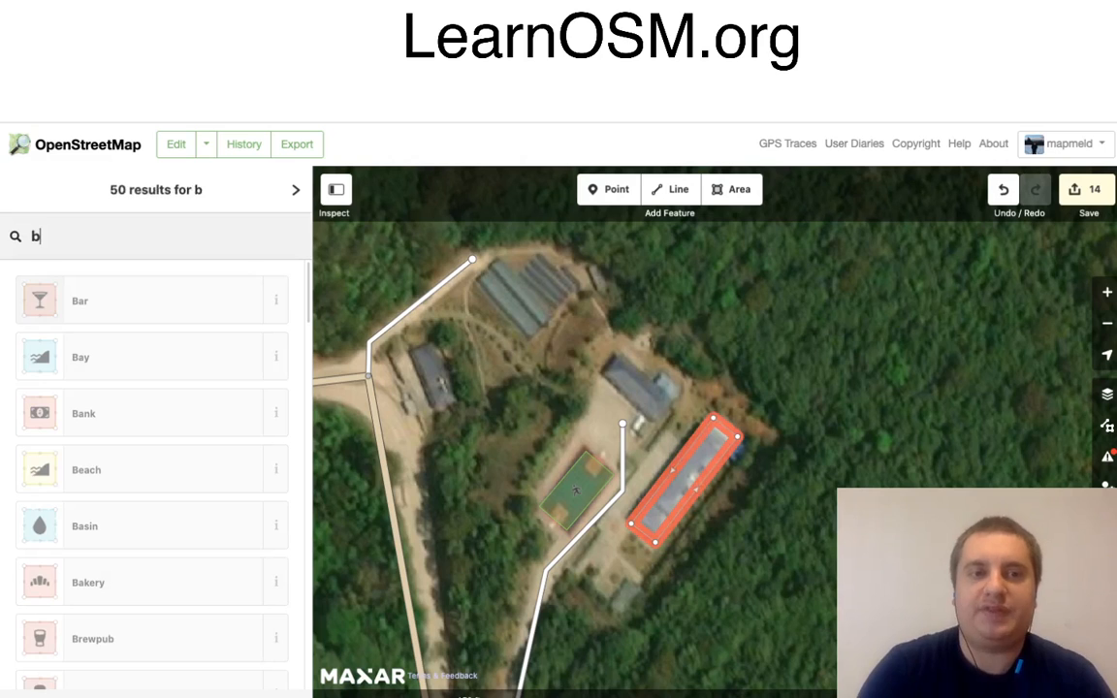
type("uil")
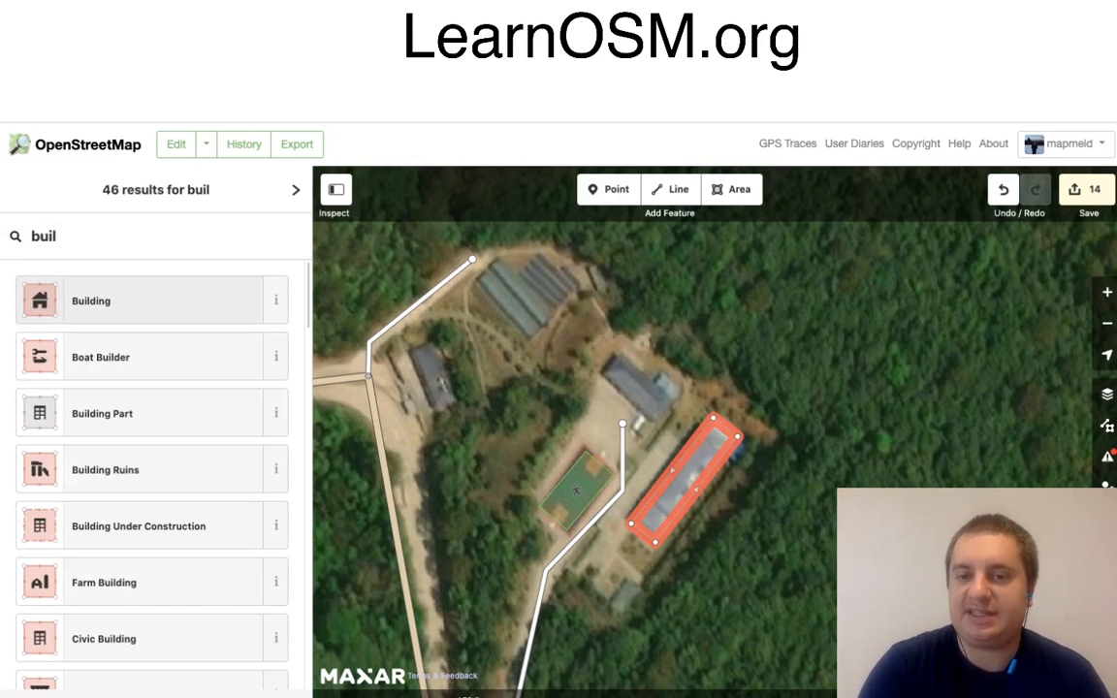
key("Return")
key("Escape")
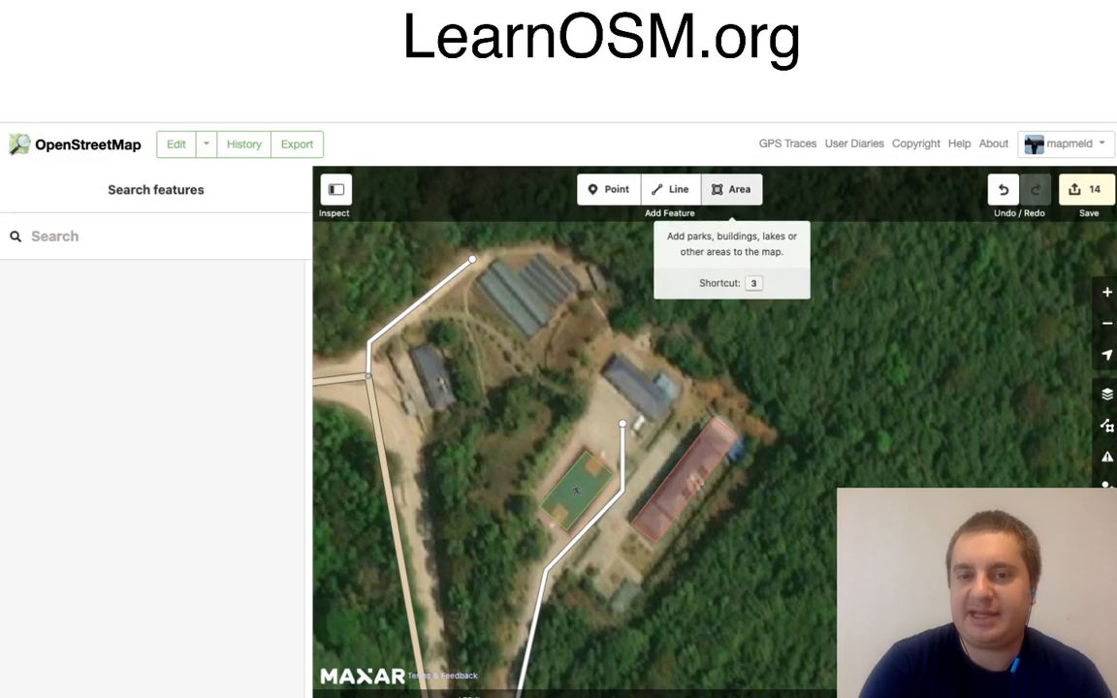
Step: Trace the shorter building north-east of the sport pitch as a closed four-corner area
left_click(734, 189)
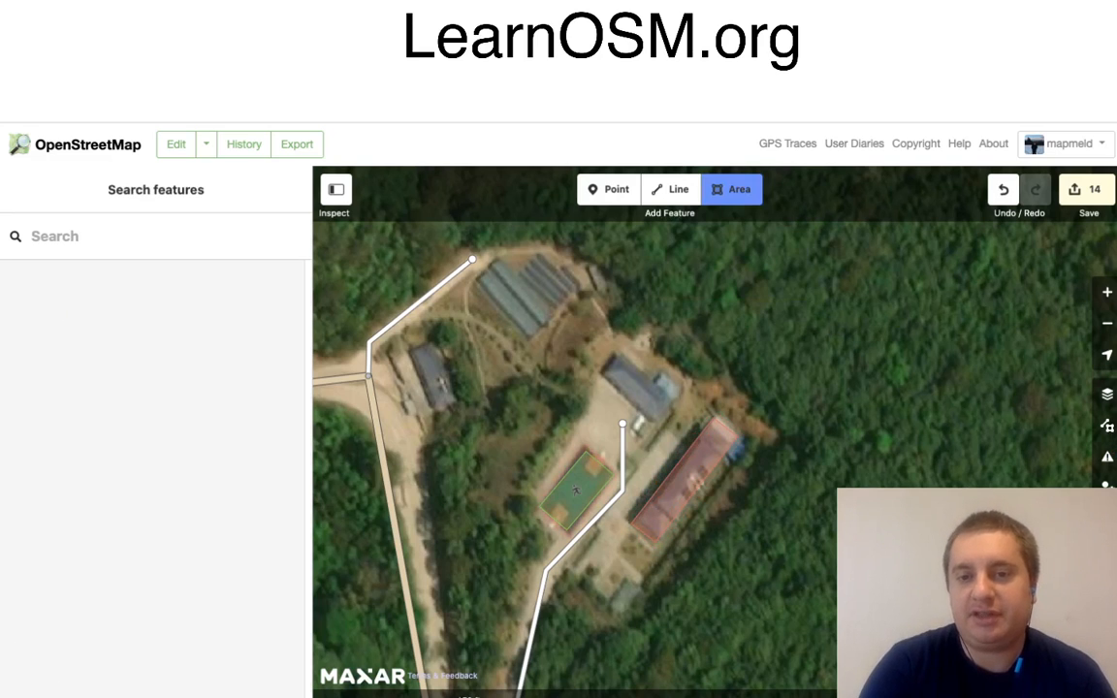
left_click(657, 420)
left_click(673, 400)
left_click(622, 357)
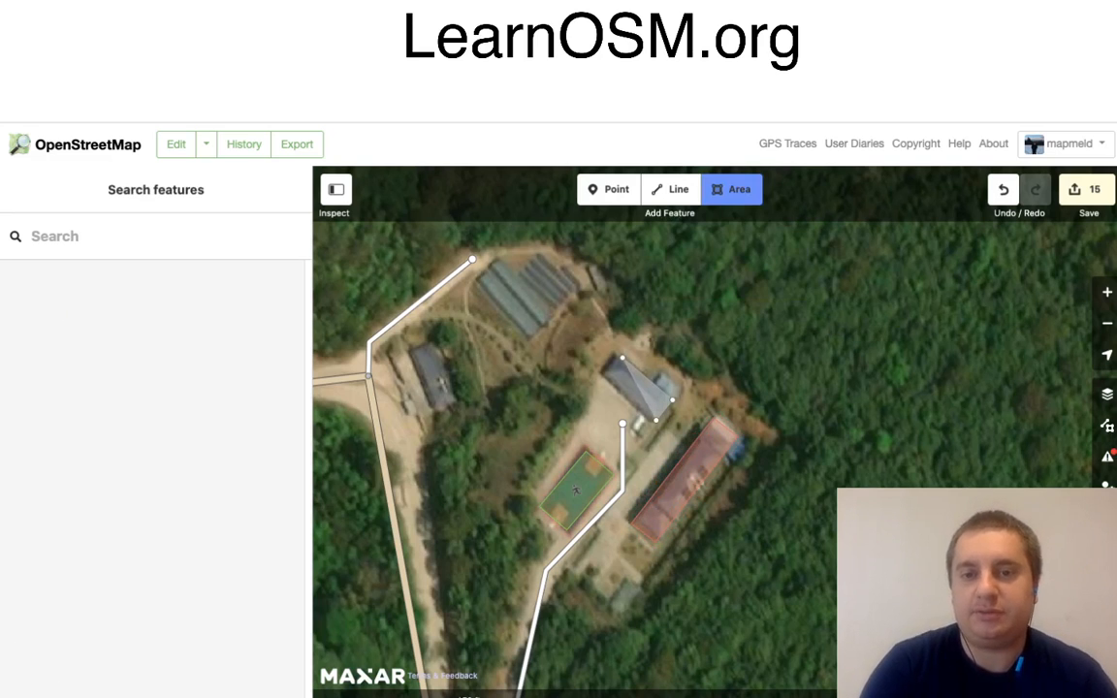
double_click(603, 375)
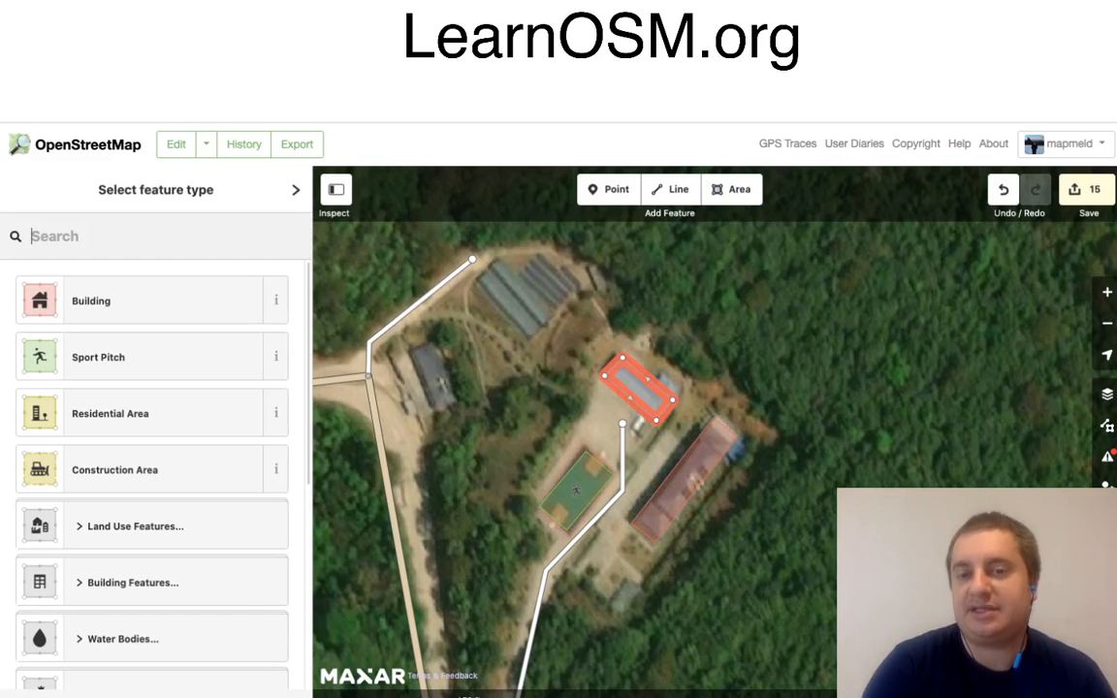
Step: Square the shorter building's corners and tag it as Building
right_click(689, 459)
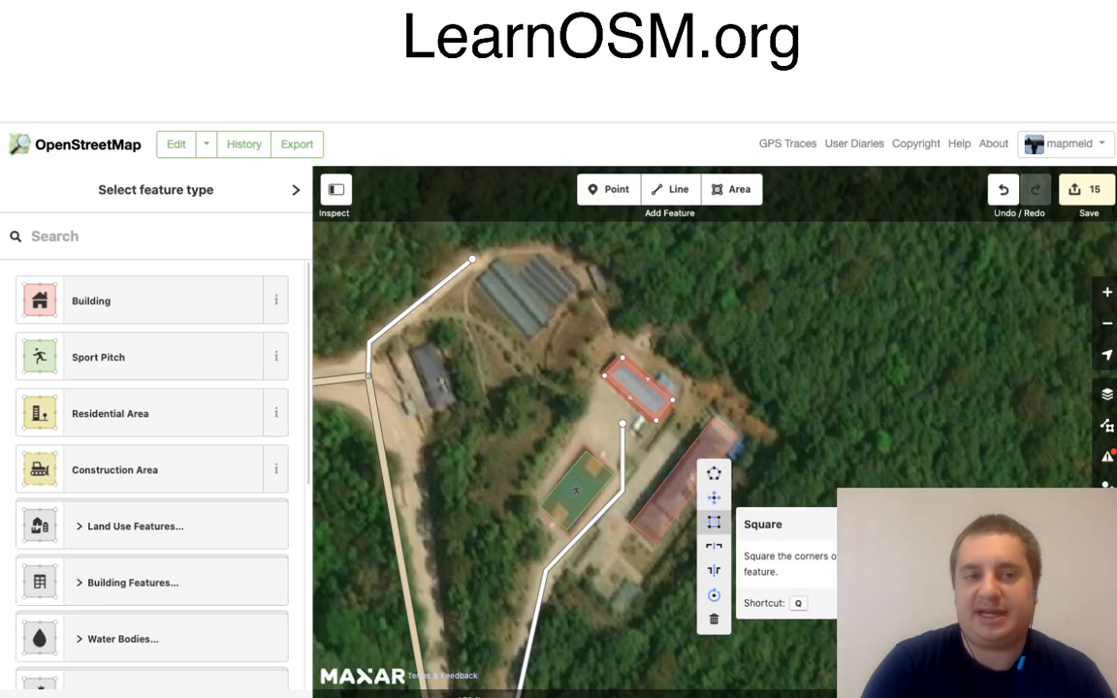
left_click(714, 522)
left_click(91, 301)
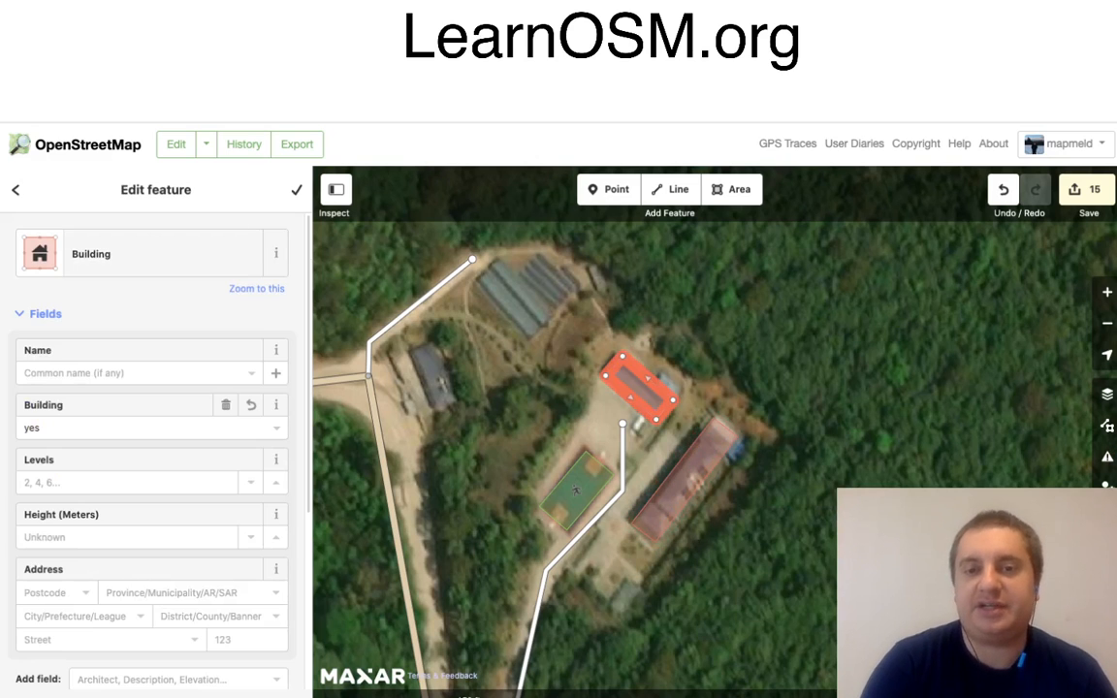
key("Escape")
Step: Start an area outline at the village farther north along the main road, tracing around the northern edge of its eastern house cluster
scroll(666, 323, "down", 3)
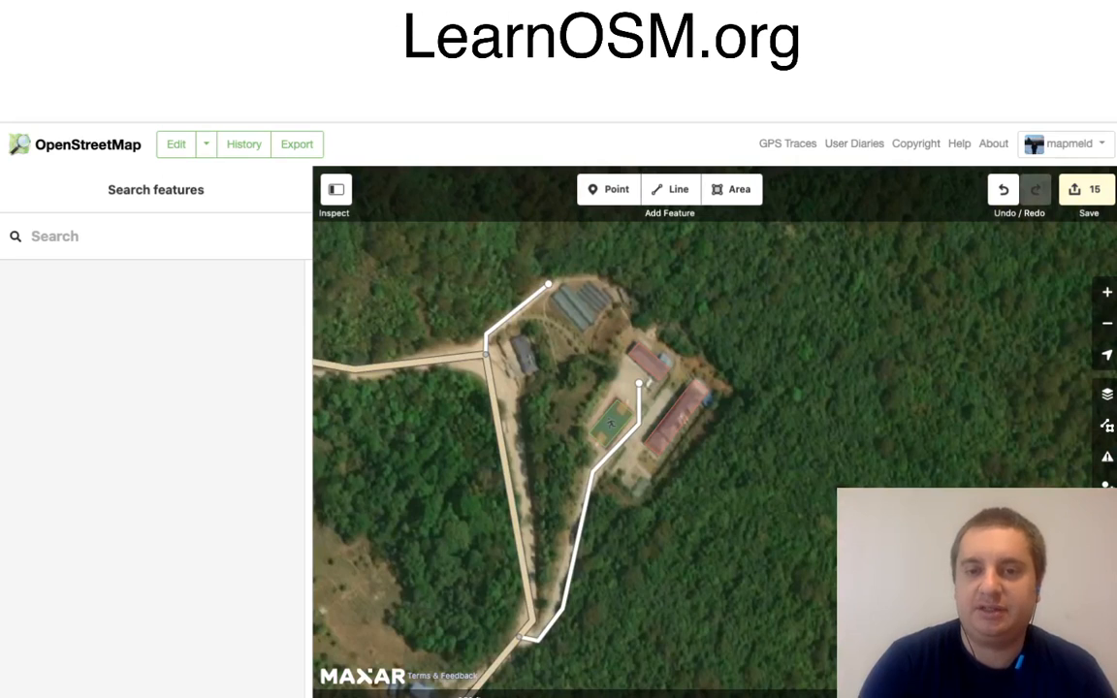
left_click_drag(665, 323, 938, 490)
scroll(871, 441, "down", 4)
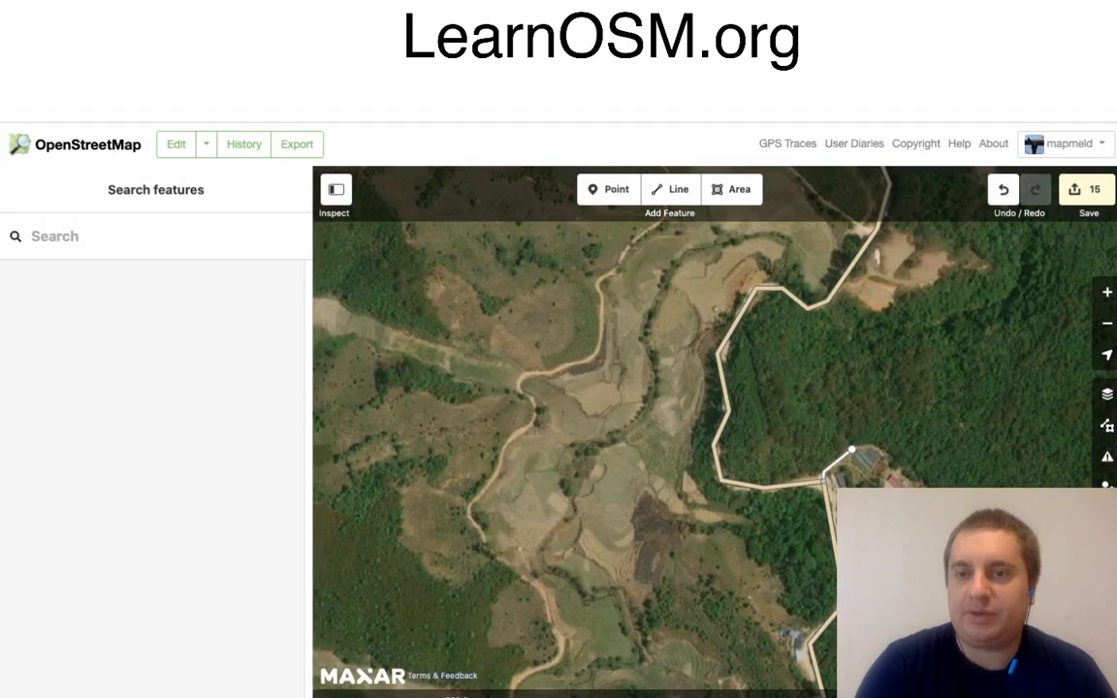
left_click_drag(871, 441, 842, 580)
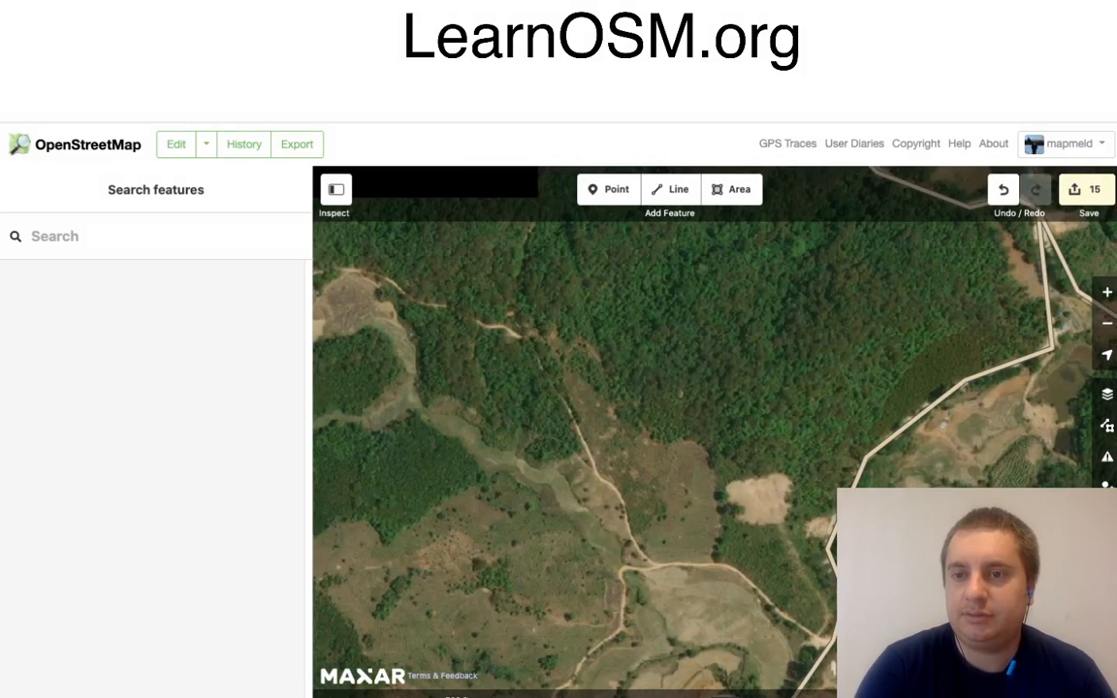
left_click_drag(851, 436, 627, 640)
left_click_drag(621, 388, 752, 666)
left_click_drag(582, 388, 699, 418)
key("3")
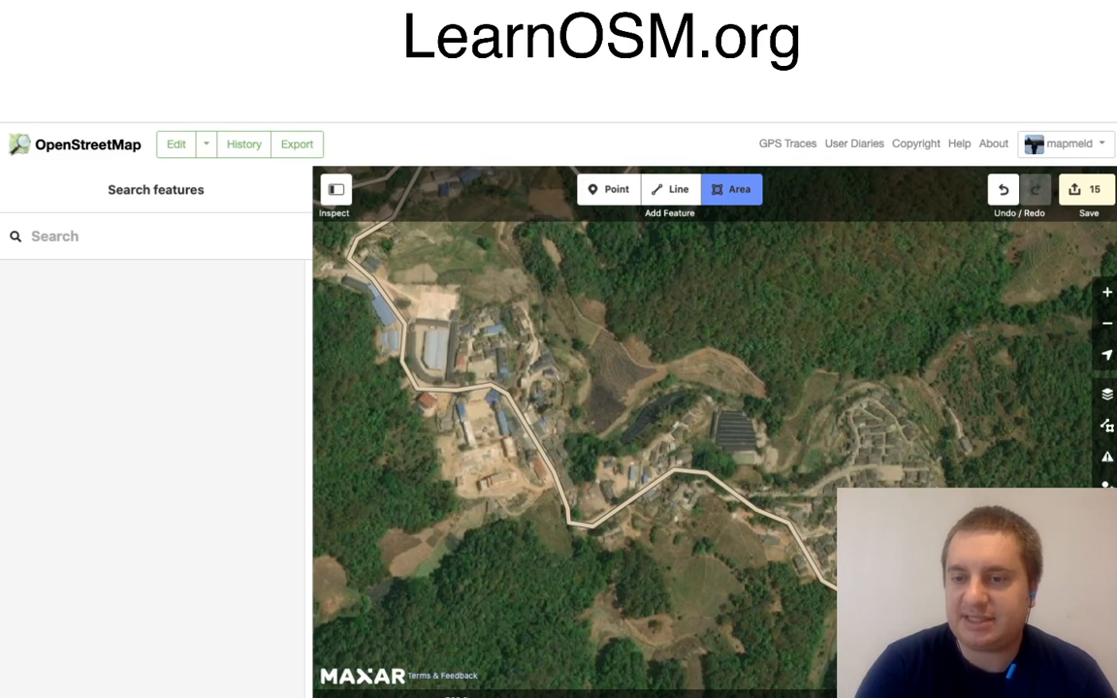
left_click(832, 593)
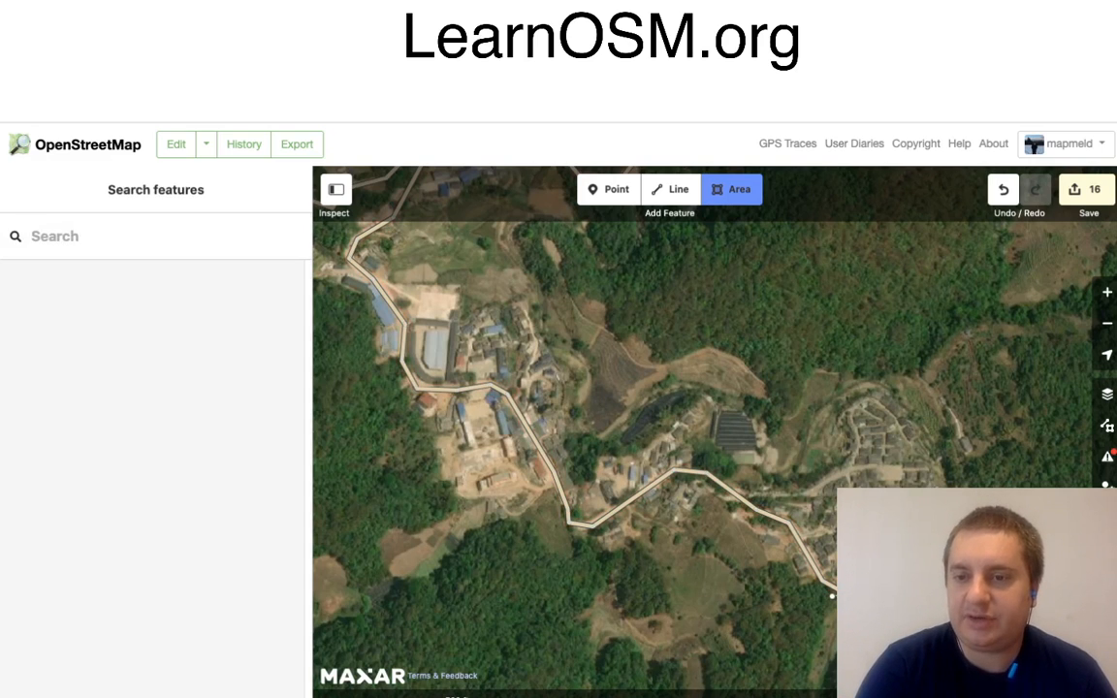
left_click(933, 428)
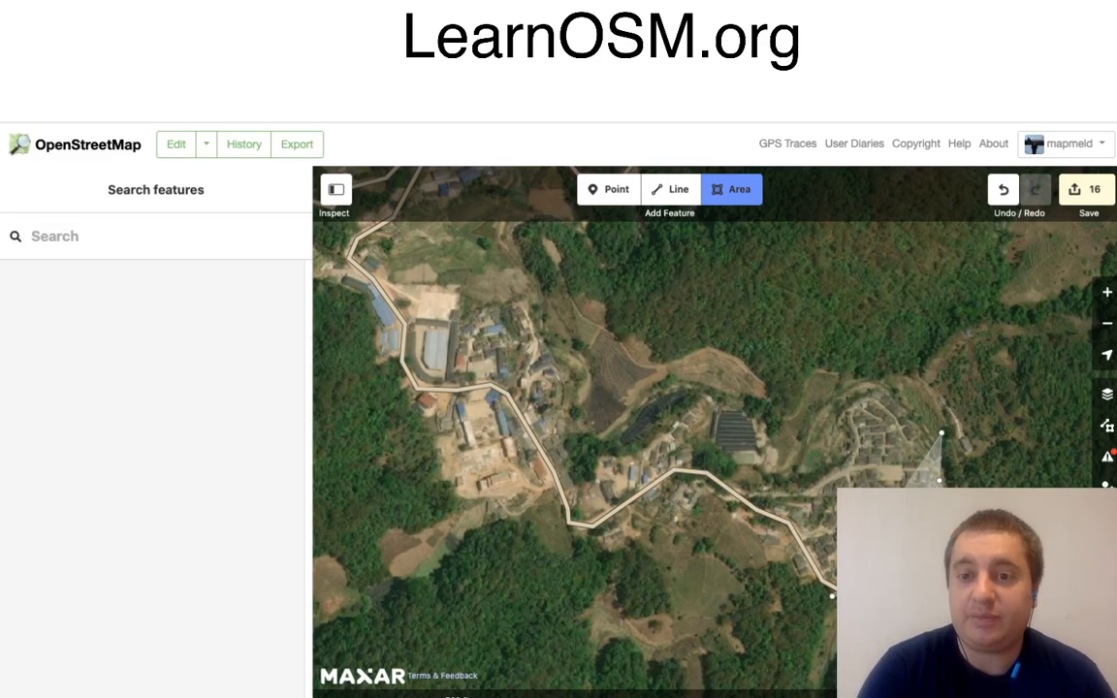
left_click(880, 388)
left_click(830, 404)
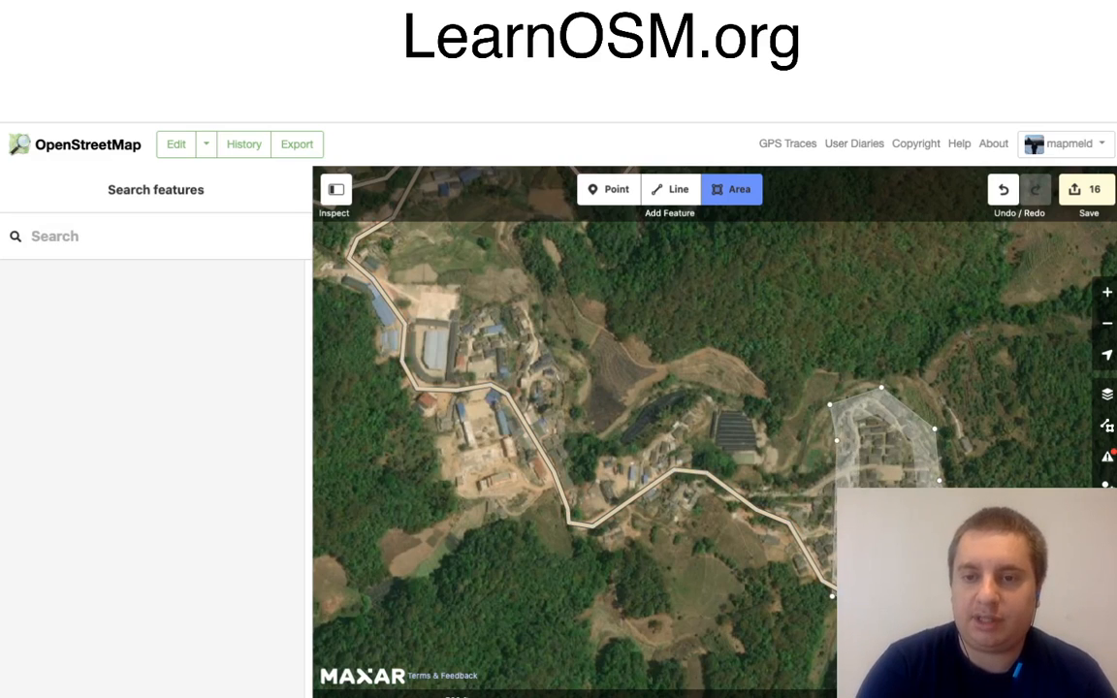
Step: Extend the village area outline westward around the northern edge of the houses, up to the house cluster east of the large building
left_click(831, 468)
left_click(780, 484)
left_click(737, 464)
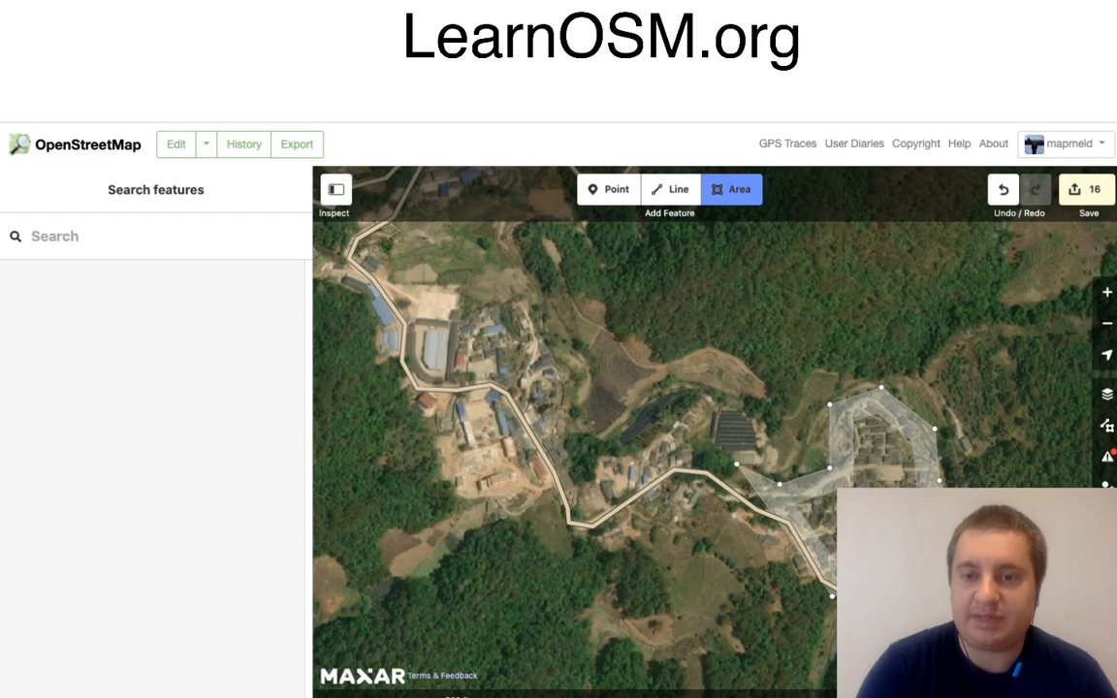
left_click(708, 450)
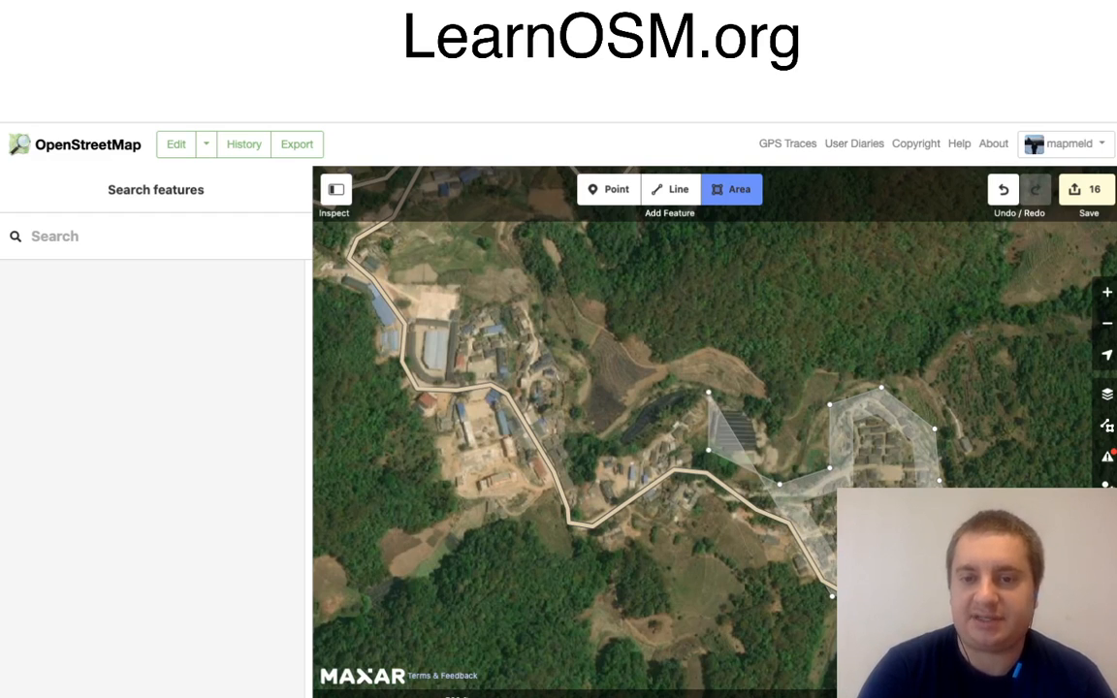
left_click(709, 392)
left_click(635, 448)
left_click(590, 454)
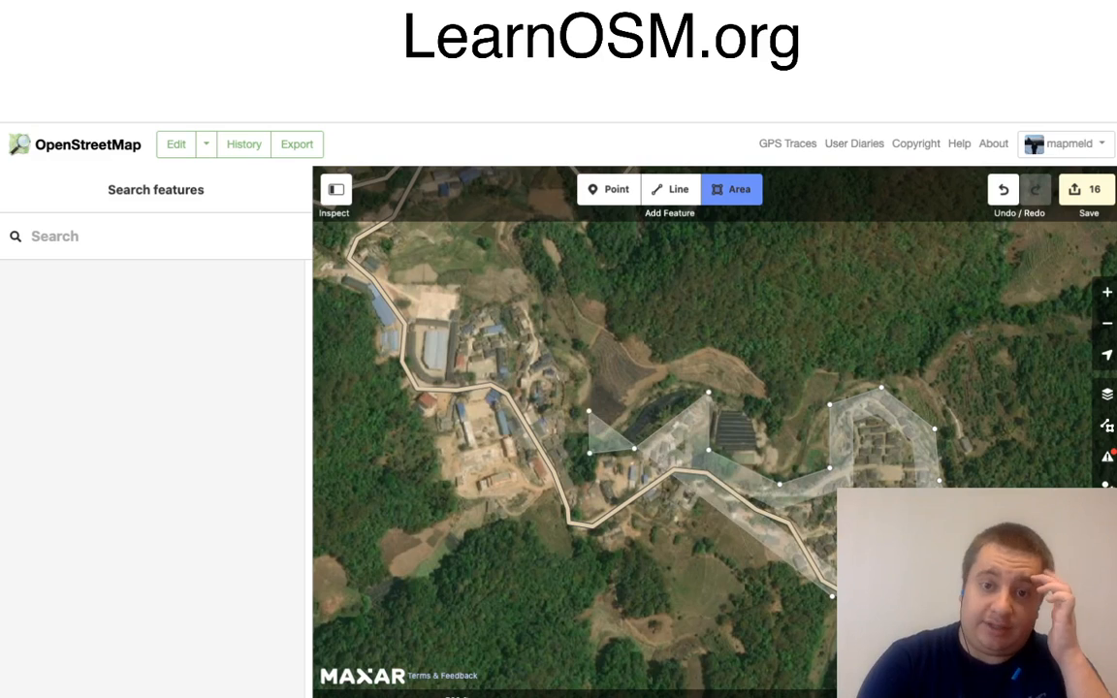
left_click(579, 367)
left_click(546, 342)
left_click(521, 299)
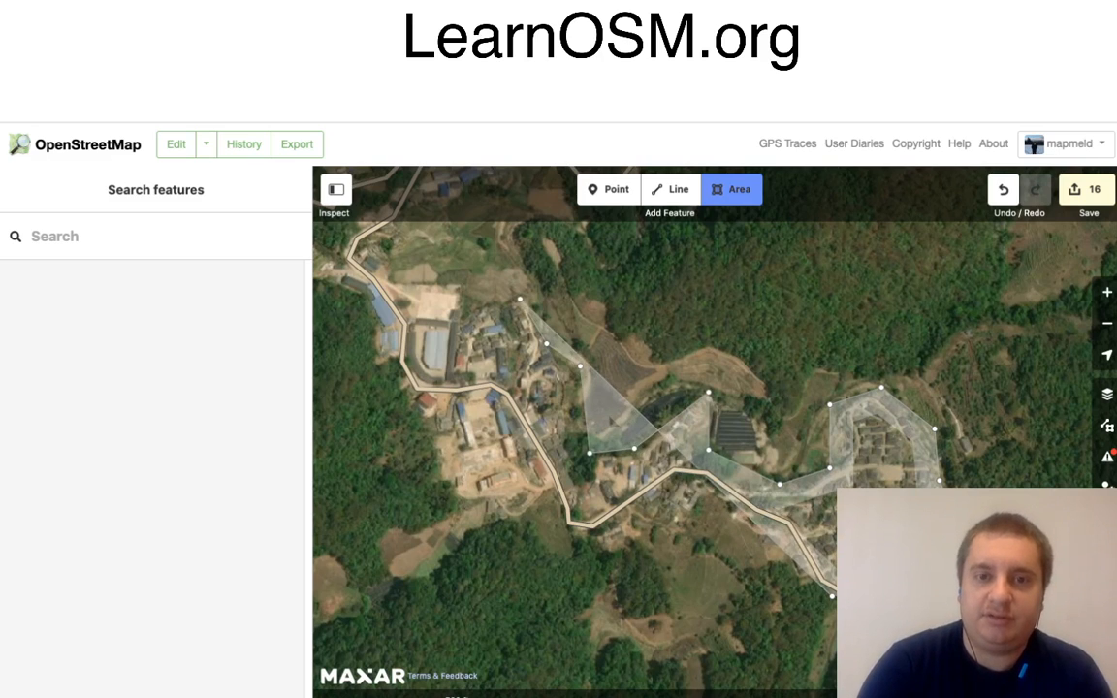
left_click(441, 310)
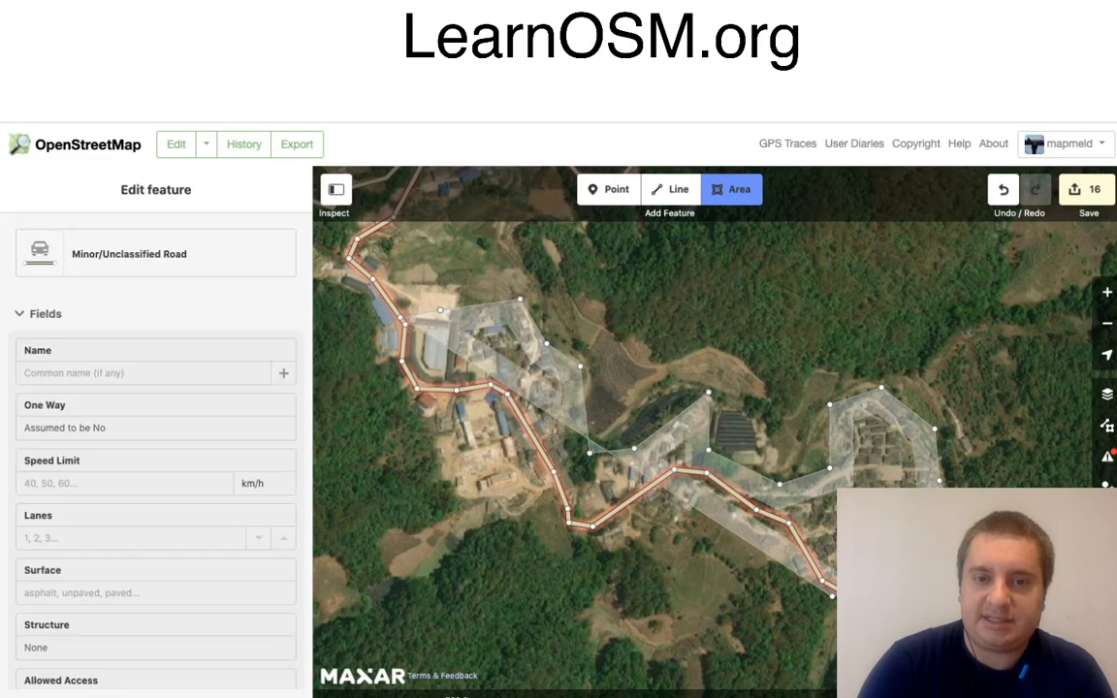
left_click(391, 323)
key("super+z")
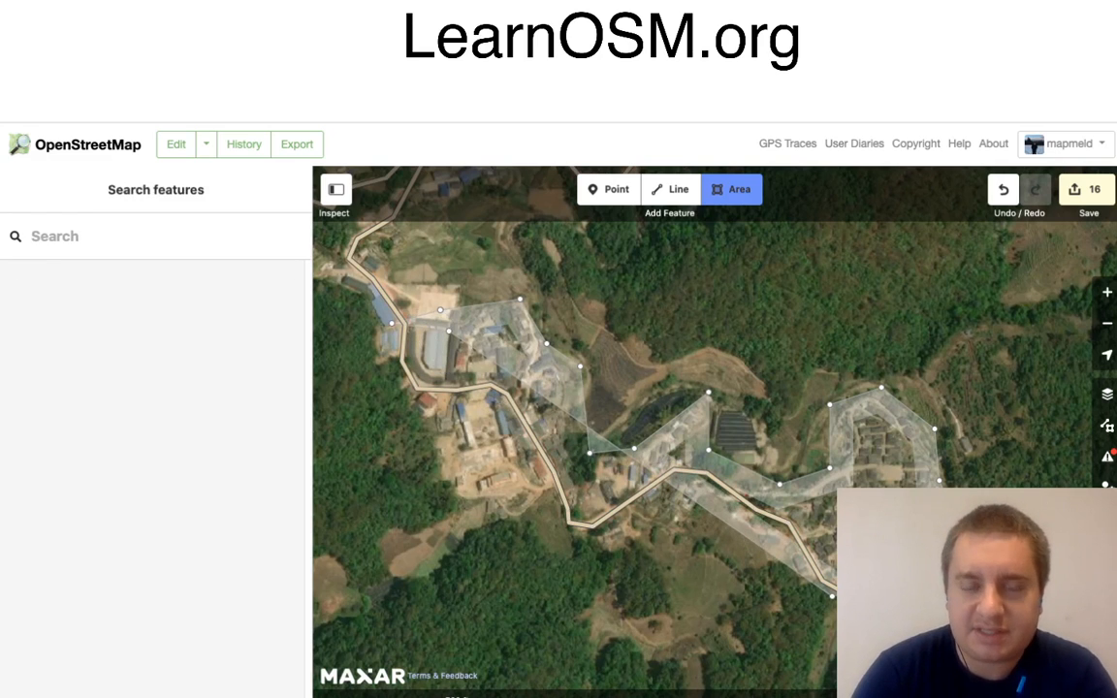
key("super+z")
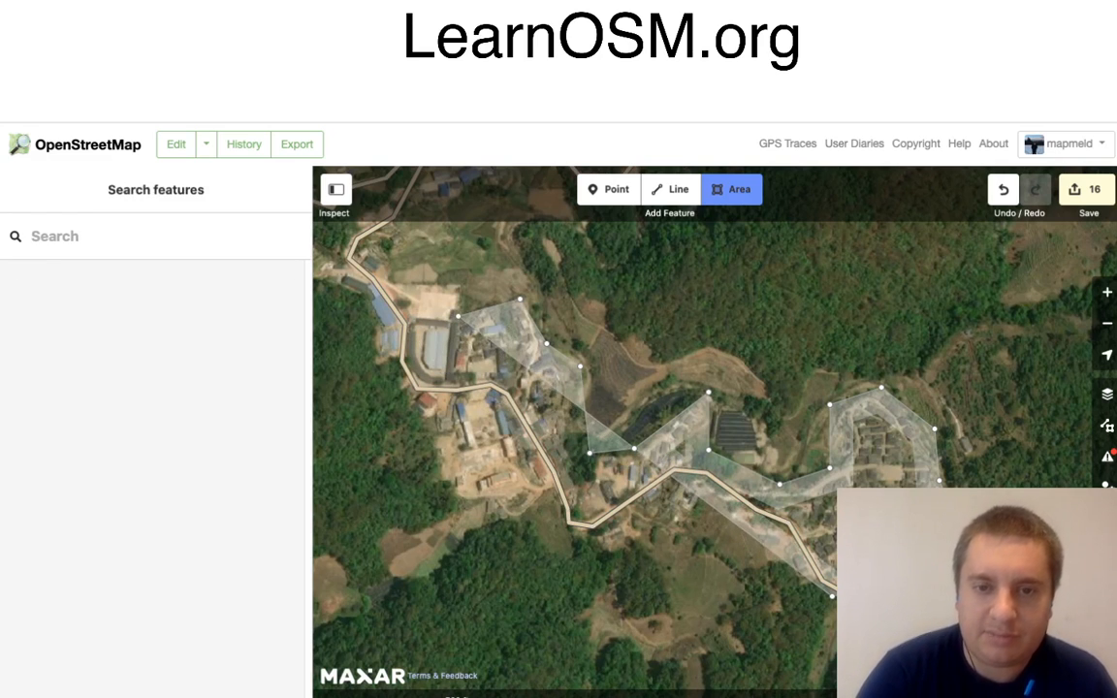
Step: Trace the outline around the north-western cluster and back along the main road, close it, and tag it as Residential Area
left_click(457, 316)
left_click(457, 376)
left_click(512, 374)
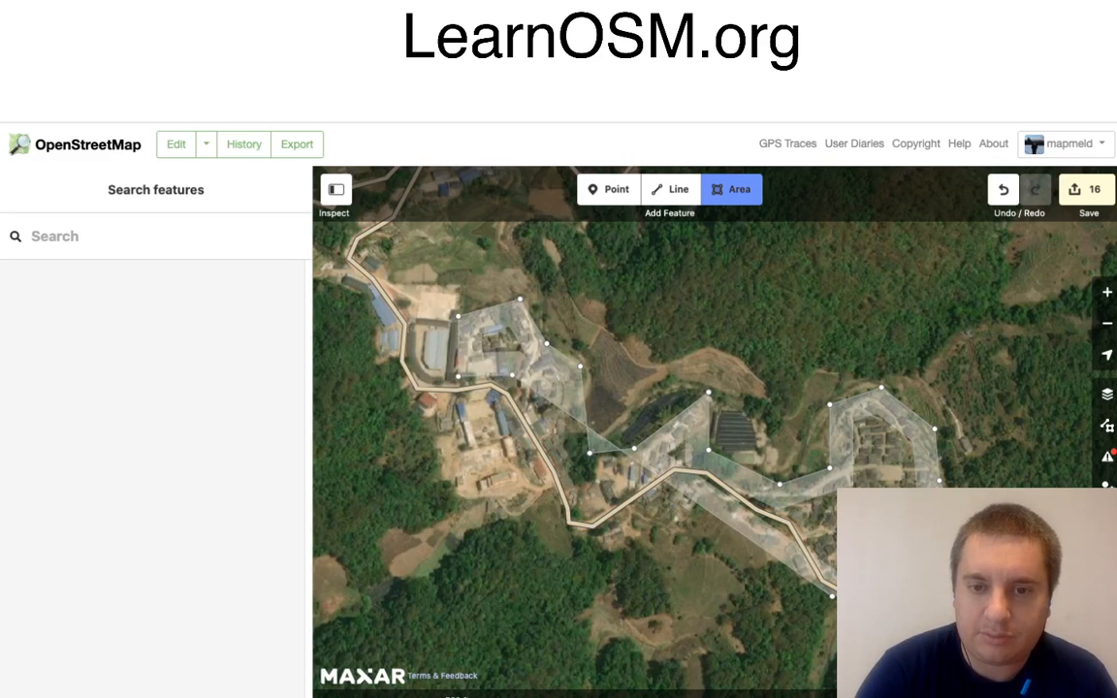
left_click(575, 500)
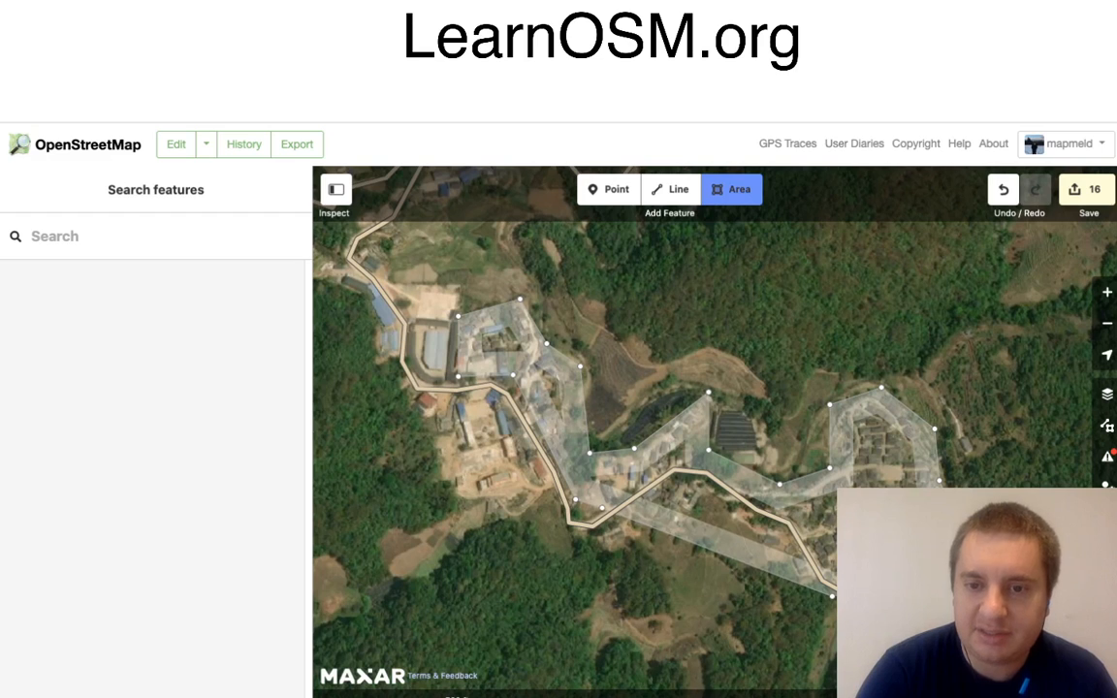
left_click(605, 509)
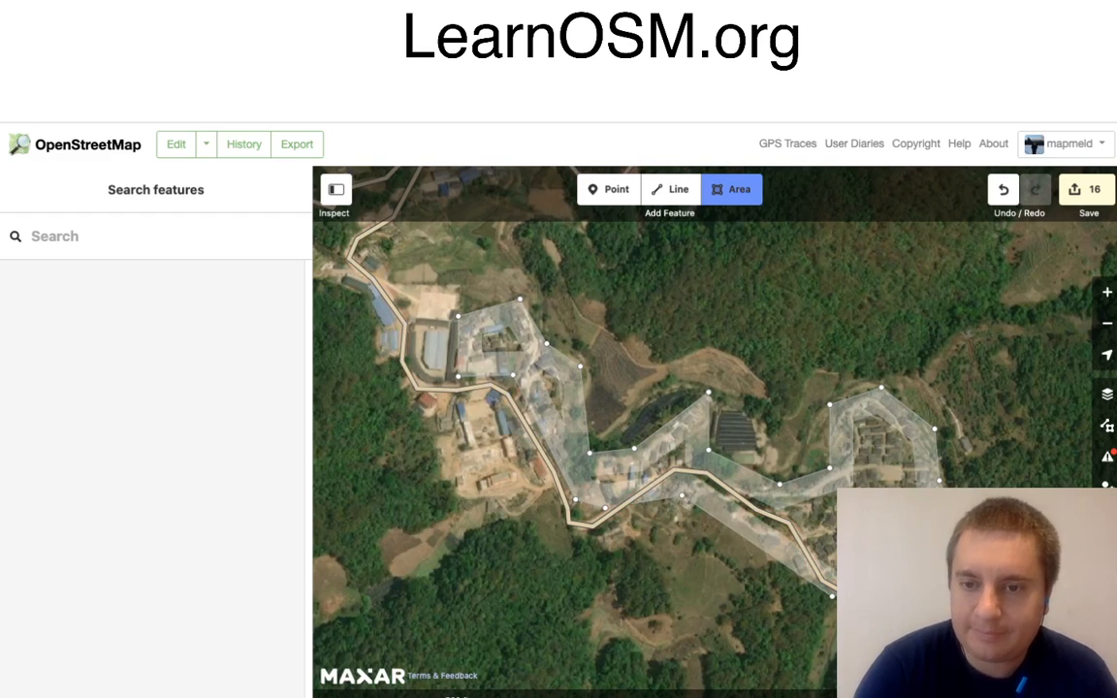
left_click(681, 496)
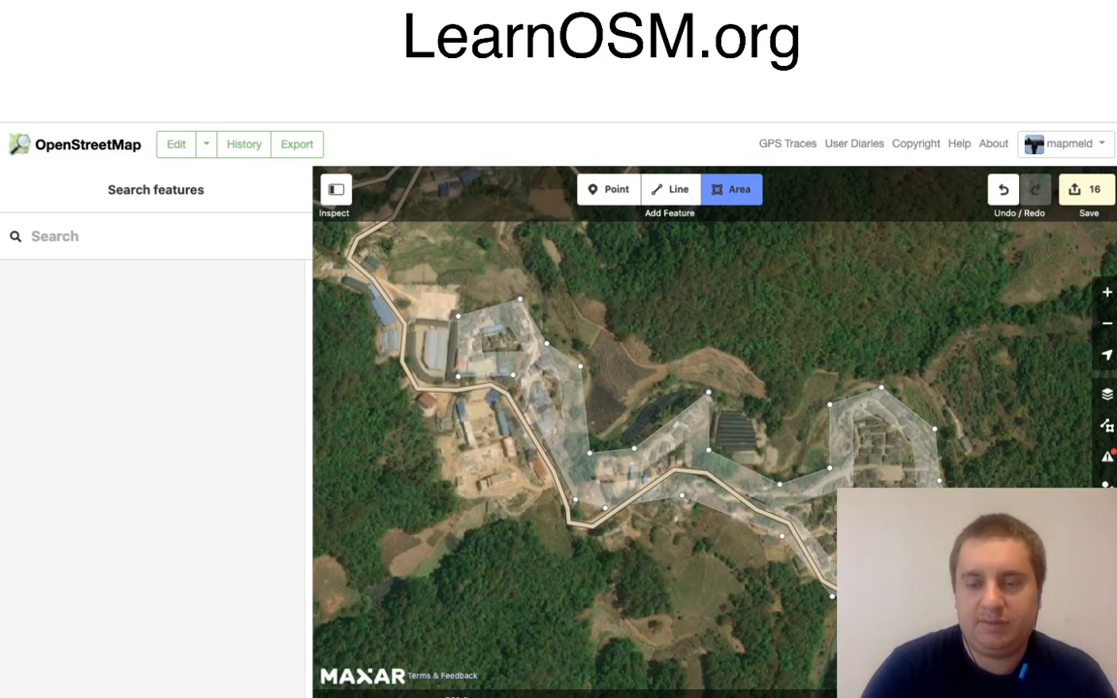
left_click(833, 597)
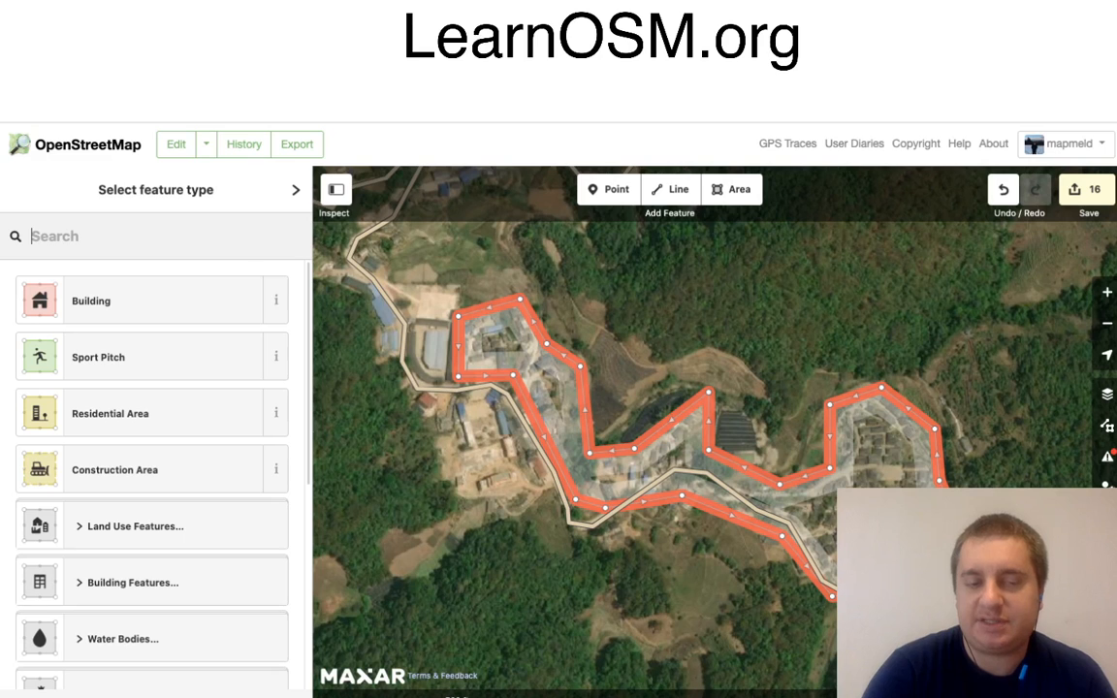
left_click(139, 414)
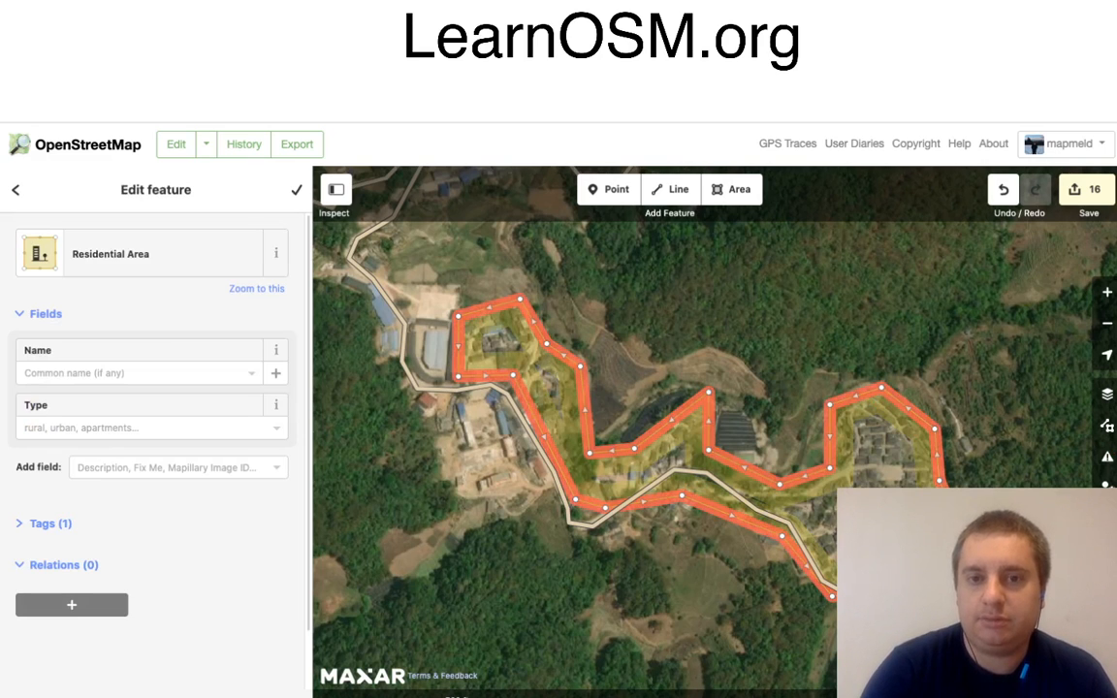
Step: Start an area outline at the hillside village to the north-west, tracing its southern edge from the road's western end to its south-eastern corner
left_click_drag(543, 388, 633, 400)
left_click_drag(543, 388, 664, 505)
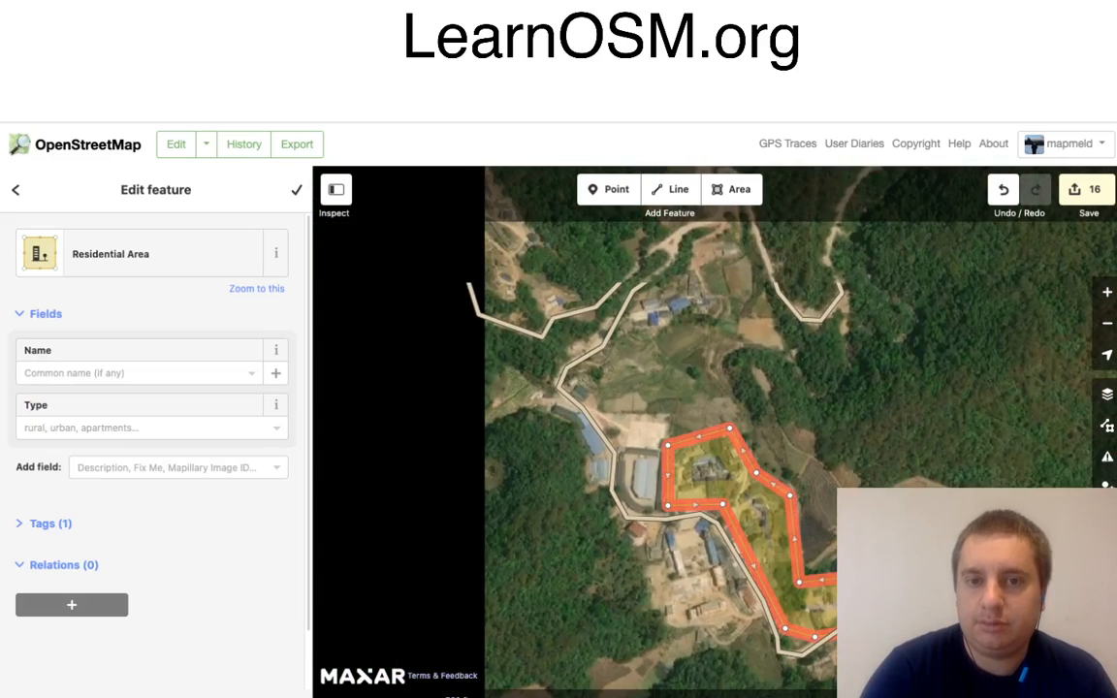
left_click_drag(581, 339, 624, 486)
left_click_drag(582, 388, 630, 387)
key("3")
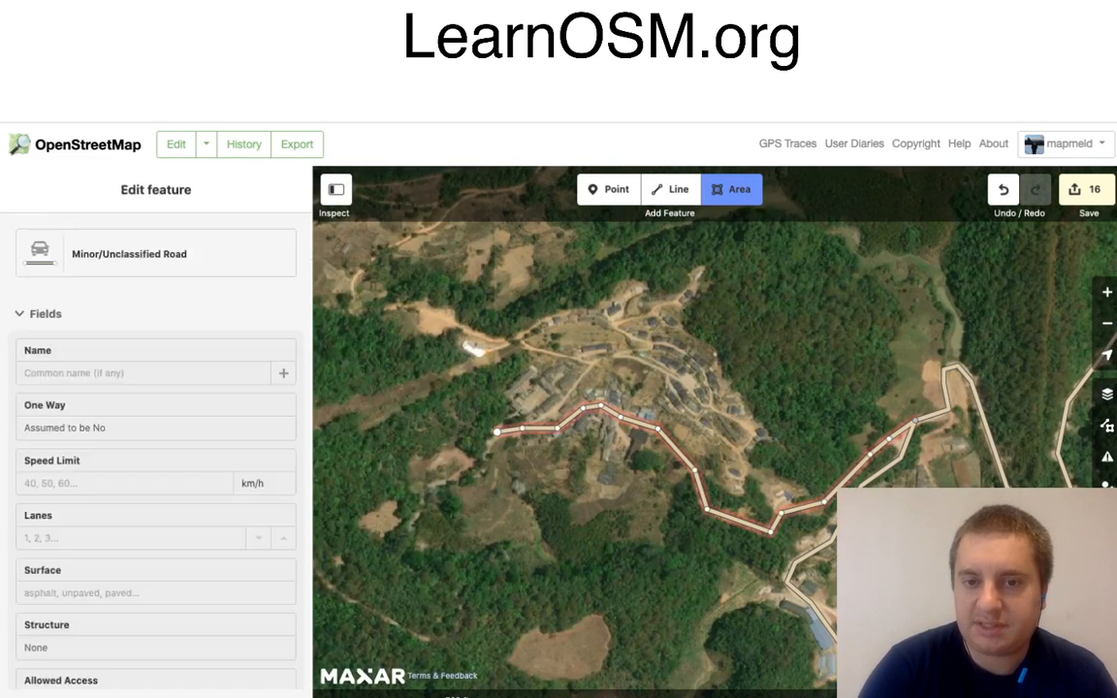
left_click(512, 417)
left_click(536, 446)
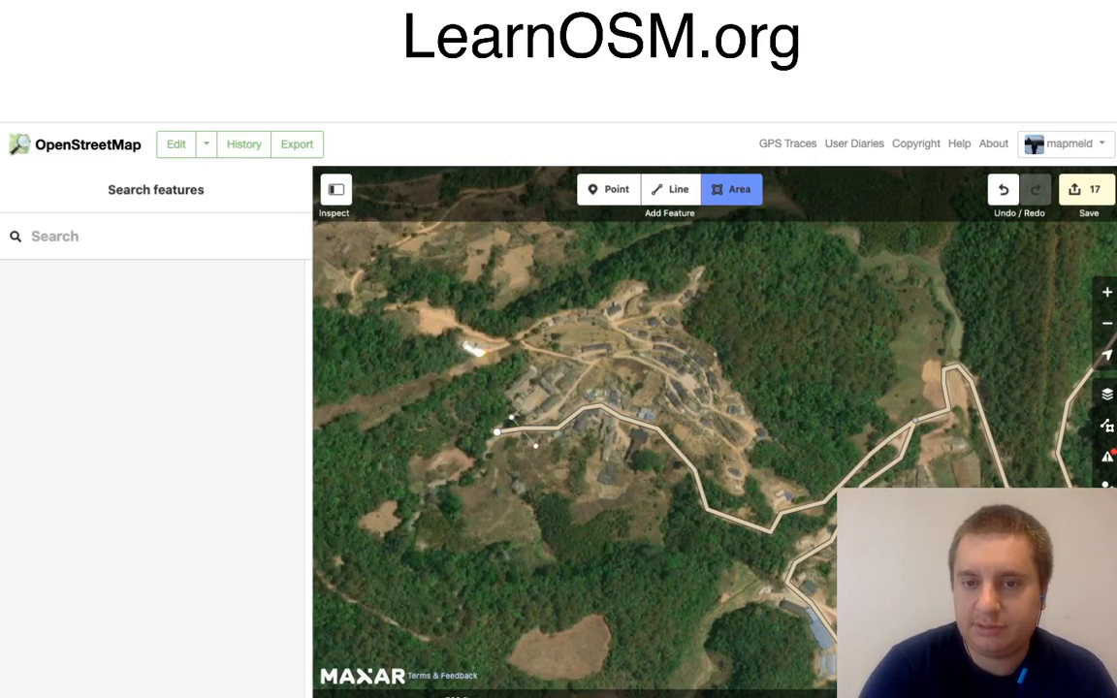
left_click(581, 438)
left_click(602, 467)
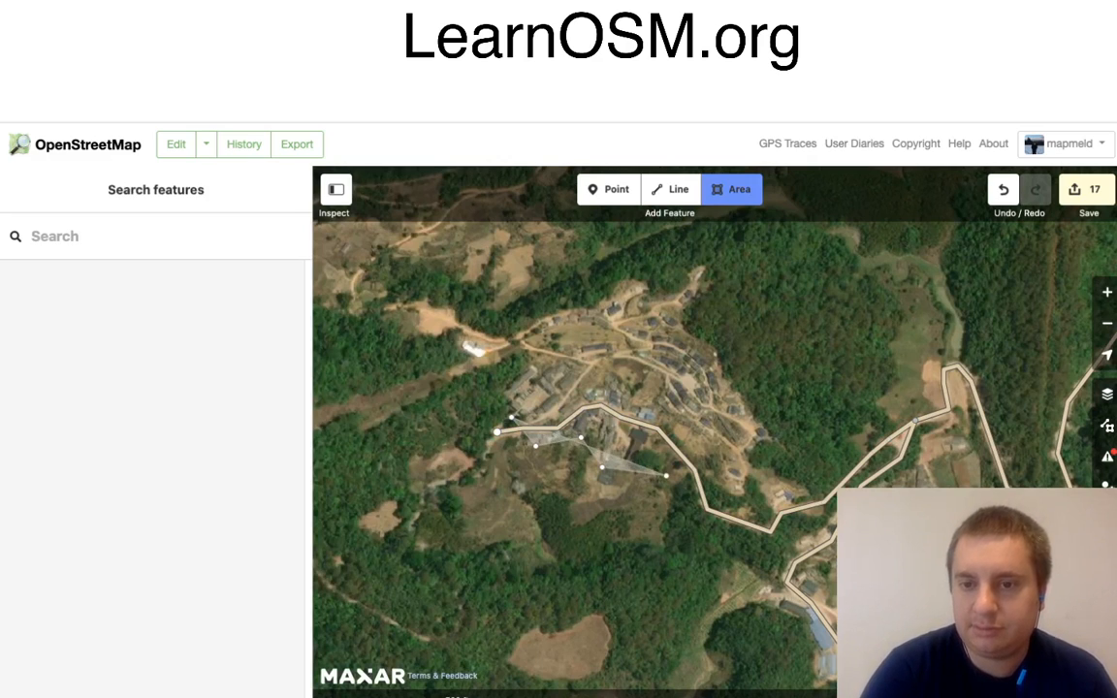
left_click(747, 489)
left_click(746, 452)
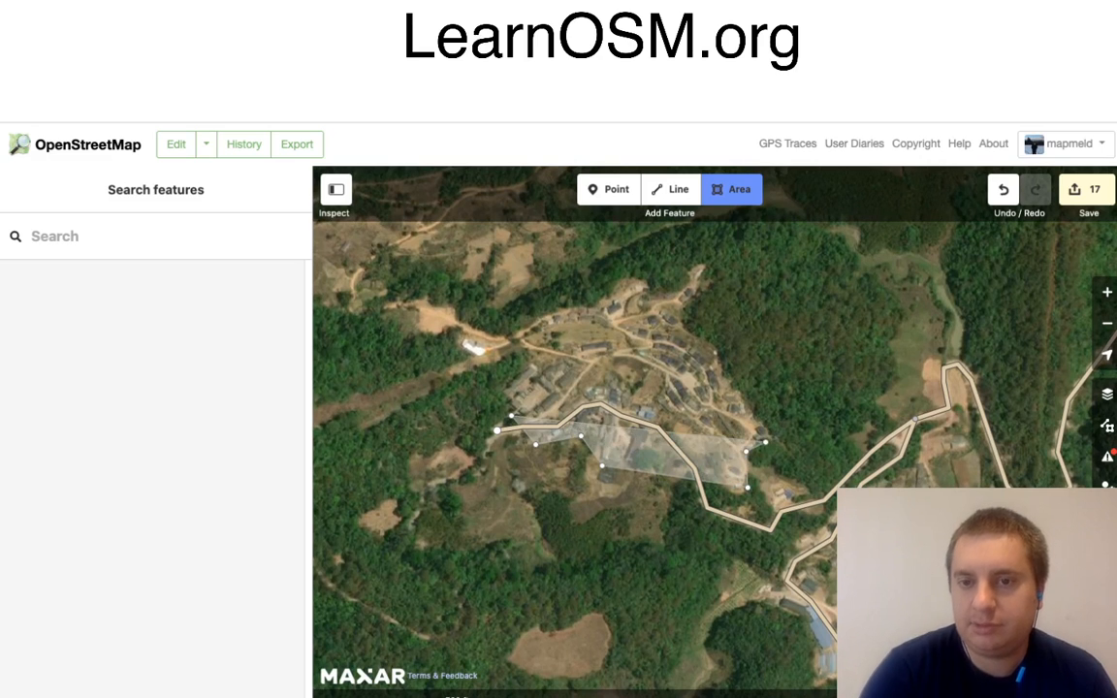
Step: Continue the hillside village's outline up its eastern edge and around the houses at its northern tip
left_click(772, 441)
left_click(711, 350)
left_click(680, 329)
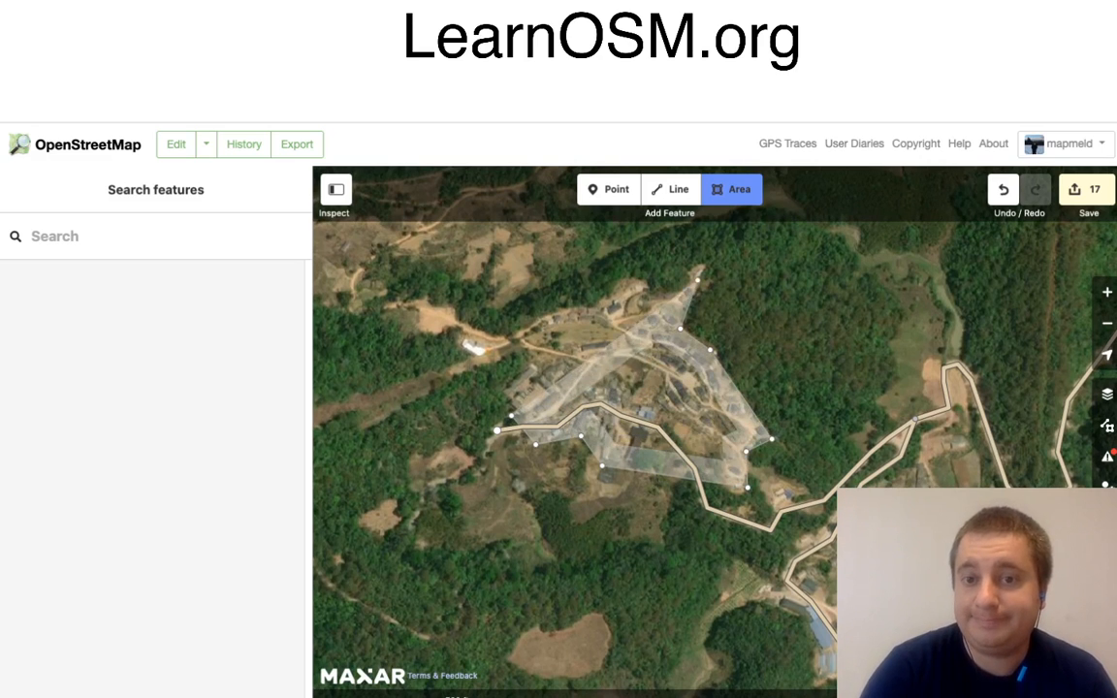
left_click(700, 277)
left_click(645, 295)
left_click(634, 284)
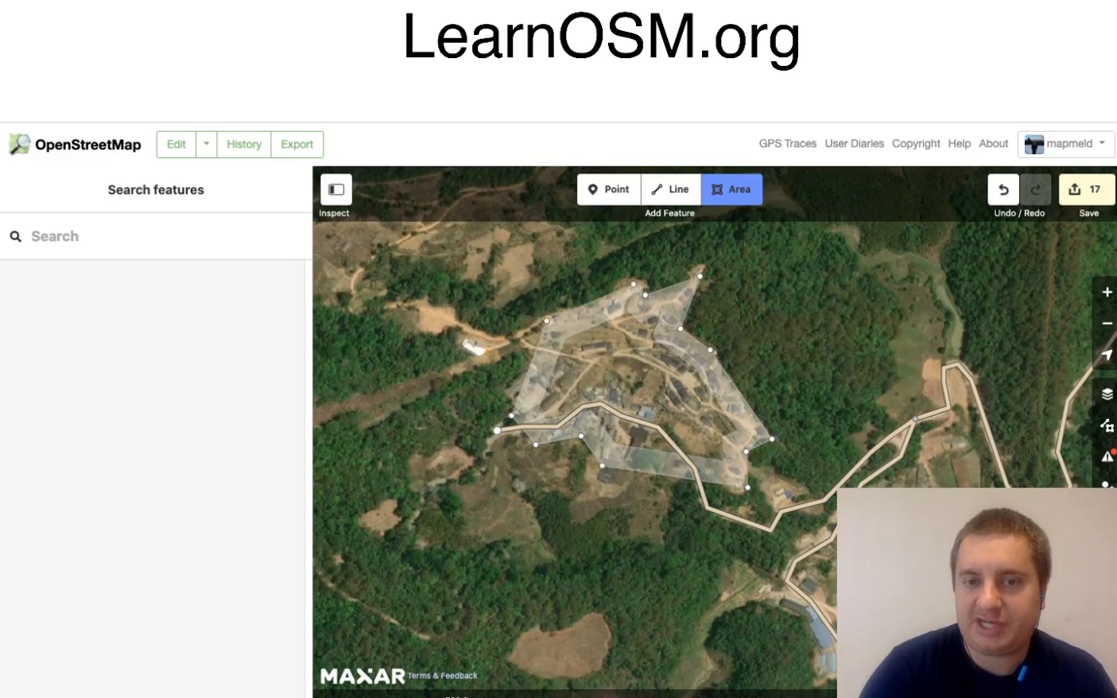
Step: Complete the hillside village's outline along its north-western and western edges and tag it as Residential Area
left_click(517, 336)
left_click(534, 372)
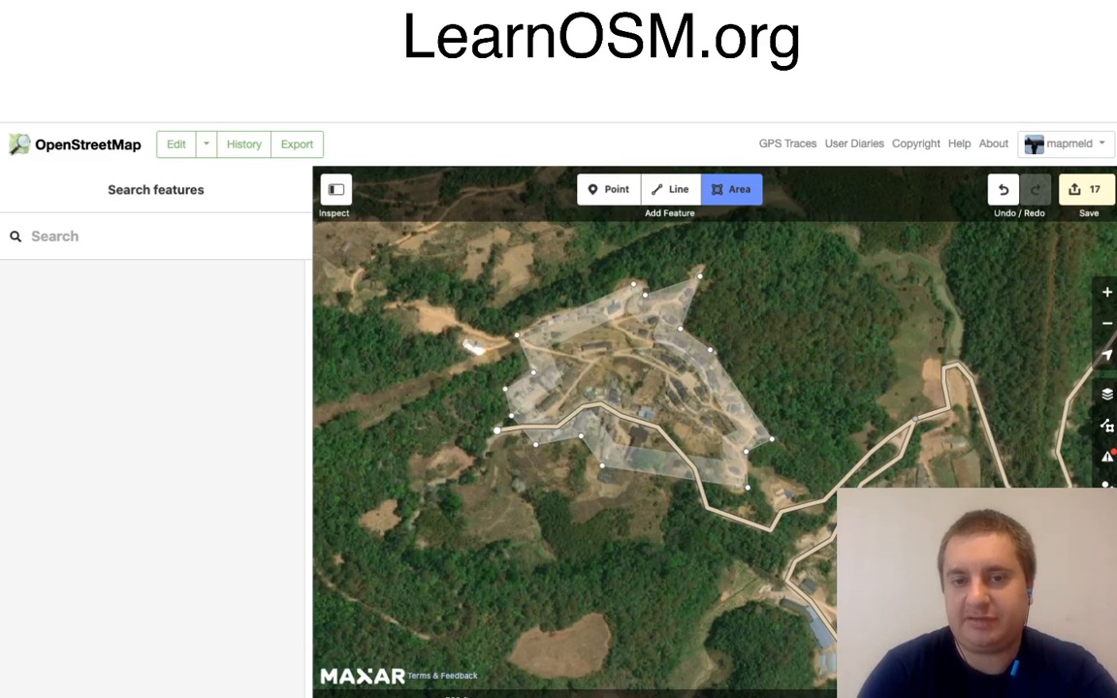
left_click(505, 389)
key("Return")
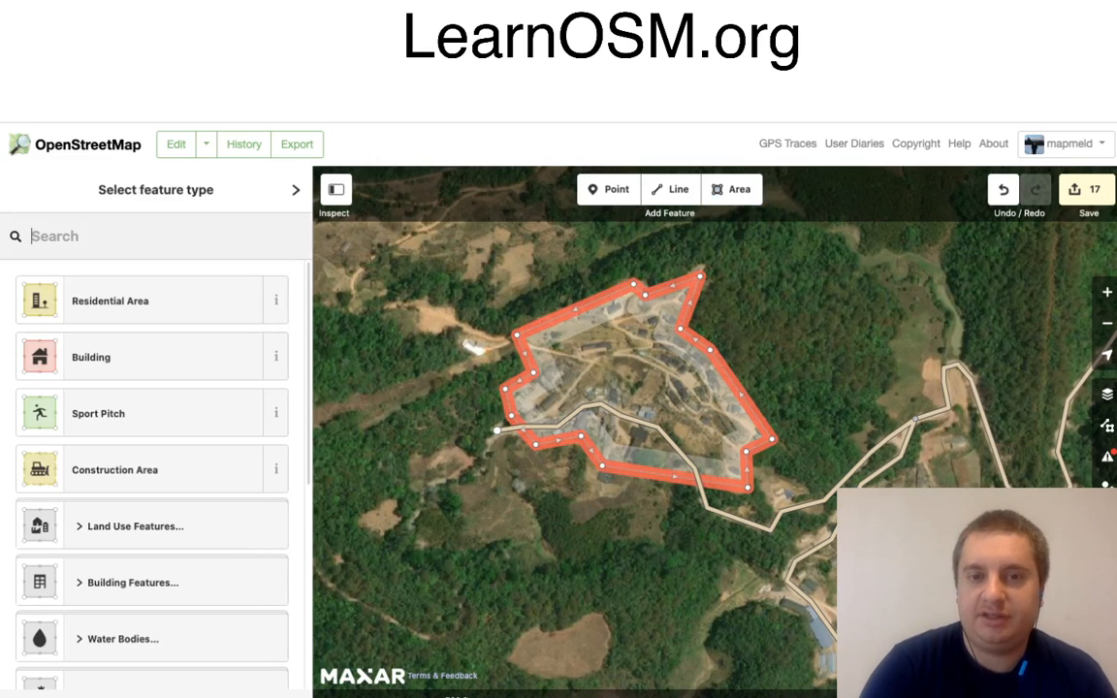
left_click(139, 301)
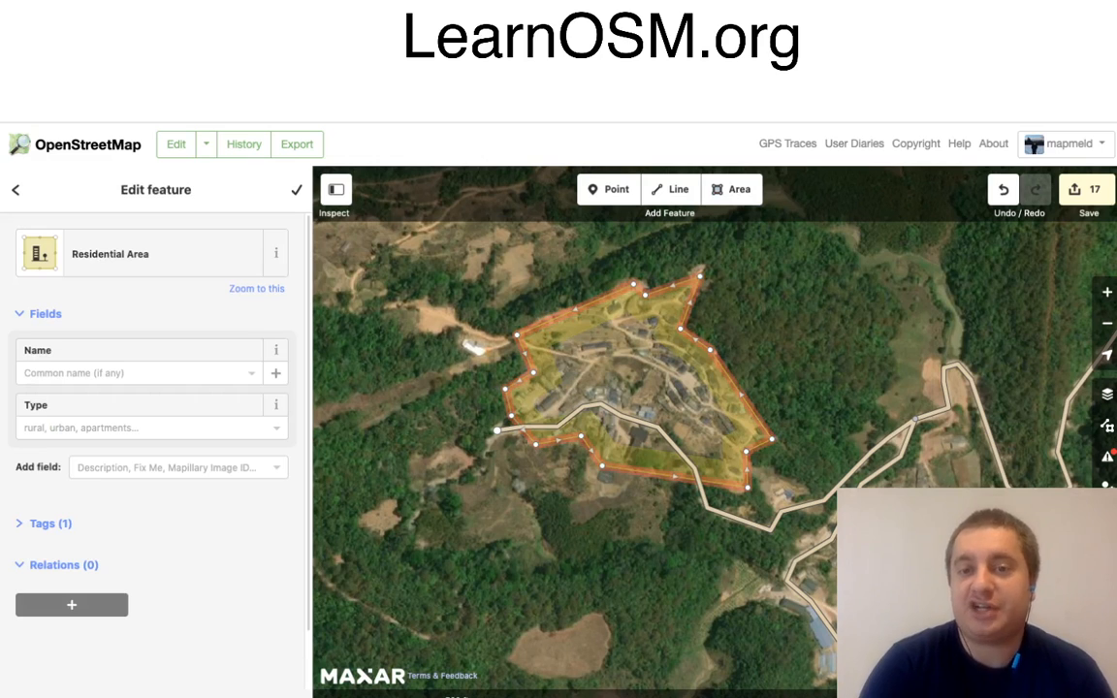
key("Escape")
Step: Upload all the edits to OpenStreetMap with the changeset comment "trace roads and streams"
left_click_drag(718, 388, 633, 433)
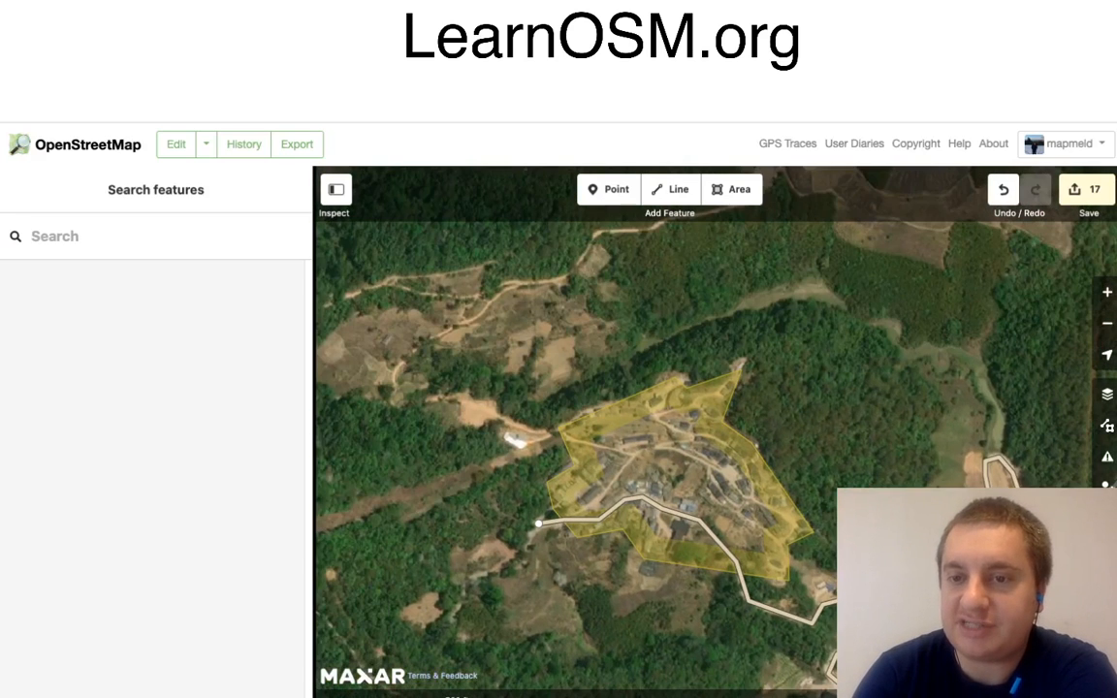
left_click_drag(660, 388, 384, 419)
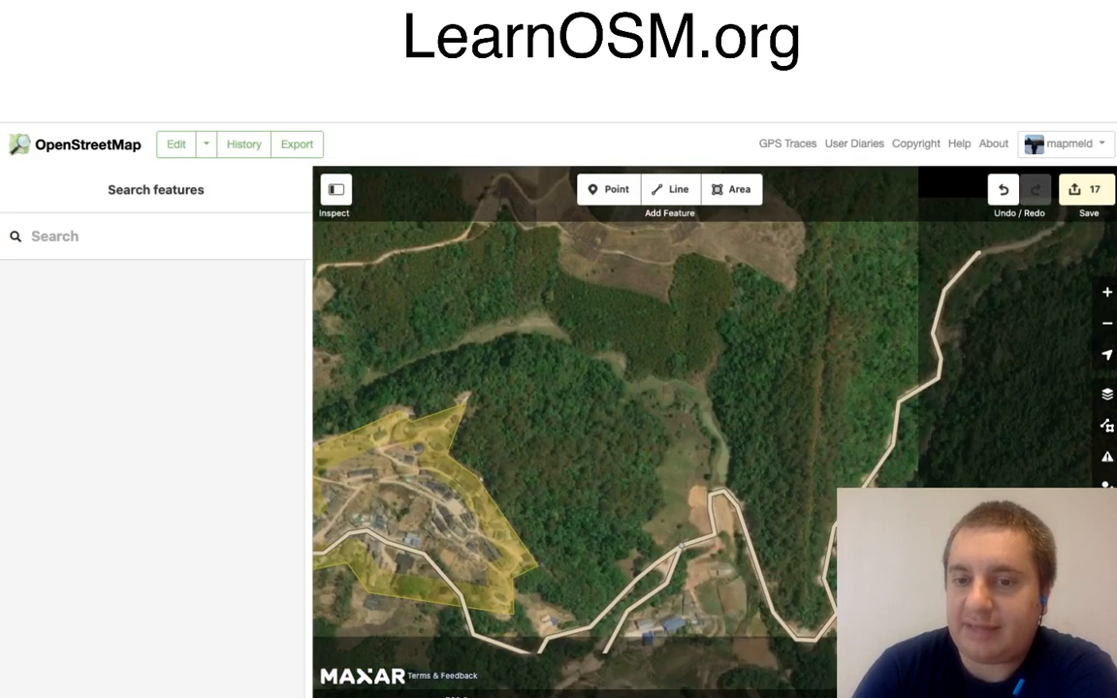
left_click_drag(679, 407, 450, 585)
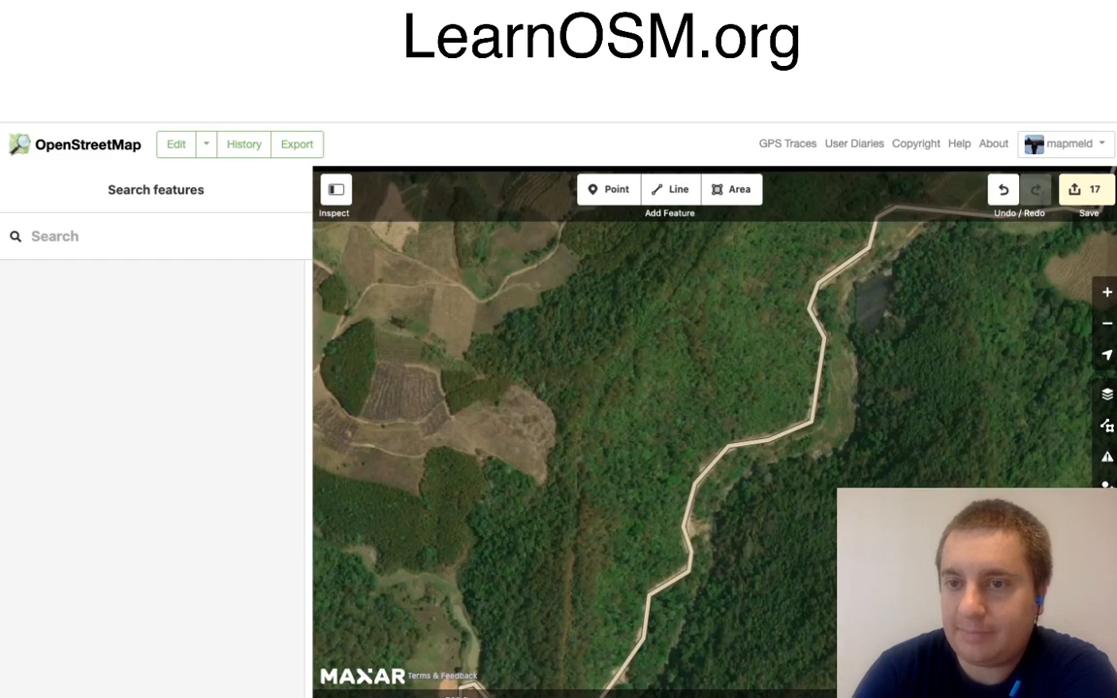
left_click_drag(678, 339, 395, 596)
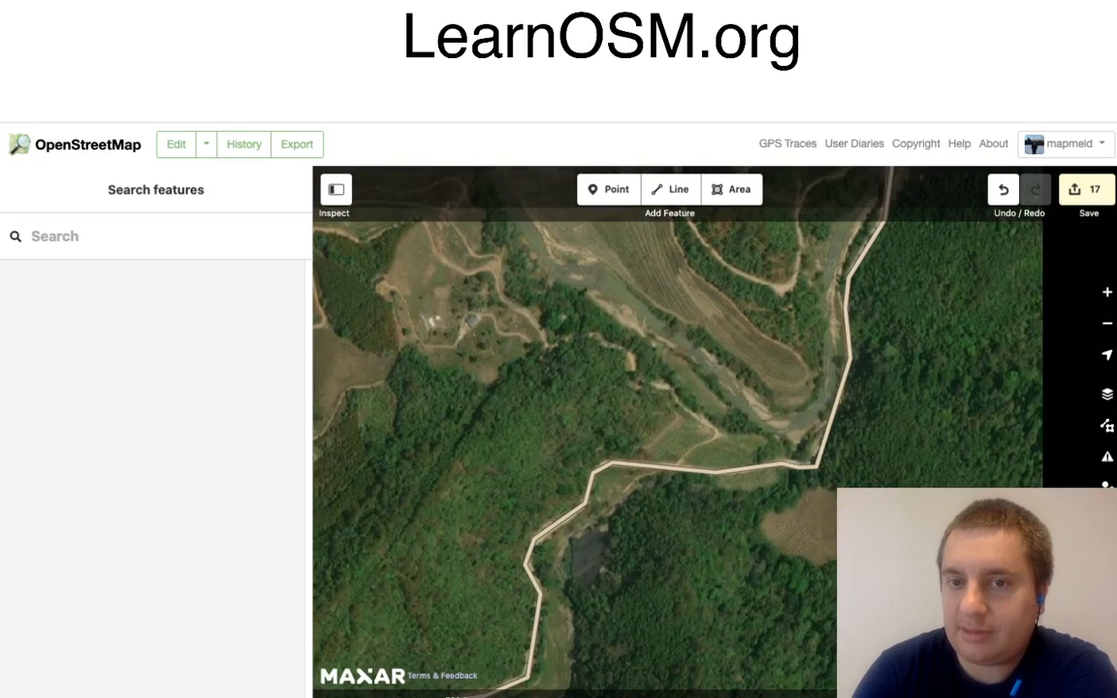
left_click_drag(679, 339, 568, 570)
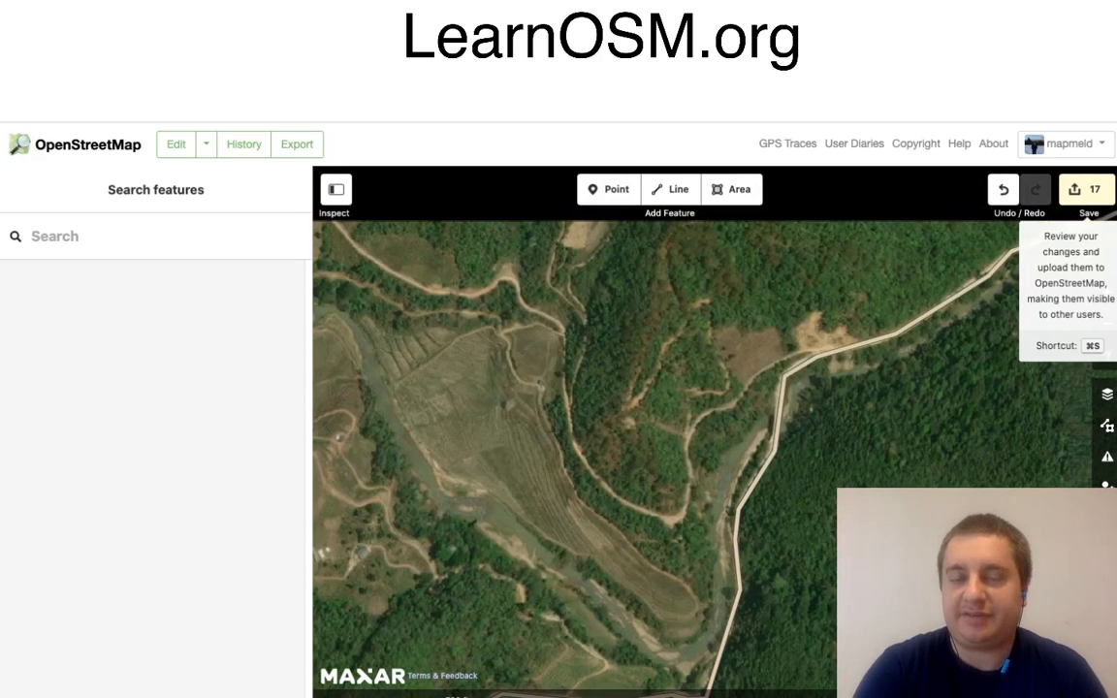
left_click(1086, 190)
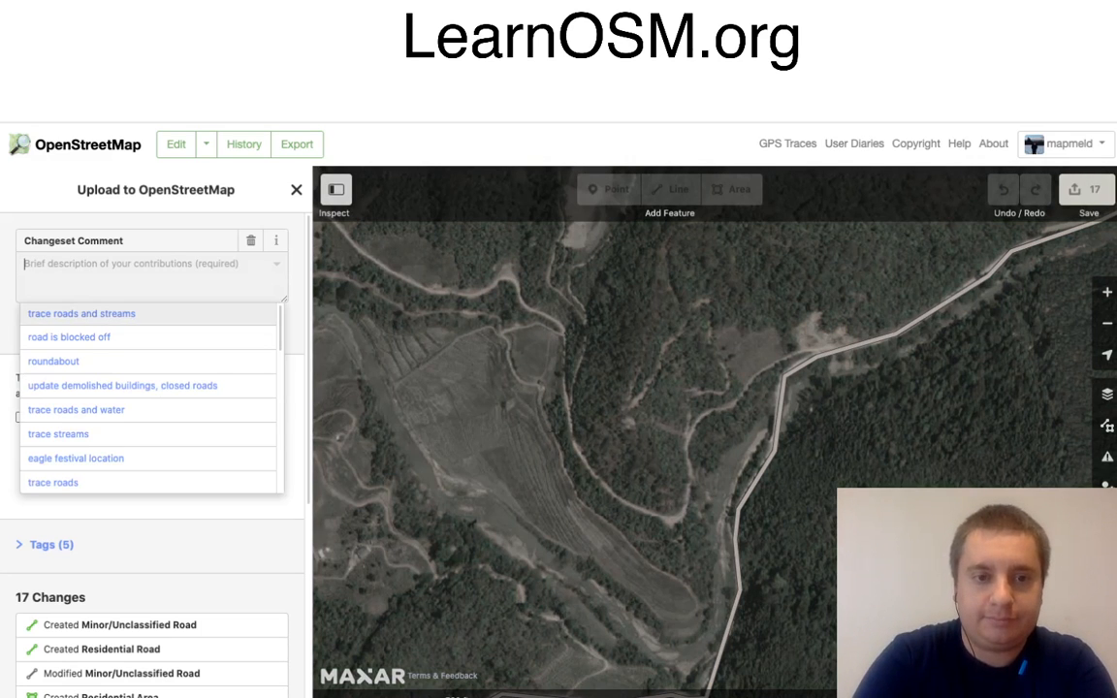
left_click(82, 314)
left_click(220, 456)
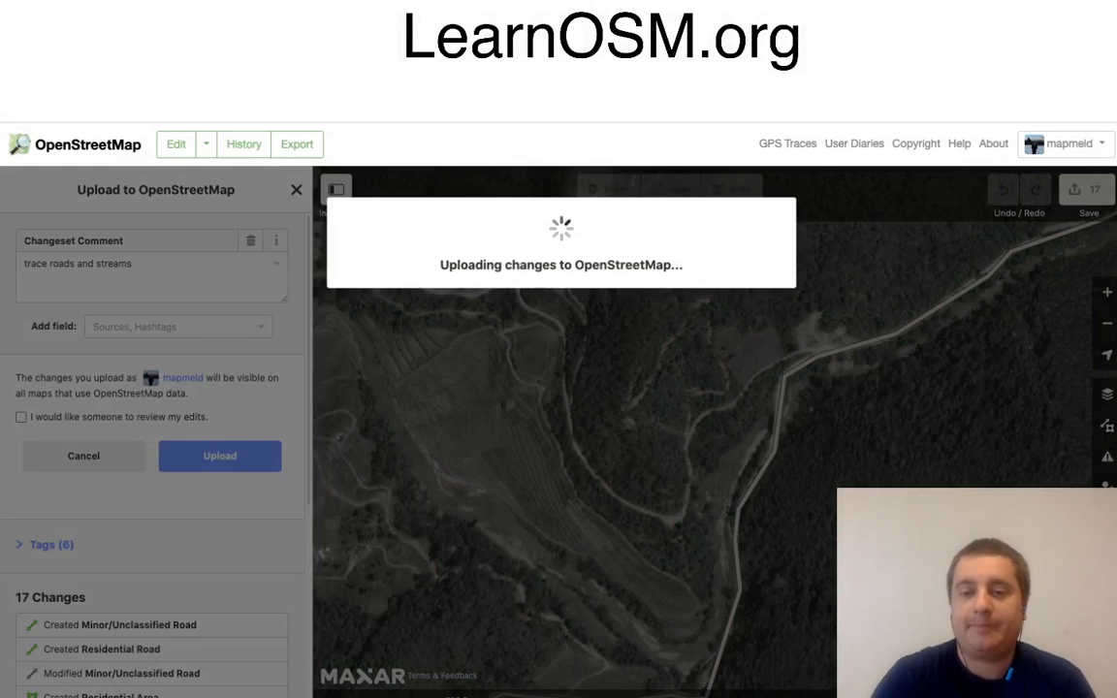